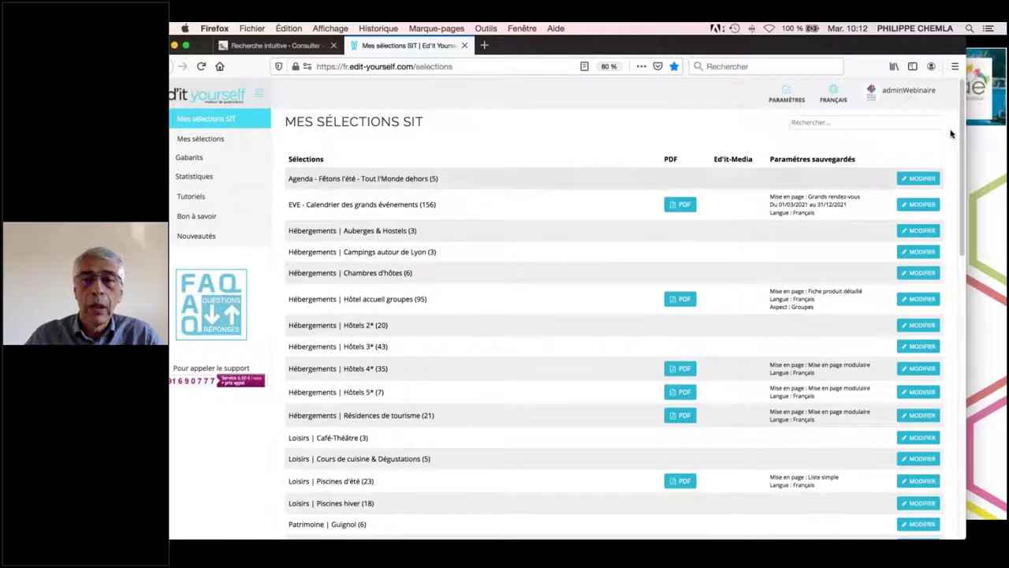
Filter the SIT selections by "hote" and open the Hébergements | Hôtels 5* selection for editing
{"action": "left_click", "coordinate": [819, 122]}
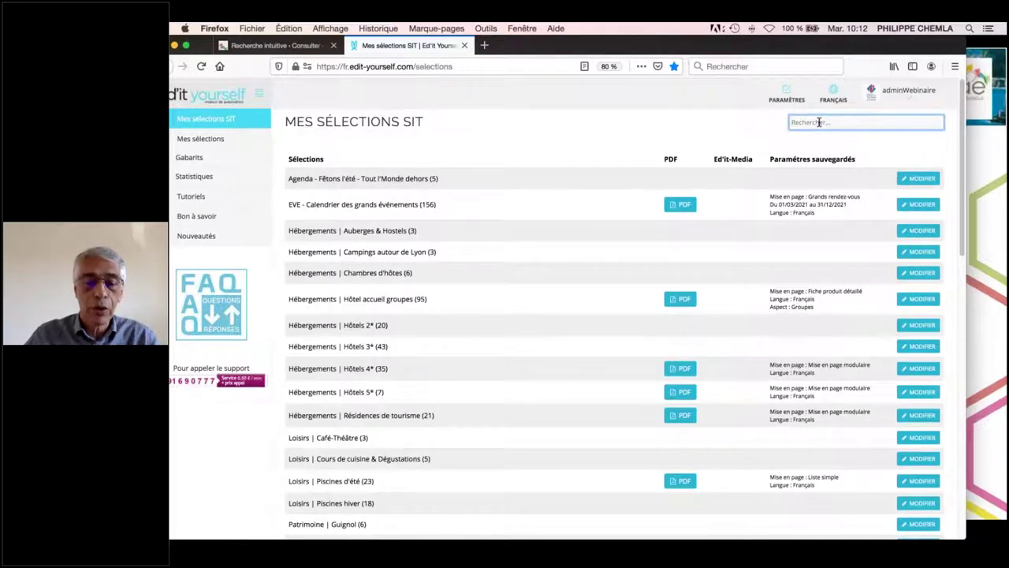
{"action": "type", "text": "hote"}
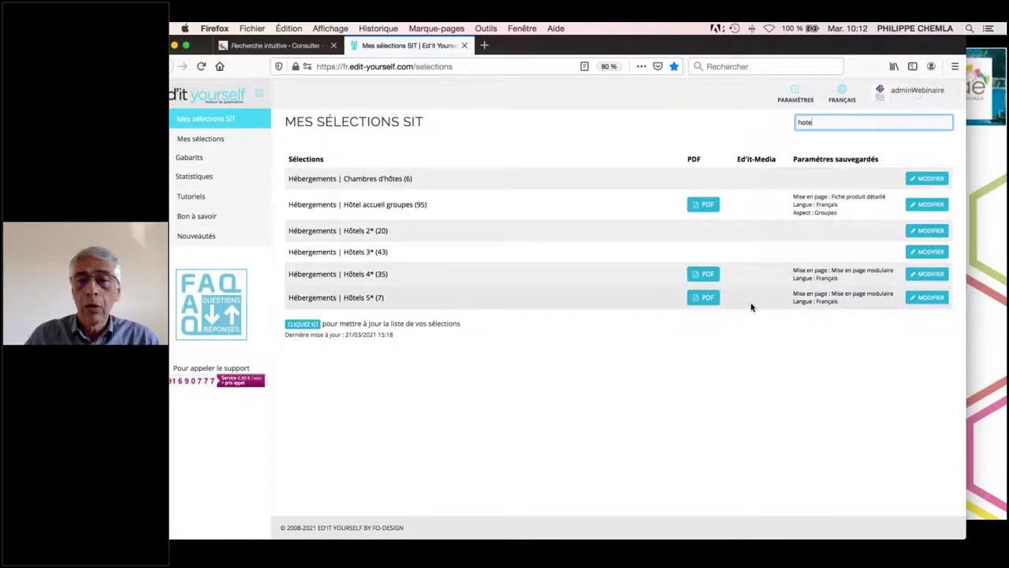
{"action": "left_click", "coordinate": [927, 297]}
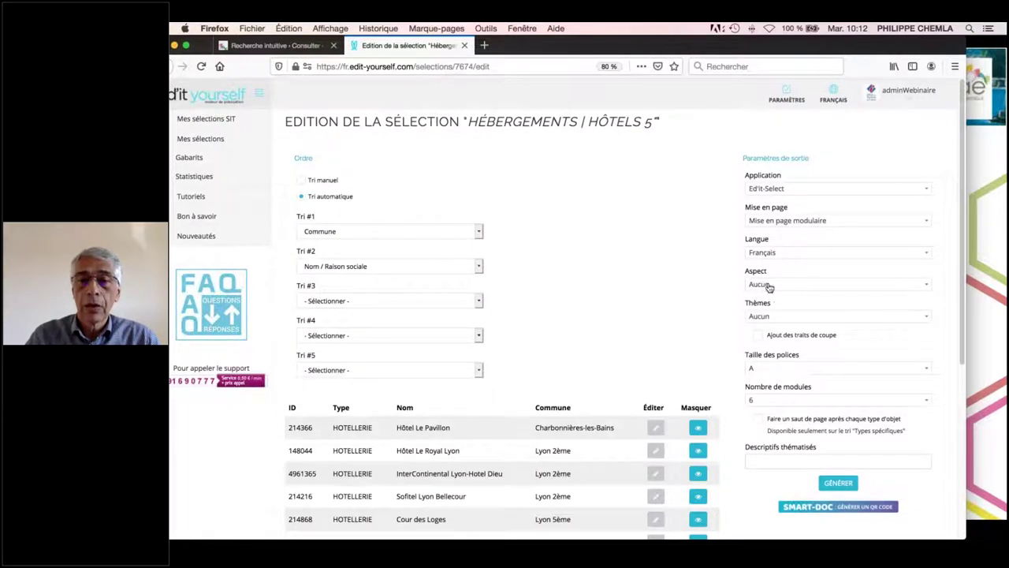
Generate the PDF of the five-star hotels selection, open it in Acrobat and fit the whole page in view
{"action": "left_click", "coordinate": [838, 484]}
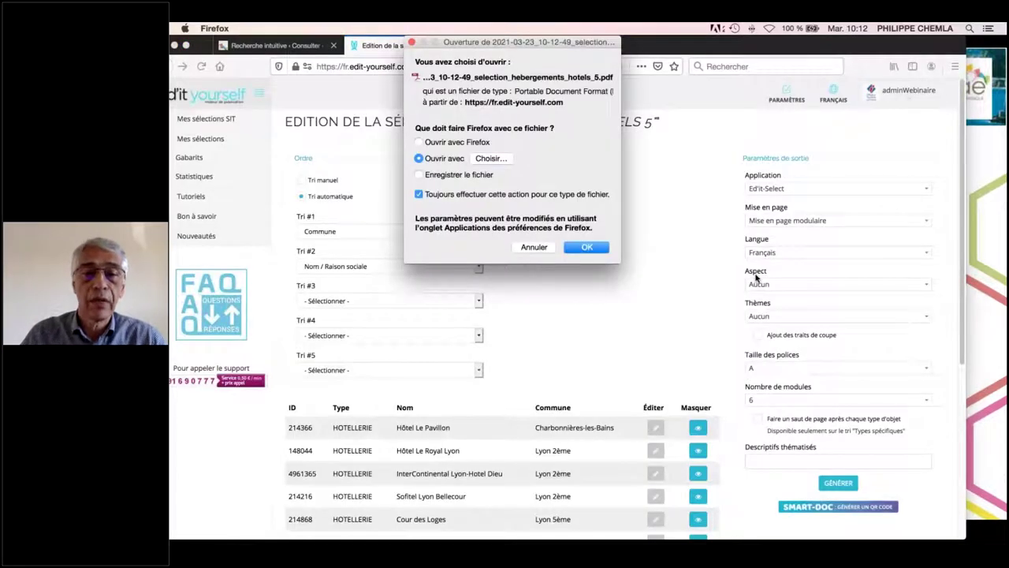
{"action": "left_click", "coordinate": [587, 248]}
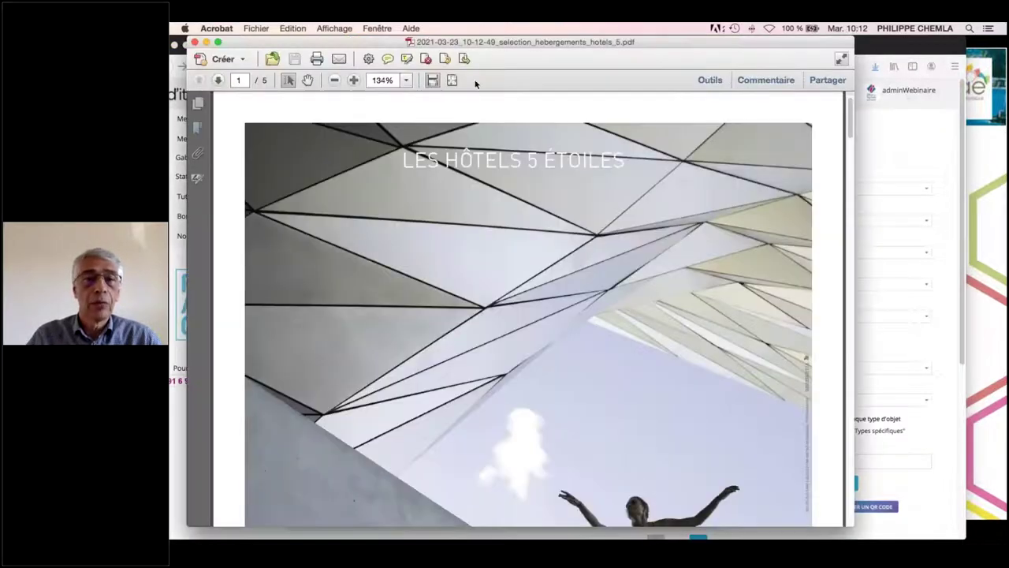
{"action": "left_click", "coordinate": [453, 83]}
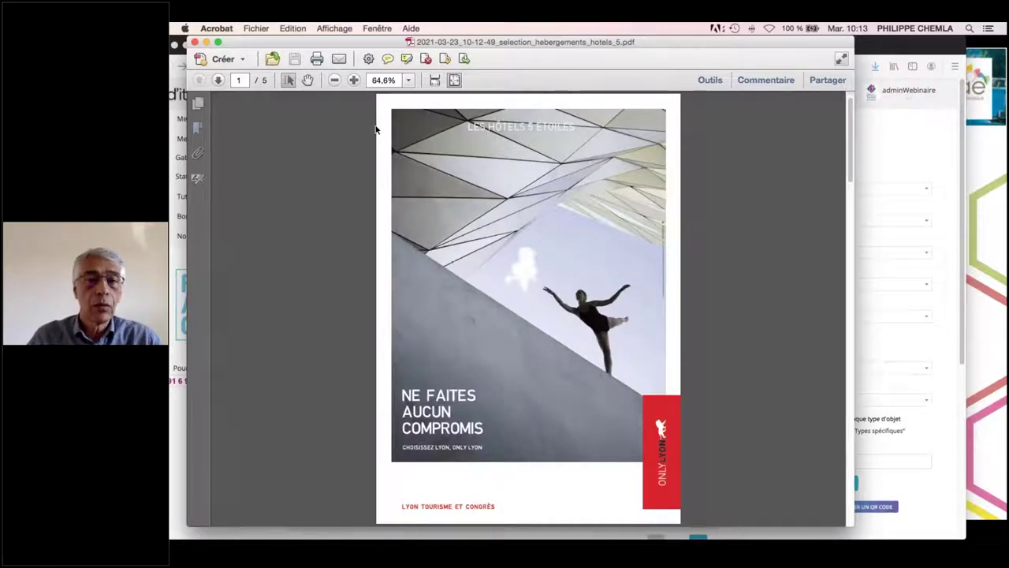
Go to page 3 of the PDF and examine the hotel listings enlarged to page width
{"action": "left_click", "coordinate": [219, 80]}
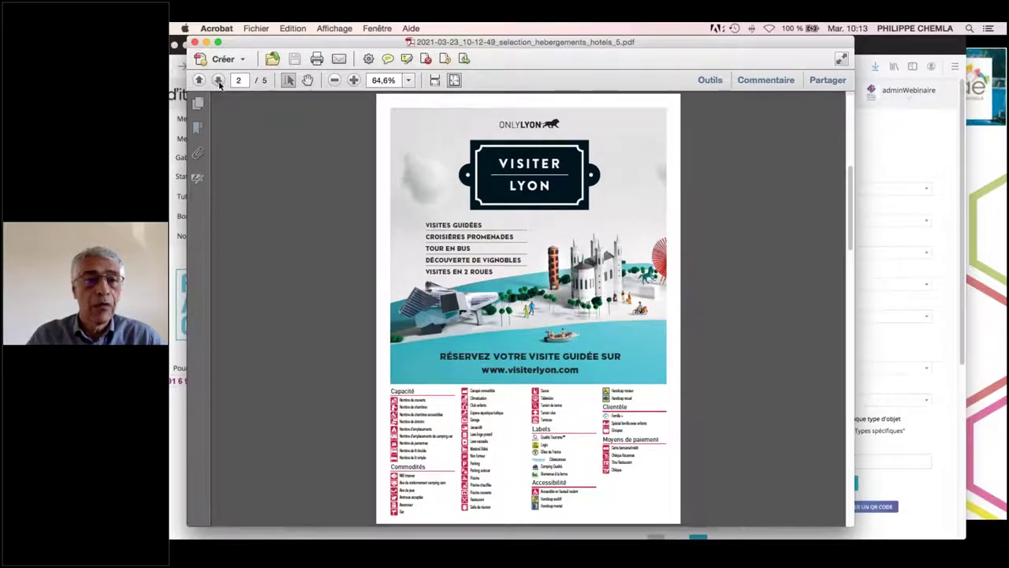
{"action": "left_click", "coordinate": [219, 80]}
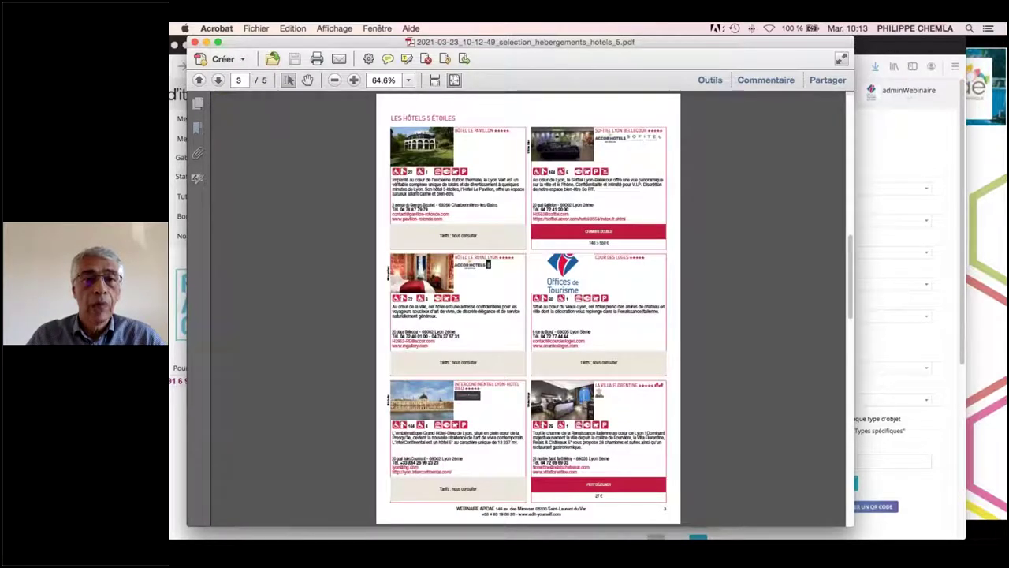
{"action": "left_click", "coordinate": [435, 80]}
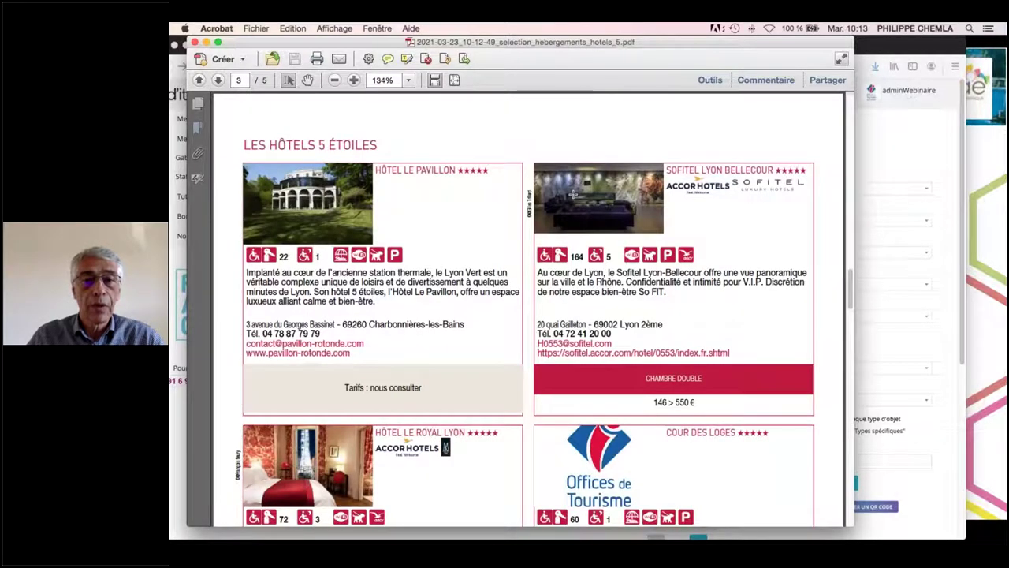
{"action": "scroll", "coordinate": [504, 151], "scroll_direction": "down", "scroll_amount": 5}
{"action": "scroll", "coordinate": [528, 307], "scroll_direction": "down", "scroll_amount": 6}
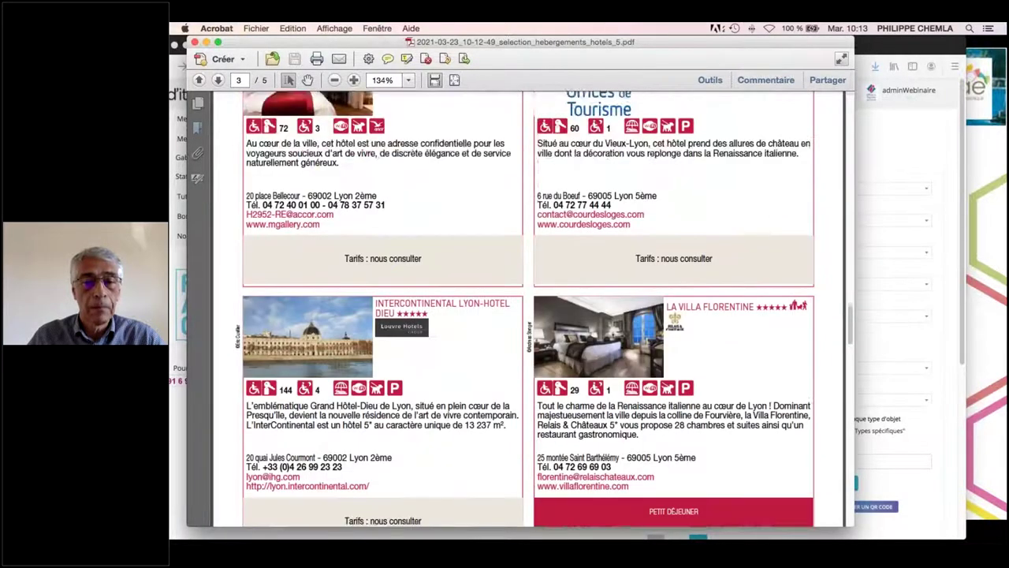
Return to the selection in Firefox and set the number of modules to 4
{"action": "left_click", "coordinate": [870, 337]}
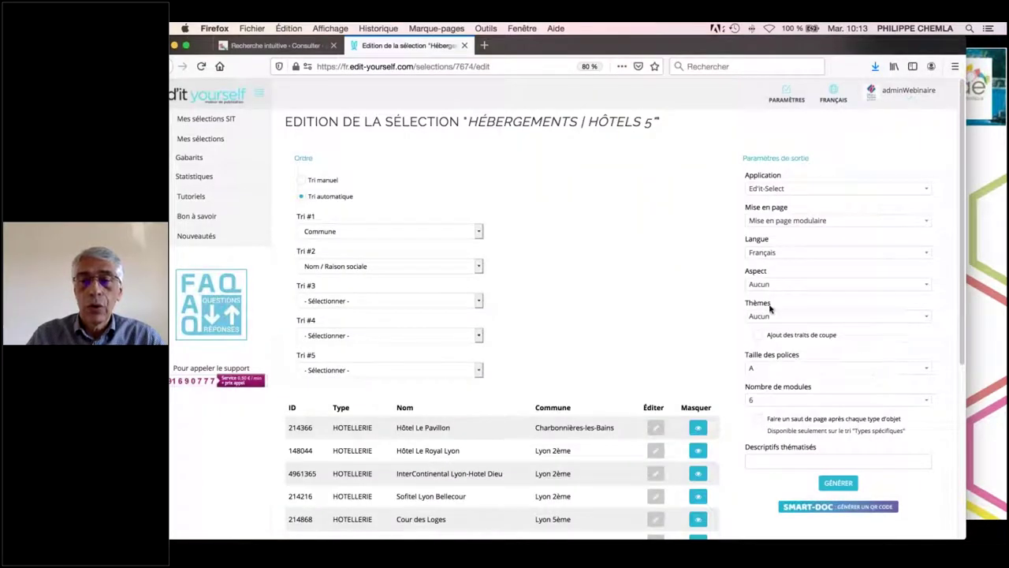
{"action": "left_click", "coordinate": [762, 402]}
{"action": "left_click", "coordinate": [755, 430]}
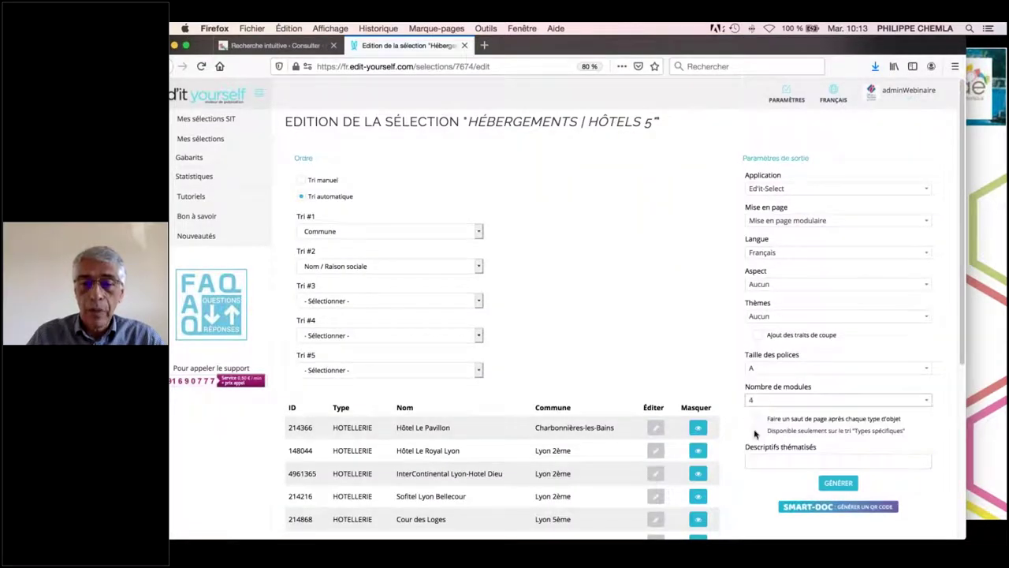
Generate a Smart-Doc QR code for the selection, highlight its access link and close the access window
{"action": "scroll", "coordinate": [698, 275], "scroll_direction": "down", "scroll_amount": 3}
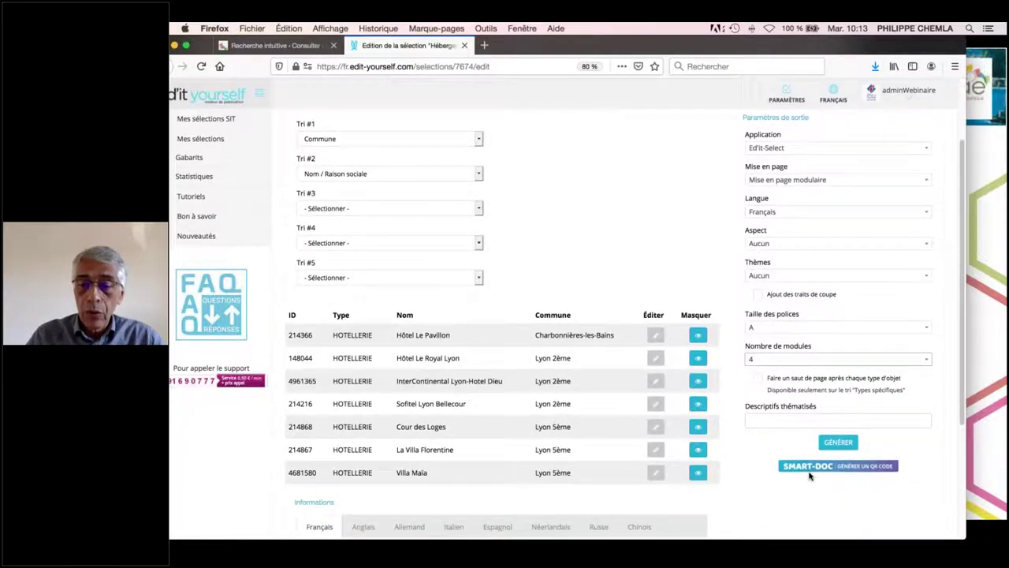
{"action": "scroll", "coordinate": [813, 477], "scroll_direction": "up", "scroll_amount": 1}
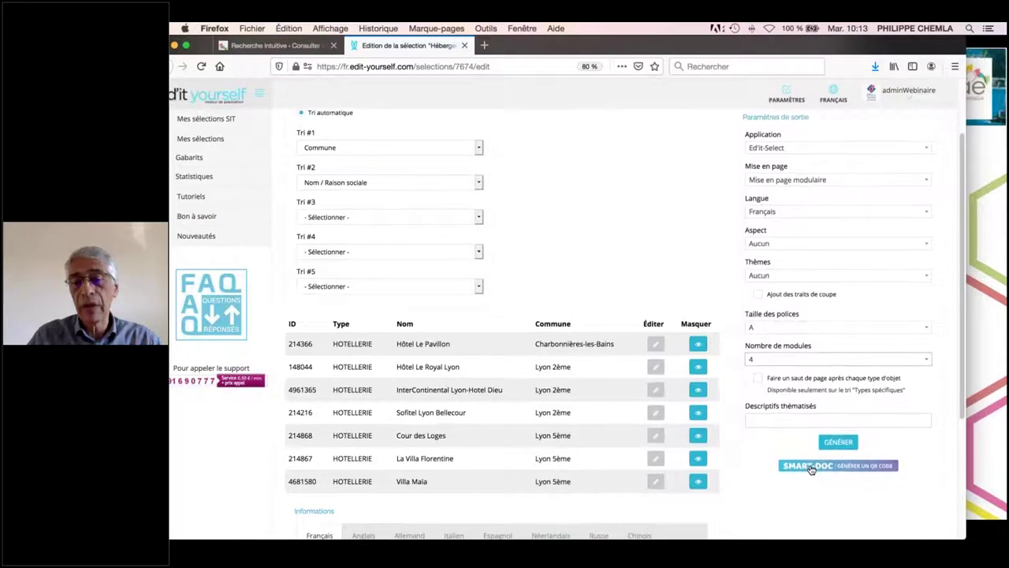
{"action": "left_click", "coordinate": [811, 469]}
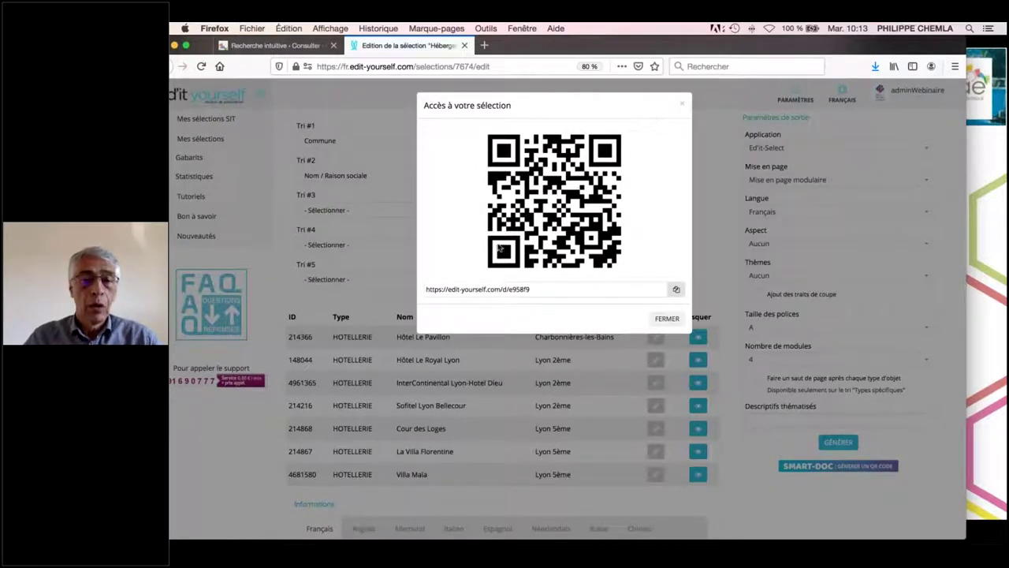
{"action": "left_click_drag", "start_coordinate": [531, 289], "coordinate": [419, 287]}
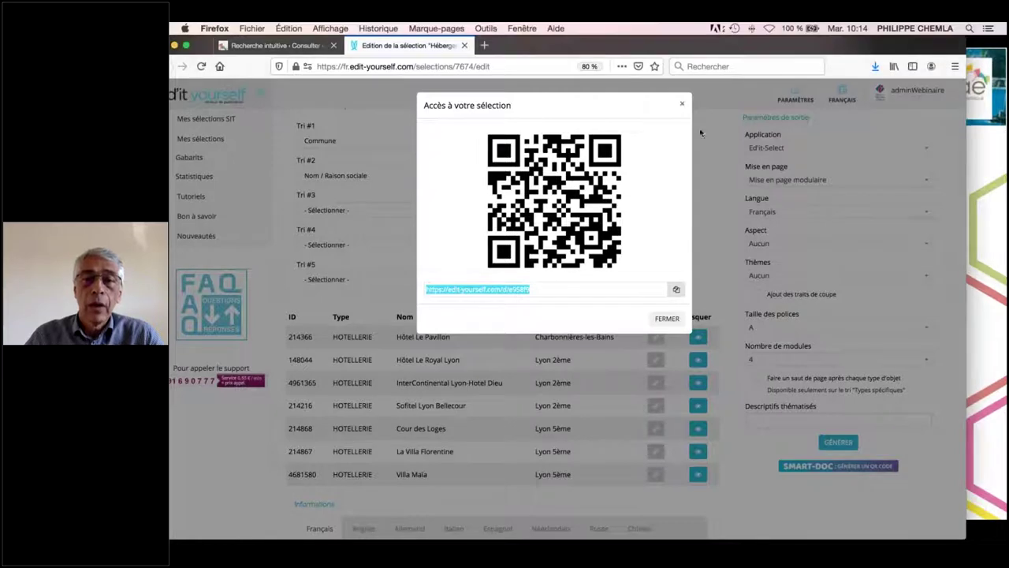
{"action": "left_click", "coordinate": [684, 105]}
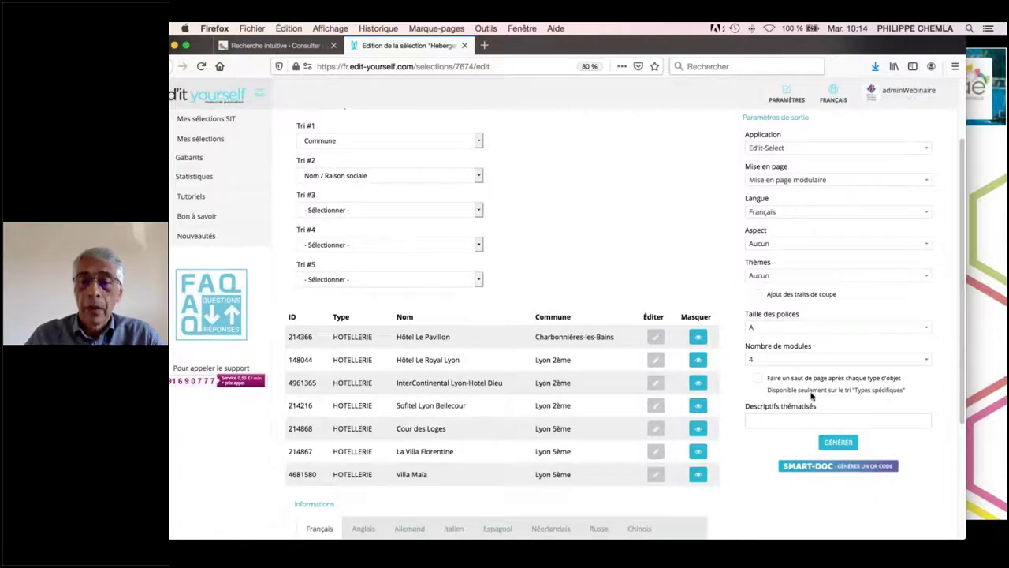
Generate the PDF with 4 modules, open it in Acrobat and examine the hotel listings on page 3
{"action": "left_click", "coordinate": [838, 443]}
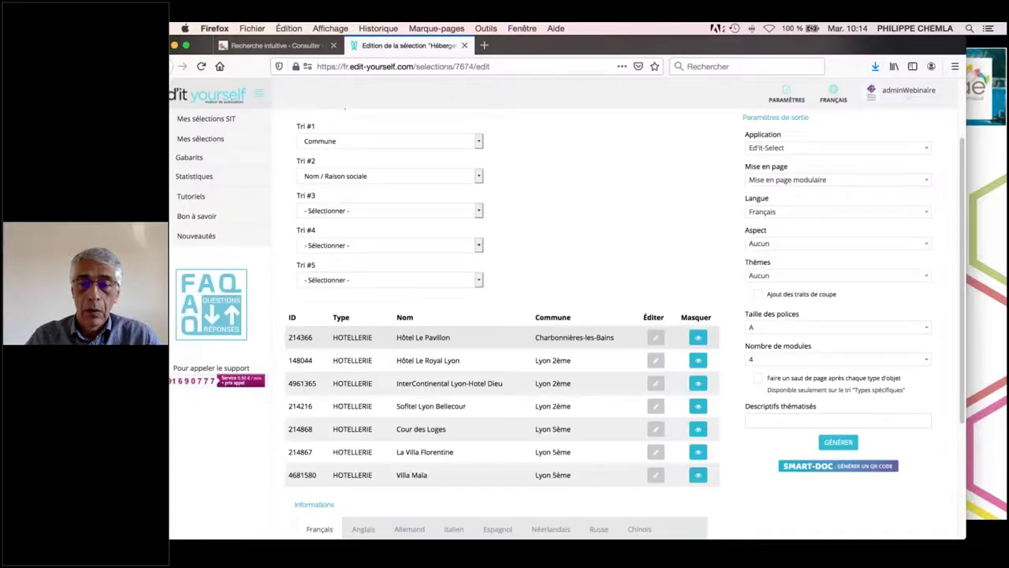
{"action": "left_click", "coordinate": [598, 249]}
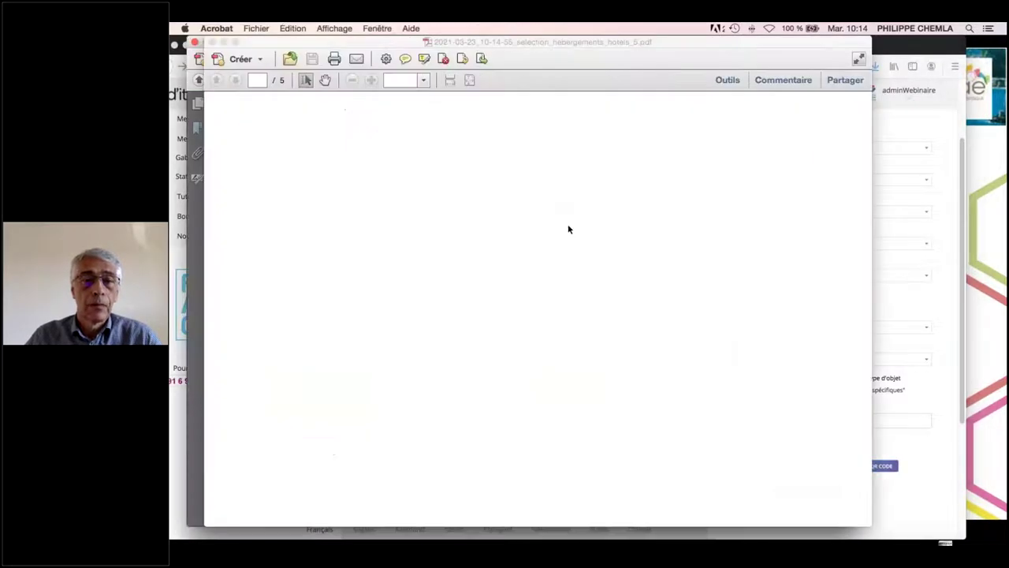
{"action": "left_click", "coordinate": [468, 80]}
{"action": "left_click", "coordinate": [236, 81]}
{"action": "left_click", "coordinate": [236, 81]}
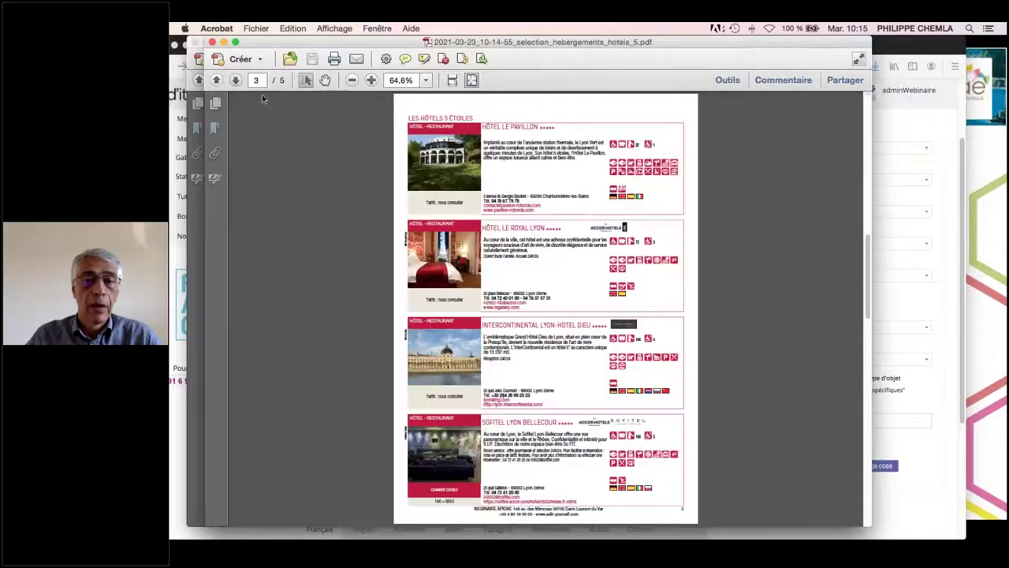
{"action": "left_click", "coordinate": [451, 80]}
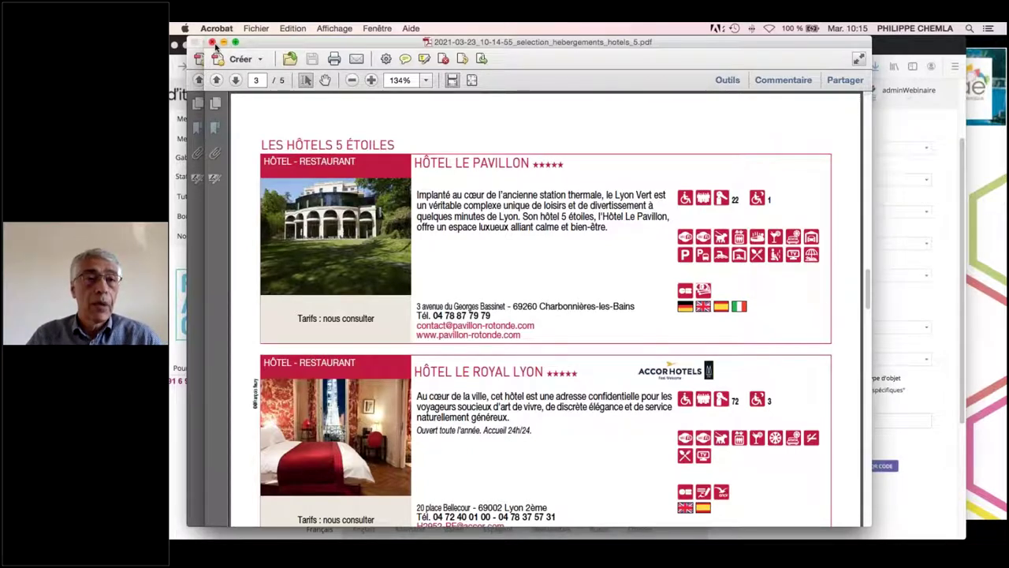
Return to the selection in Firefox, enable display of the personalised text and save the selection's information
{"action": "left_click", "coordinate": [906, 308]}
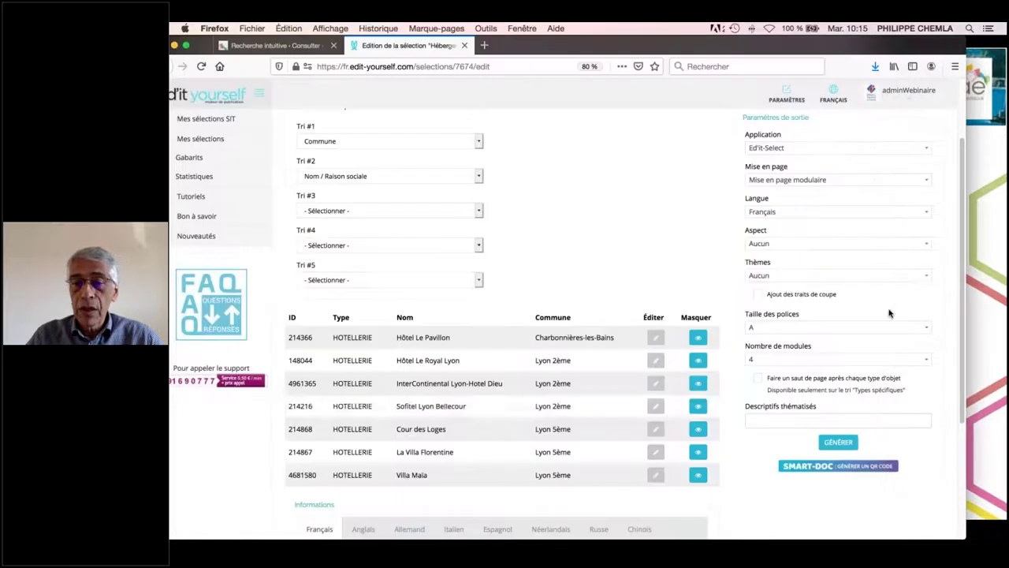
{"action": "scroll", "coordinate": [498, 402], "scroll_direction": "down", "scroll_amount": 5}
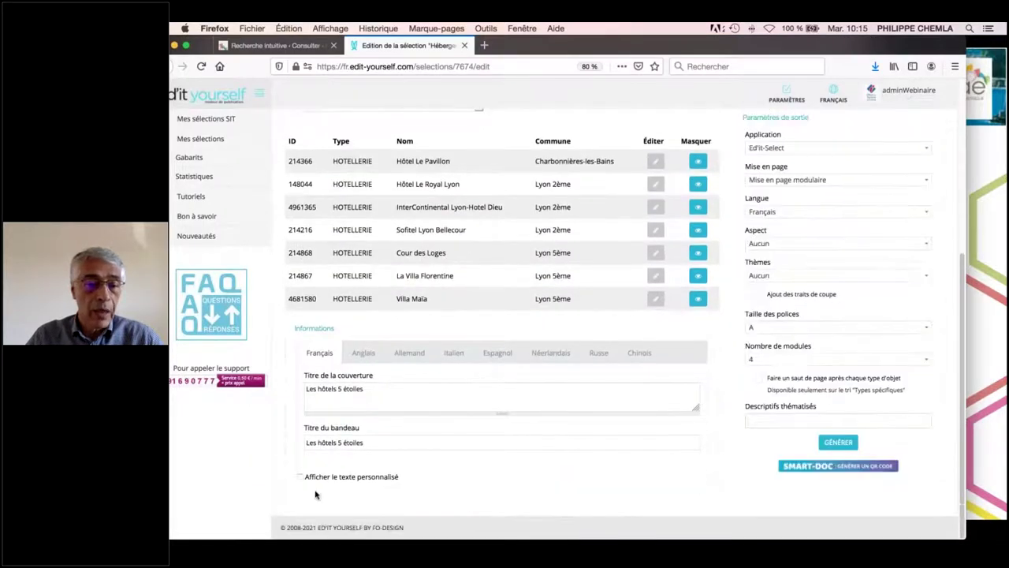
{"action": "left_click", "coordinate": [300, 477]}
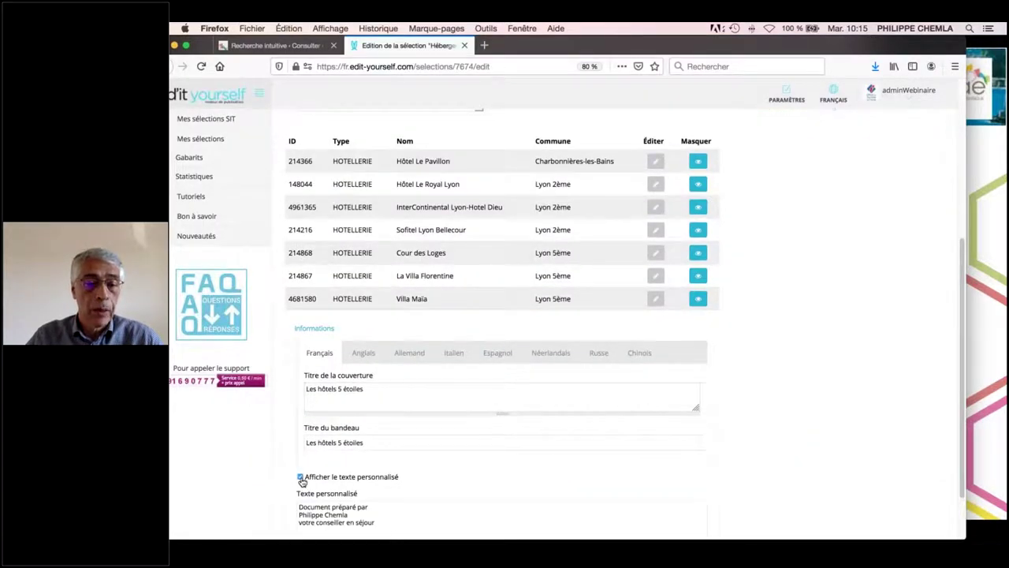
{"action": "scroll", "coordinate": [303, 473], "scroll_direction": "down", "scroll_amount": 1}
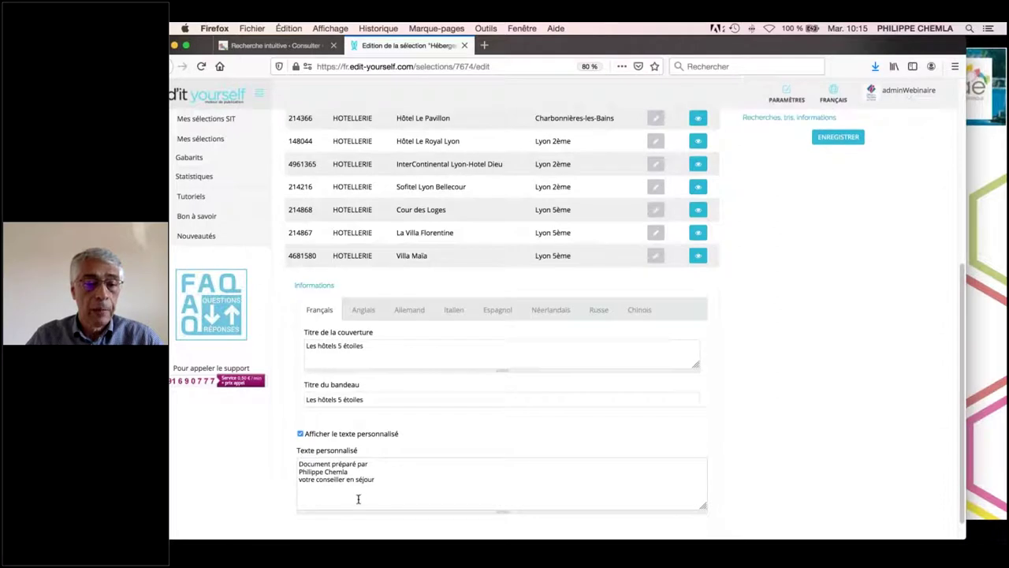
{"action": "scroll", "coordinate": [803, 377], "scroll_direction": "up", "scroll_amount": 1}
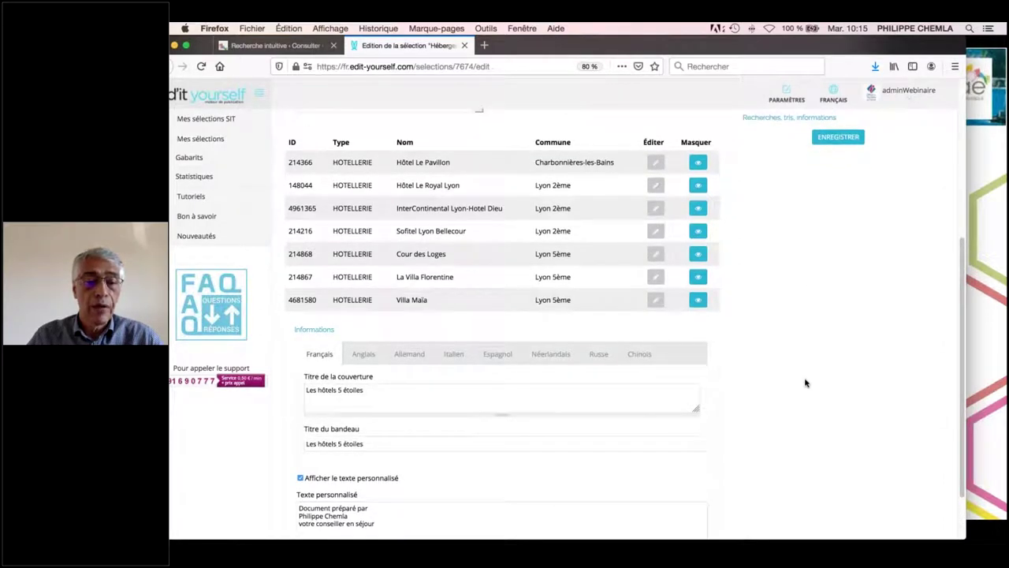
{"action": "left_click", "coordinate": [836, 137]}
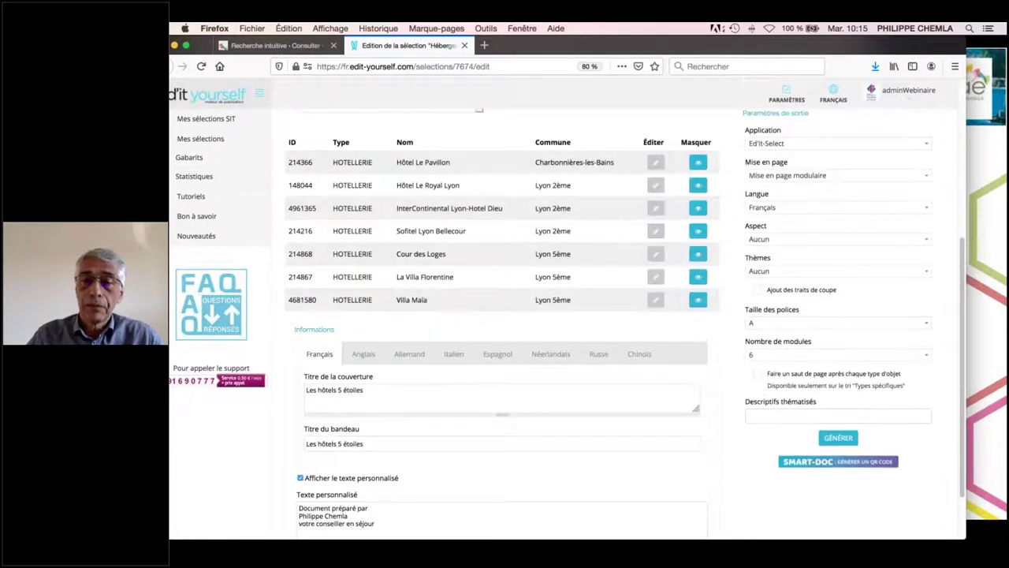
Generate the PDF with the personalised text, open it and examine the banner on the full cover page
{"action": "left_click", "coordinate": [837, 445]}
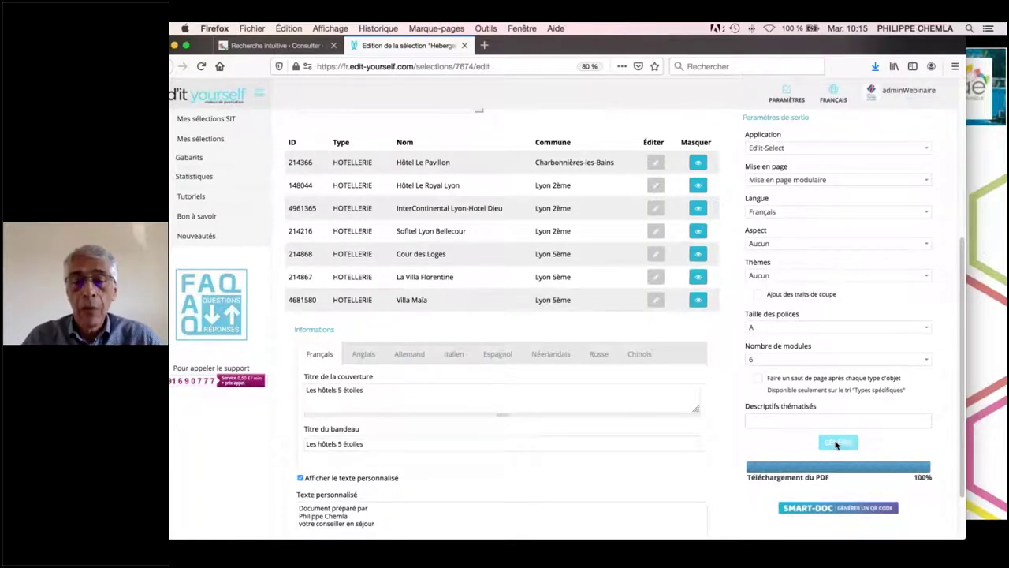
{"action": "left_click", "coordinate": [587, 246]}
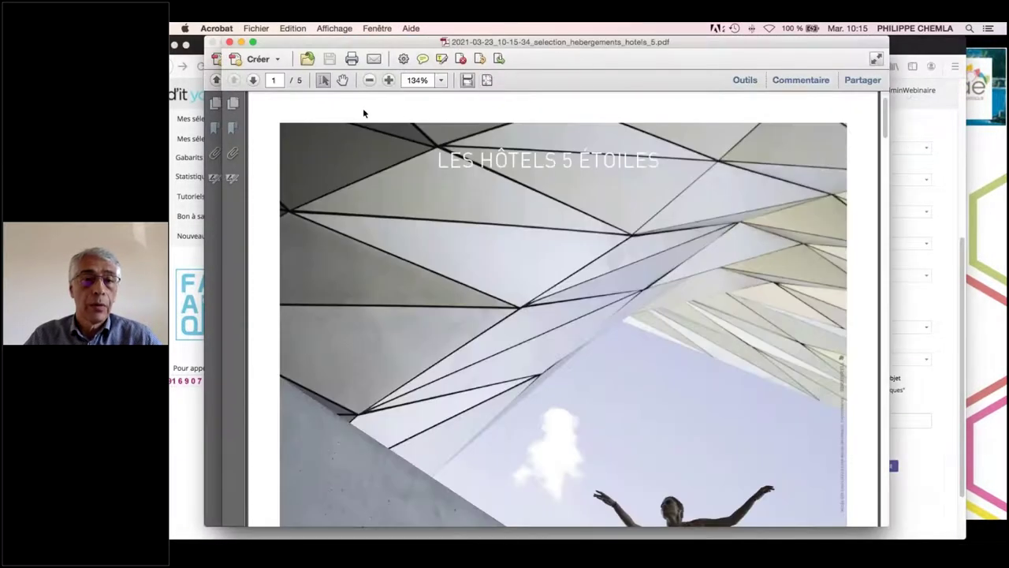
{"action": "scroll", "coordinate": [401, 111], "scroll_direction": "down", "scroll_amount": 10}
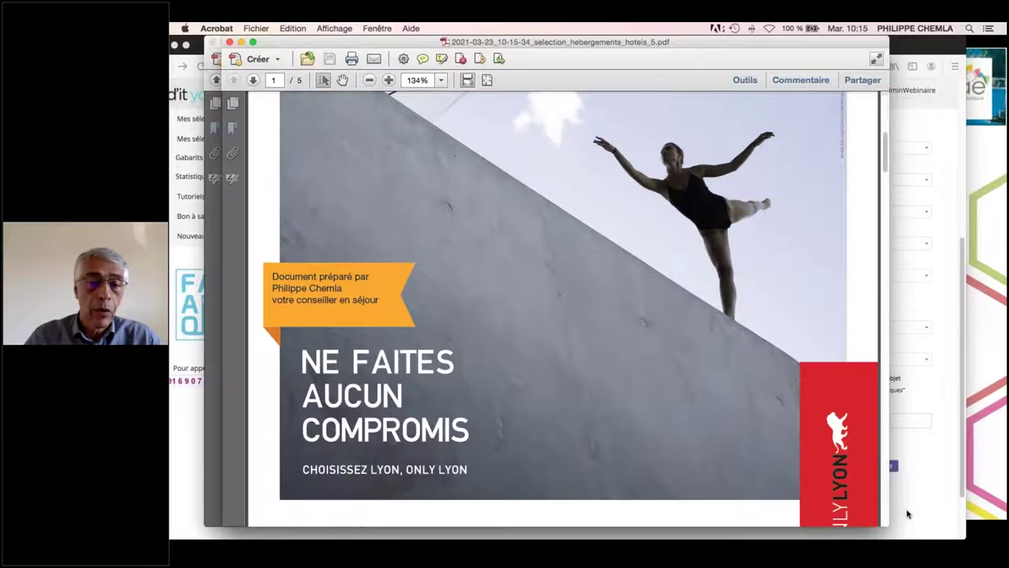
{"action": "left_click", "coordinate": [487, 80]}
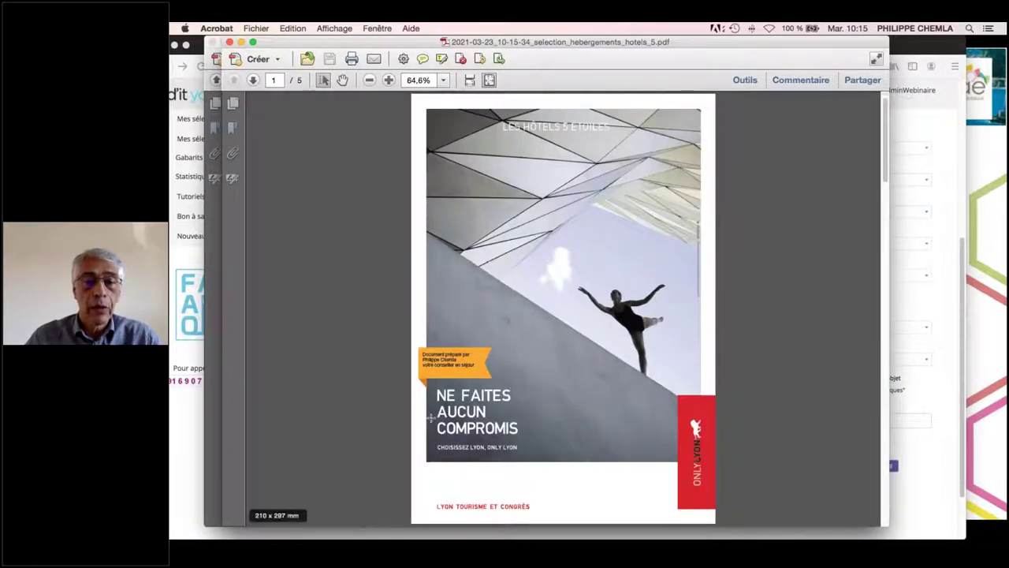
Return to the selection in Firefox, disable display of the personalised text and save the selection's information
{"action": "left_click", "coordinate": [918, 507]}
{"action": "scroll", "coordinate": [563, 462], "scroll_direction": "down", "scroll_amount": 3}
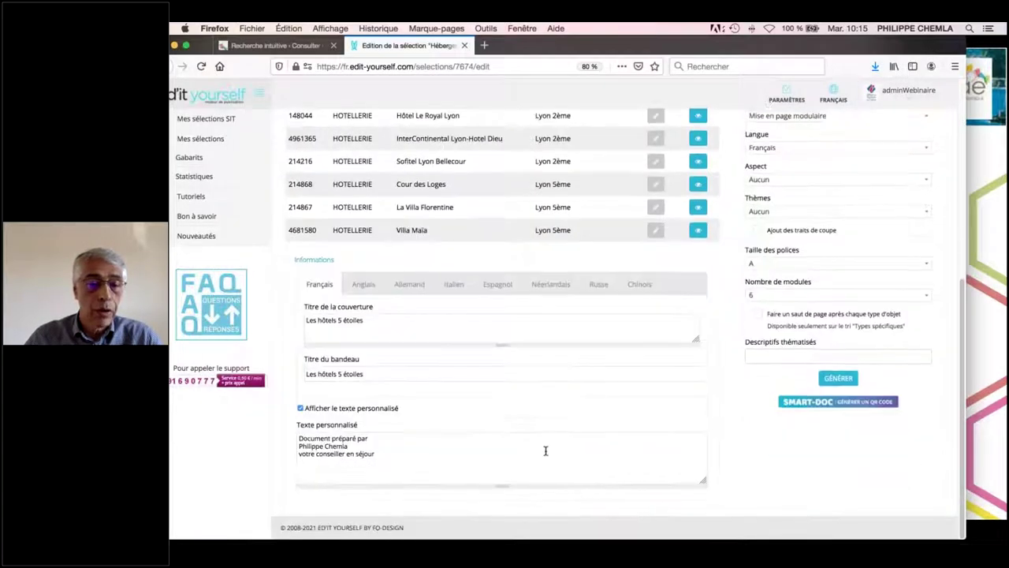
{"action": "left_click", "coordinate": [299, 410]}
{"action": "left_click", "coordinate": [838, 137]}
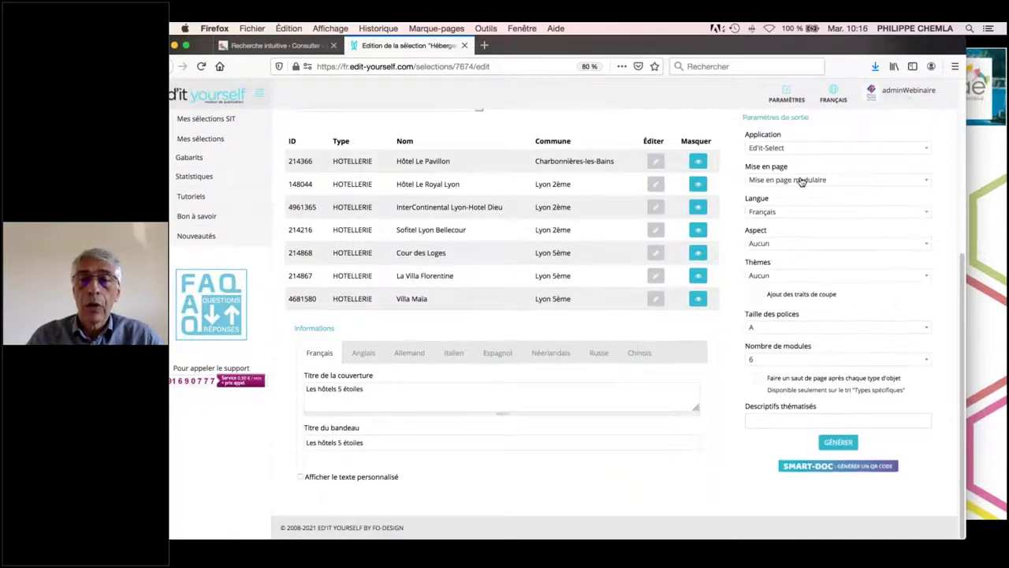
Set the layout to "Liste 3 colonnes avec photos", generate the PDF and open it in Acrobat
{"action": "left_click", "coordinate": [801, 180]}
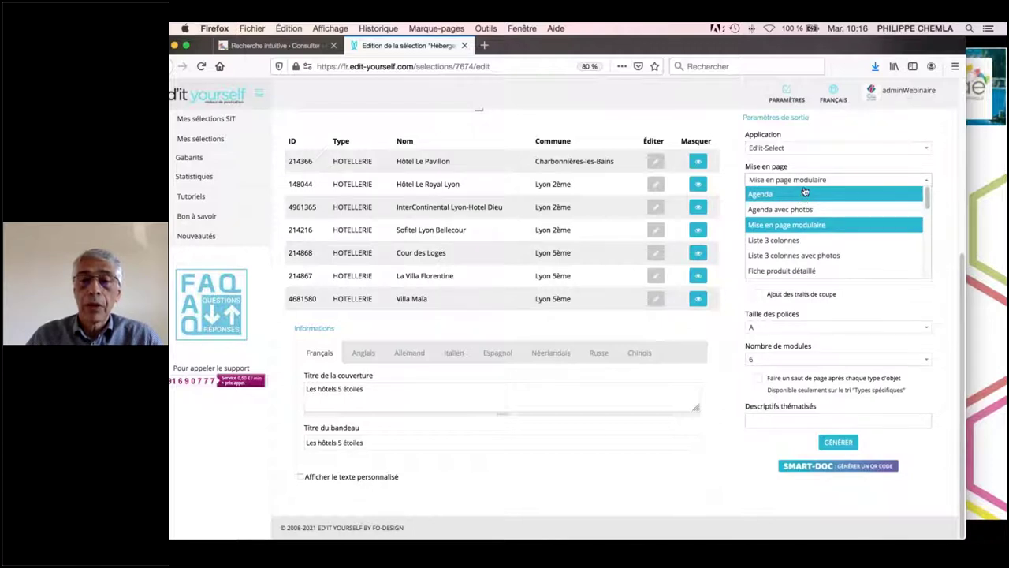
{"action": "scroll", "coordinate": [801, 222], "scroll_direction": "down", "scroll_amount": 1}
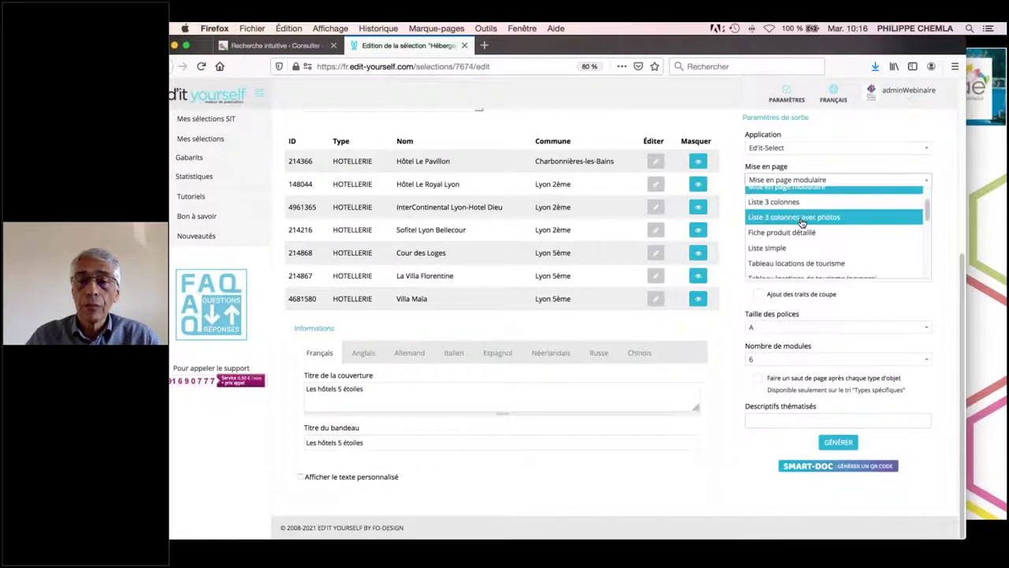
{"action": "left_click", "coordinate": [802, 220]}
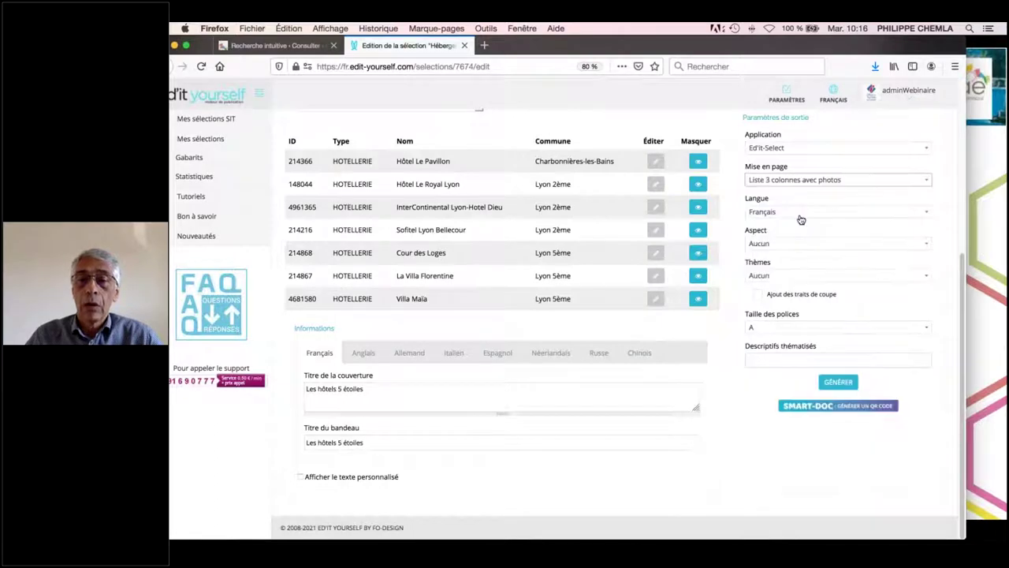
{"action": "left_click", "coordinate": [840, 383]}
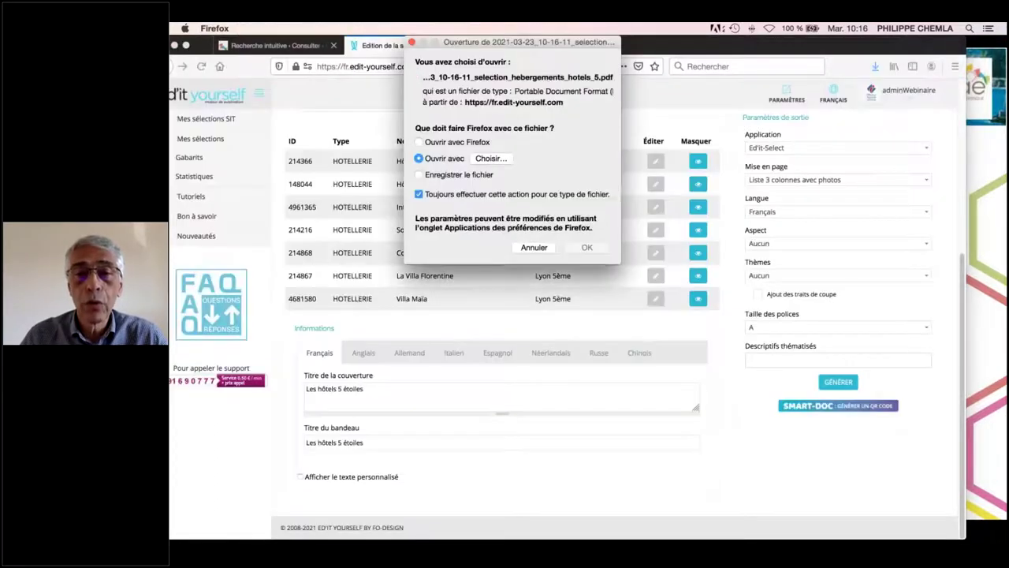
{"action": "left_click", "coordinate": [586, 248]}
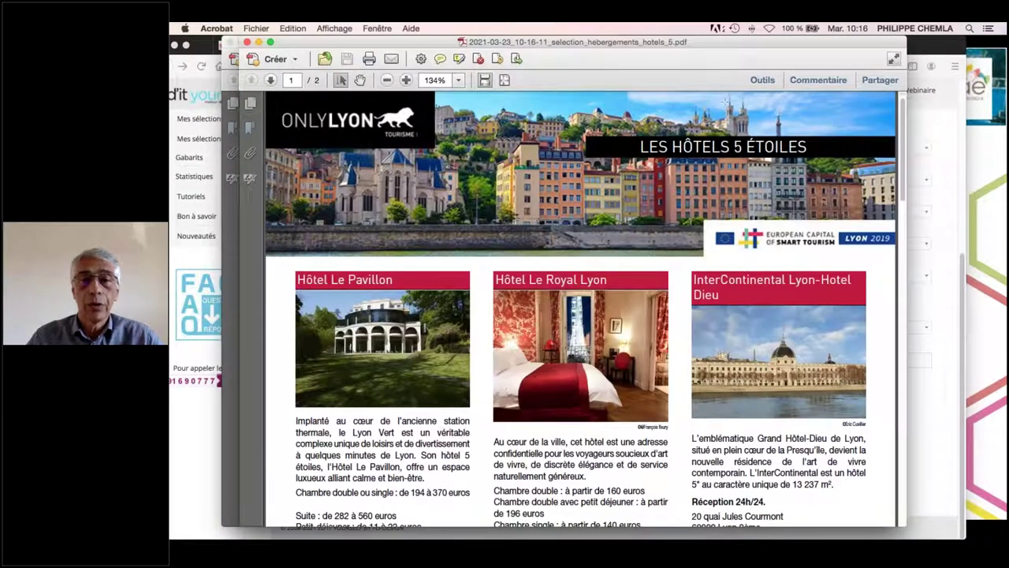
Examine Hôtel Le Pavillon's rates in the three-column PDF, close it and show page 3 of the modular PDF
{"action": "scroll", "coordinate": [535, 279], "scroll_direction": "down", "scroll_amount": 5}
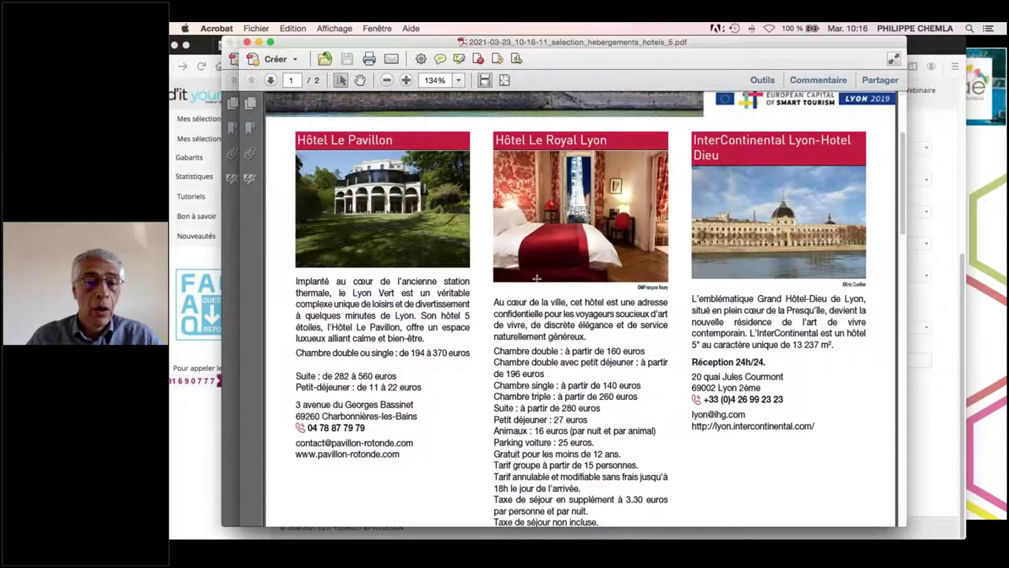
{"action": "left_click_drag", "start_coordinate": [409, 354], "coordinate": [471, 354]}
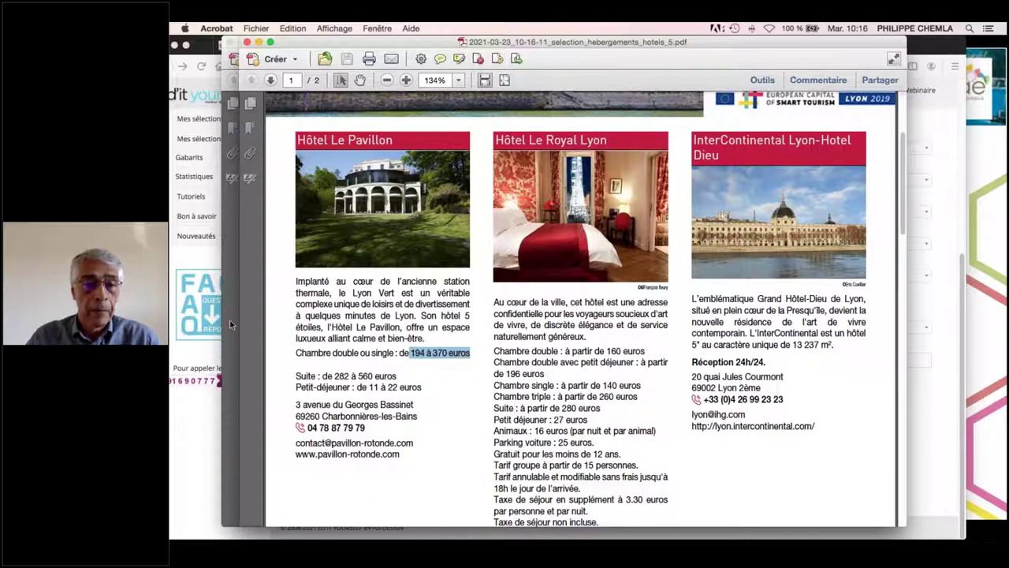
{"action": "left_click", "coordinate": [247, 42]}
{"action": "left_click", "coordinate": [254, 80]}
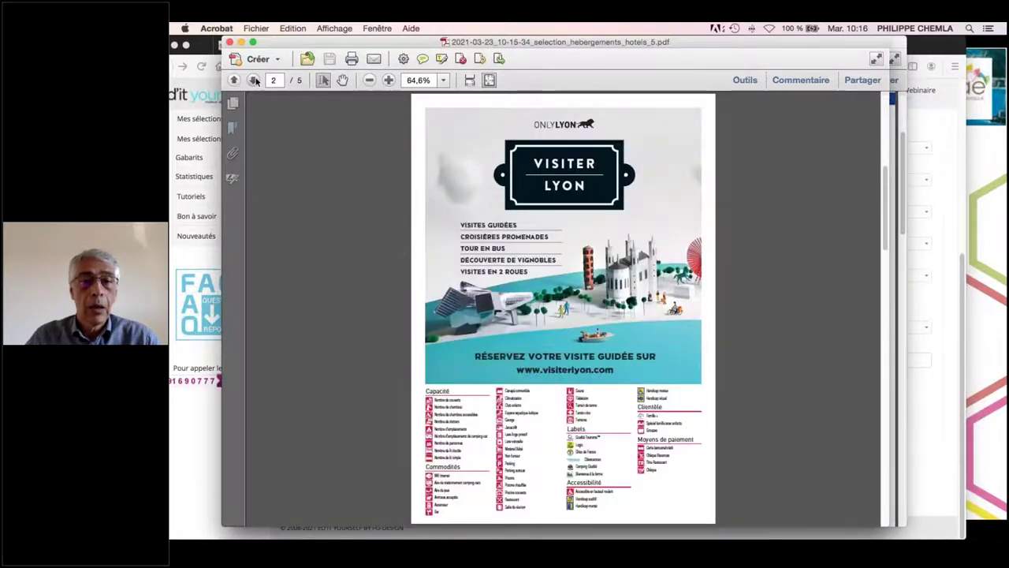
{"action": "left_click", "coordinate": [254, 81]}
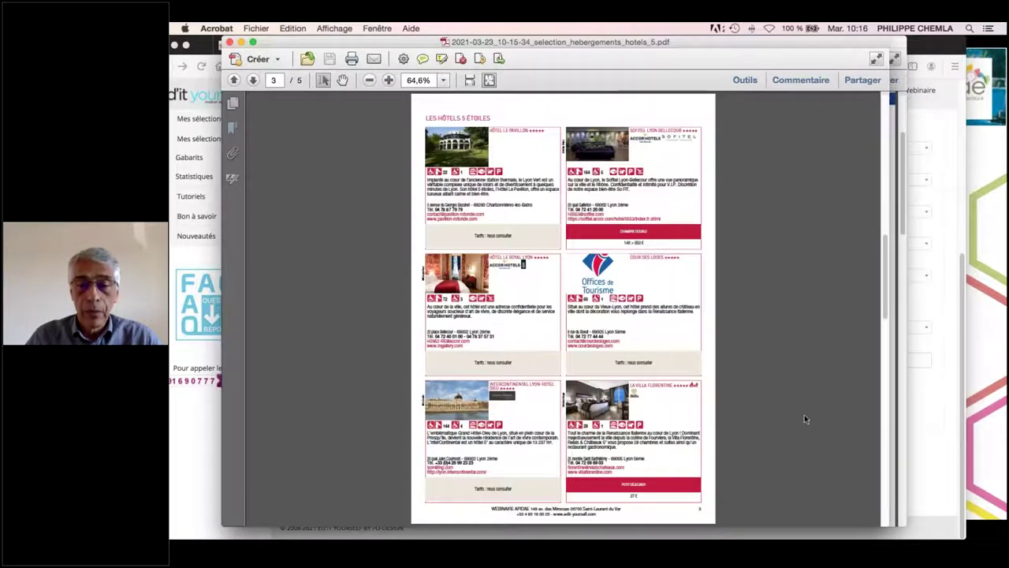
Return to the selection in Firefox, set the layout to "Fiche collecte", generate the PDF and open it in Acrobat
{"action": "left_click", "coordinate": [920, 469]}
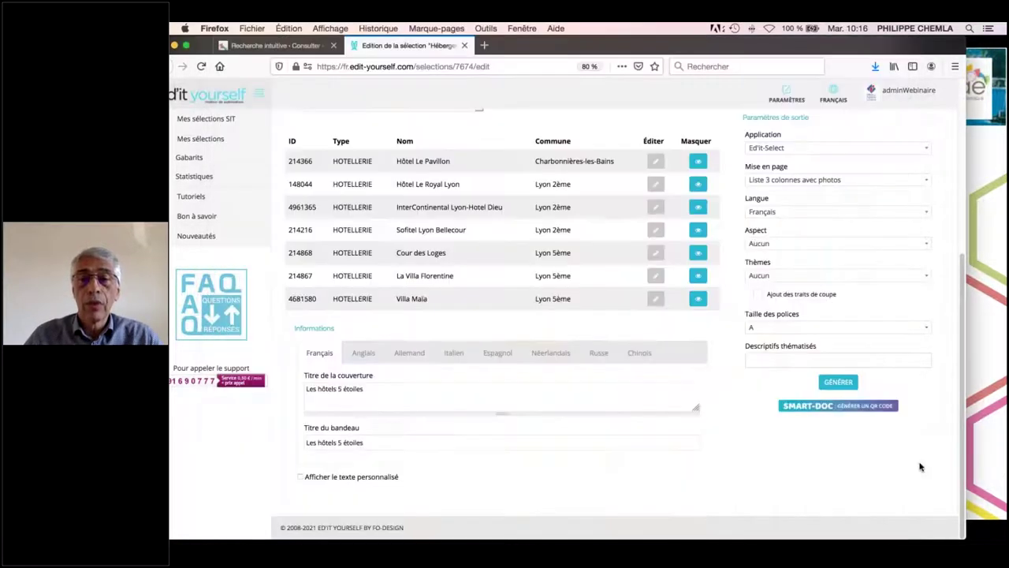
{"action": "left_click", "coordinate": [778, 180]}
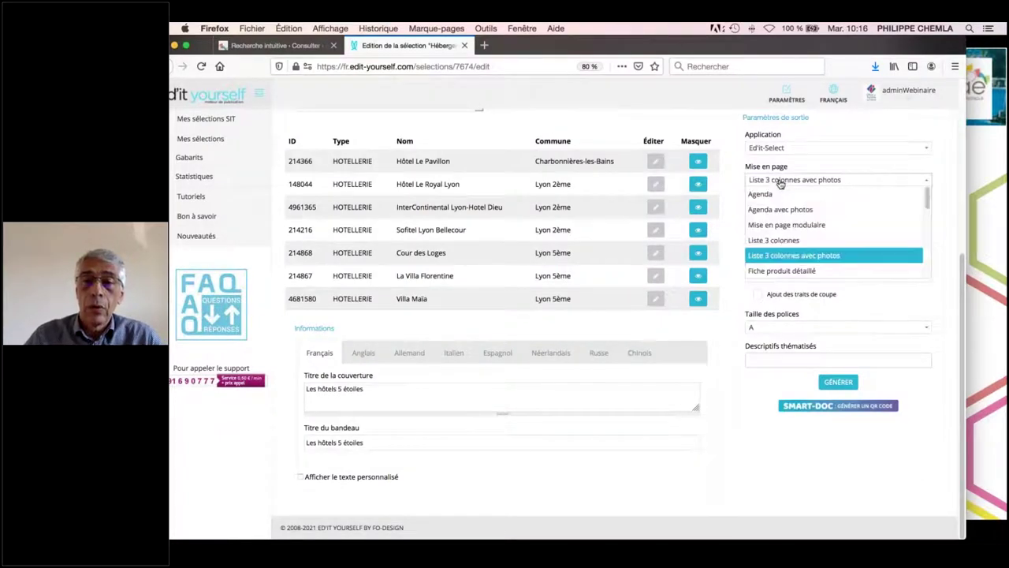
{"action": "scroll", "coordinate": [786, 199], "scroll_direction": "down", "scroll_amount": 3}
{"action": "scroll", "coordinate": [786, 198], "scroll_direction": "down", "scroll_amount": 2}
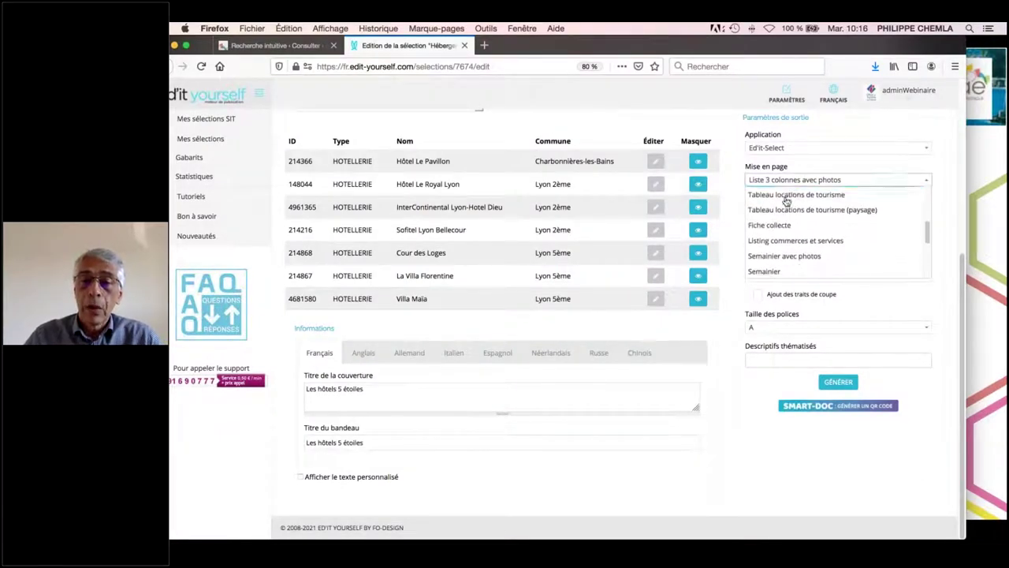
{"action": "left_click", "coordinate": [779, 229]}
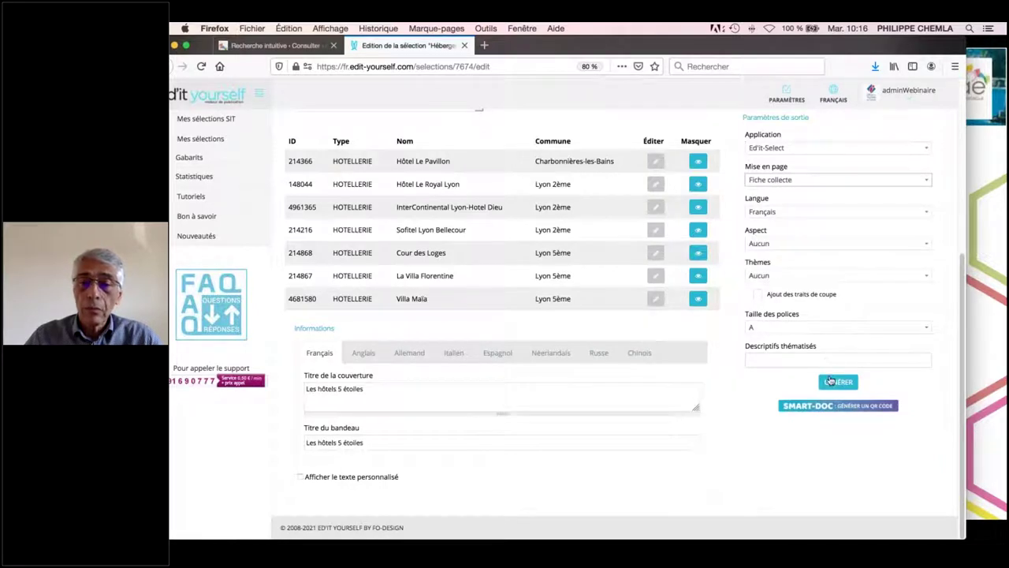
{"action": "left_click", "coordinate": [832, 380]}
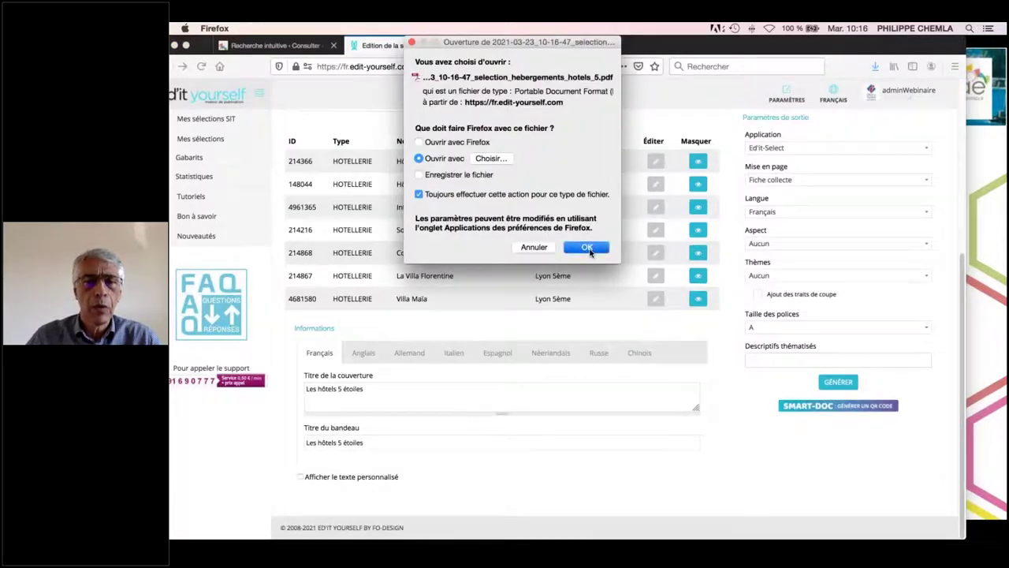
{"action": "left_click", "coordinate": [589, 247]}
Examine Hôtel Le Pavillon's collection sheet, highlighting the rate period under "Tarifs" and the "Tarifs en clair" text
{"action": "scroll", "coordinate": [581, 308], "scroll_direction": "down", "scroll_amount": 4}
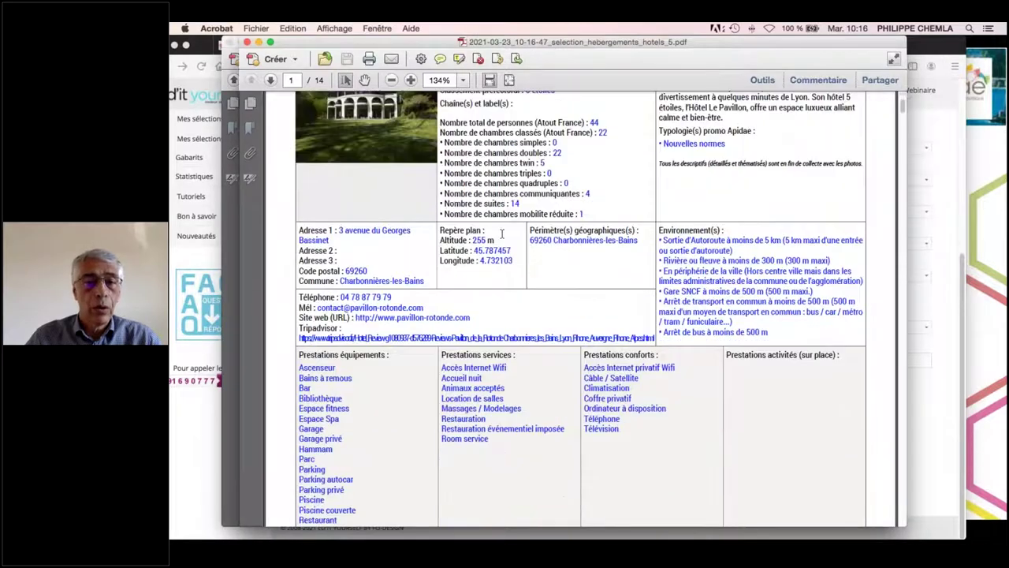
{"action": "scroll", "coordinate": [485, 295], "scroll_direction": "down", "scroll_amount": 10}
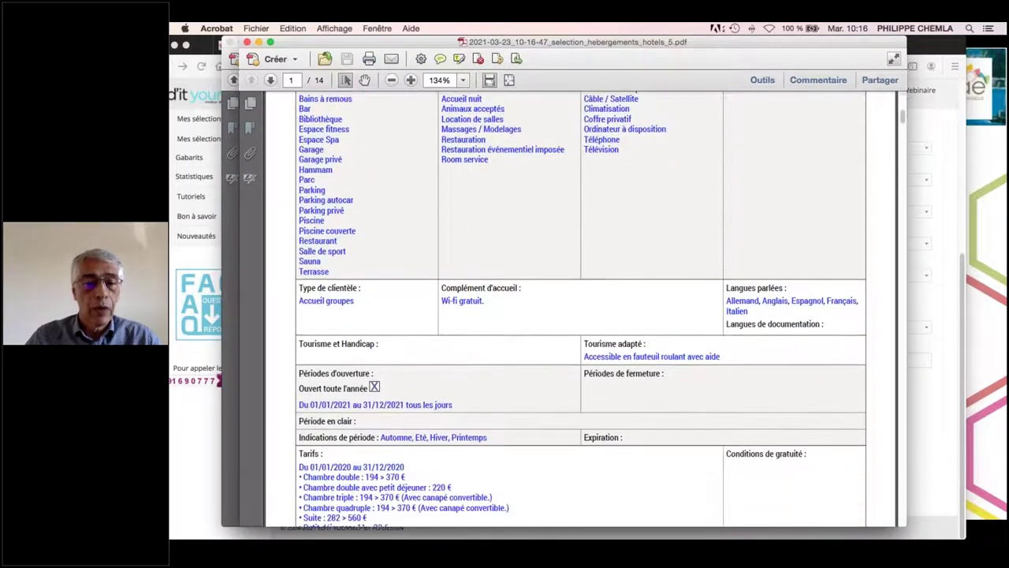
{"action": "left_click_drag", "start_coordinate": [313, 347], "coordinate": [398, 344]}
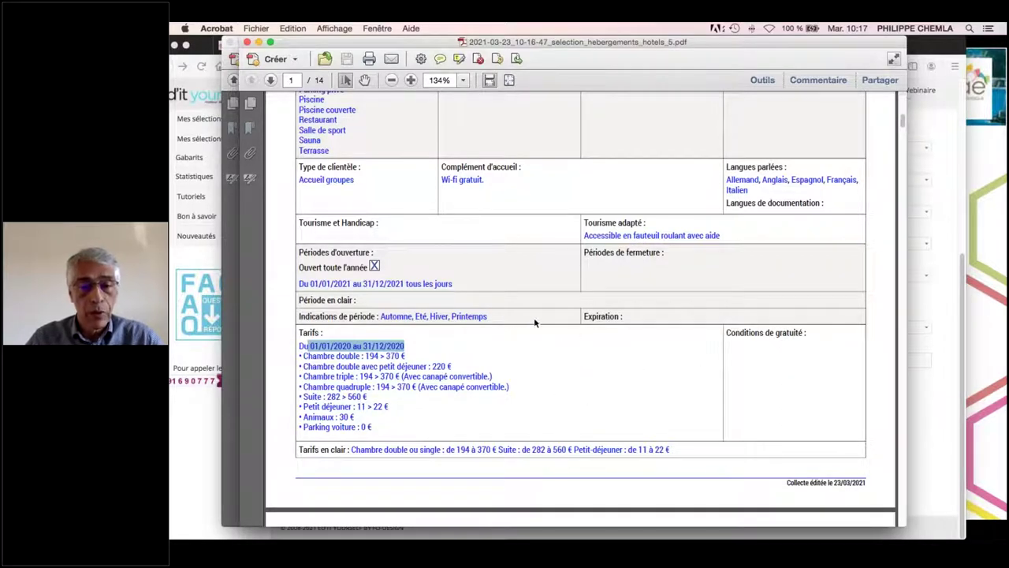
{"action": "scroll", "coordinate": [536, 323], "scroll_direction": "down", "scroll_amount": 3}
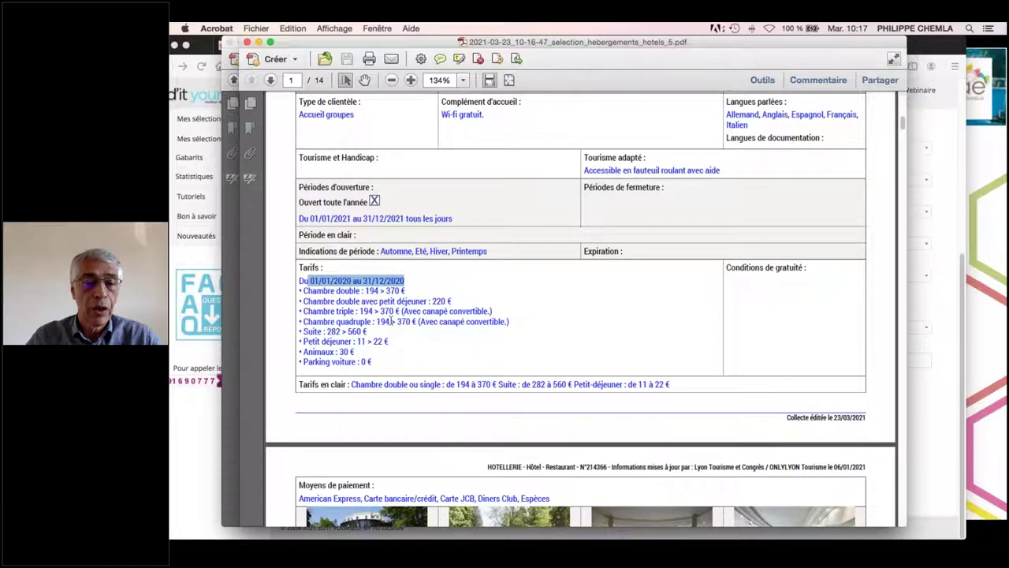
{"action": "left_click_drag", "start_coordinate": [352, 384], "coordinate": [675, 384]}
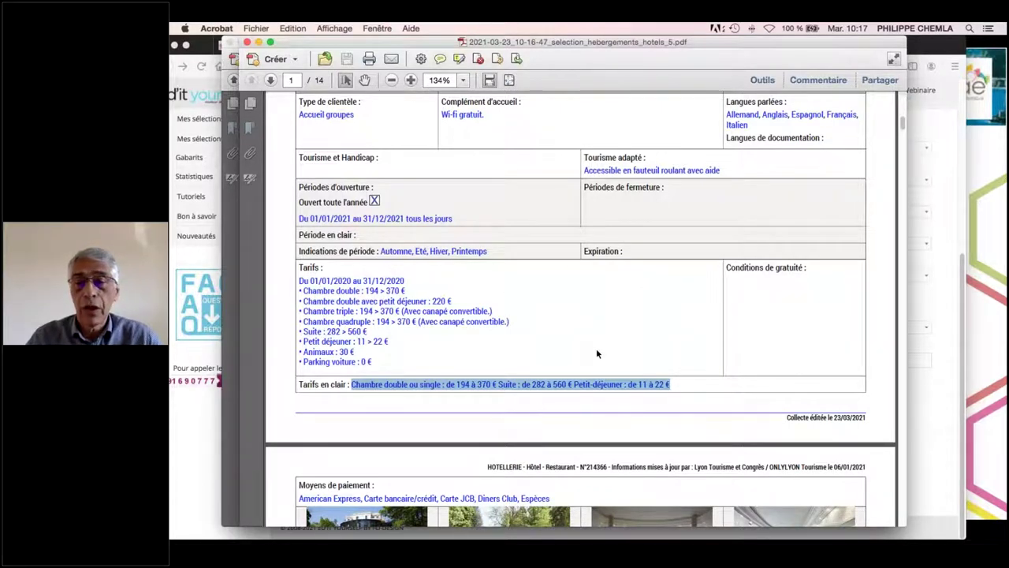
Return to the selection in Firefox, set the layout to "Fiche produit détaillé", generate the PDF and open it in Acrobat
{"action": "left_click", "coordinate": [928, 471]}
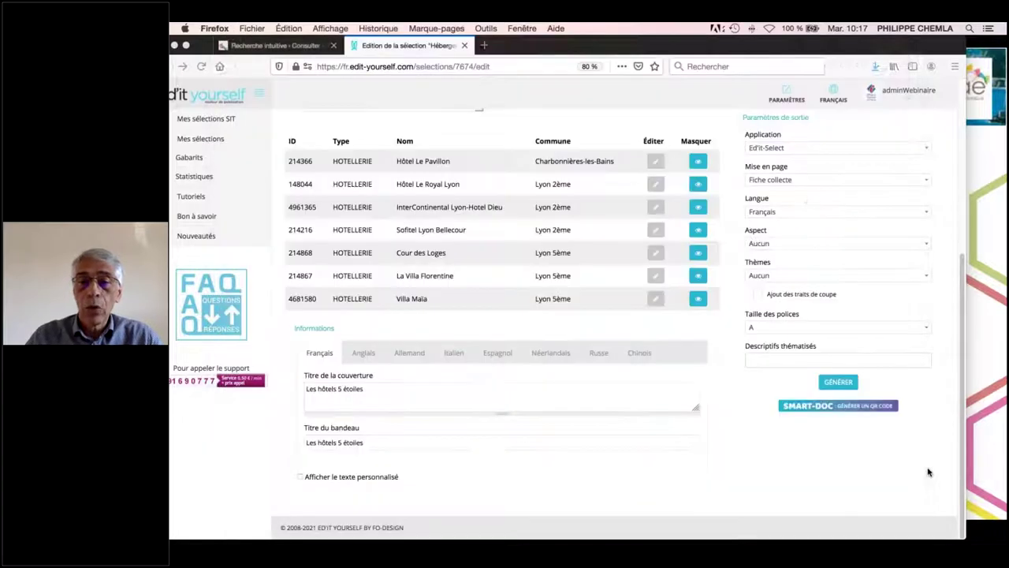
{"action": "left_click", "coordinate": [779, 181]}
{"action": "scroll", "coordinate": [787, 225], "scroll_direction": "up", "scroll_amount": 3}
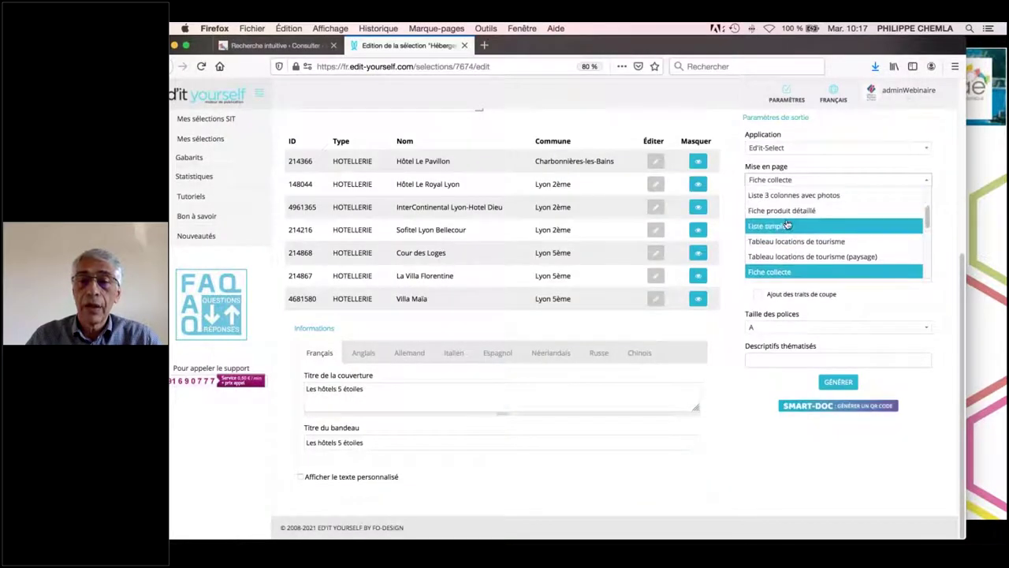
{"action": "left_click", "coordinate": [787, 220]}
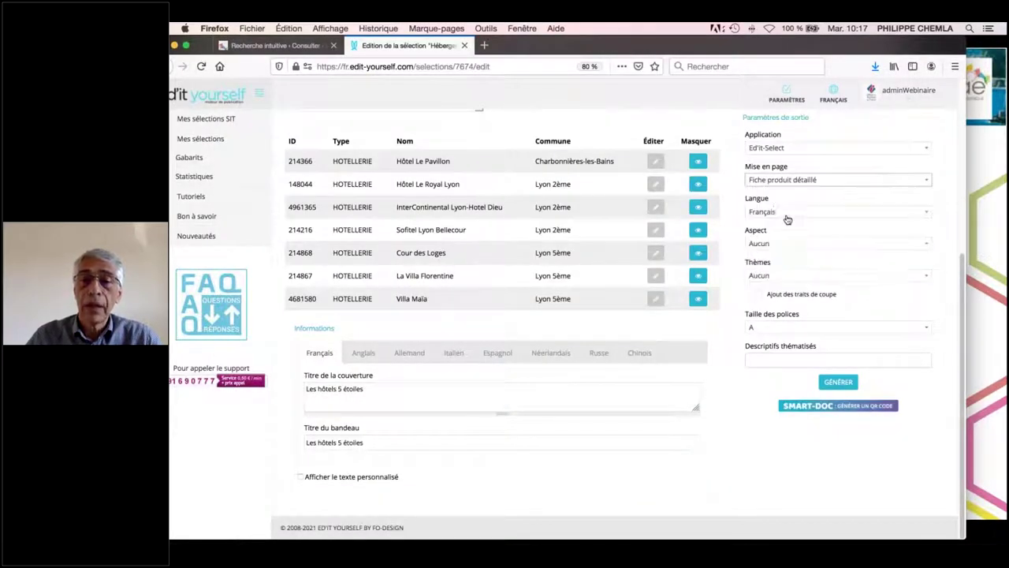
{"action": "left_click", "coordinate": [838, 384]}
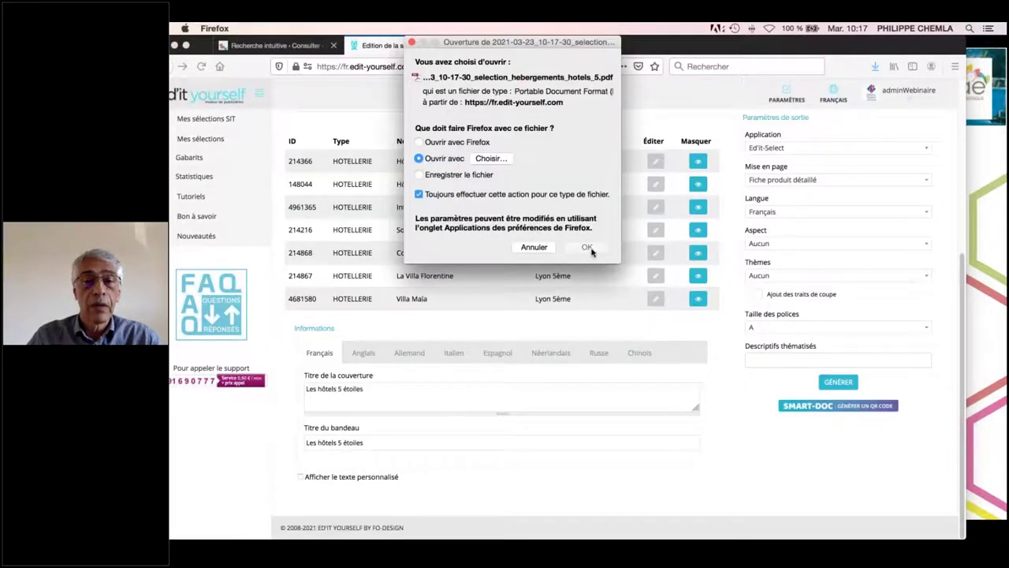
{"action": "left_click", "coordinate": [588, 248]}
Examine the descriptions, amenities and meeting rooms on Hôtel Le Pavillon's detailed sheet, fit the full page and narrow its window
{"action": "scroll", "coordinate": [513, 161], "scroll_direction": "down", "scroll_amount": 3}
{"action": "left_click", "coordinate": [524, 79]}
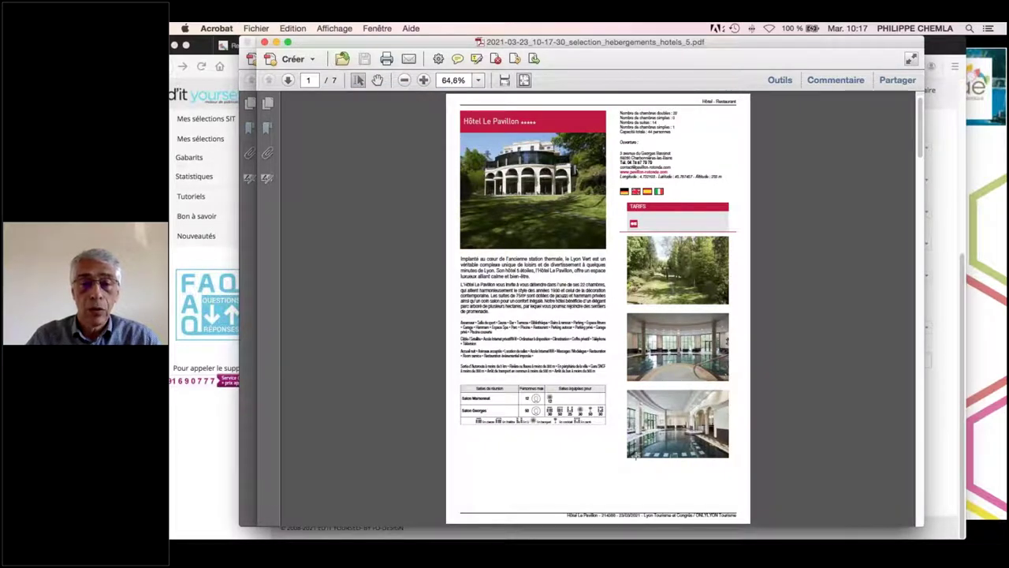
{"action": "left_click", "coordinate": [505, 80]}
{"action": "scroll", "coordinate": [495, 228], "scroll_direction": "down", "scroll_amount": 2}
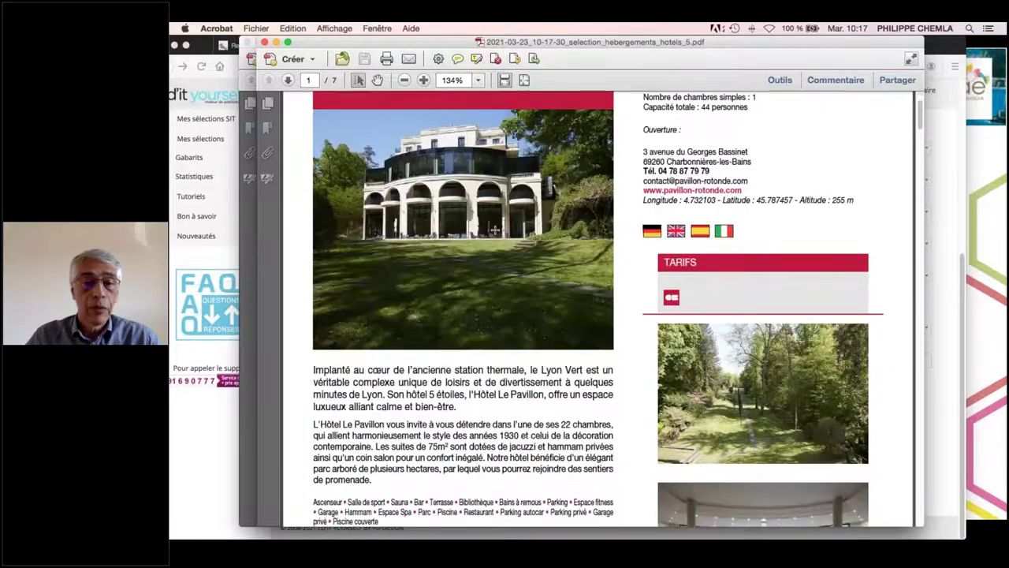
{"action": "scroll", "coordinate": [496, 228], "scroll_direction": "down", "scroll_amount": 3}
{"action": "left_click_drag", "start_coordinate": [392, 267], "coordinate": [414, 345]}
{"action": "scroll", "coordinate": [417, 390], "scroll_direction": "down", "scroll_amount": 3}
{"action": "left_click_drag", "start_coordinate": [314, 315], "coordinate": [384, 327]}
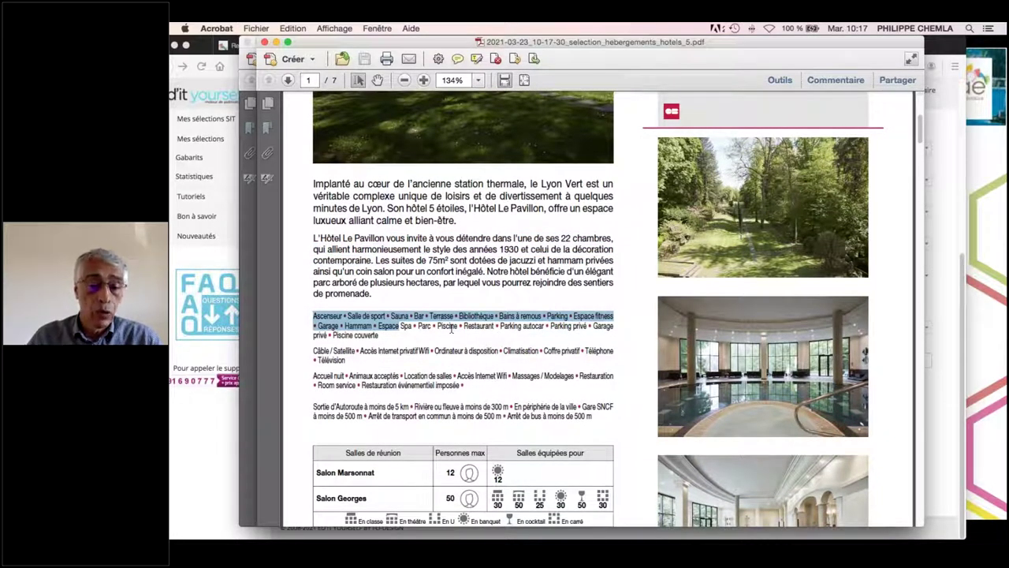
{"action": "scroll", "coordinate": [452, 329], "scroll_direction": "down", "scroll_amount": 2}
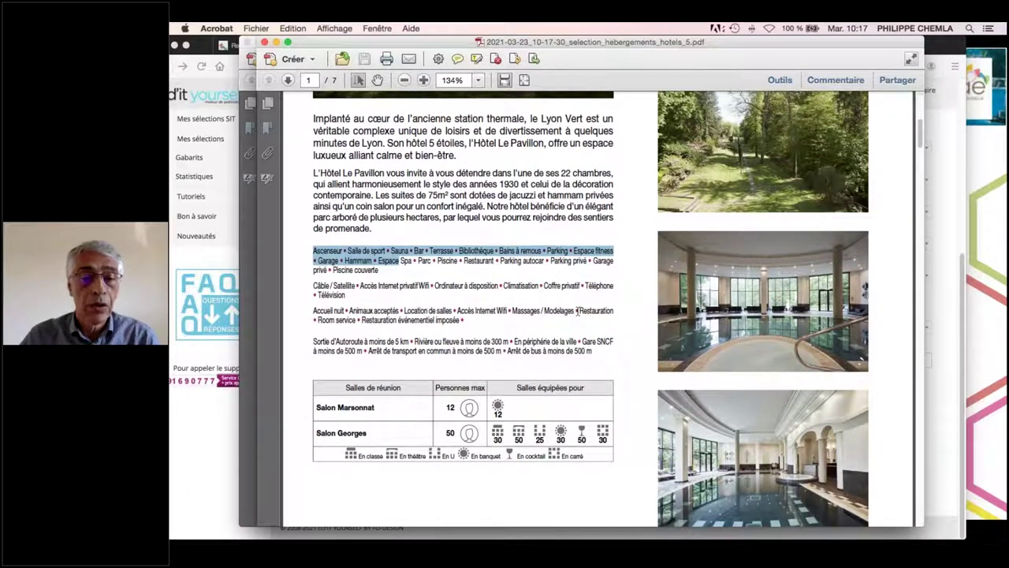
{"action": "left_click", "coordinate": [524, 81]}
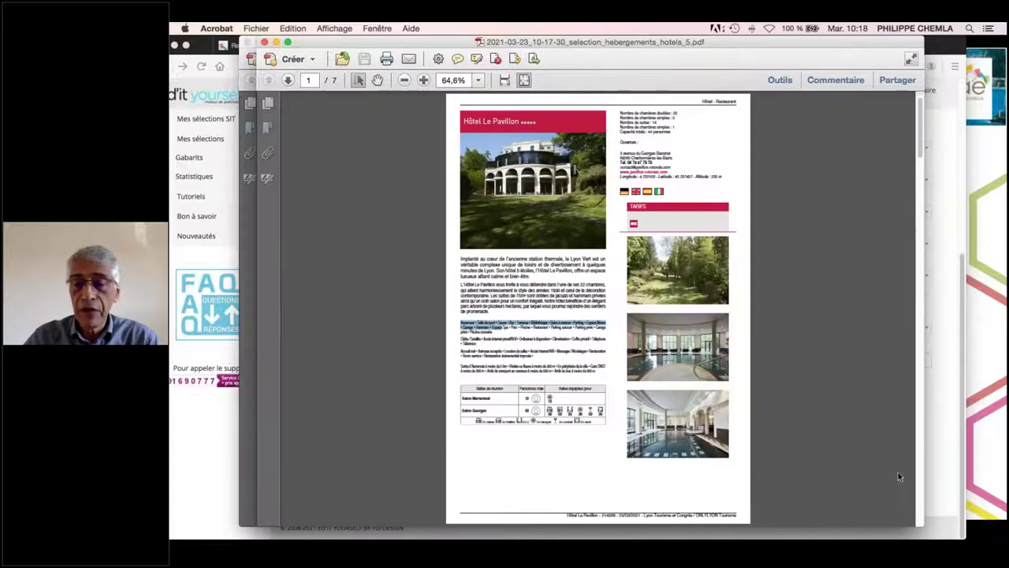
{"action": "left_click_drag", "start_coordinate": [920, 522], "coordinate": [708, 537]}
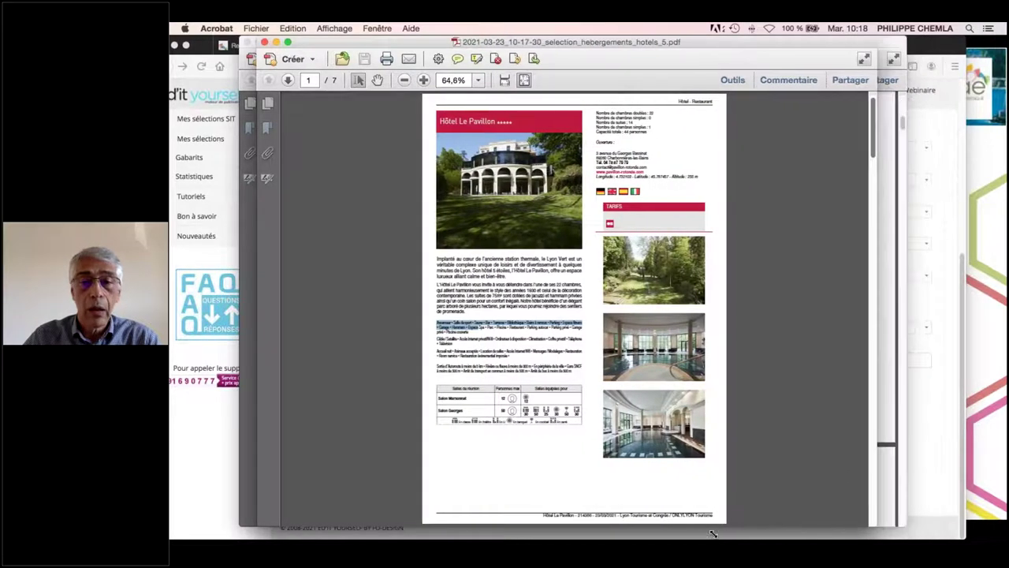
Return to the selection in Firefox, set the aspect to "Tourisme d'affaires", generate the PDF and open it in Acrobat
{"action": "left_click", "coordinate": [922, 399]}
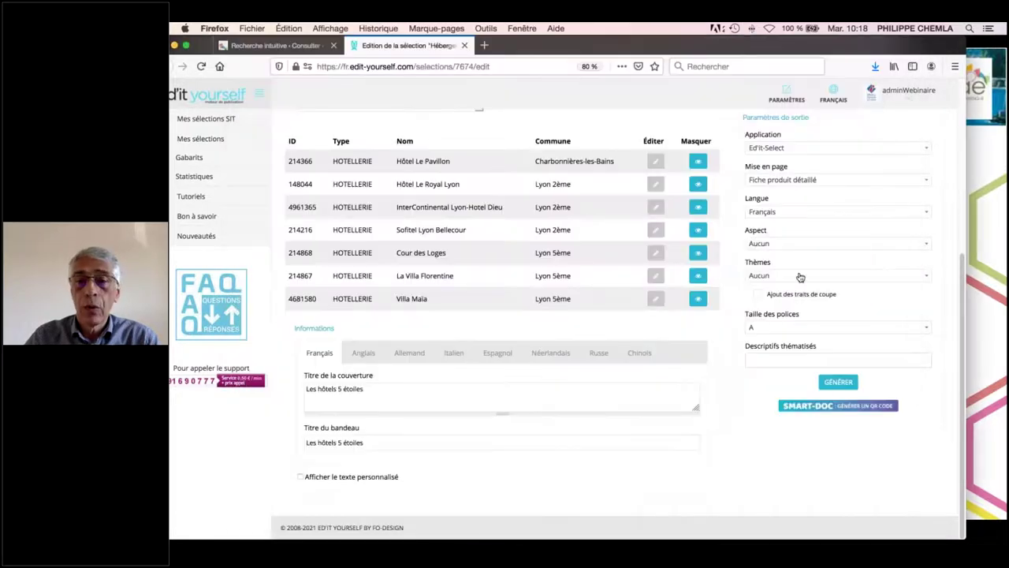
{"action": "left_click", "coordinate": [773, 247]}
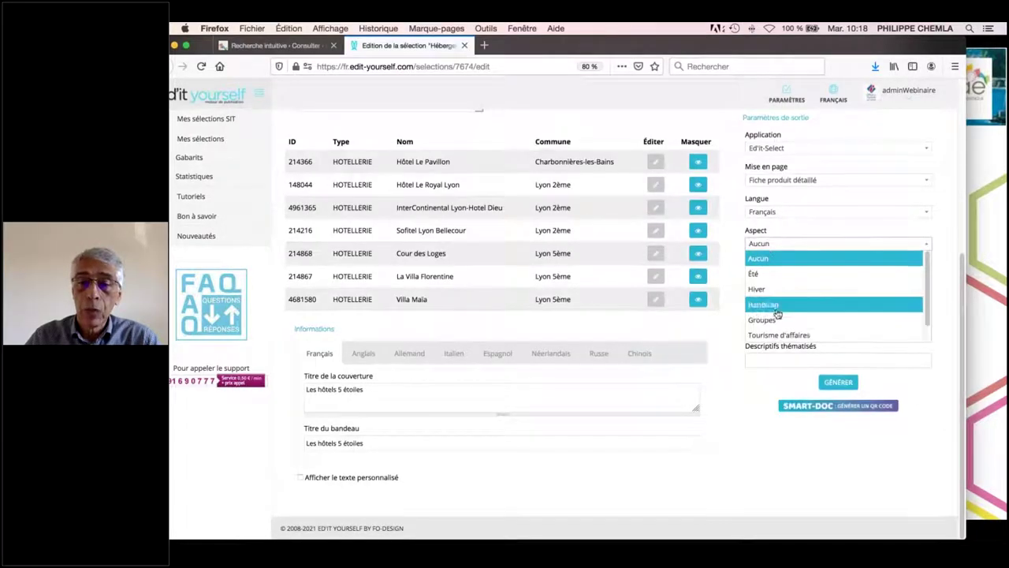
{"action": "left_click", "coordinate": [777, 333]}
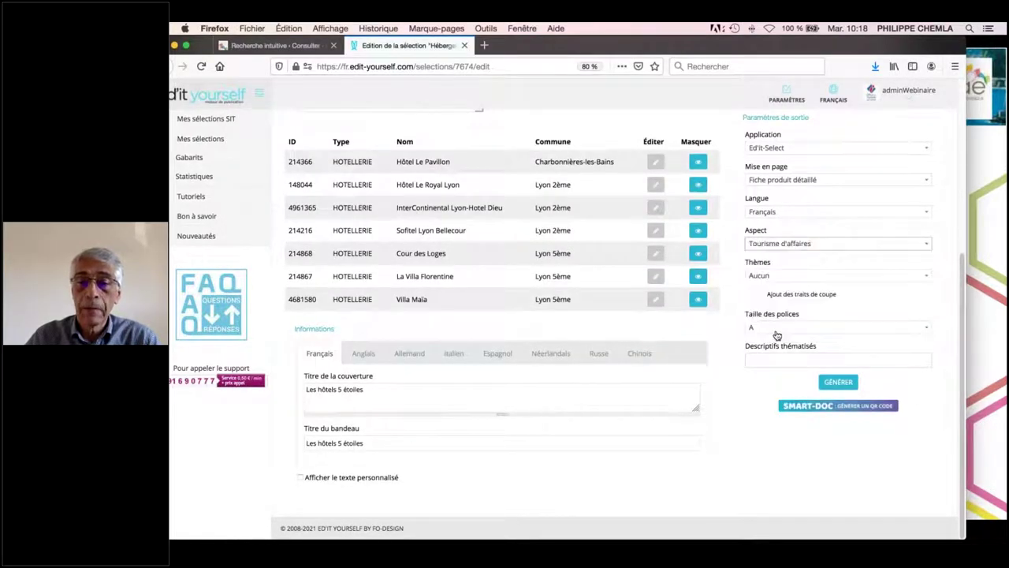
{"action": "left_click", "coordinate": [841, 384]}
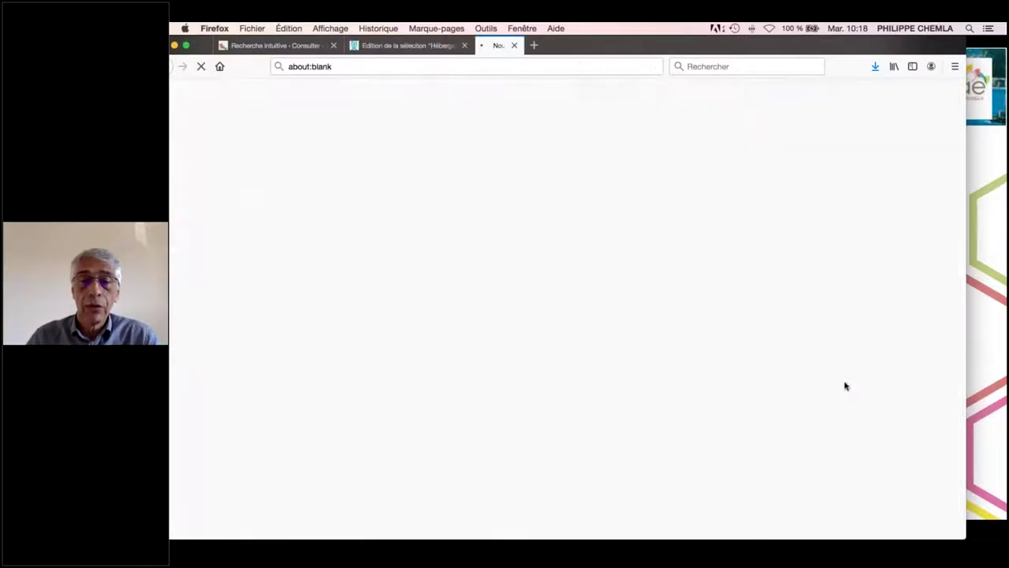
{"action": "left_click", "coordinate": [586, 248]}
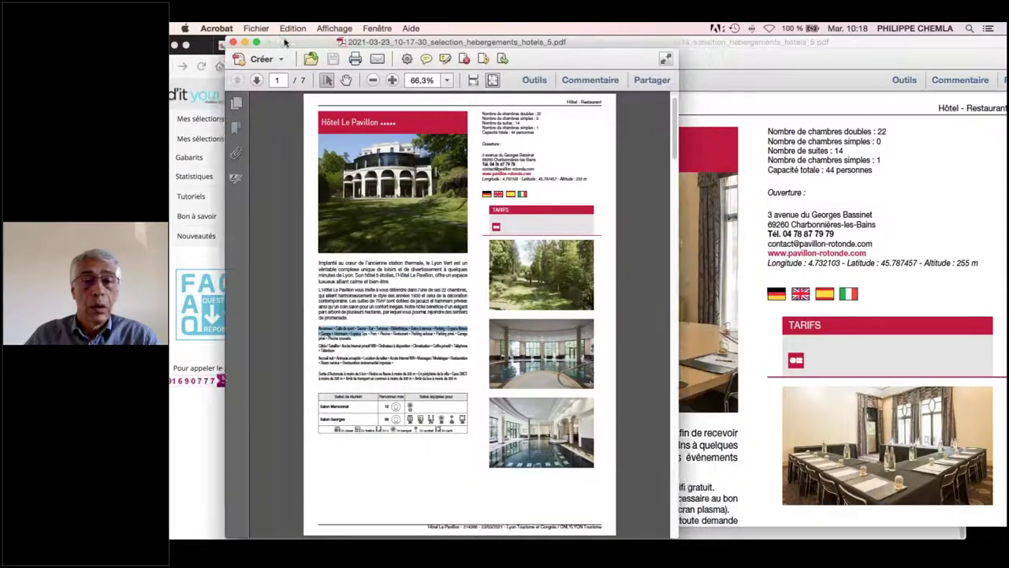
Arrange the two detailed-sheet PDFs side by side, fit the business-tourism page in a narrowed window and clear the selections in both
{"action": "left_click_drag", "start_coordinate": [285, 42], "coordinate": [228, 42]}
{"action": "left_click", "coordinate": [749, 42]}
{"action": "key", "text": "super+0"}
{"action": "left_click_drag", "start_coordinate": [432, 43], "coordinate": [390, 44]}
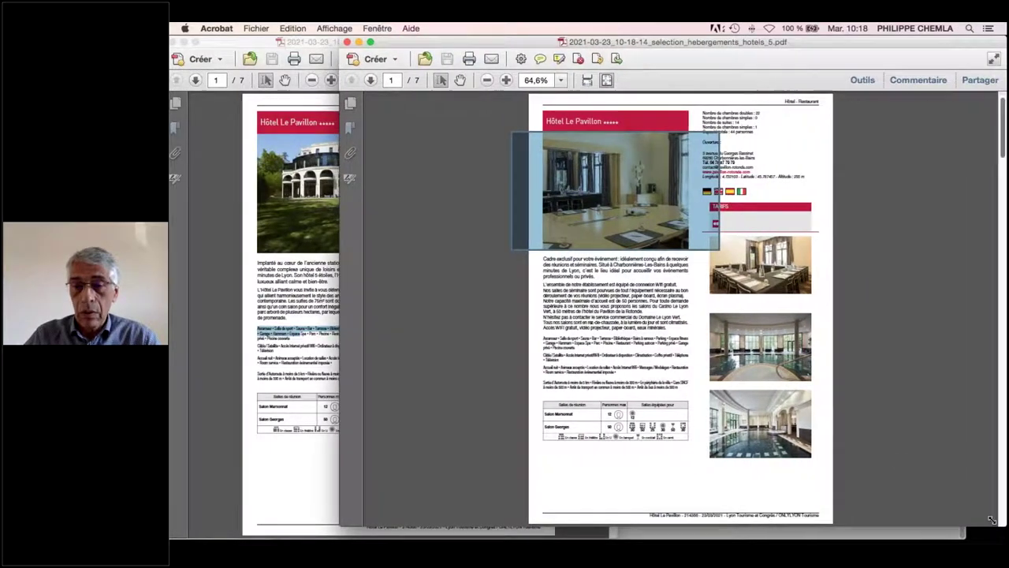
{"action": "left_click_drag", "start_coordinate": [1003, 524], "coordinate": [759, 523]}
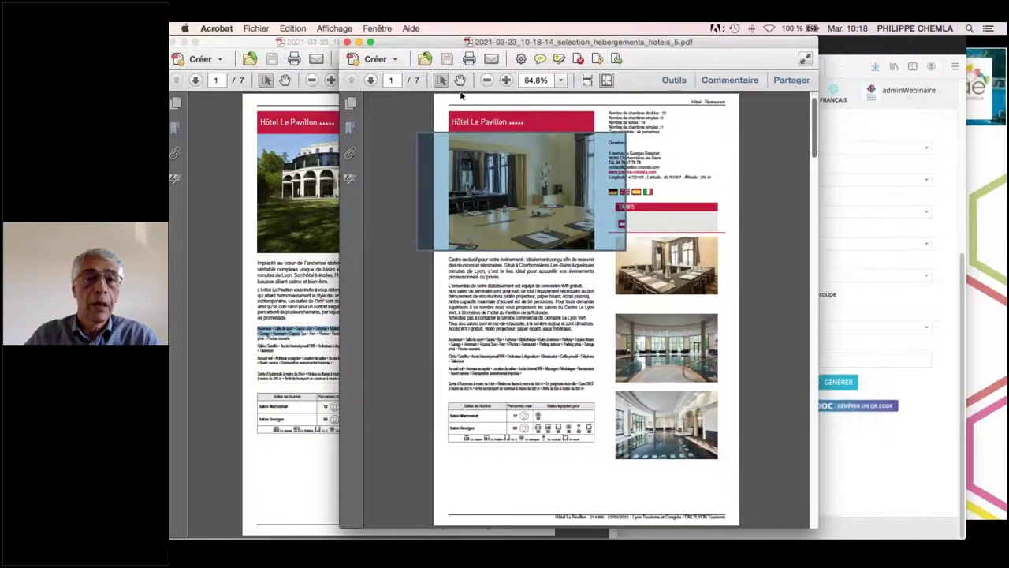
{"action": "left_click_drag", "start_coordinate": [494, 46], "coordinate": [650, 44]}
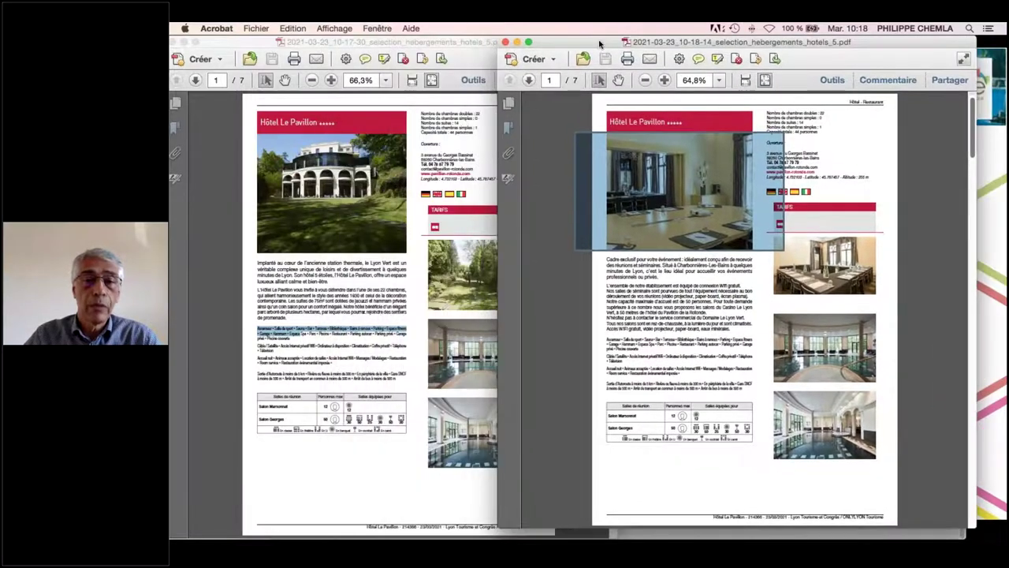
{"action": "left_click", "coordinate": [340, 286]}
{"action": "left_click", "coordinate": [607, 347]}
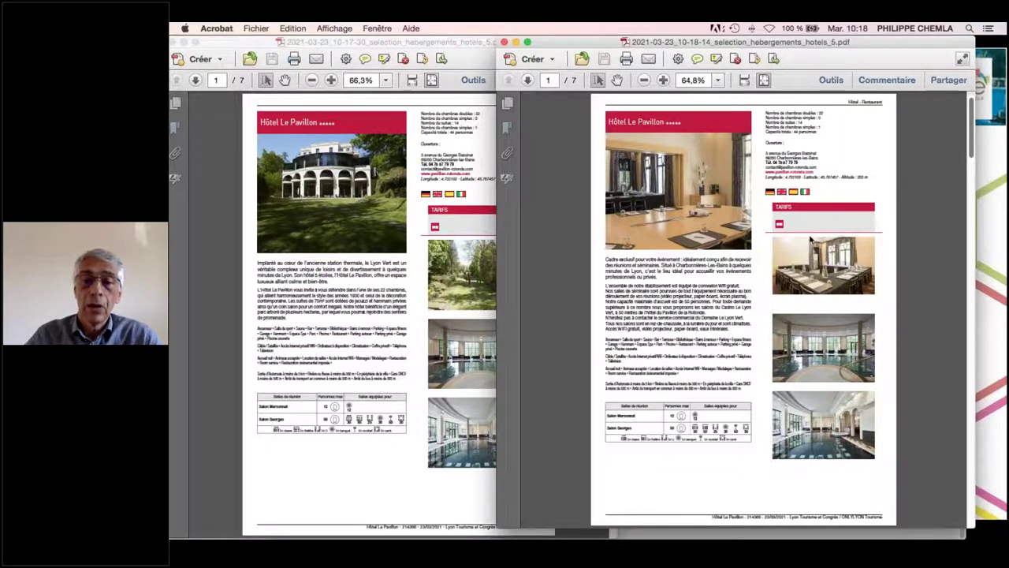
Compare La Villa Florentine's sheet on page 6 of both PDFs, then close the business-tourism PDF
{"action": "scroll", "coordinate": [847, 241], "scroll_direction": "down", "scroll_amount": 10}
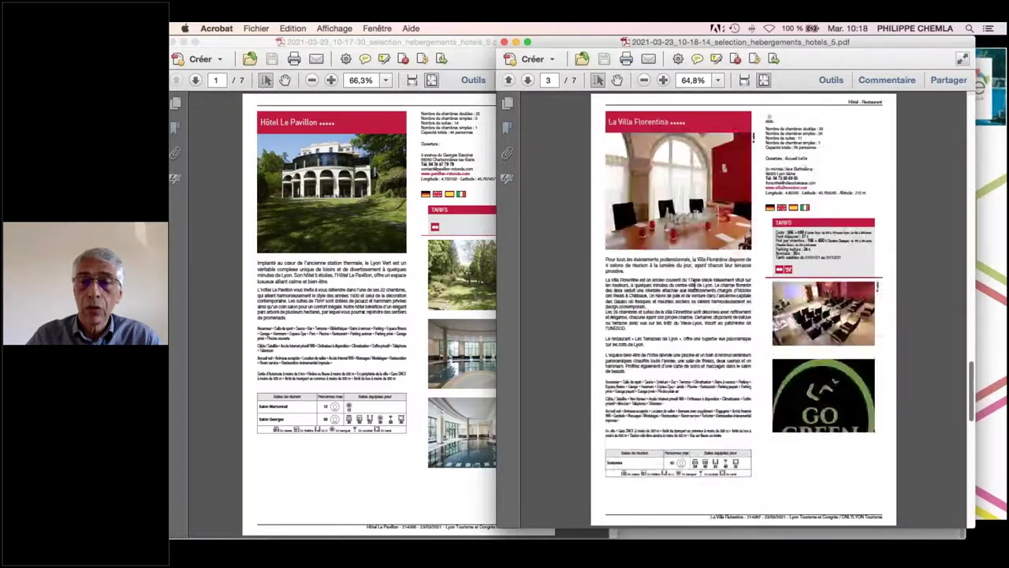
{"action": "scroll", "coordinate": [698, 276], "scroll_direction": "down", "scroll_amount": 2}
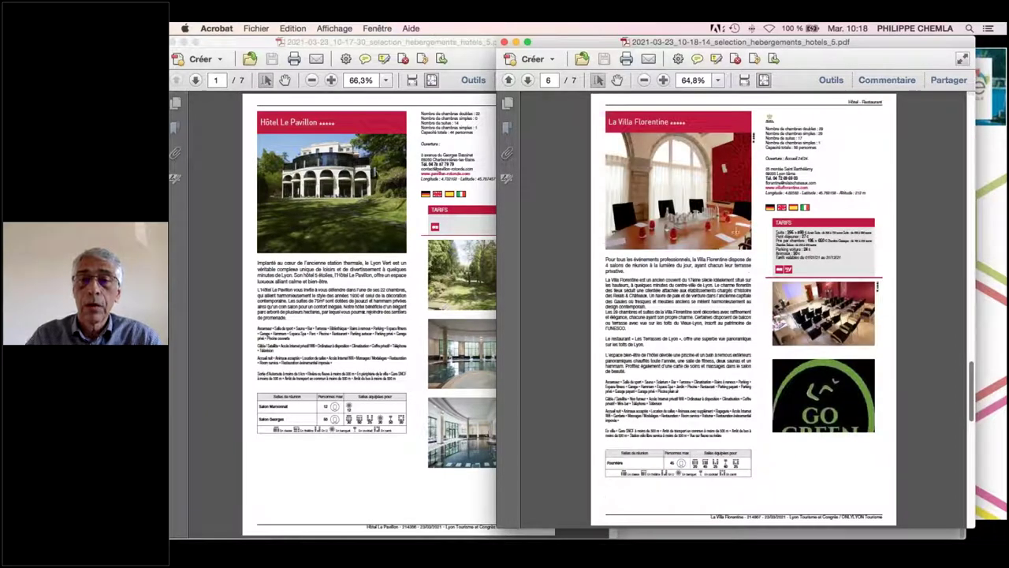
{"action": "left_click", "coordinate": [745, 80]}
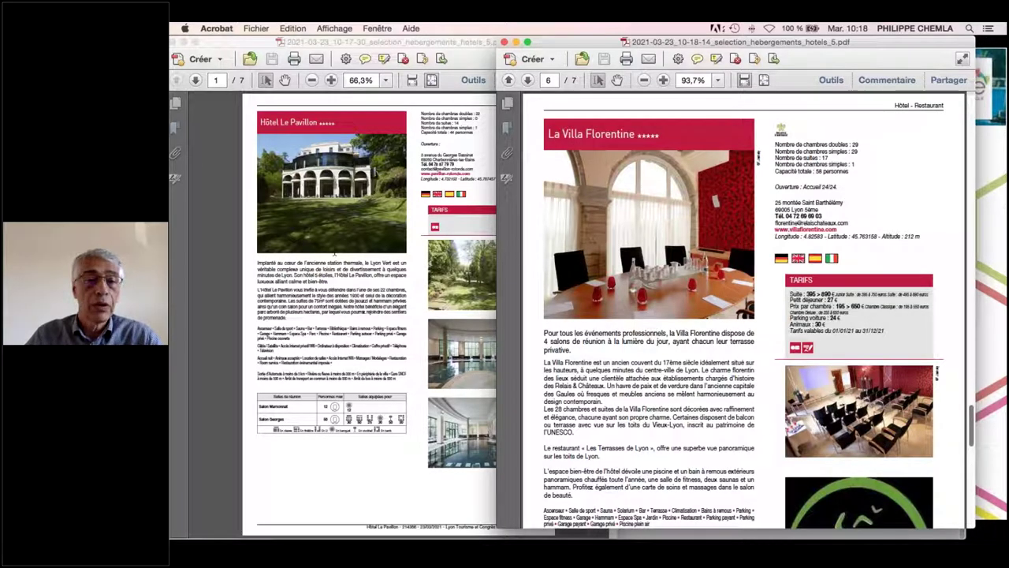
{"action": "key", "text": "super+grave"}
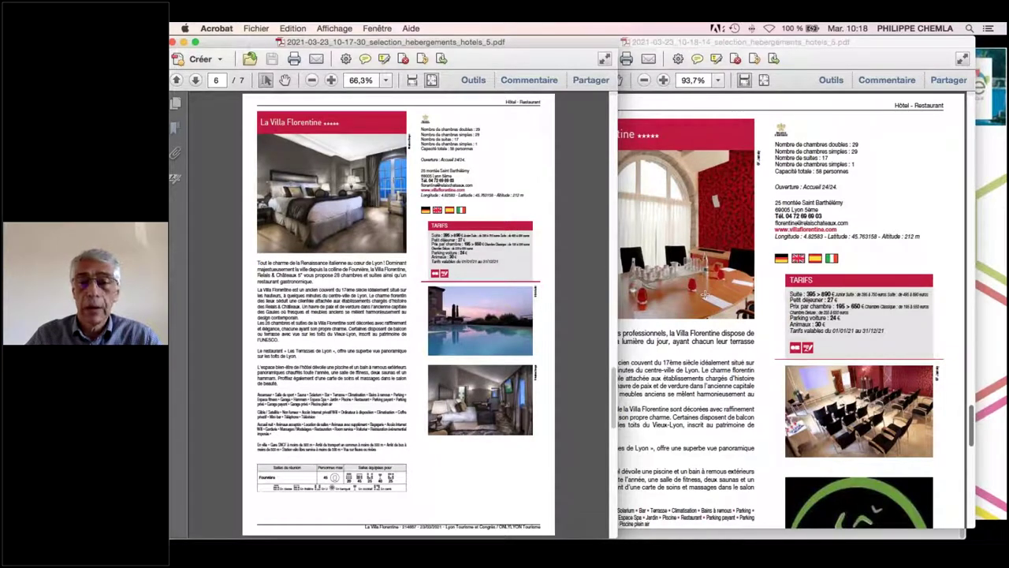
{"action": "left_click", "coordinate": [704, 295]}
{"action": "scroll", "coordinate": [665, 358], "scroll_direction": "down", "scroll_amount": 5}
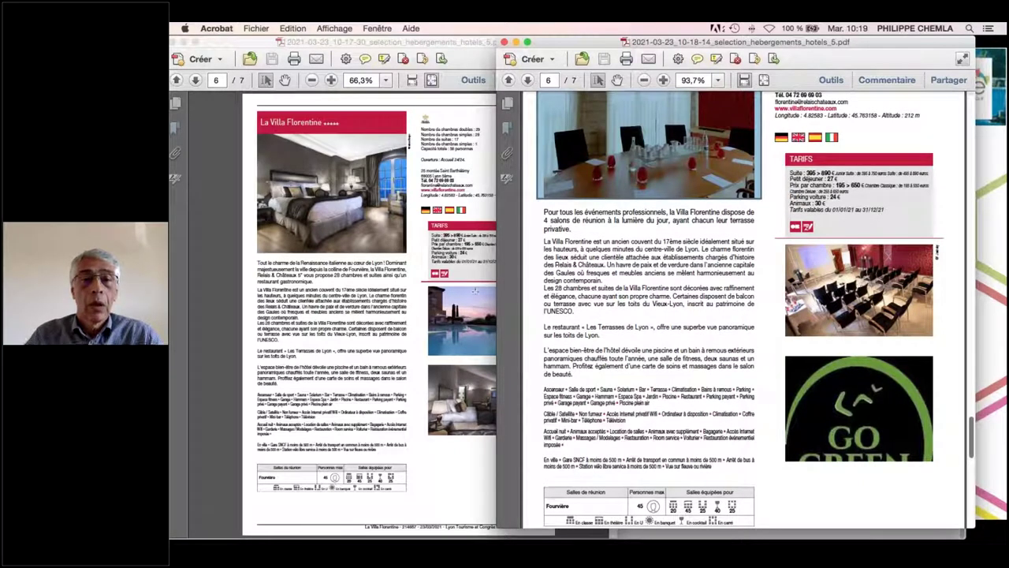
{"action": "left_click", "coordinate": [505, 43]}
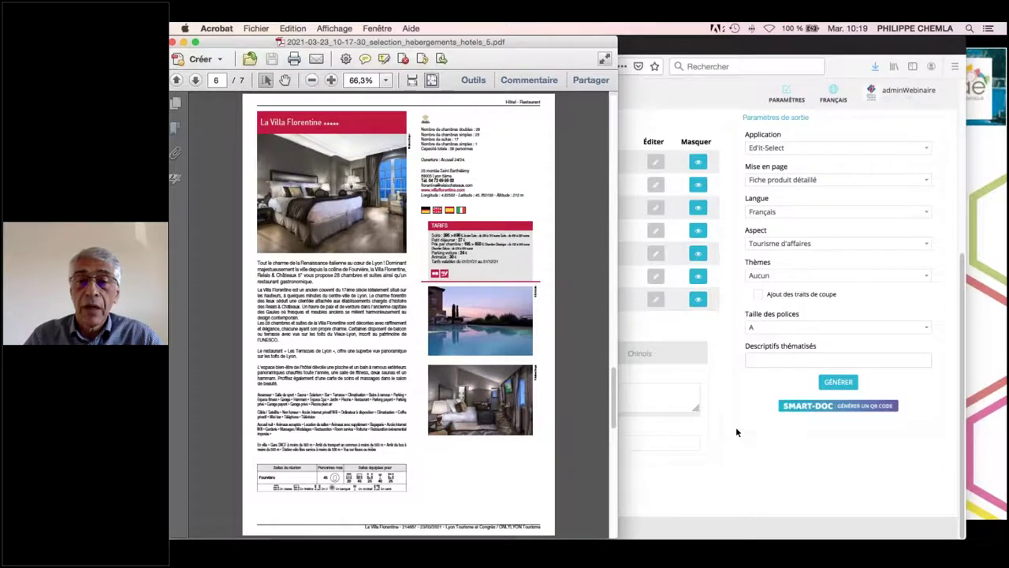
Return to the selection in Firefox, set the language to "Anglais", generate the PDF and open it in Acrobat
{"action": "left_click", "coordinate": [735, 432]}
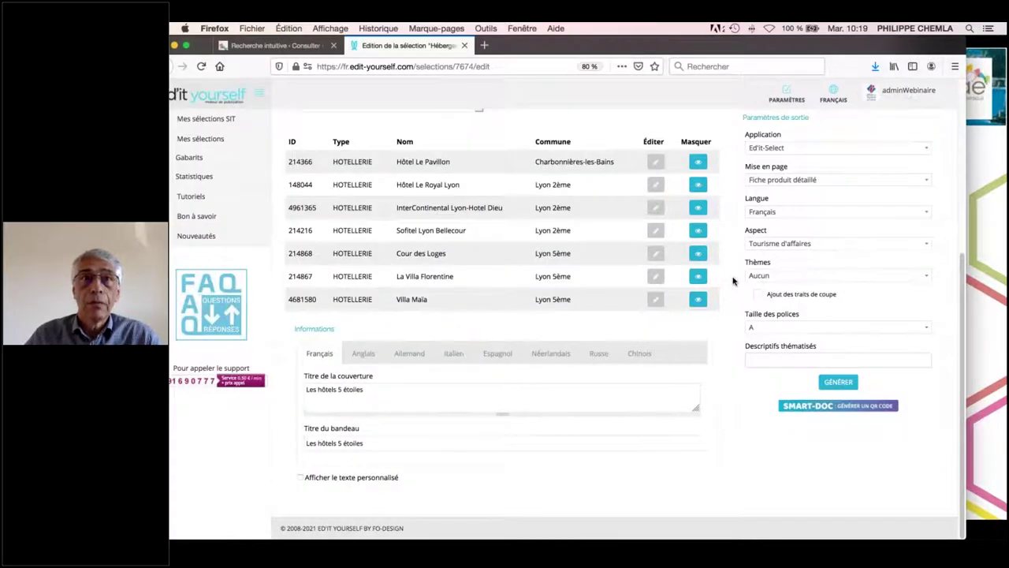
{"action": "left_click", "coordinate": [774, 213]}
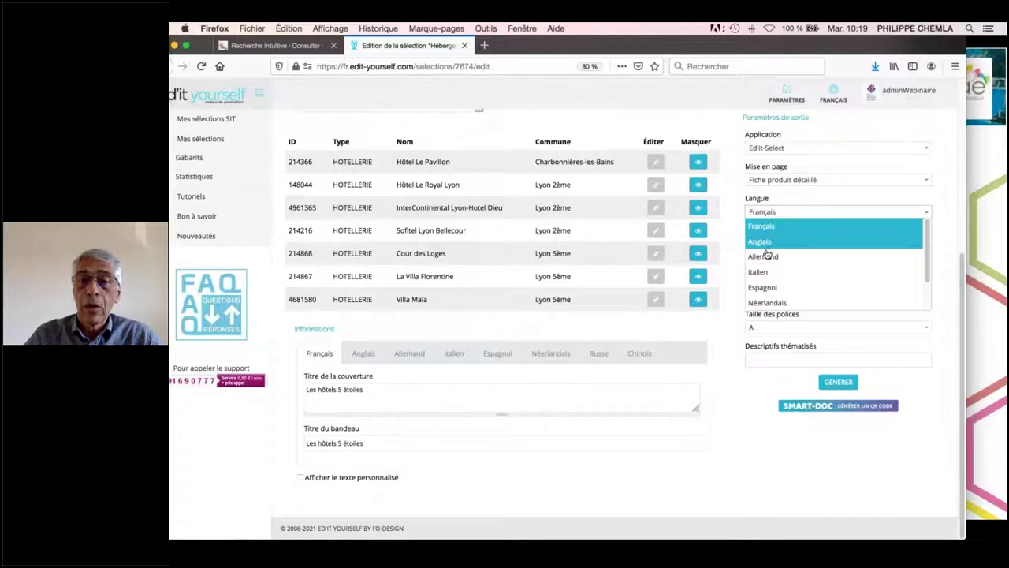
{"action": "left_click", "coordinate": [761, 241]}
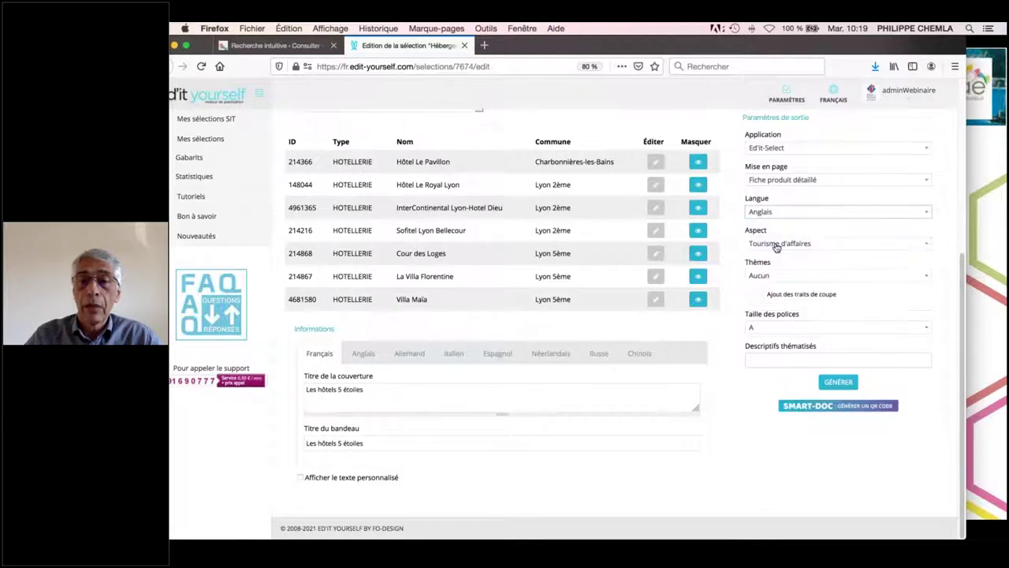
{"action": "left_click", "coordinate": [838, 384]}
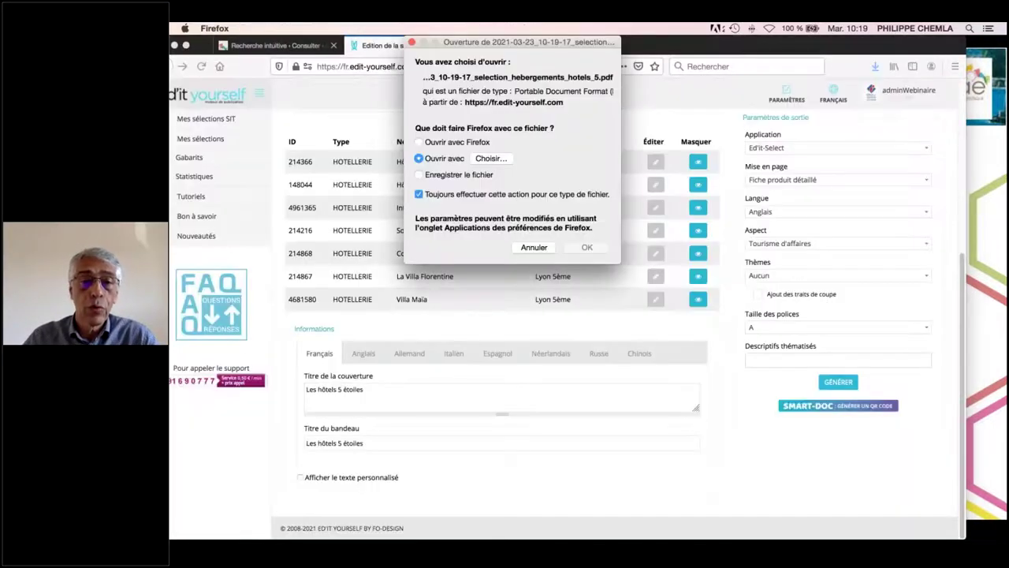
{"action": "left_click", "coordinate": [591, 249]}
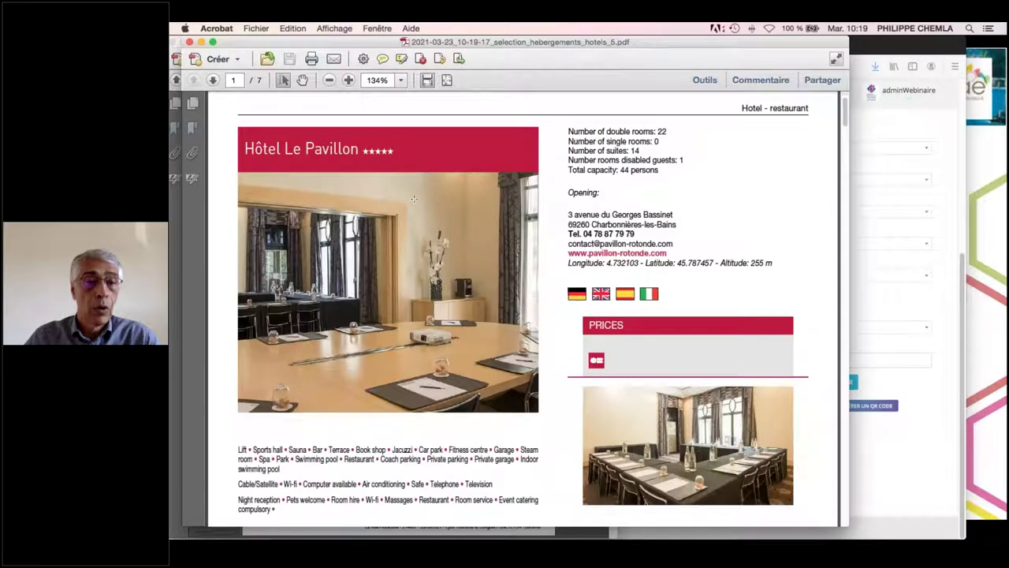
Examine the English sheets for Hôtel Le Pavillon and Hôtel Le Royal Lyon, highlighting the latter's translated amenities
{"action": "scroll", "coordinate": [350, 158], "scroll_direction": "down", "scroll_amount": 10}
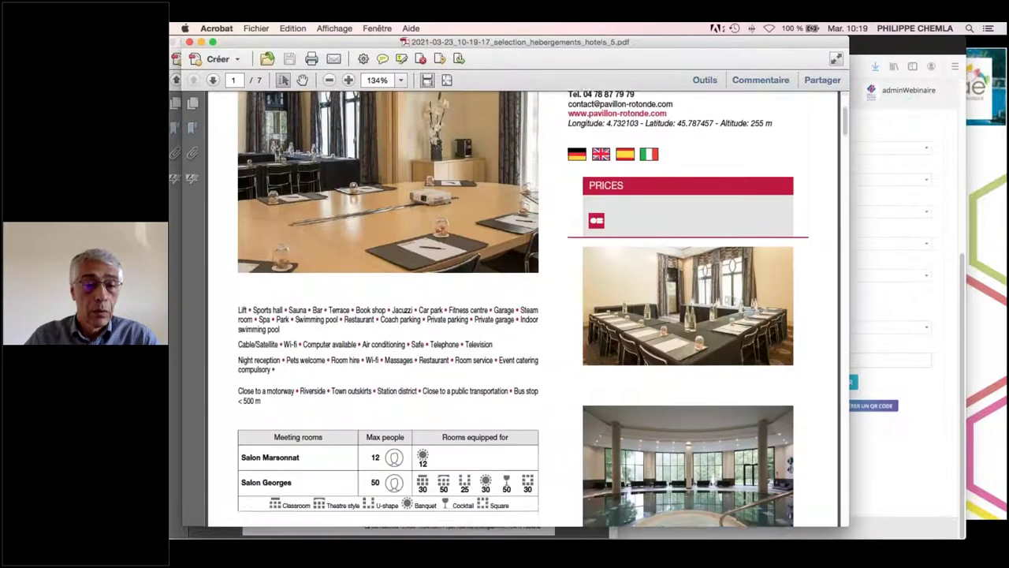
{"action": "scroll", "coordinate": [524, 308], "scroll_direction": "down", "scroll_amount": 20}
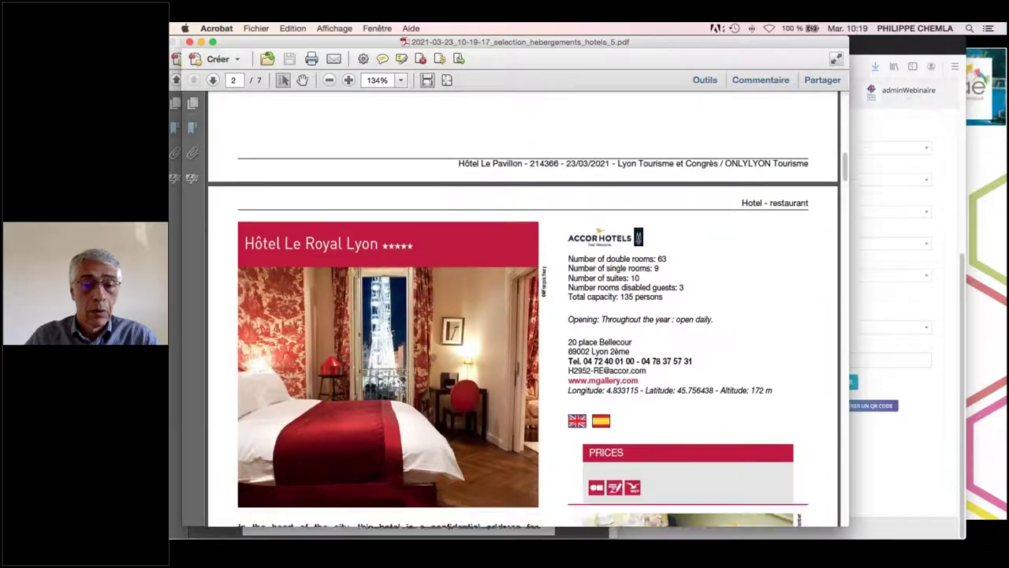
{"action": "scroll", "coordinate": [404, 246], "scroll_direction": "down", "scroll_amount": 3}
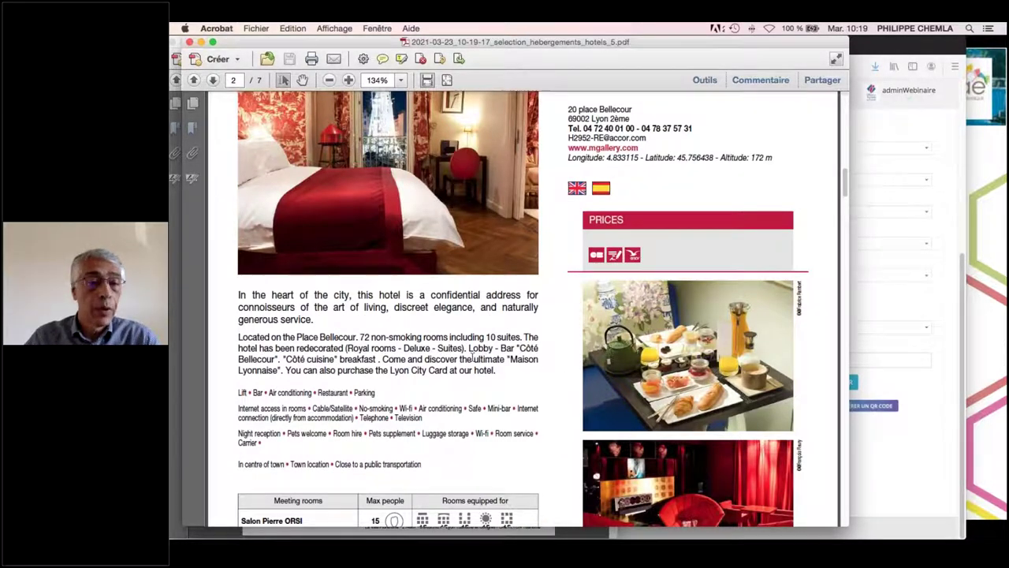
{"action": "scroll", "coordinate": [473, 359], "scroll_direction": "down", "scroll_amount": 3}
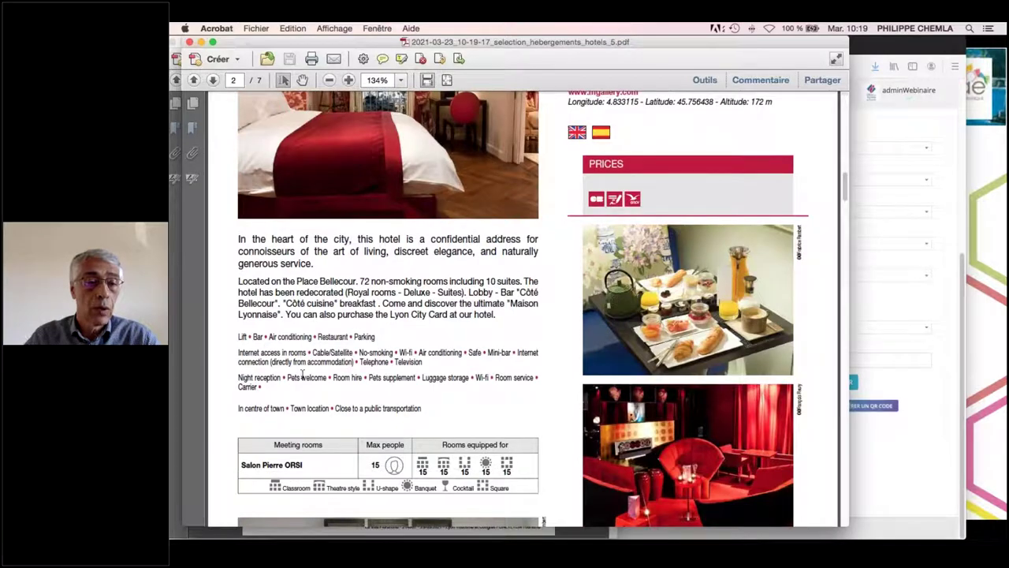
{"action": "left_click_drag", "start_coordinate": [277, 343], "coordinate": [326, 379]}
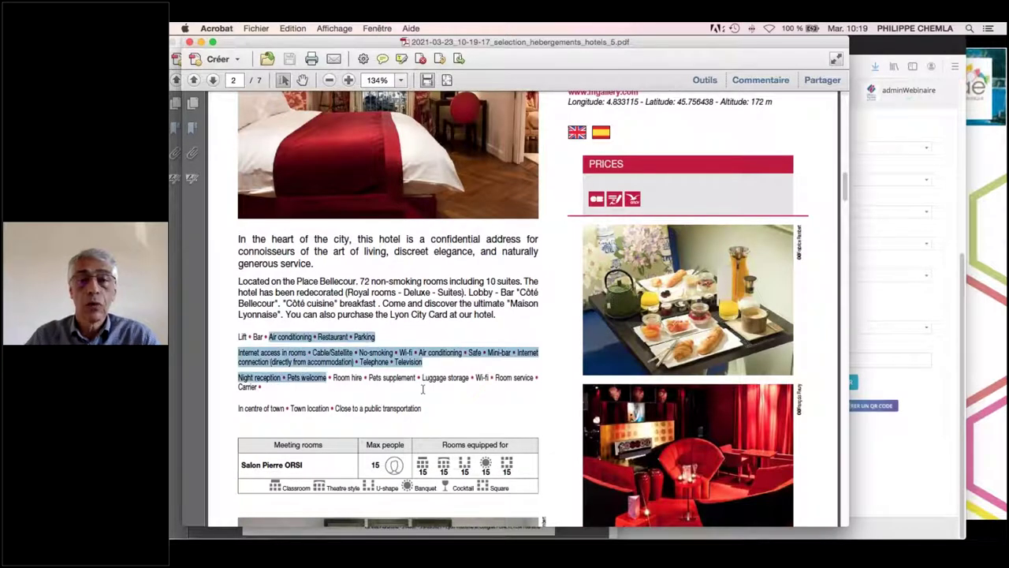
{"action": "scroll", "coordinate": [570, 308], "scroll_direction": "up", "scroll_amount": 5}
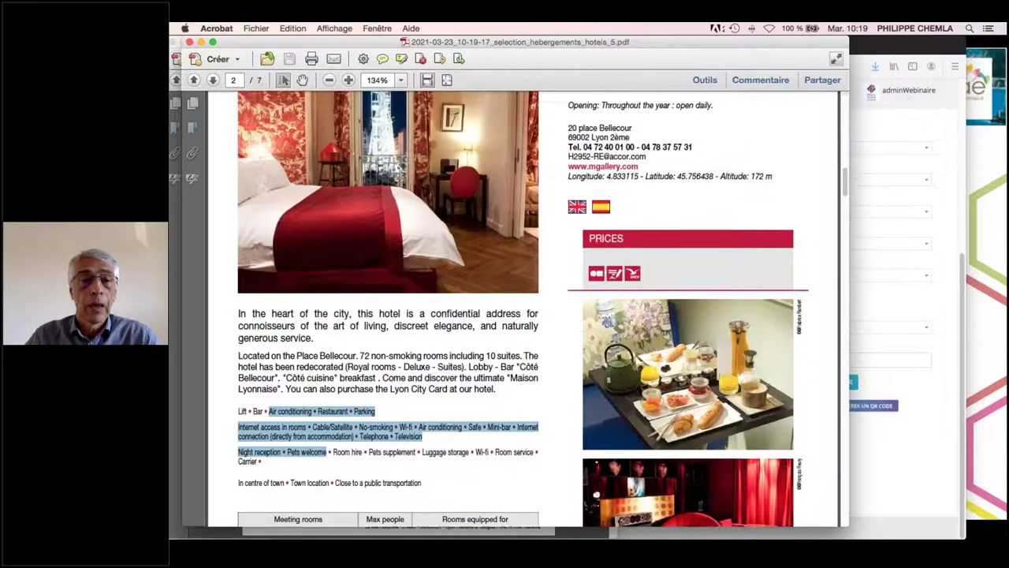
Return to Firefox, open the "Mes sélections SIT" list and switch to Apidae's intuitive search page
{"action": "left_click", "coordinate": [908, 490]}
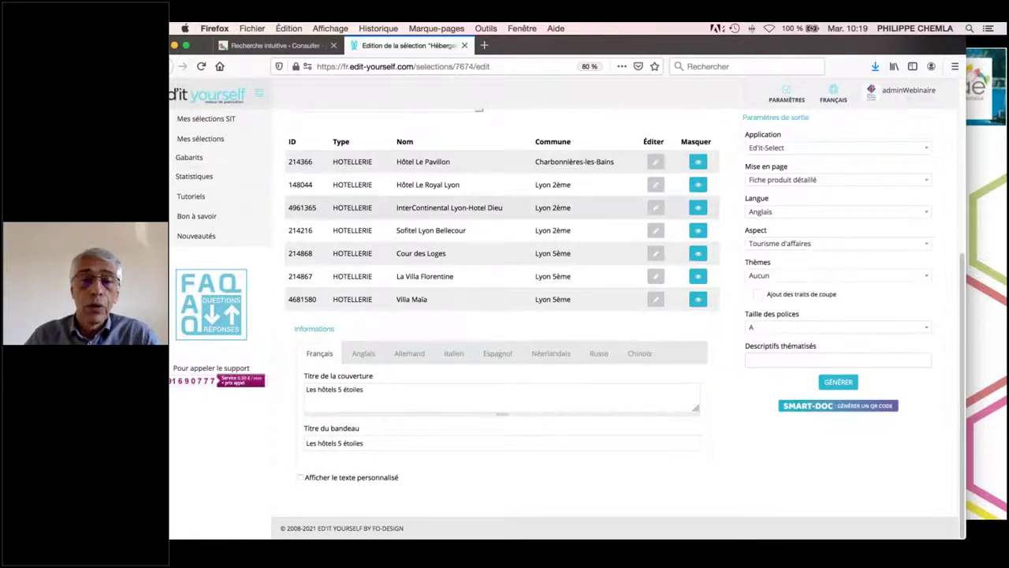
{"action": "left_click", "coordinate": [241, 122]}
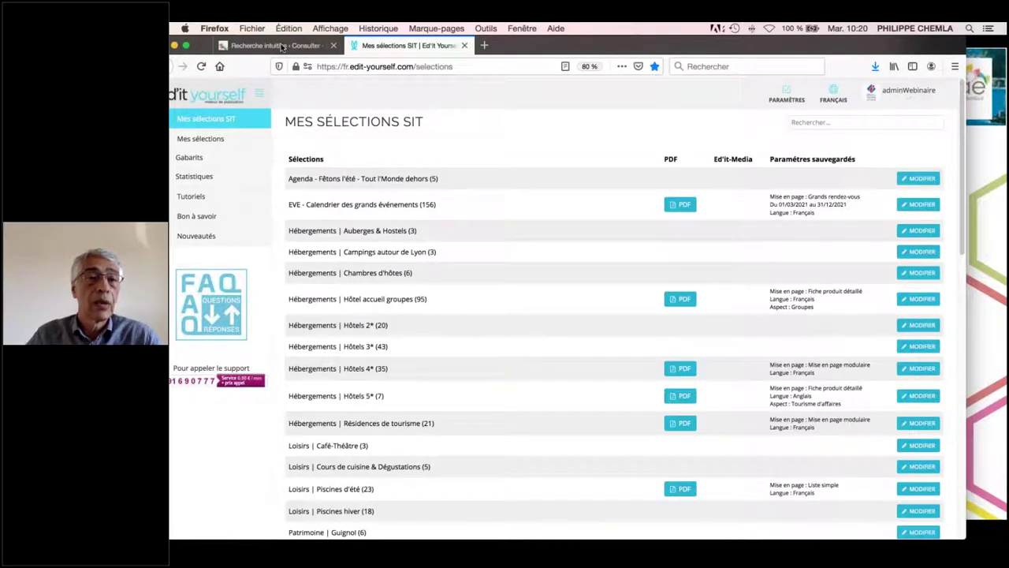
{"action": "left_click", "coordinate": [282, 47]}
Search Apidae for "Dormir" listings in the commune of Versailles (78000)
{"action": "left_click", "coordinate": [324, 257]}
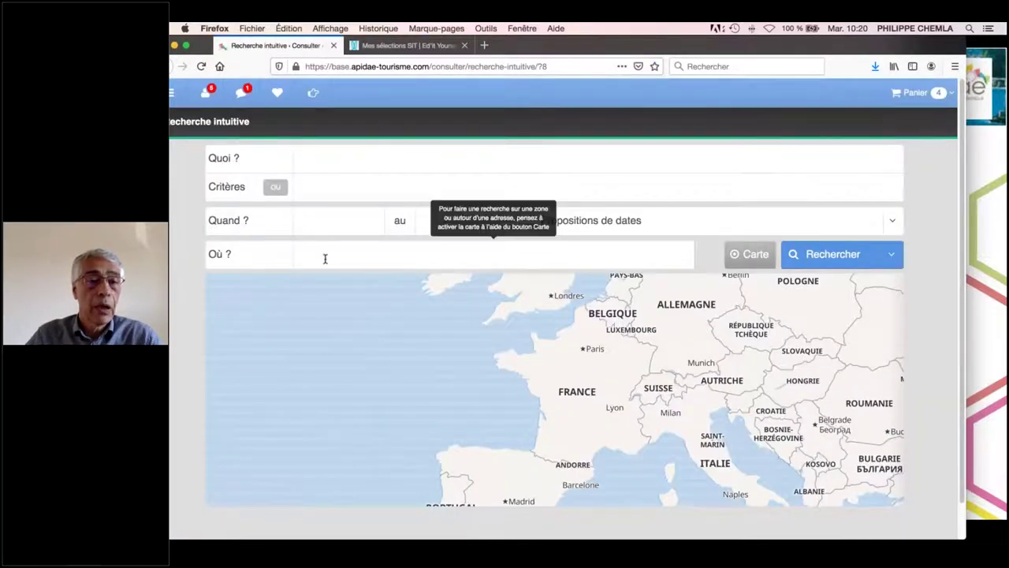
{"action": "type", "text": "versa"}
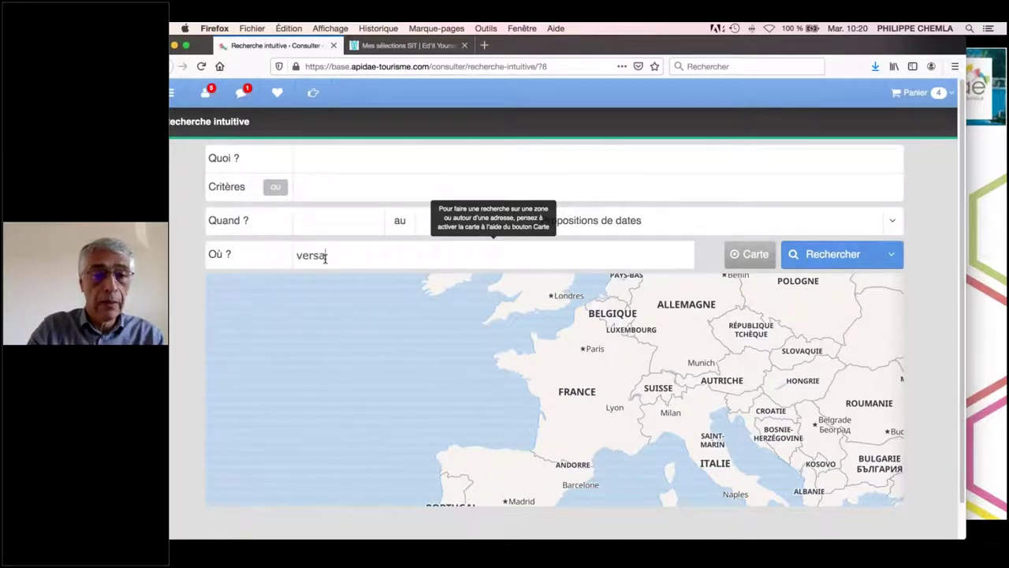
{"action": "type", "text": "p"}
{"action": "key", "text": "BackSpace"}
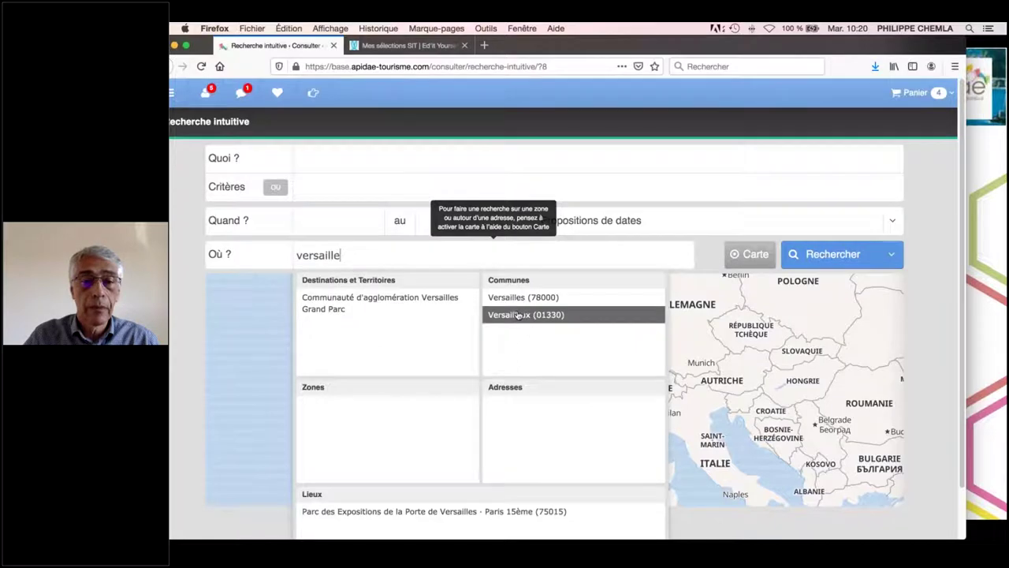
{"action": "left_click", "coordinate": [513, 297]}
{"action": "left_click", "coordinate": [892, 257]}
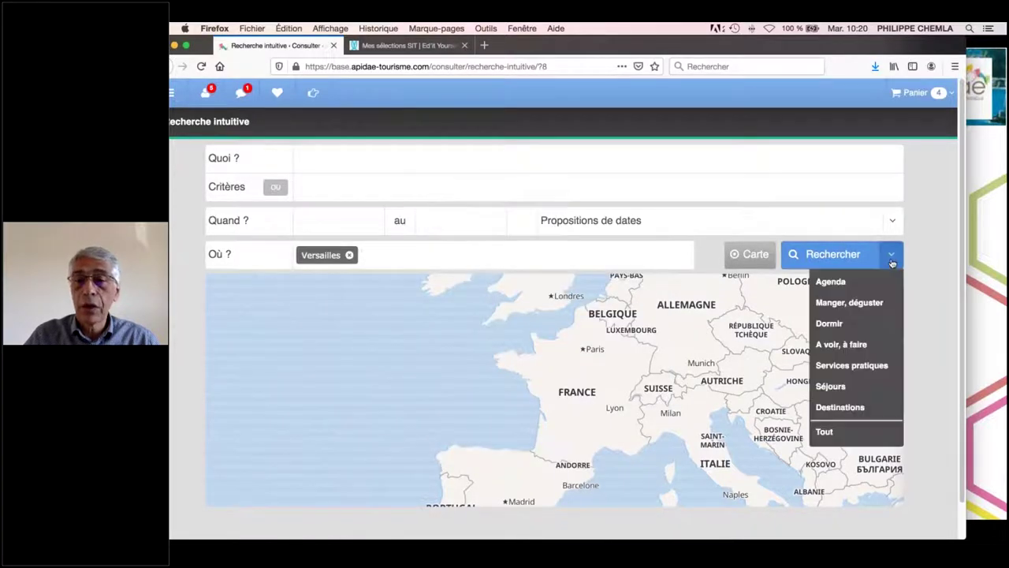
{"action": "left_click", "coordinate": [862, 331]}
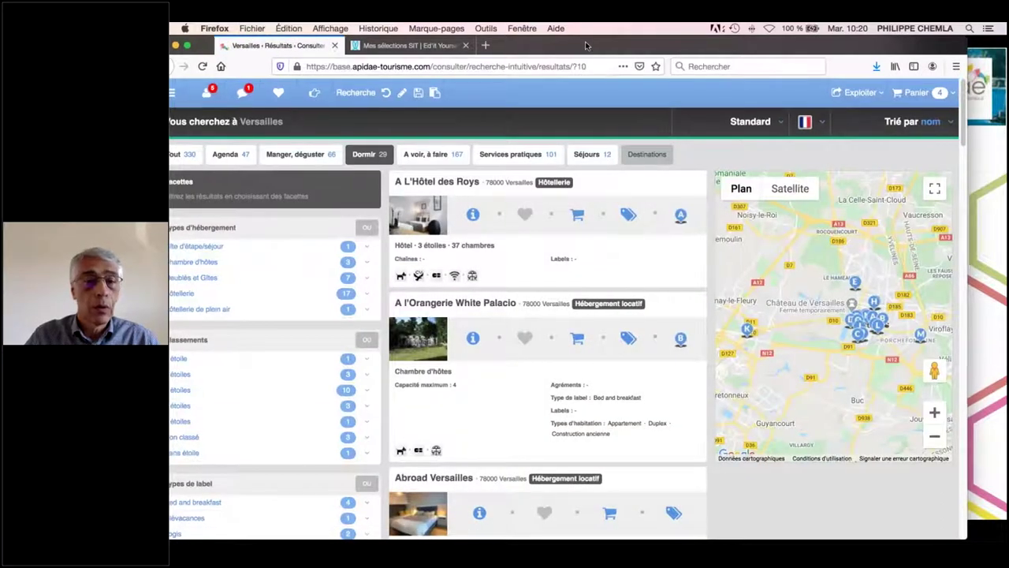
Filter the Versailles results to "Hôtellerie" rated 5 étoiles or 4 étoiles, bringing the whole browser window into view
{"action": "left_click_drag", "start_coordinate": [579, 45], "coordinate": [615, 45]}
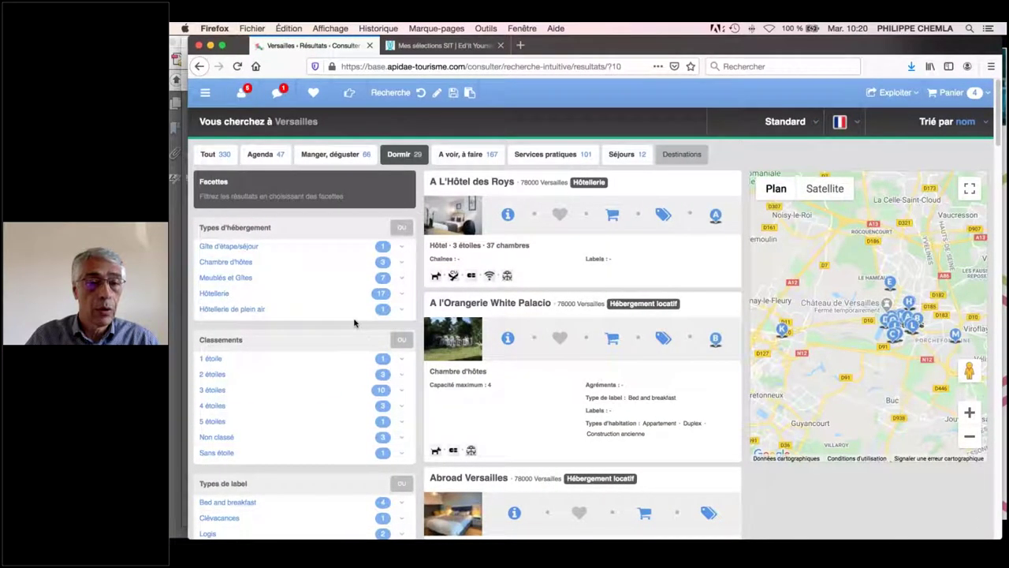
{"action": "left_click", "coordinate": [307, 298]}
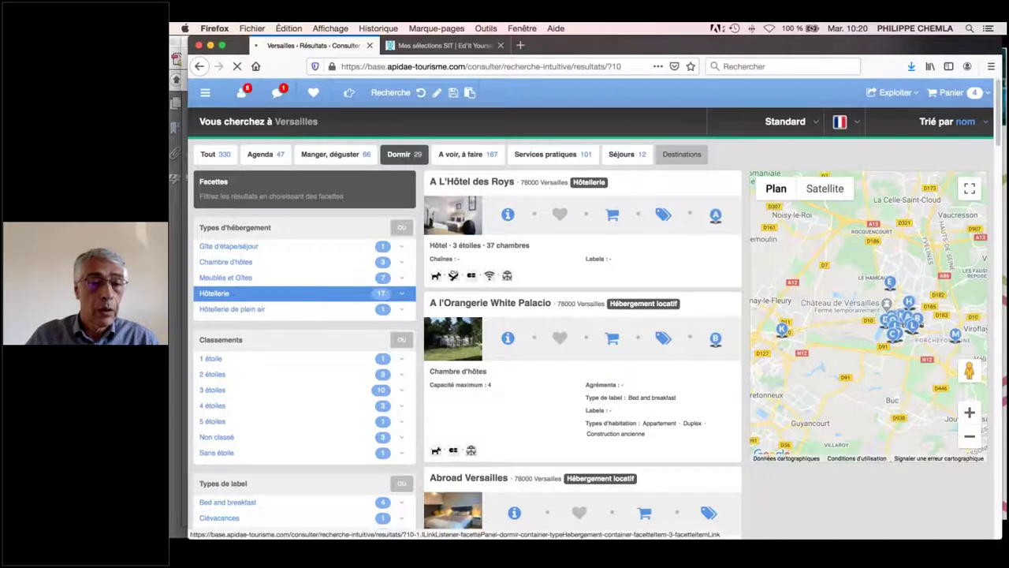
{"action": "left_click", "coordinate": [297, 410]}
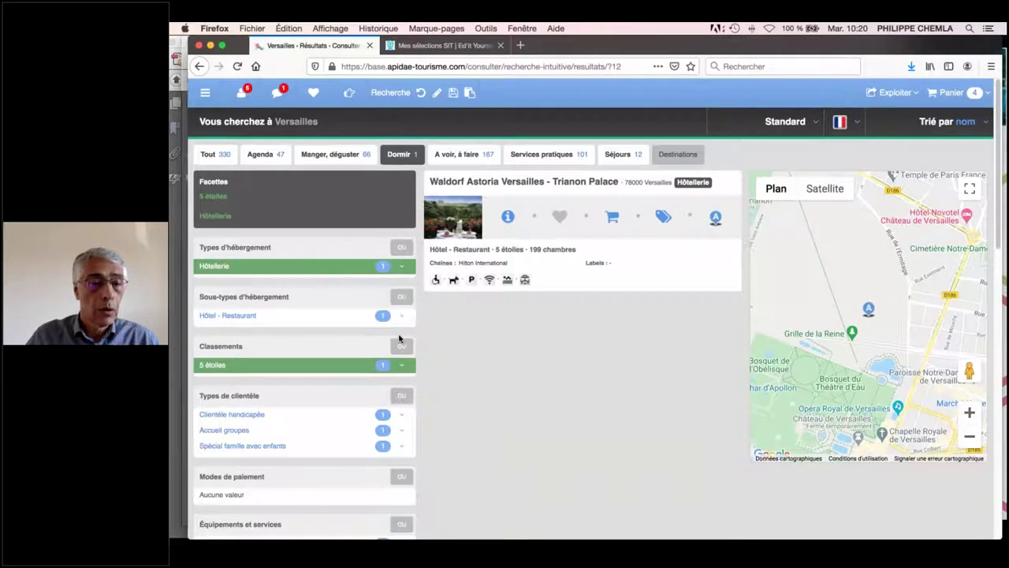
{"action": "left_click", "coordinate": [402, 349]}
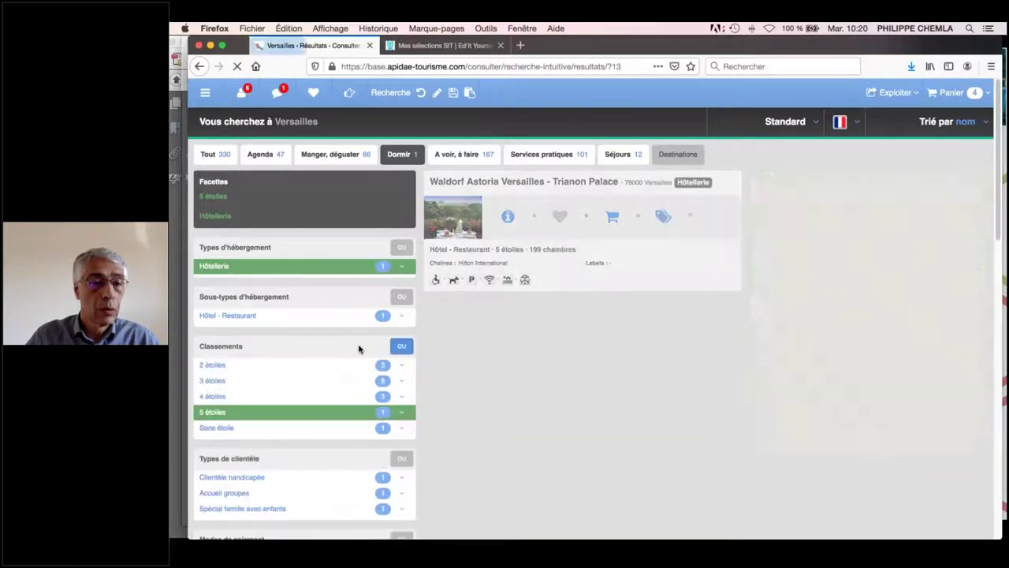
{"action": "left_click", "coordinate": [275, 397]}
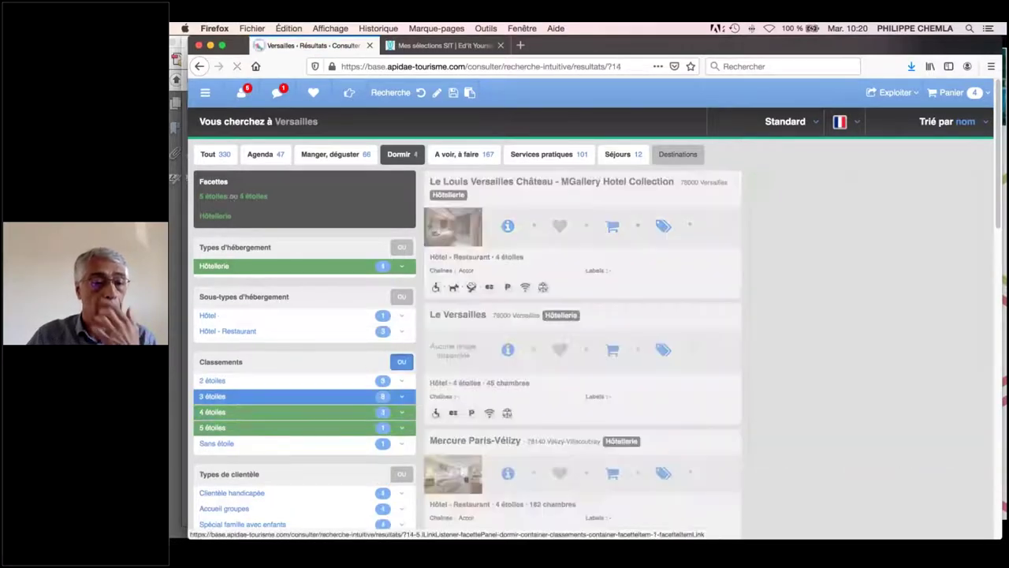
Copy the four Apidae hotel results and add identifiers 750355, 751299, 757922 and 751889 to a new selection in Ed'it Yourself
{"action": "left_click", "coordinate": [469, 93]}
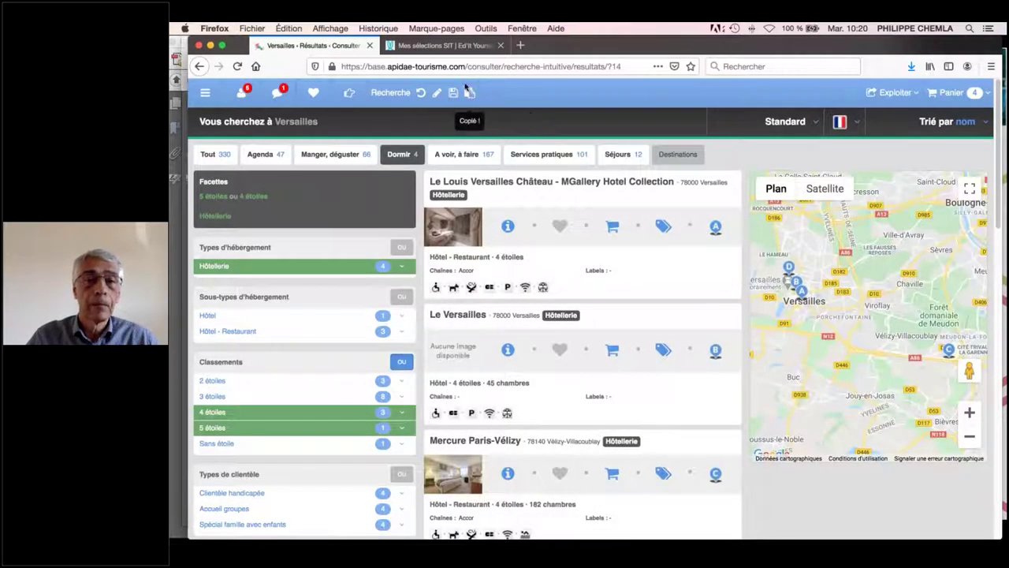
{"action": "left_click", "coordinate": [459, 49]}
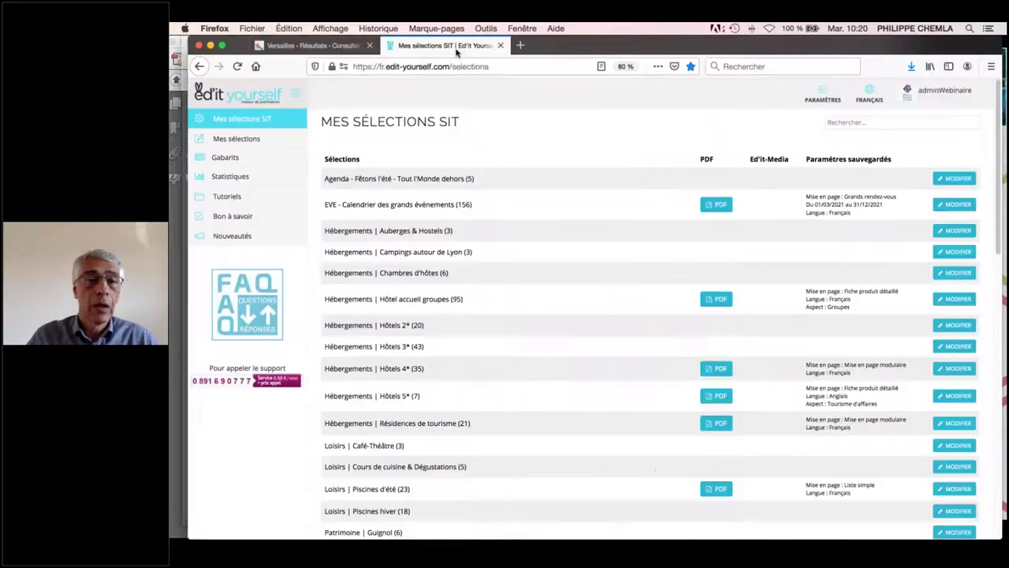
{"action": "left_click", "coordinate": [237, 139]}
{"action": "left_click", "coordinate": [357, 157]}
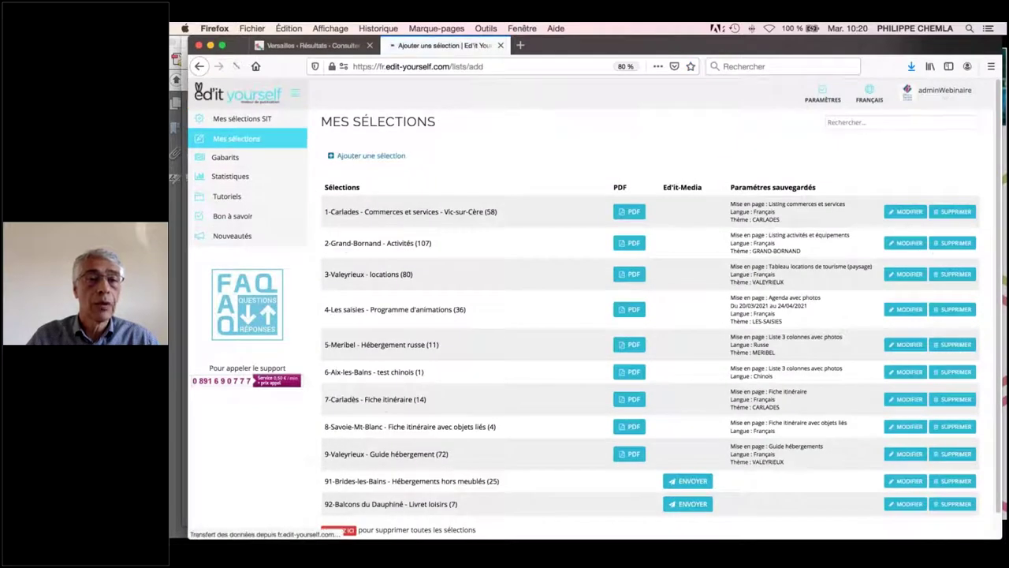
{"action": "left_click", "coordinate": [392, 221]}
{"action": "key", "text": "super+v"}
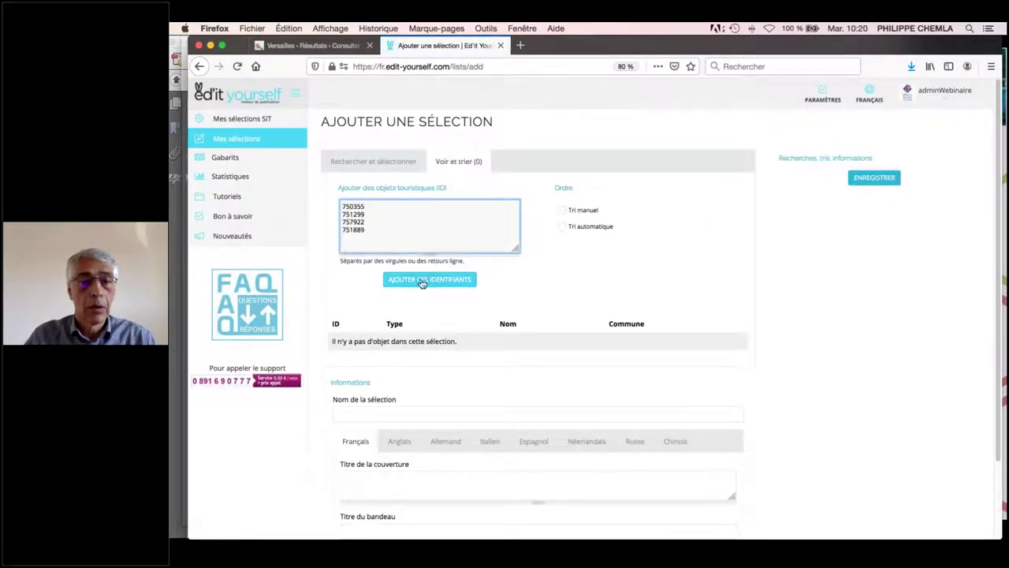
{"action": "left_click", "coordinate": [430, 279]}
Name the new selection "Versailles hôtels" and save it
{"action": "left_click", "coordinate": [362, 449]}
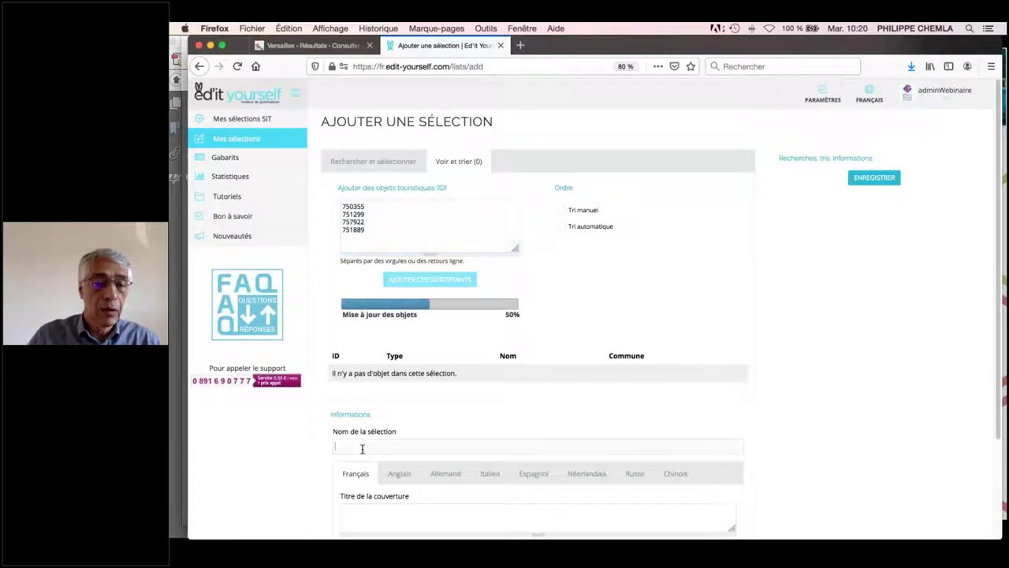
{"action": "type", "text": "Versailles hôtels"}
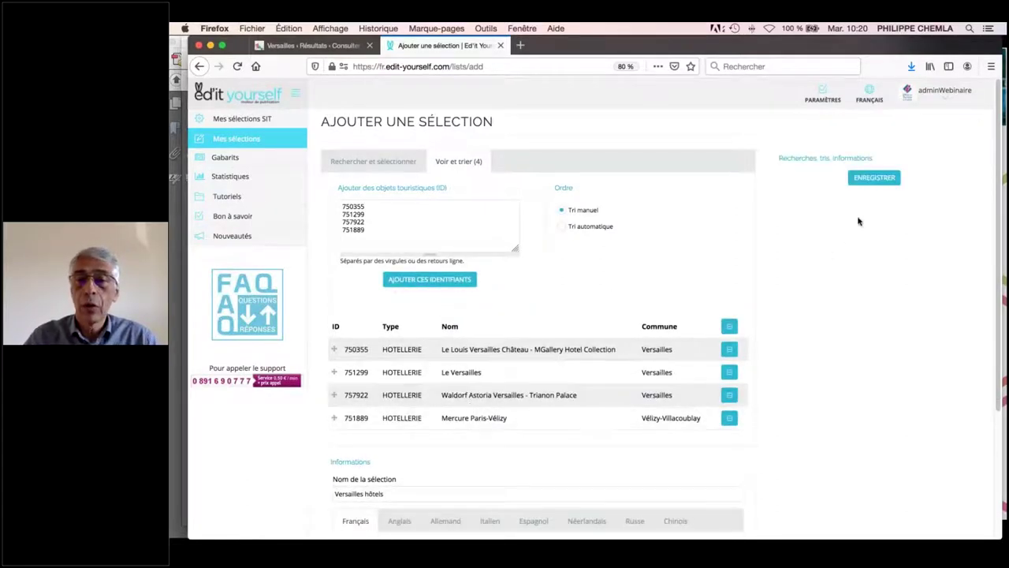
{"action": "left_click", "coordinate": [869, 177]}
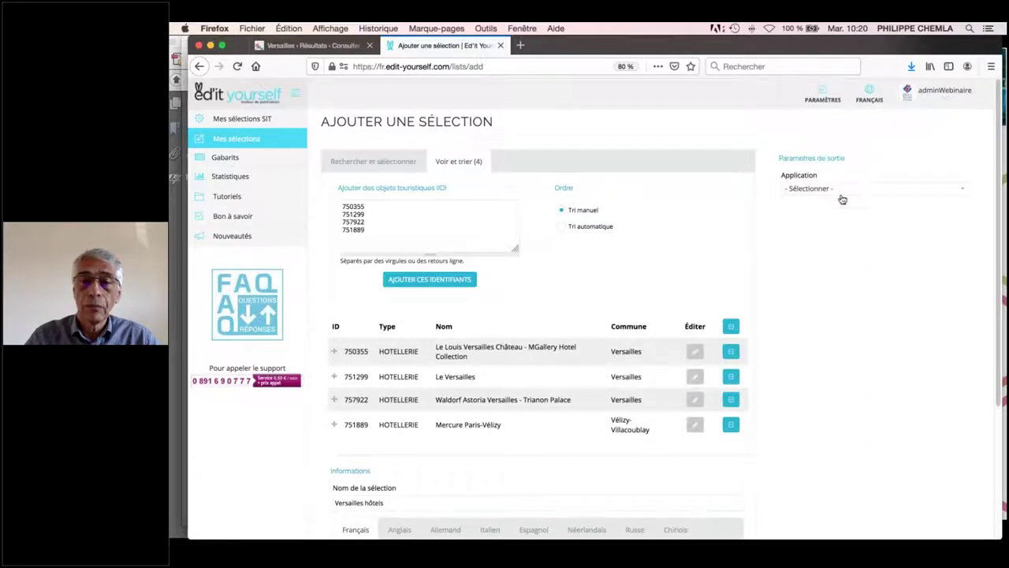
Generate the selection's PDF with application Ed'it-Select and layout "Fiche produit détaillé", and open it in Acrobat
{"action": "left_click", "coordinate": [814, 190]}
{"action": "left_click", "coordinate": [814, 217]}
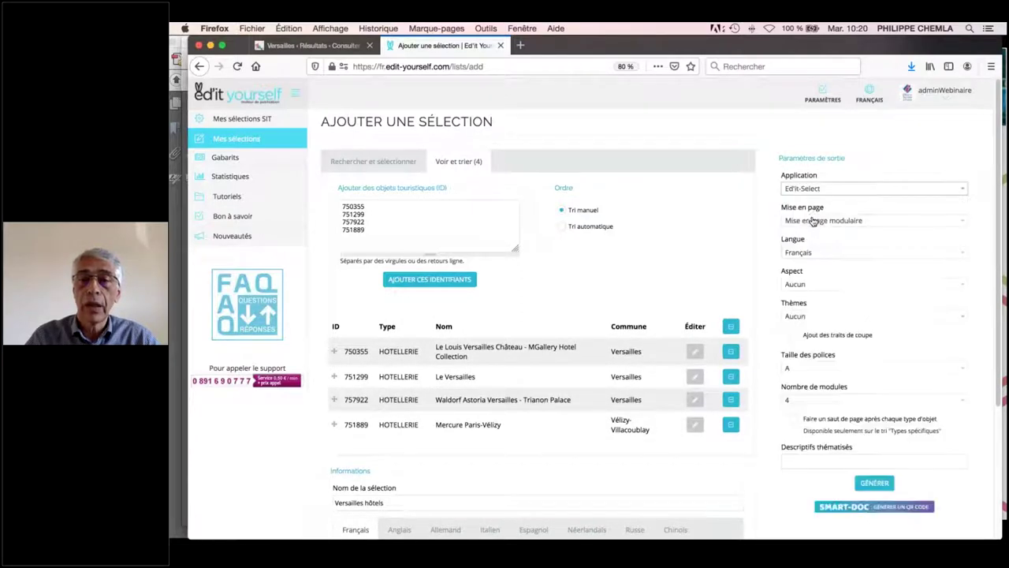
{"action": "left_click", "coordinate": [814, 221]}
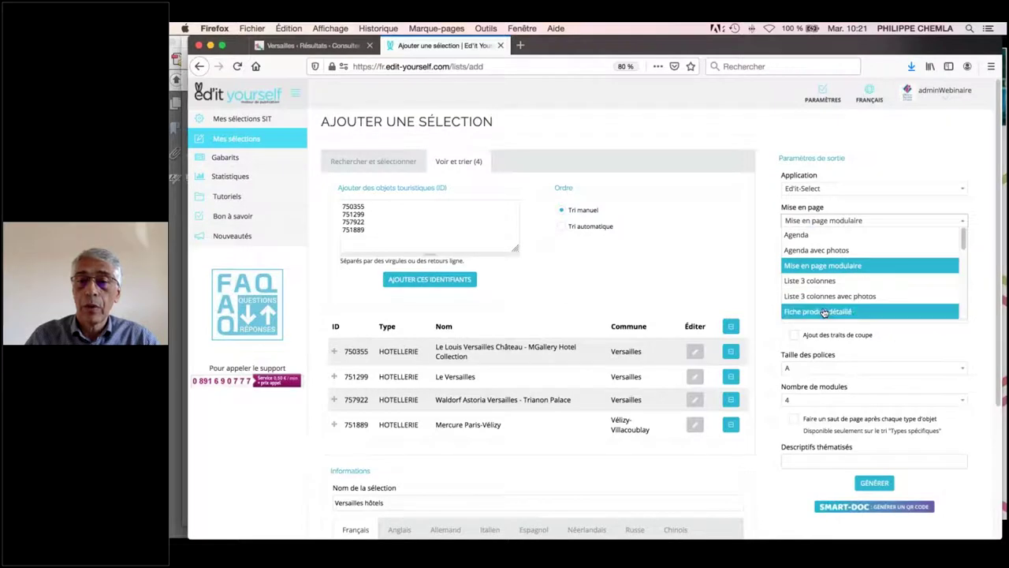
{"action": "left_click", "coordinate": [824, 312]}
{"action": "left_click", "coordinate": [871, 424]}
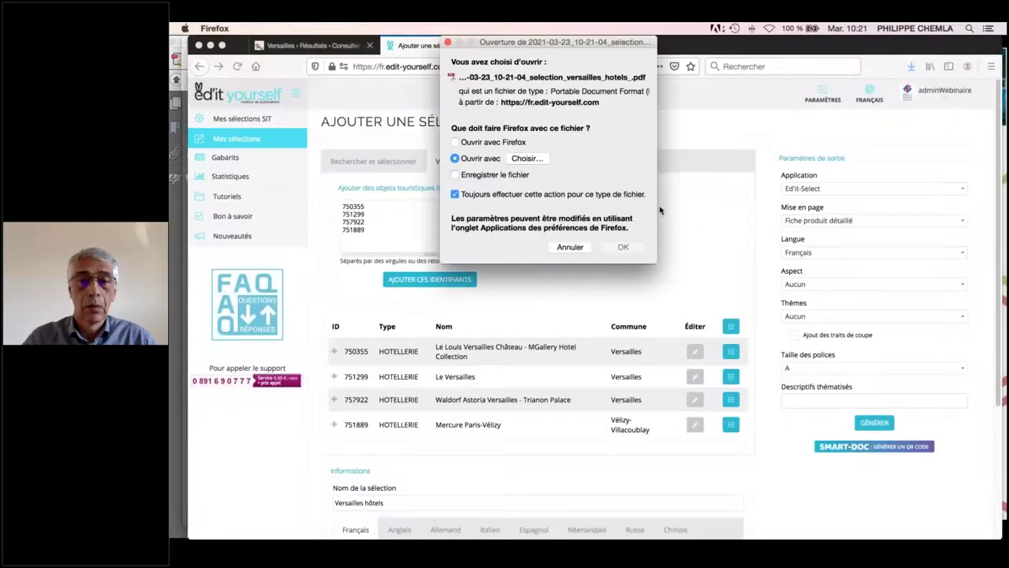
{"action": "left_click", "coordinate": [622, 247]}
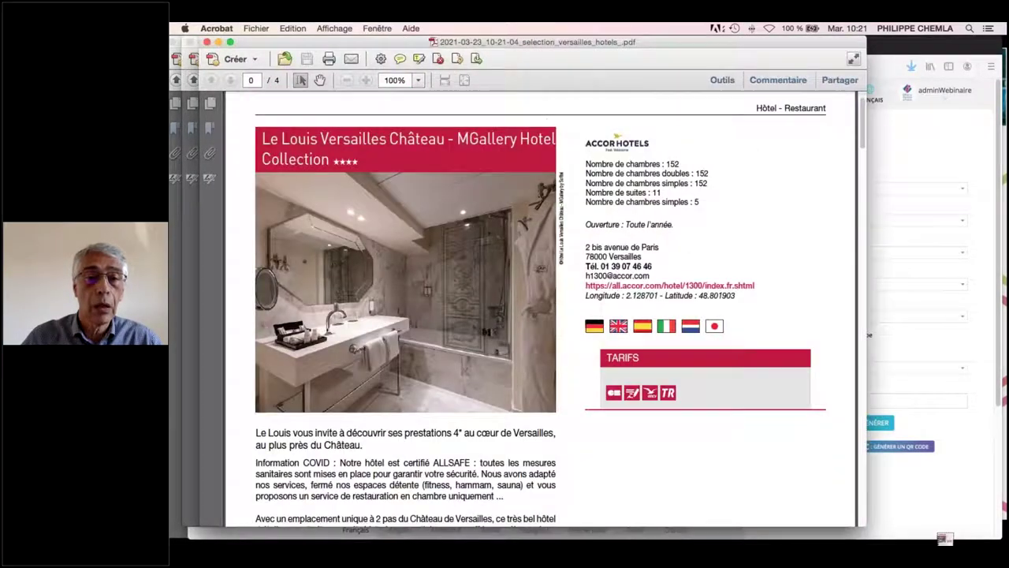
Examine the Versailles hotel sheets in full-page view, and read the Waldorf Astoria Versailles - Trianon Palace sheet at page width
{"action": "left_click", "coordinate": [466, 80]}
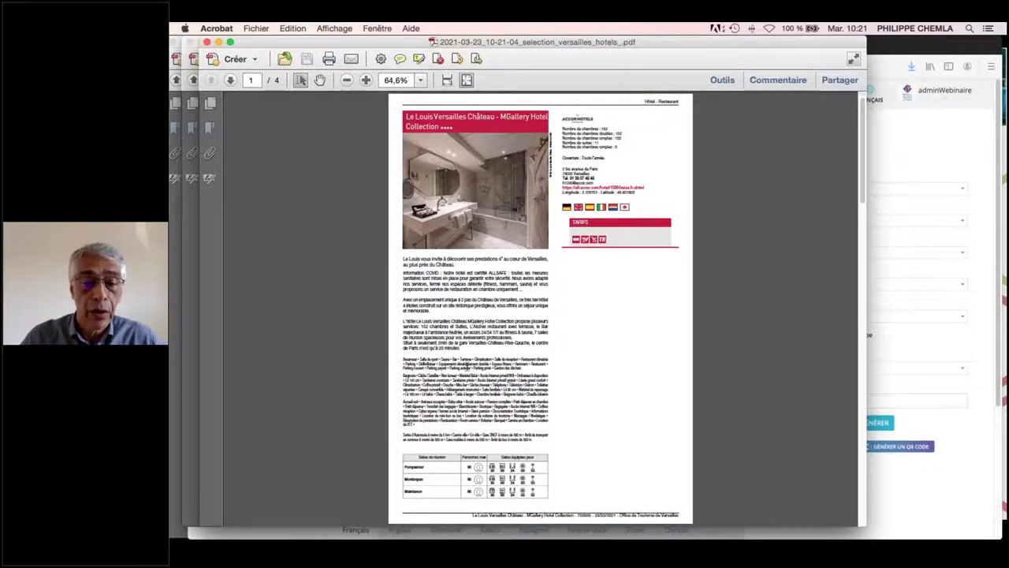
{"action": "left_click", "coordinate": [231, 80]}
{"action": "left_click", "coordinate": [231, 80]}
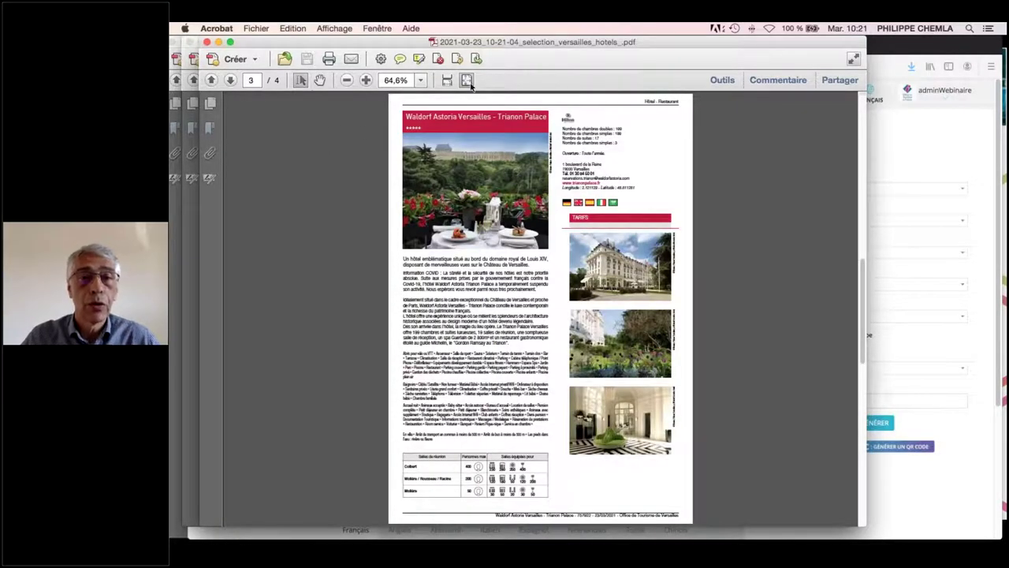
{"action": "left_click", "coordinate": [446, 80]}
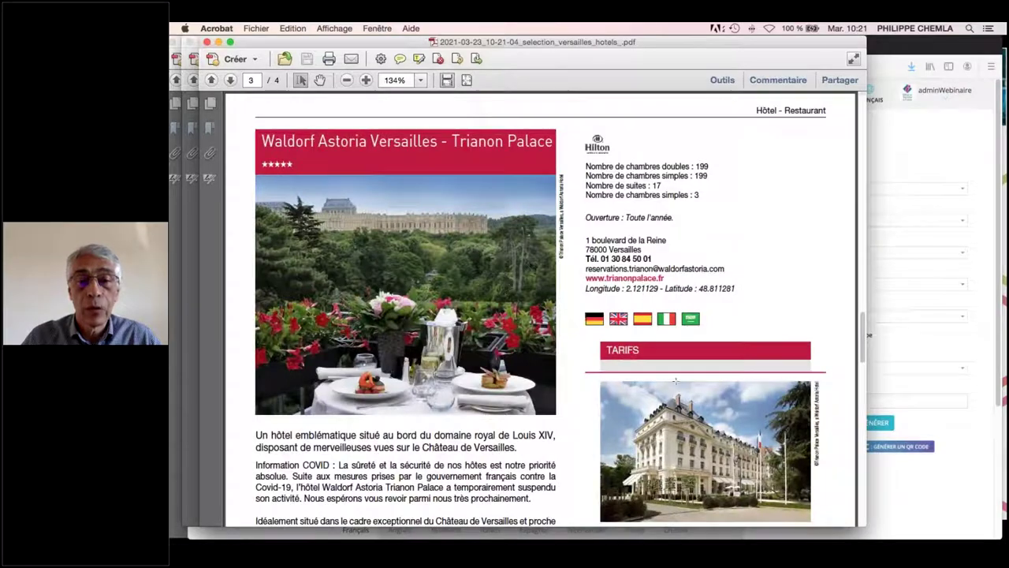
{"action": "scroll", "coordinate": [567, 275], "scroll_direction": "down", "scroll_amount": 3}
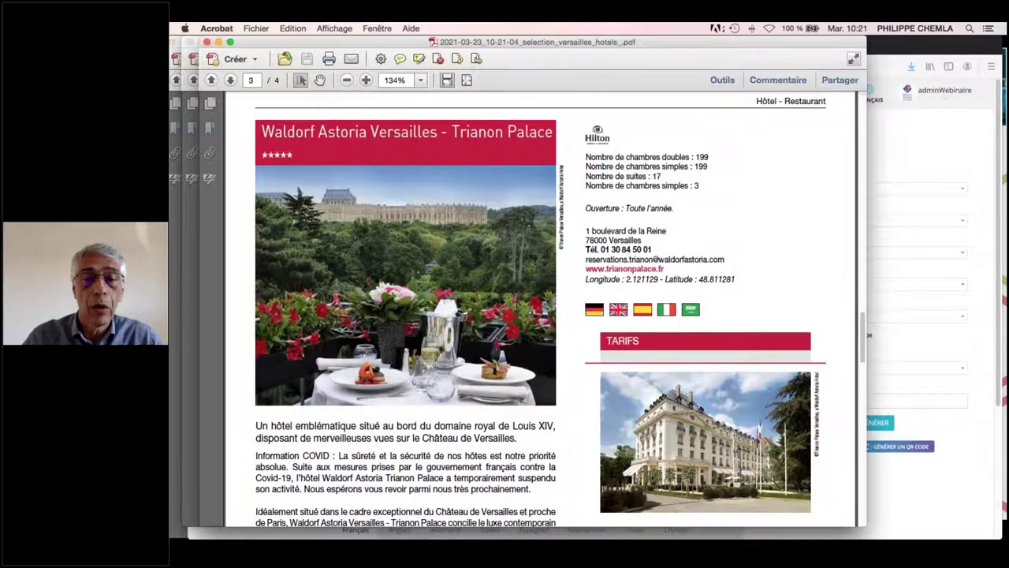
{"action": "scroll", "coordinate": [567, 275], "scroll_direction": "down", "scroll_amount": 10}
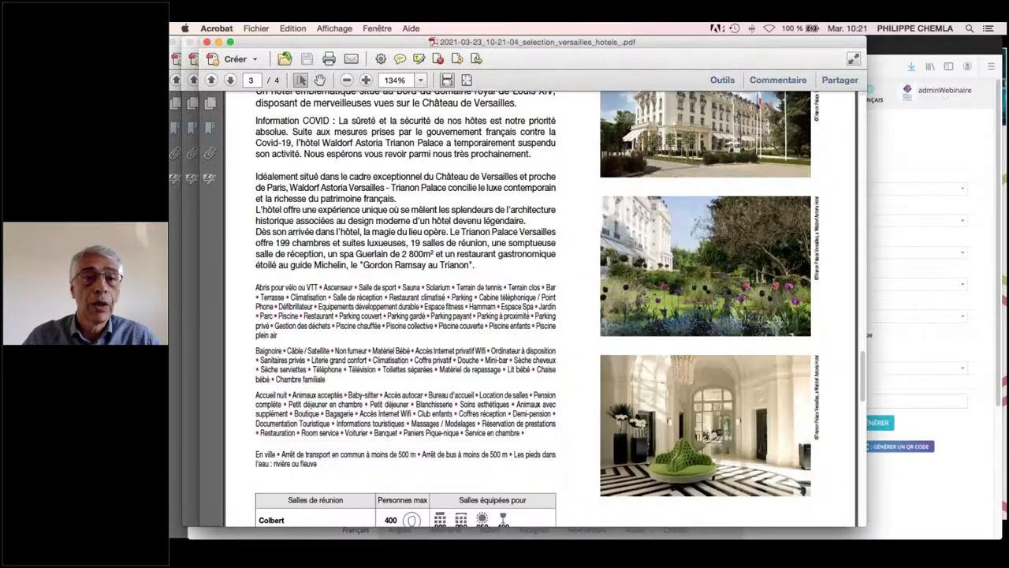
{"action": "left_click", "coordinate": [466, 80]}
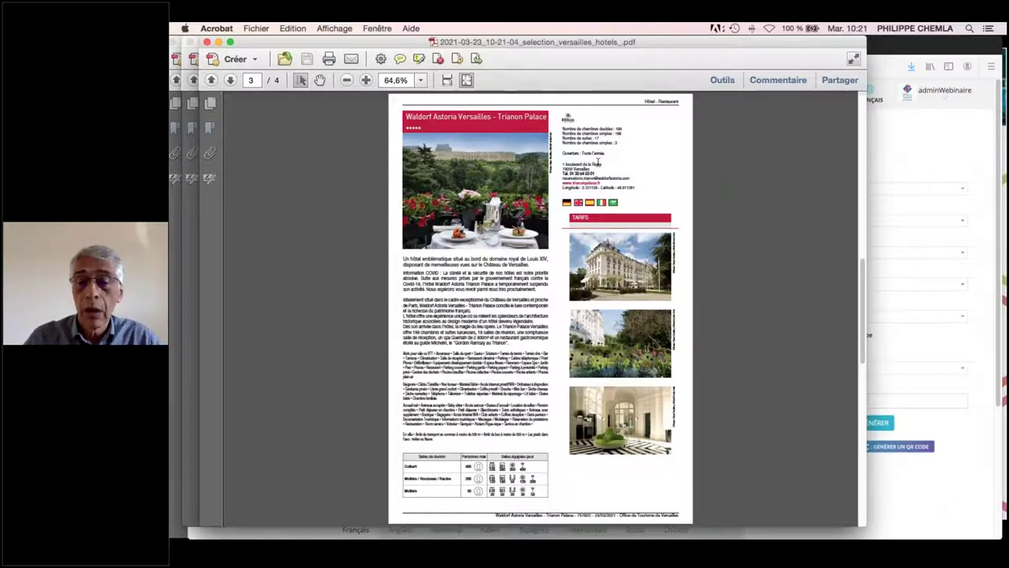
Return to Firefox, generate a Smart-Doc QR code for the Versailles hôtels selection, and highlight its link before dismissing the code
{"action": "left_click", "coordinate": [906, 480]}
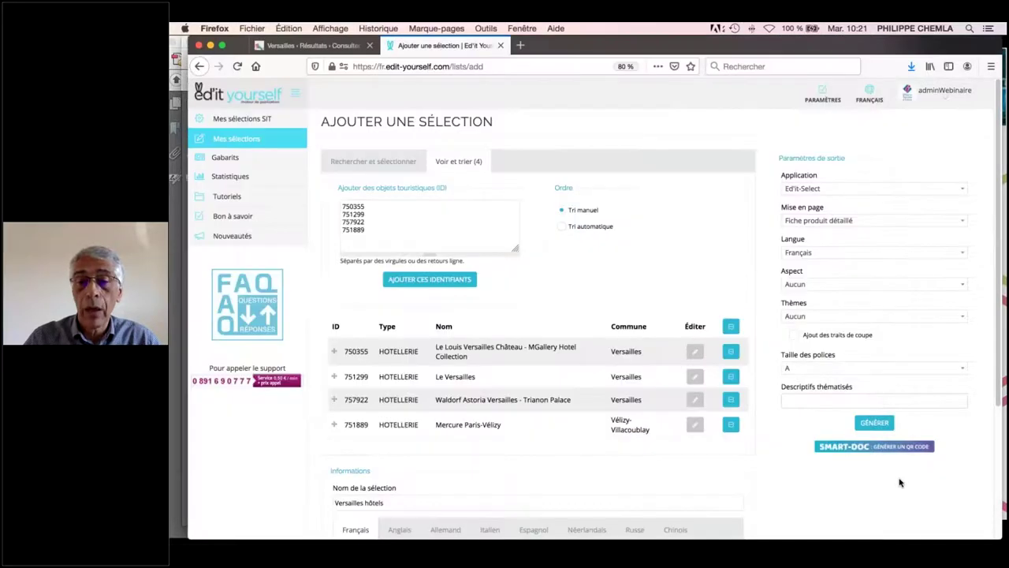
{"action": "left_click", "coordinate": [862, 447]}
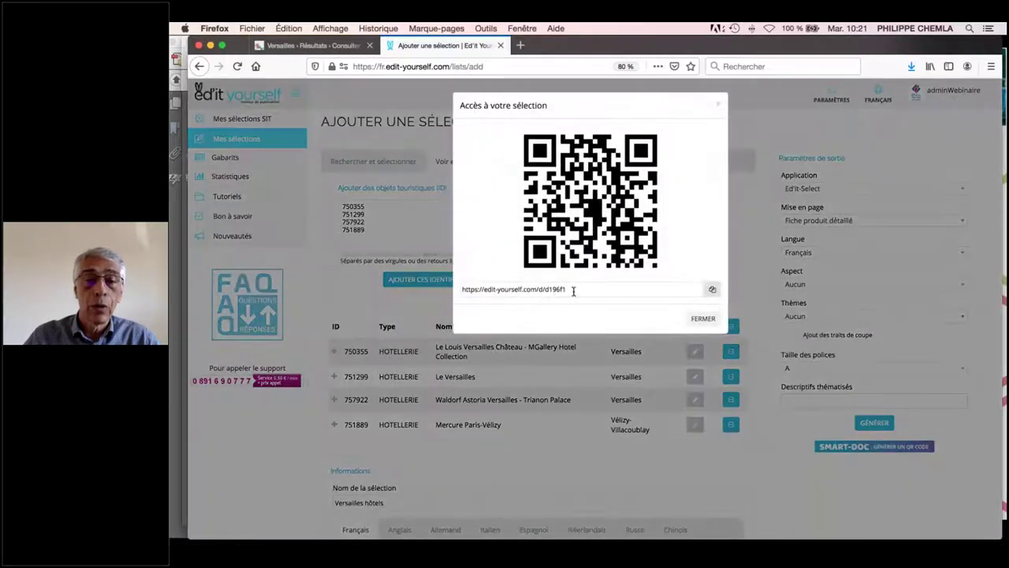
{"action": "left_click_drag", "start_coordinate": [573, 291], "coordinate": [446, 290]}
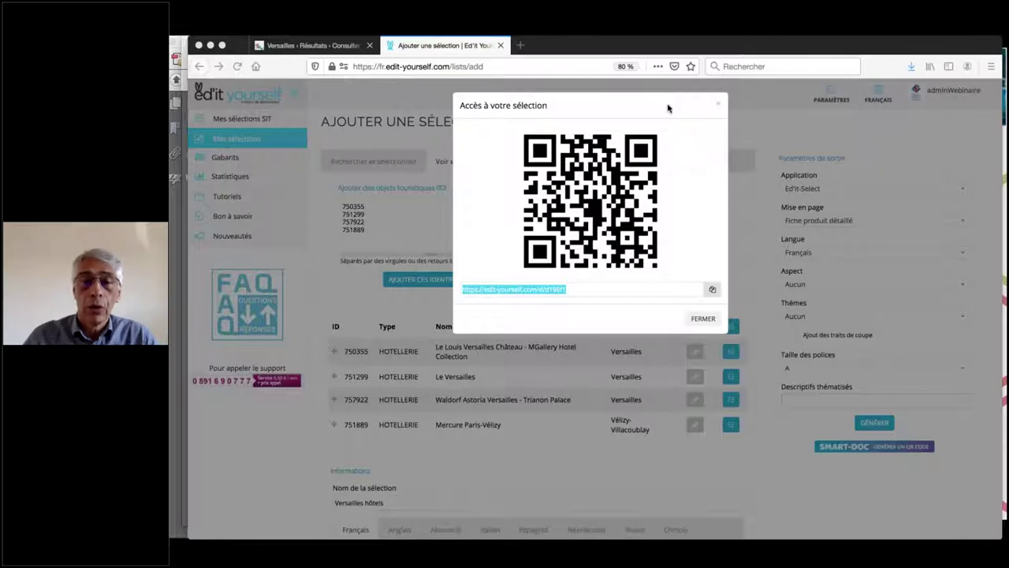
{"action": "left_click", "coordinate": [718, 105]}
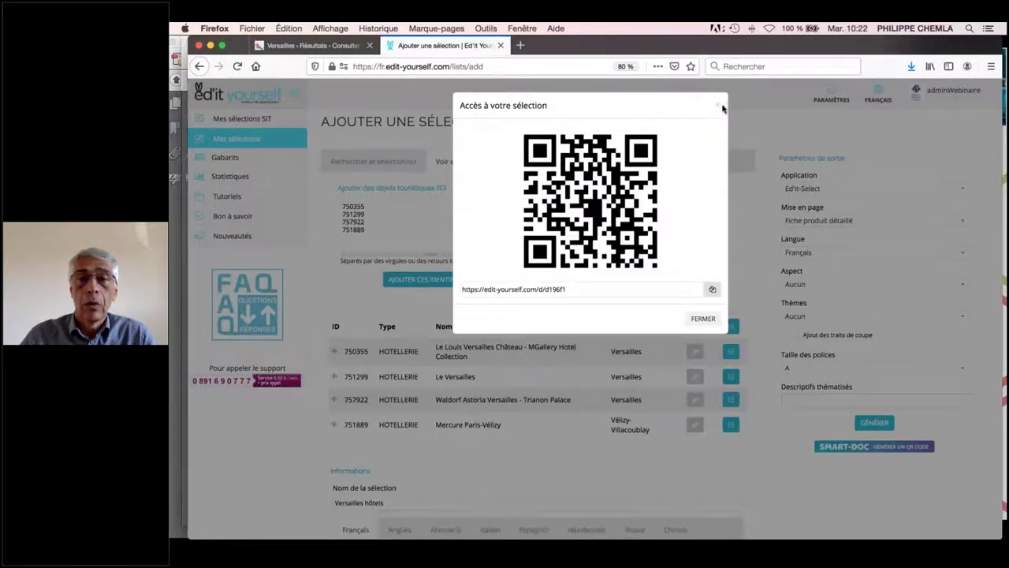
{"action": "left_click", "coordinate": [720, 105]}
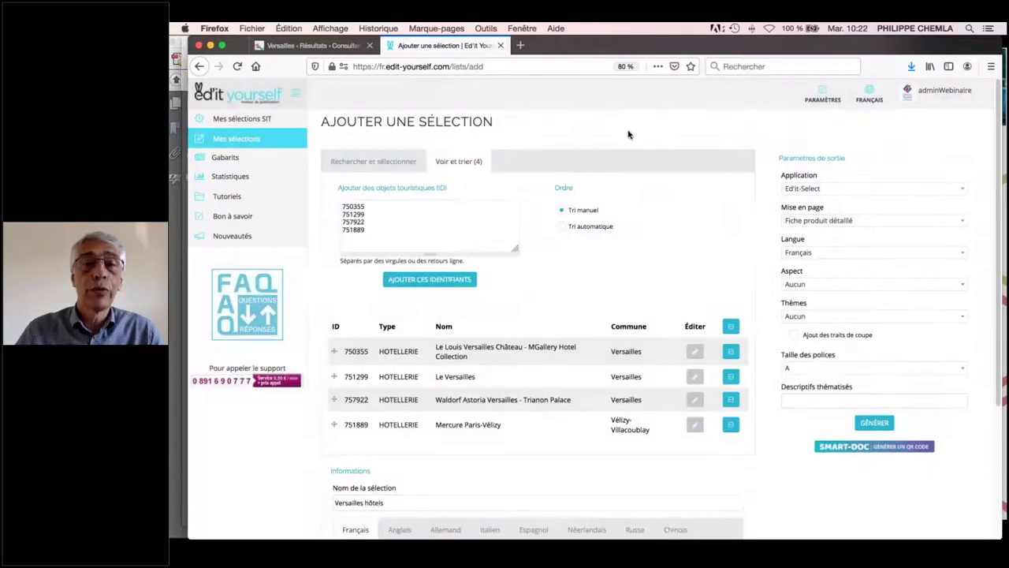
Revisit the Apidae Versailles results, and open "1-Carlades - Commerces et services - Vic-sur-Cère" for editing from the personal selections list
{"action": "left_click", "coordinate": [312, 45]}
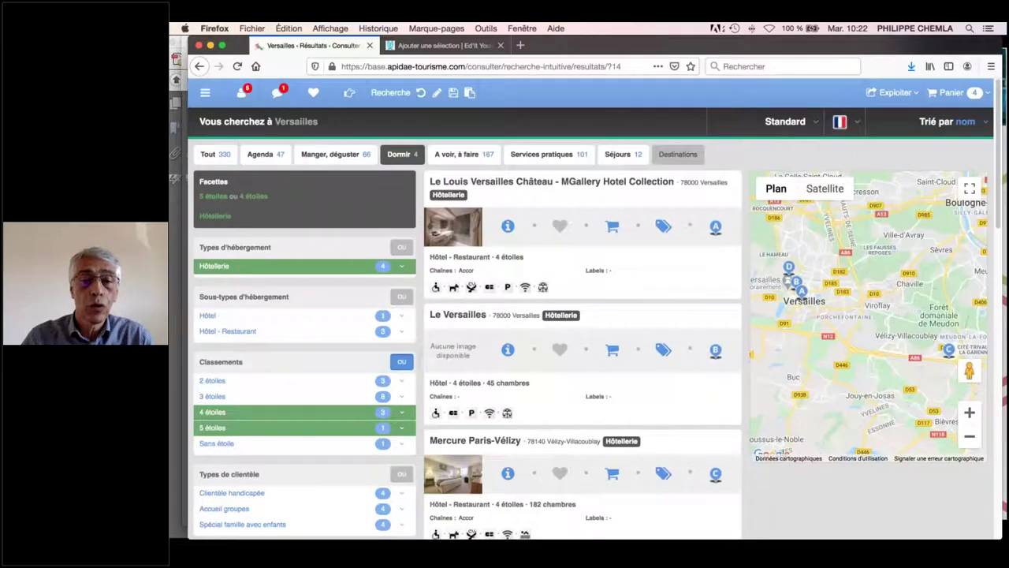
{"action": "left_click", "coordinate": [444, 46]}
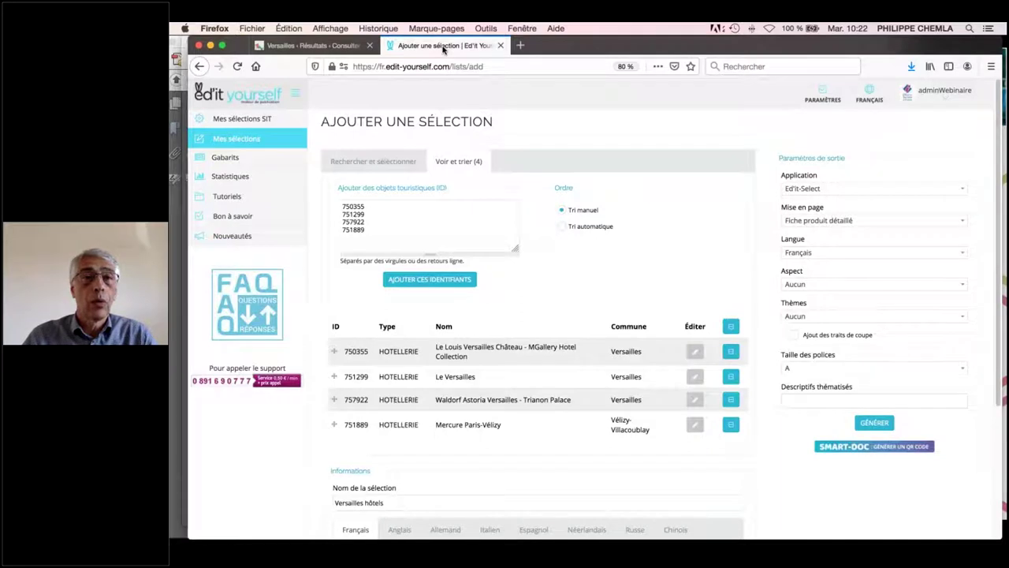
{"action": "left_click", "coordinate": [233, 141]}
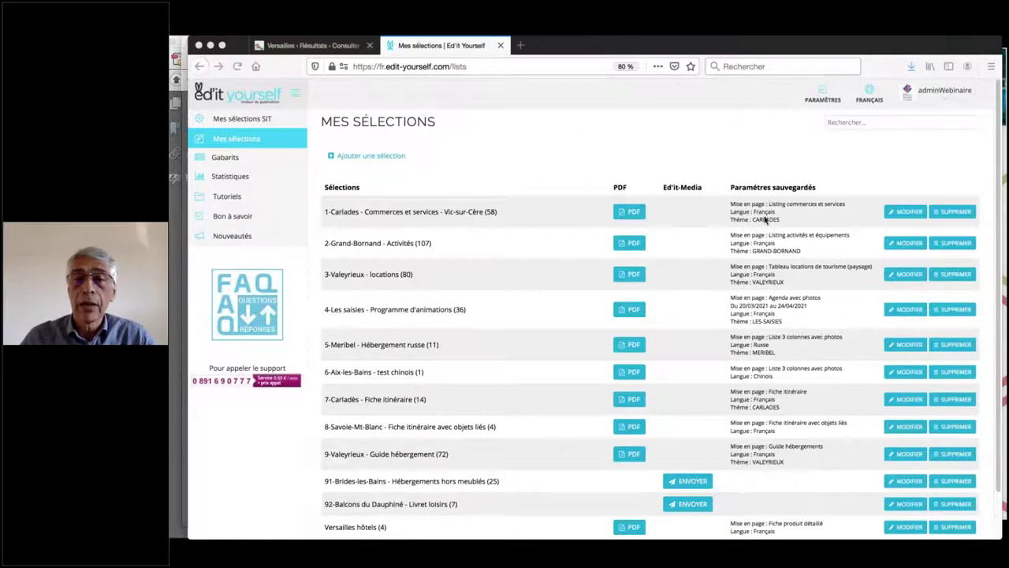
{"action": "left_click", "coordinate": [907, 214]}
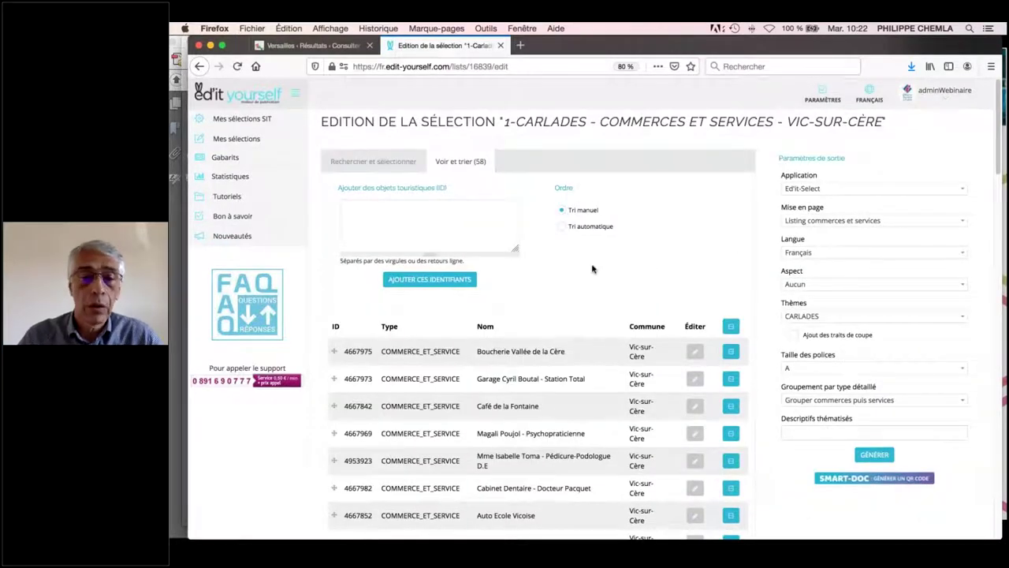
Review the Carlades selection's listed objects and its options for layout, detailed-type grouping and themed descriptions
{"action": "scroll", "coordinate": [592, 266], "scroll_direction": "down", "scroll_amount": 2}
{"action": "scroll", "coordinate": [620, 238], "scroll_direction": "down", "scroll_amount": 3}
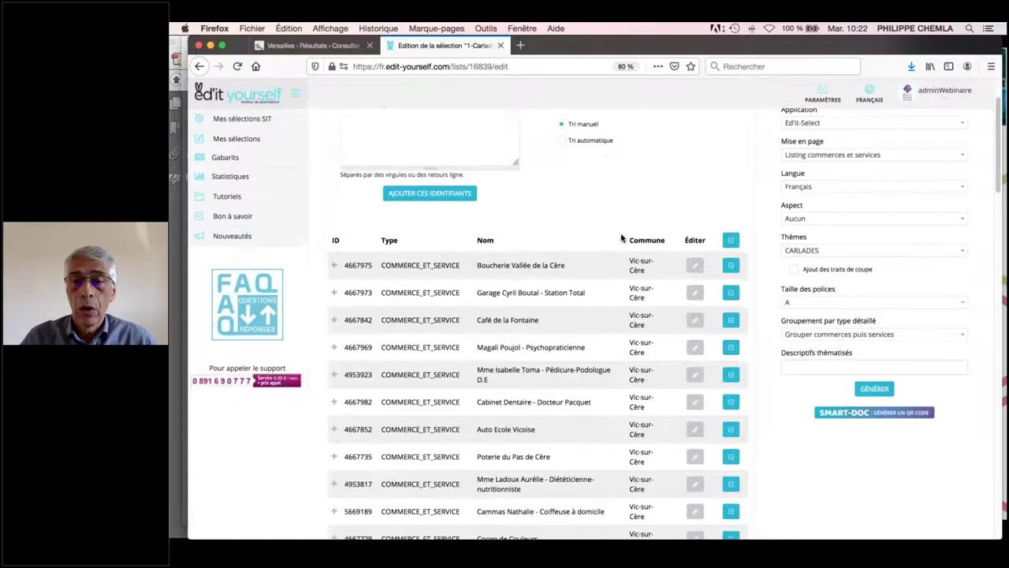
{"action": "left_click", "coordinate": [823, 181]}
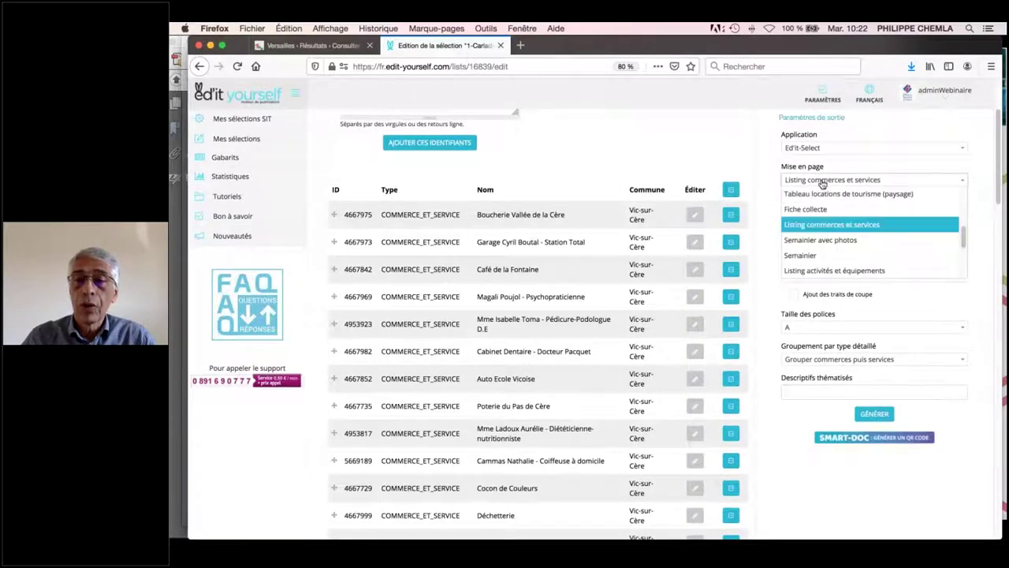
{"action": "left_click", "coordinate": [822, 181]}
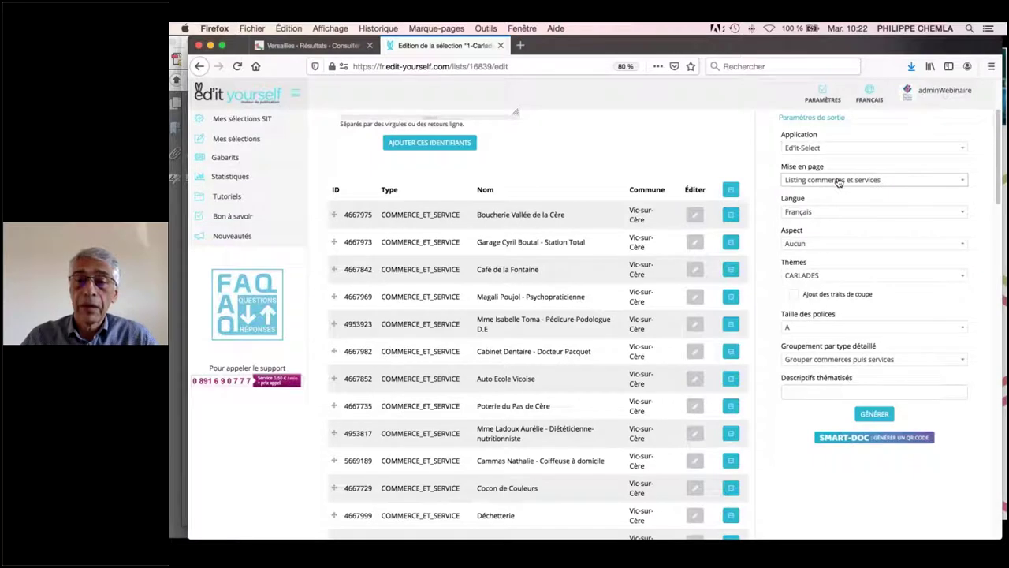
{"action": "left_click", "coordinate": [819, 362]}
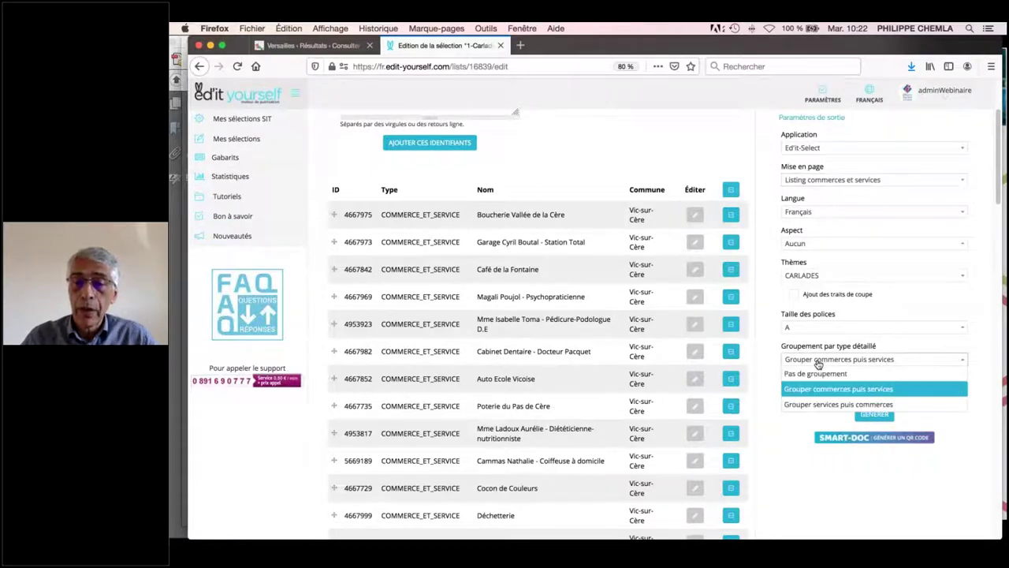
{"action": "left_click", "coordinate": [794, 456]}
{"action": "left_click", "coordinate": [809, 391]}
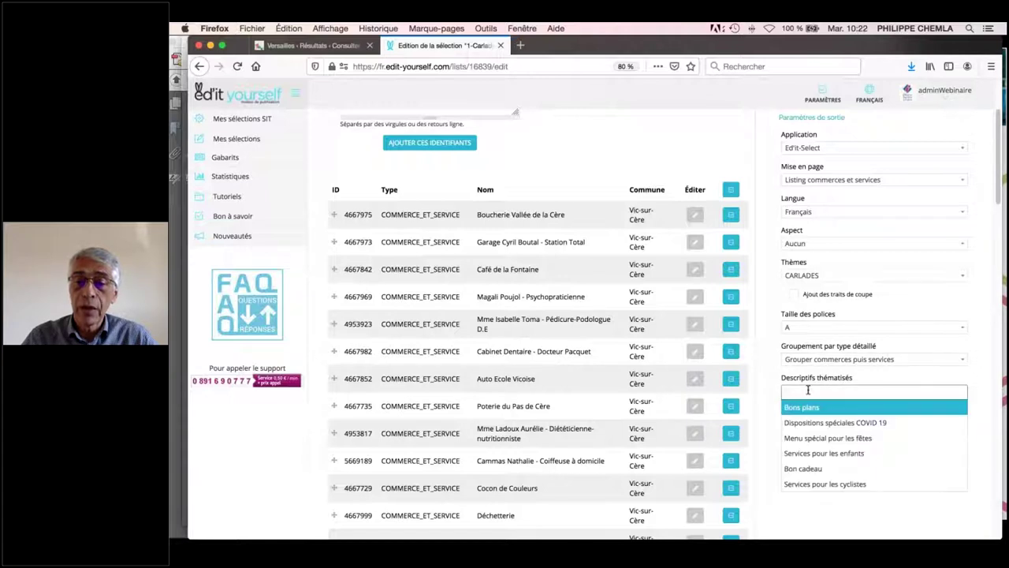
Generate the Carlades shops and services PDF with the "Listing commerces et services" layout, and open it in Acrobat
{"action": "left_click", "coordinate": [765, 382]}
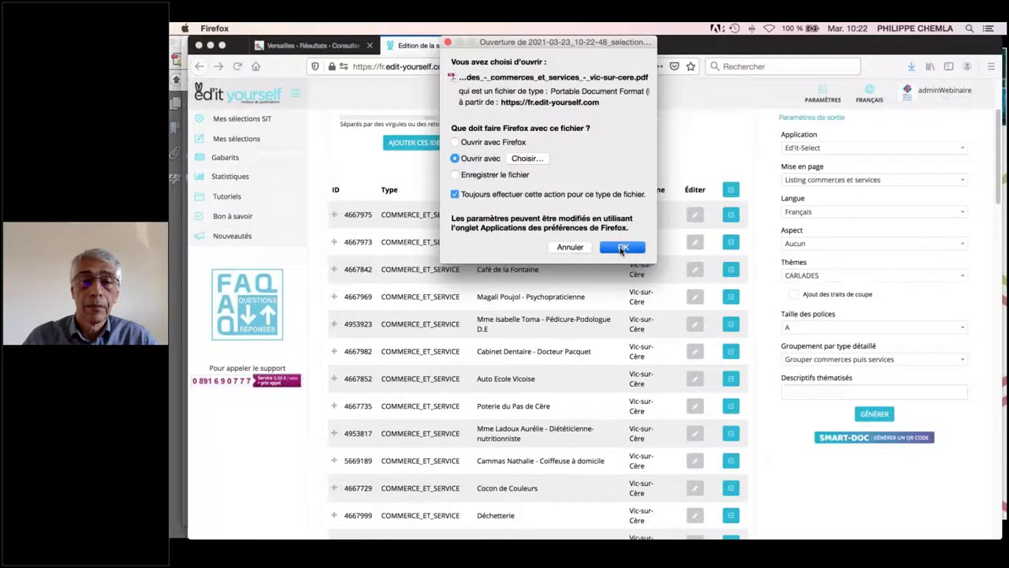
{"action": "left_click", "coordinate": [622, 248]}
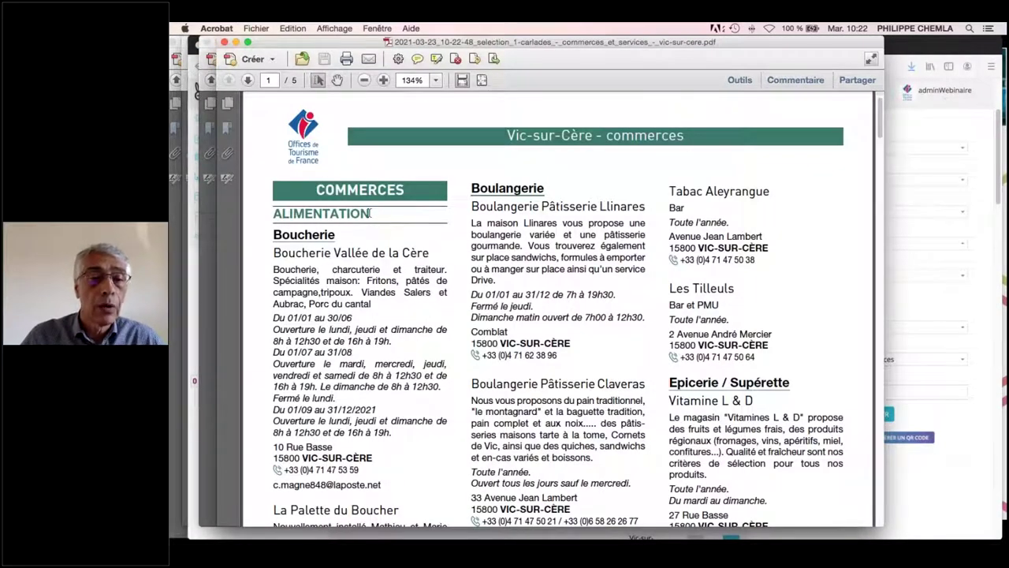
Highlight the "ALIMENTATION" category heading under COMMERCES on the brochure's first page
{"action": "left_click_drag", "start_coordinate": [370, 214], "coordinate": [273, 214]}
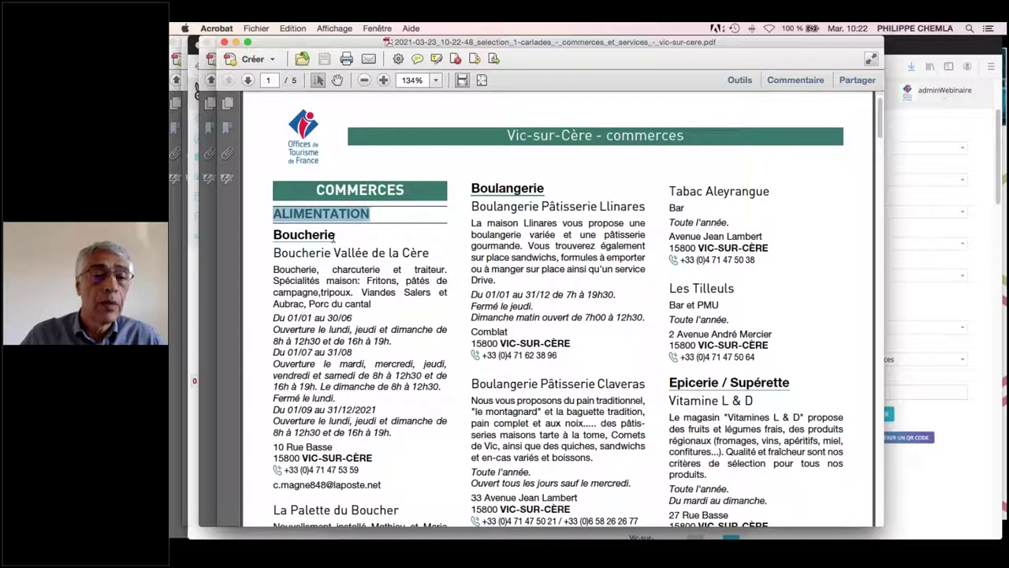
{"action": "left_click", "coordinate": [351, 226]}
{"action": "left_click_drag", "start_coordinate": [374, 211], "coordinate": [273, 214]}
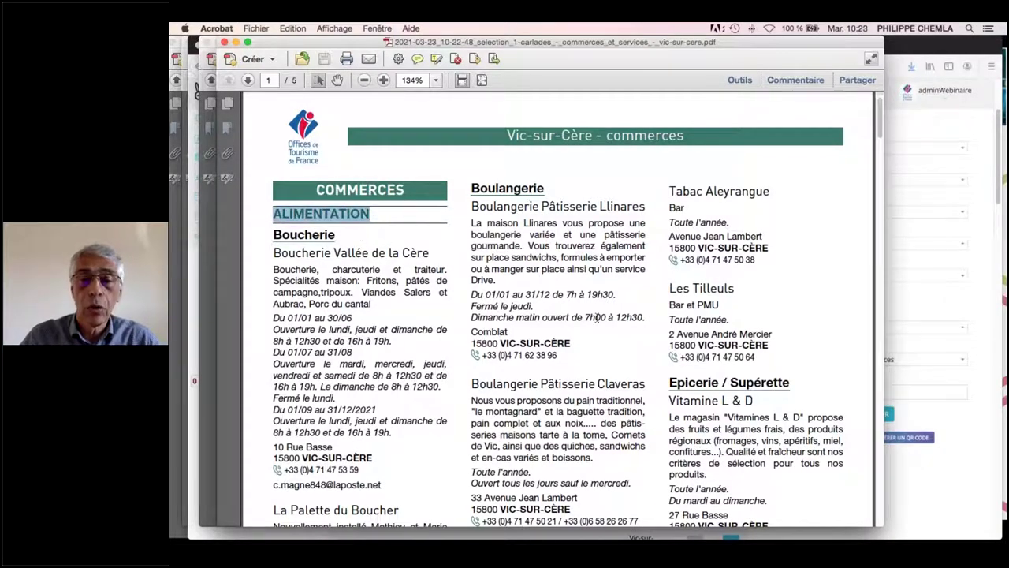
Examine the Vic-sur-Cère shops brochure through page 3, checking how its categories and types are grouped under COMMERCES and SERVICES
{"action": "scroll", "coordinate": [597, 316], "scroll_direction": "down", "scroll_amount": 10}
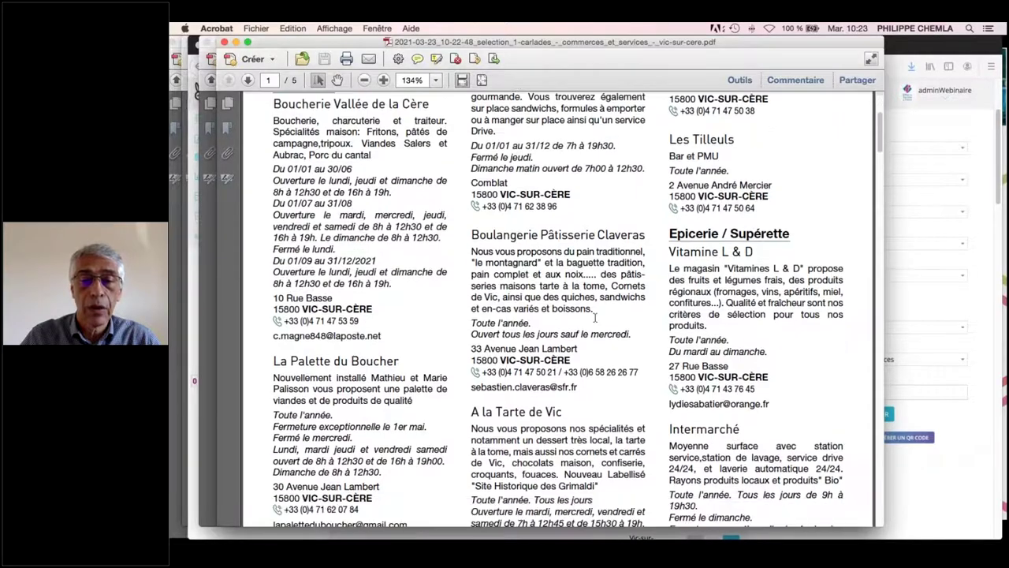
{"action": "scroll", "coordinate": [597, 316], "scroll_direction": "down", "scroll_amount": 15}
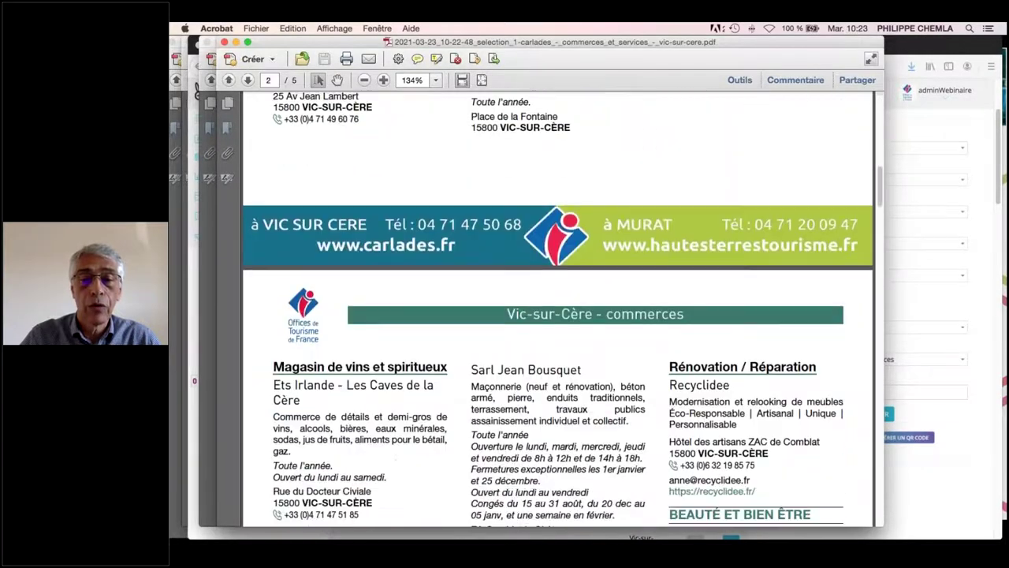
{"action": "scroll", "coordinate": [597, 317], "scroll_direction": "down", "scroll_amount": 15}
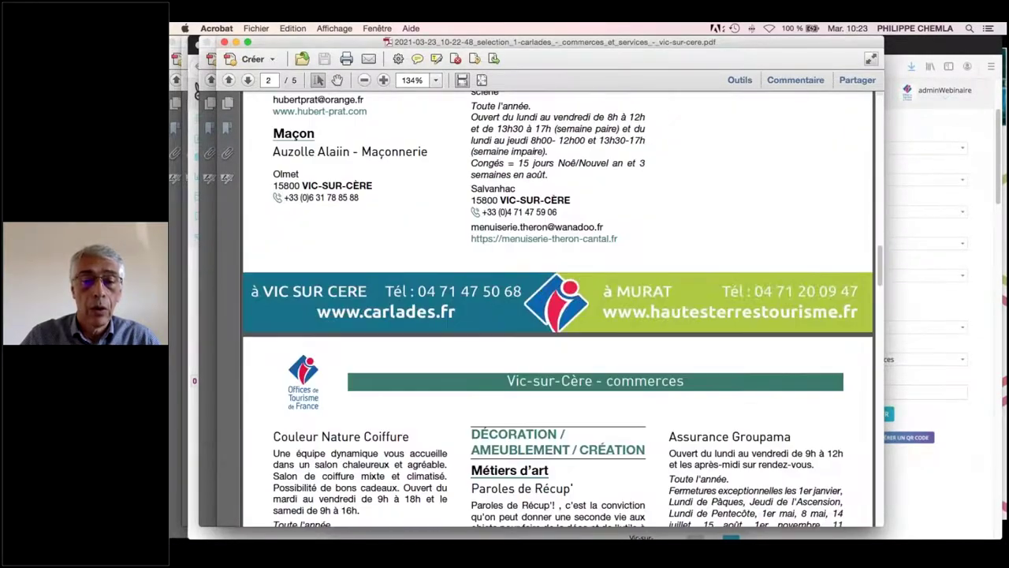
{"action": "scroll", "coordinate": [597, 317], "scroll_direction": "down", "scroll_amount": 10}
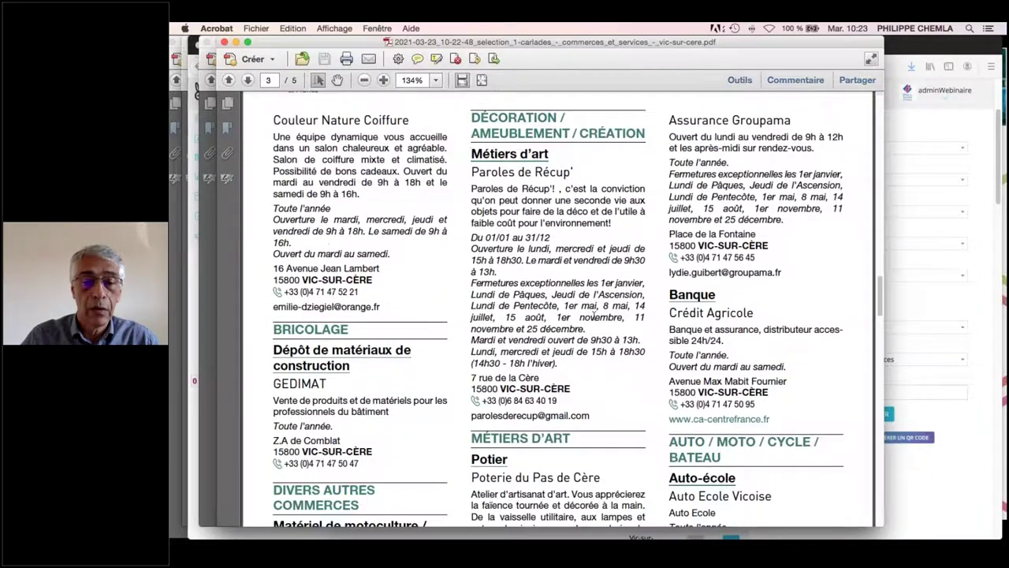
{"action": "scroll", "coordinate": [641, 288], "scroll_direction": "down", "scroll_amount": 10}
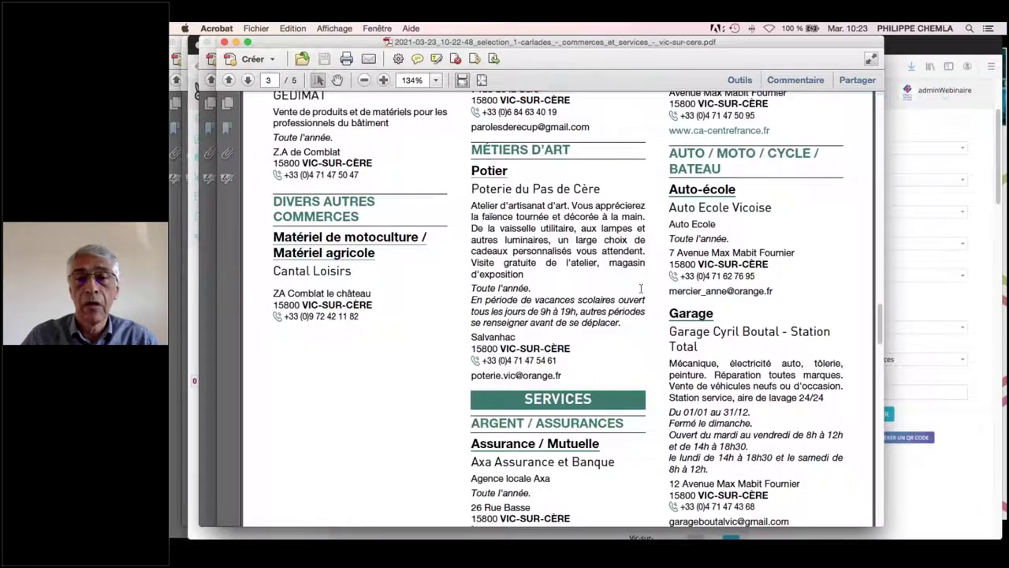
{"action": "scroll", "coordinate": [640, 289], "scroll_direction": "up", "scroll_amount": 9}
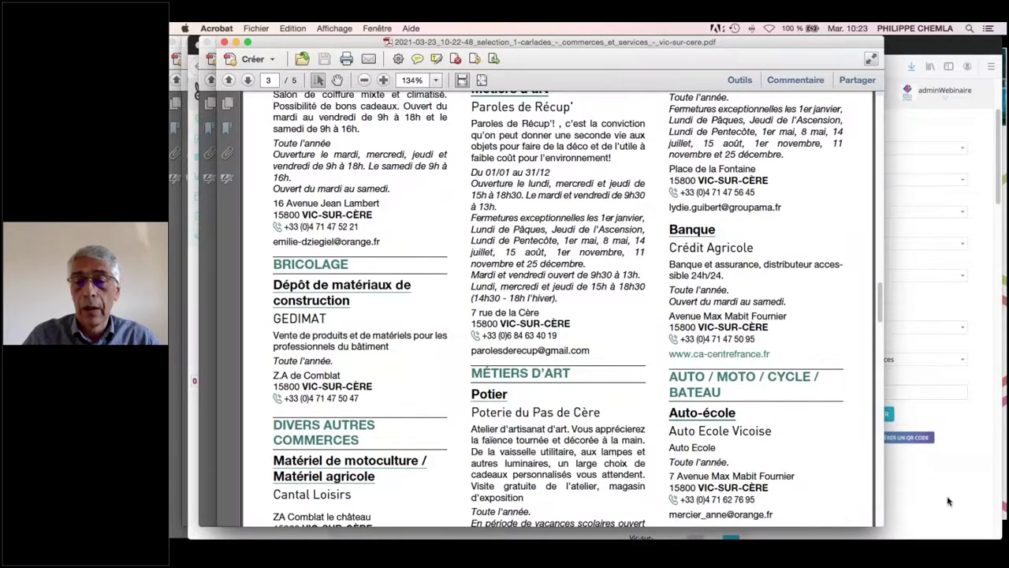
Switch back to Firefox and add "Dispositions spéciales COVID 19" to the Carlades selection's themed descriptions
{"action": "left_click", "coordinate": [948, 500]}
{"action": "left_click", "coordinate": [798, 390]}
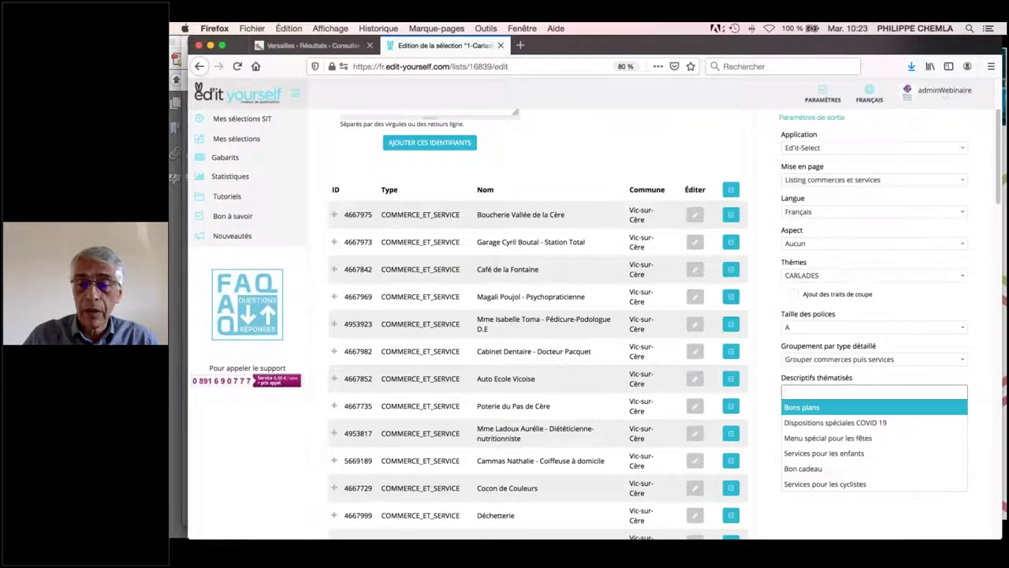
{"action": "left_click", "coordinate": [835, 422]}
Generate the Carlades shops and services PDF with the COVID 19 descriptions, and open it in Acrobat
{"action": "left_click", "coordinate": [874, 414]}
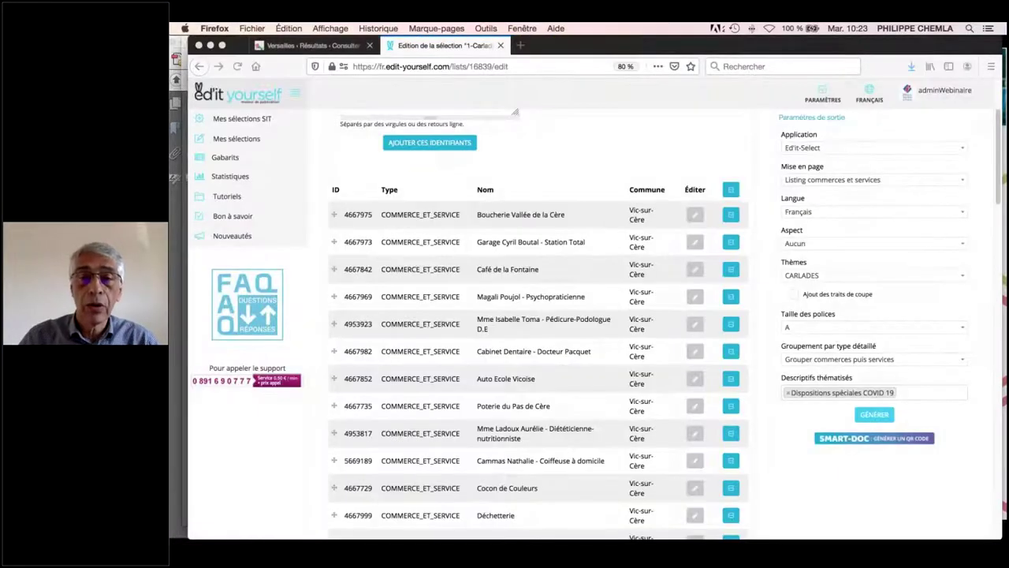
{"action": "key", "text": "ctrl+Up"}
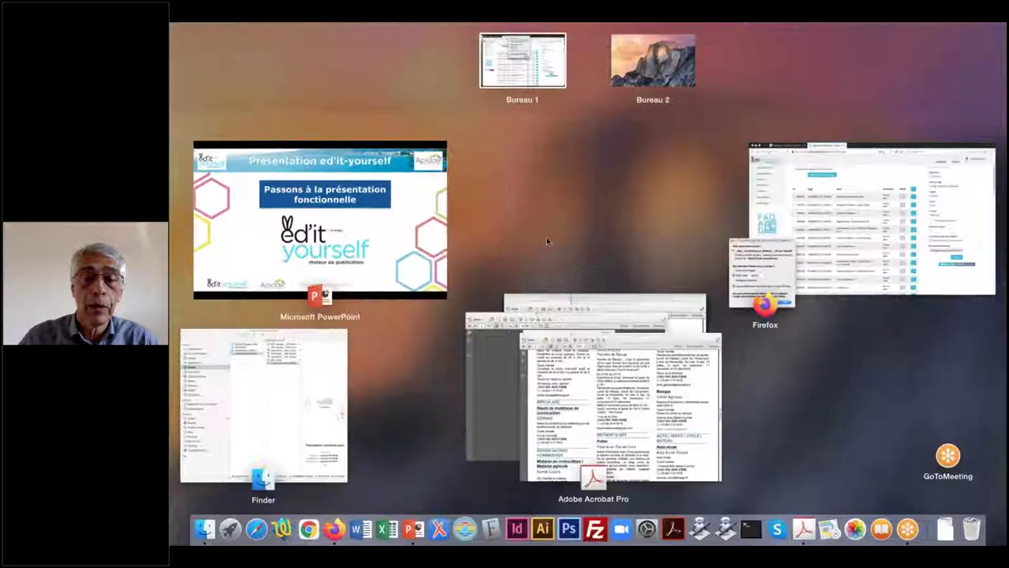
{"action": "left_click", "coordinate": [850, 177]}
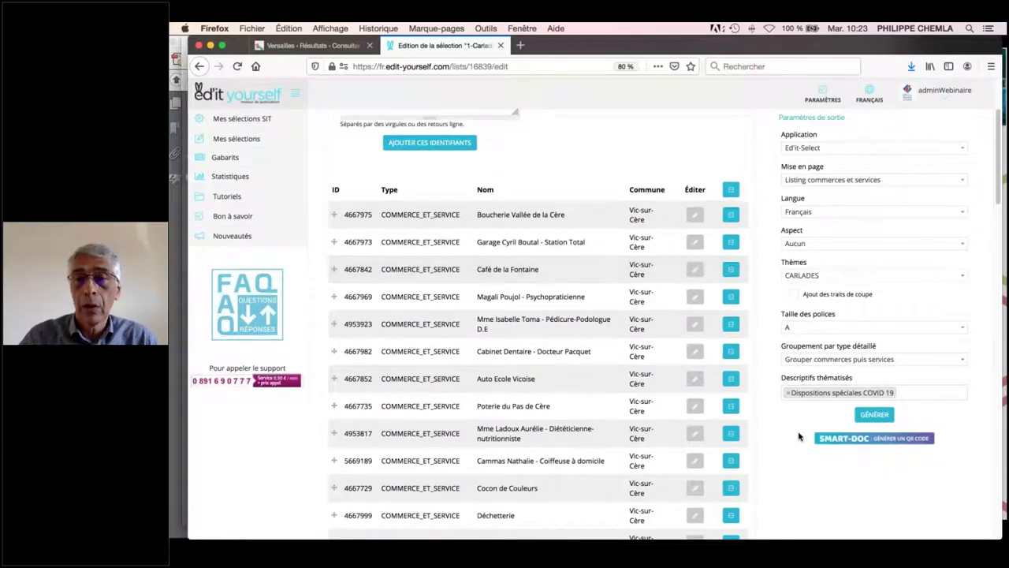
{"action": "left_click", "coordinate": [874, 414]}
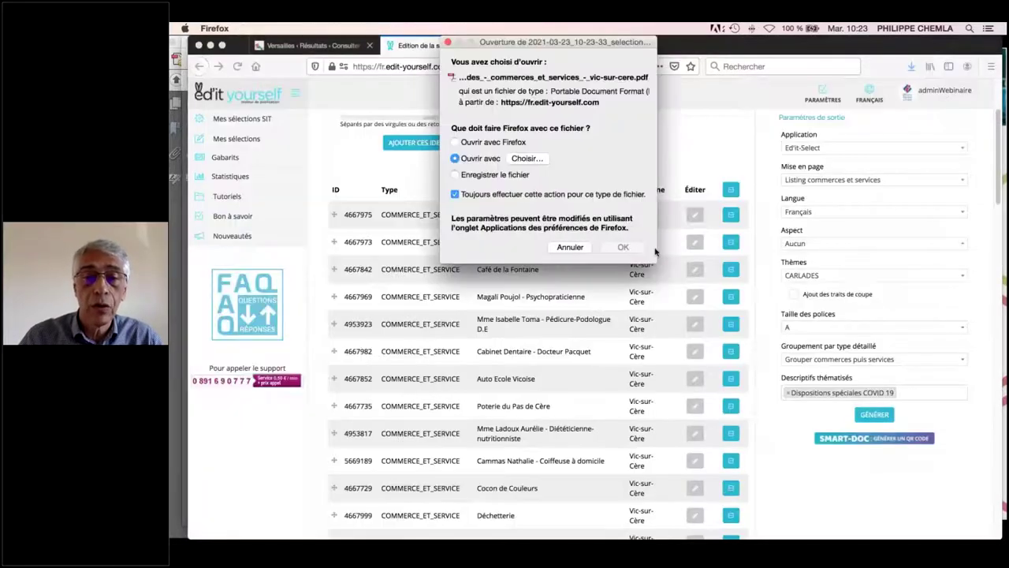
{"action": "left_click", "coordinate": [624, 248]}
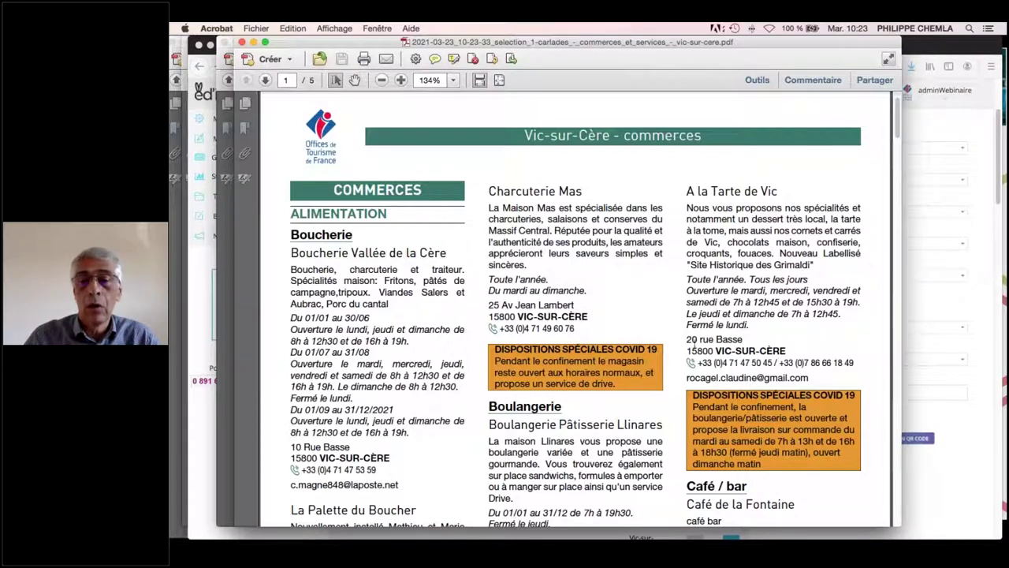
Return to Firefox and open "2-Grand-Bornand - Activités" for editing from the personal selections list
{"action": "left_click", "coordinate": [919, 483]}
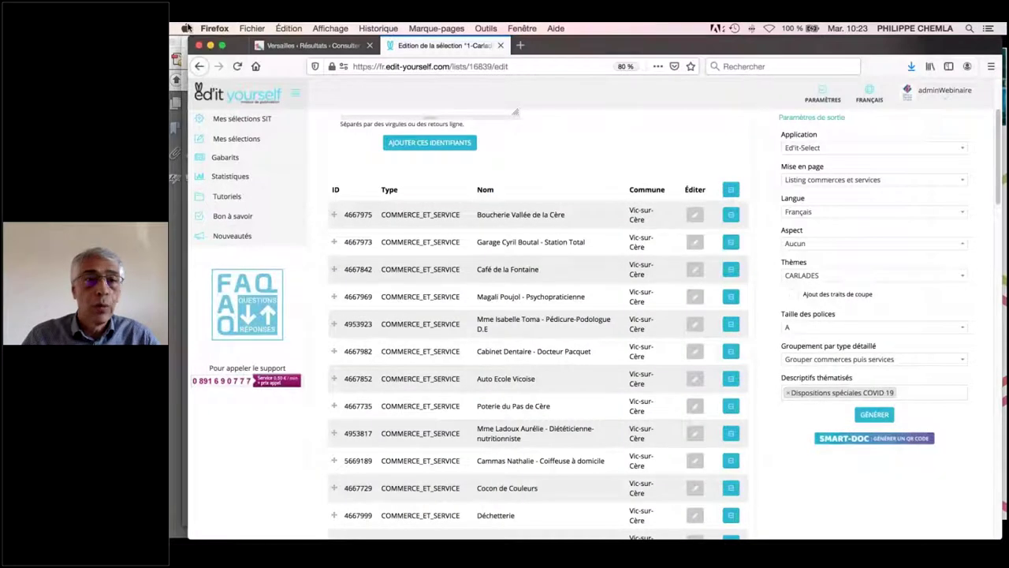
{"action": "left_click", "coordinate": [240, 139]}
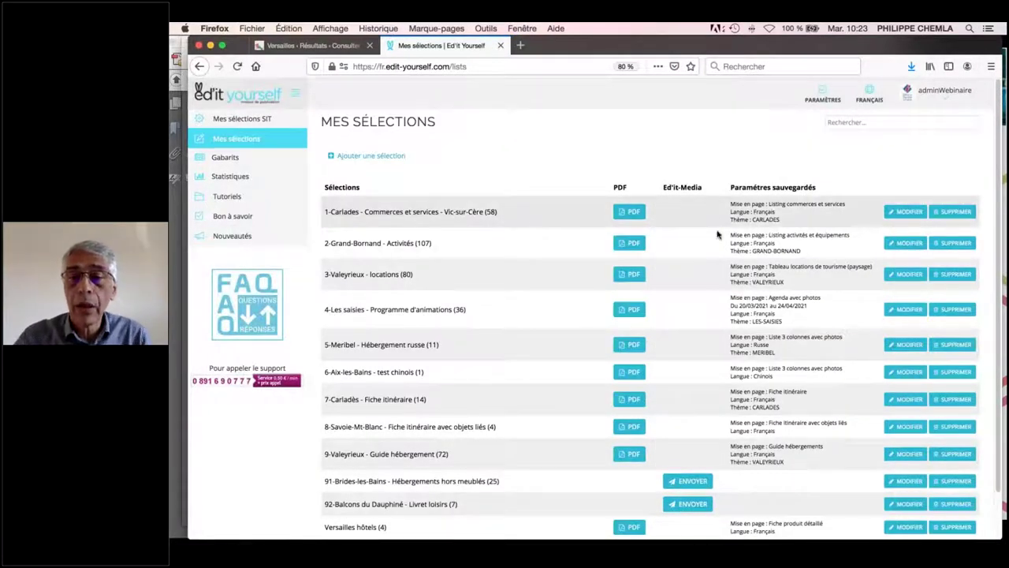
{"action": "left_click", "coordinate": [903, 245]}
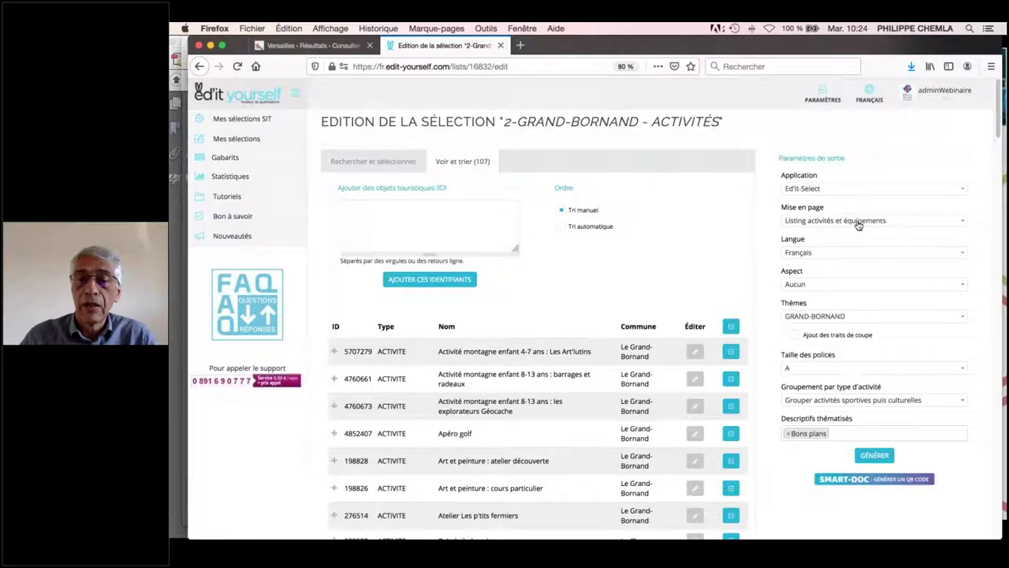
Set the activity grouping to "Grouper activités sportives puis culturelles", generate the Grand-Bornand PDF and open it in Acrobat
{"action": "left_click", "coordinate": [820, 402]}
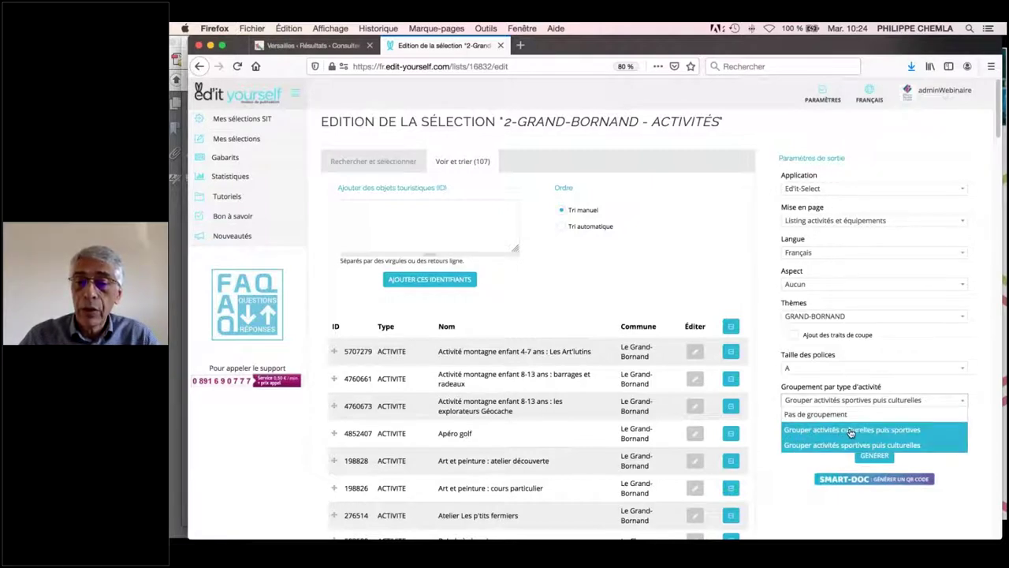
{"action": "left_click", "coordinate": [801, 446]}
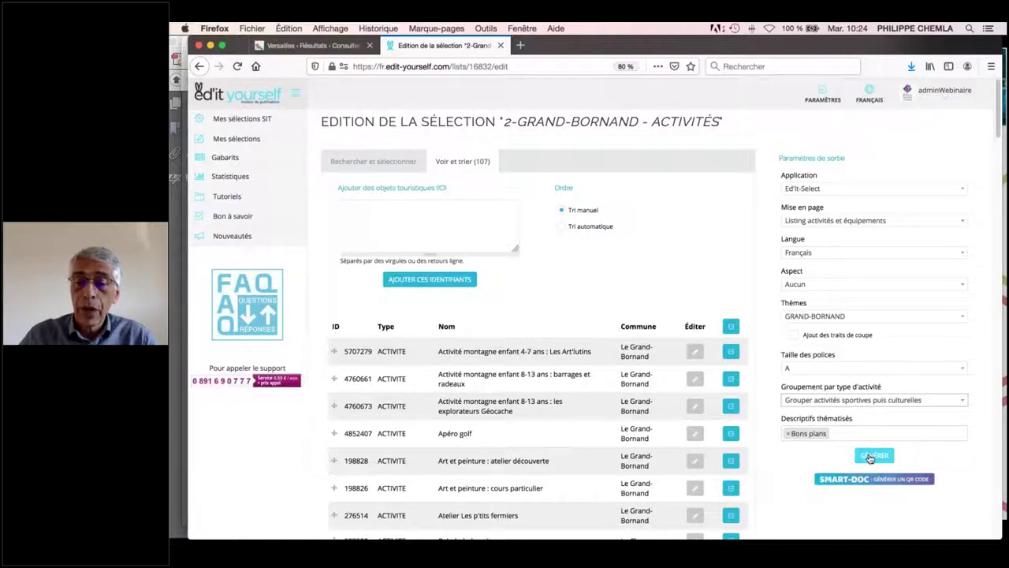
{"action": "left_click", "coordinate": [870, 457]}
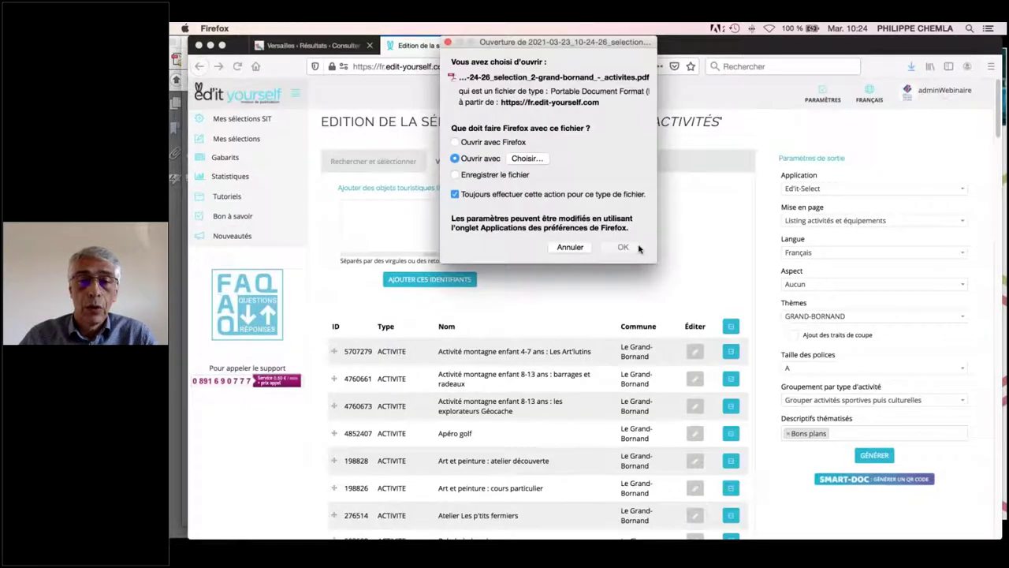
{"action": "left_click", "coordinate": [637, 248]}
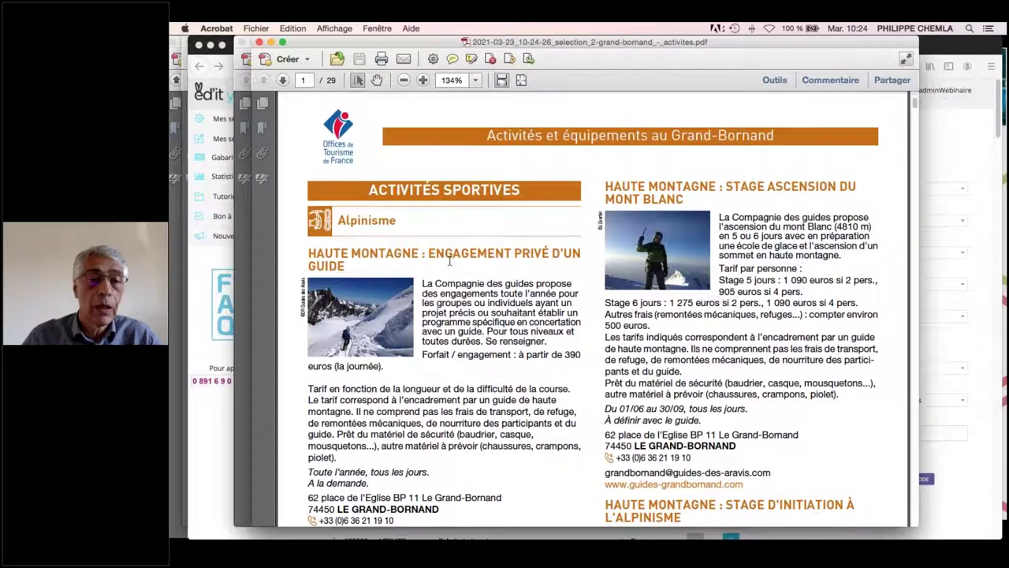
Review the grouped Grand-Bornand activities brochure through page 5, and highlight the BONS PLANS text under "MARCHE ET YOGA"
{"action": "scroll", "coordinate": [448, 266], "scroll_direction": "down", "scroll_amount": 15}
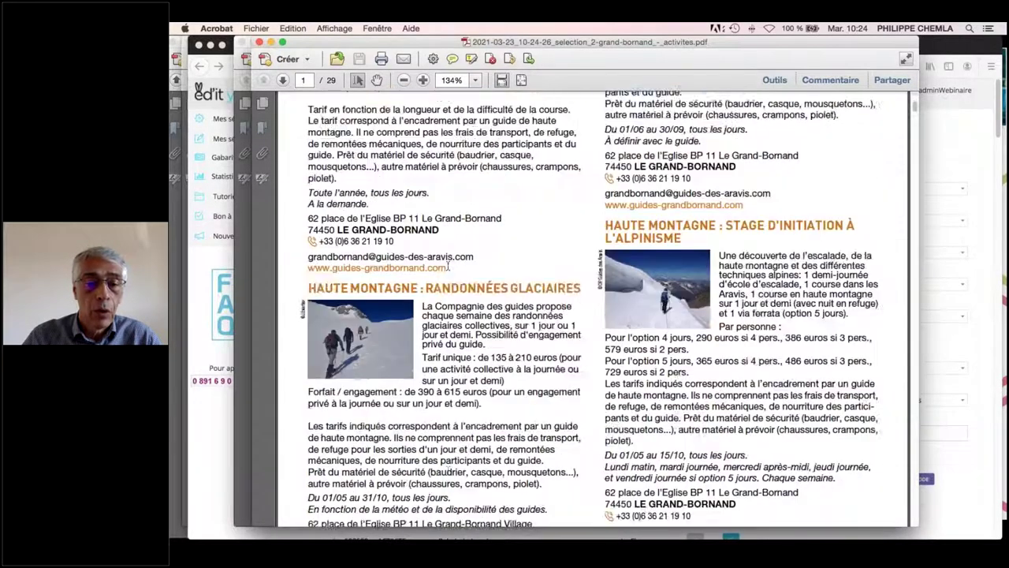
{"action": "scroll", "coordinate": [448, 266], "scroll_direction": "down", "scroll_amount": 5}
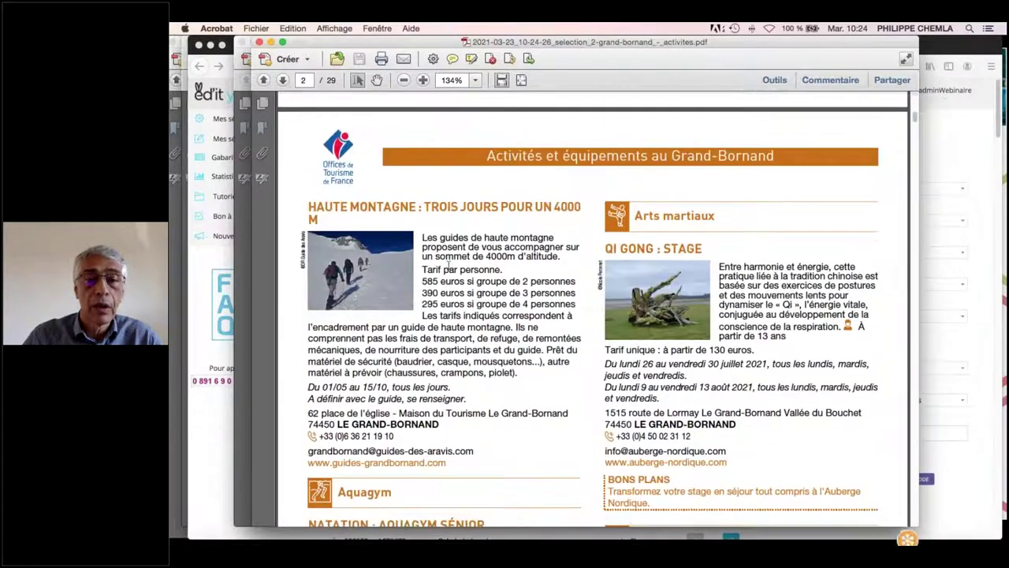
{"action": "scroll", "coordinate": [448, 266], "scroll_direction": "down", "scroll_amount": 7}
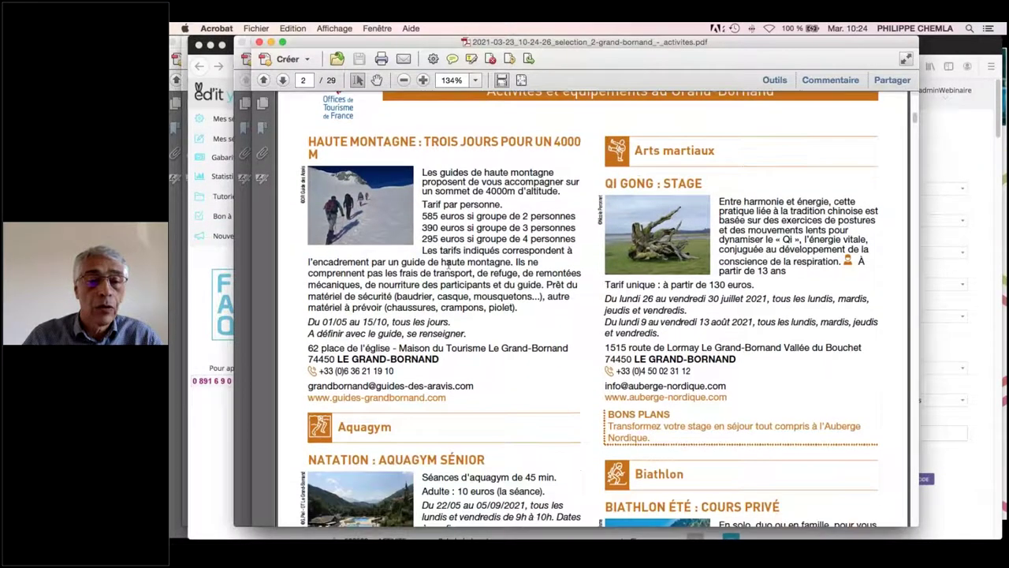
{"action": "scroll", "coordinate": [593, 308], "scroll_direction": "down", "scroll_amount": 20}
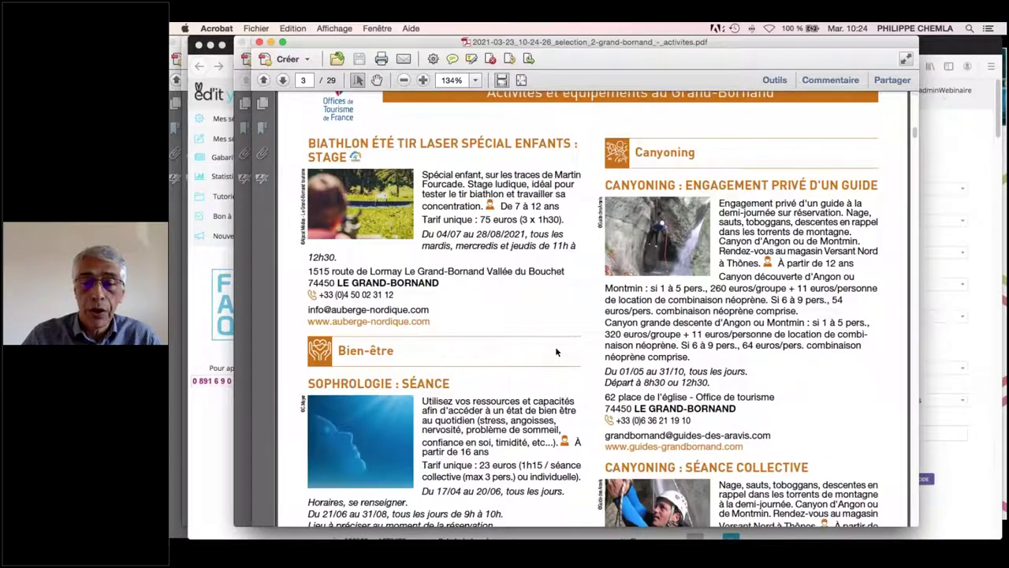
{"action": "scroll", "coordinate": [555, 347], "scroll_direction": "down", "scroll_amount": 10}
{"action": "scroll", "coordinate": [555, 346], "scroll_direction": "down", "scroll_amount": 20}
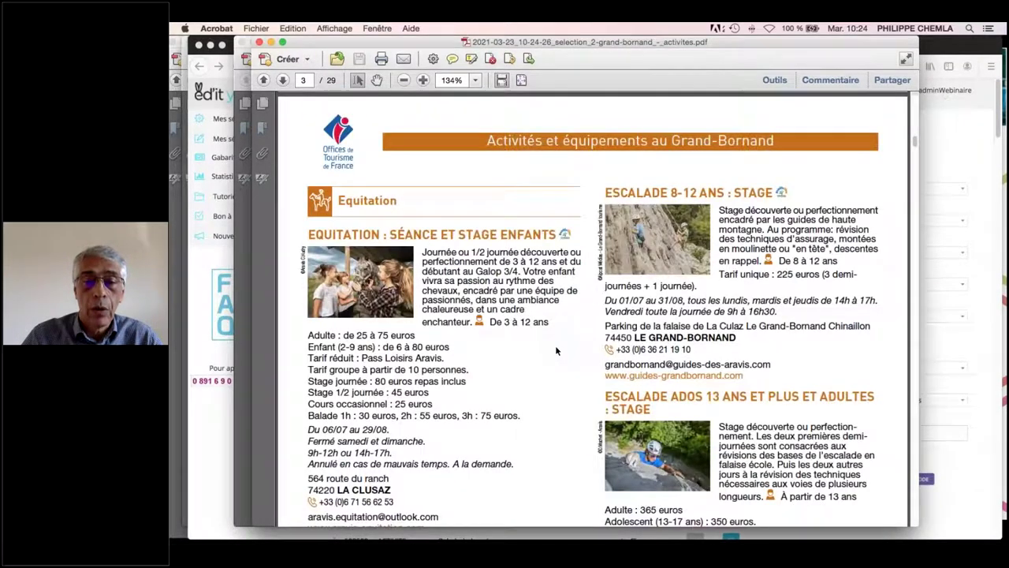
{"action": "scroll", "coordinate": [593, 316], "scroll_direction": "down", "scroll_amount": 10}
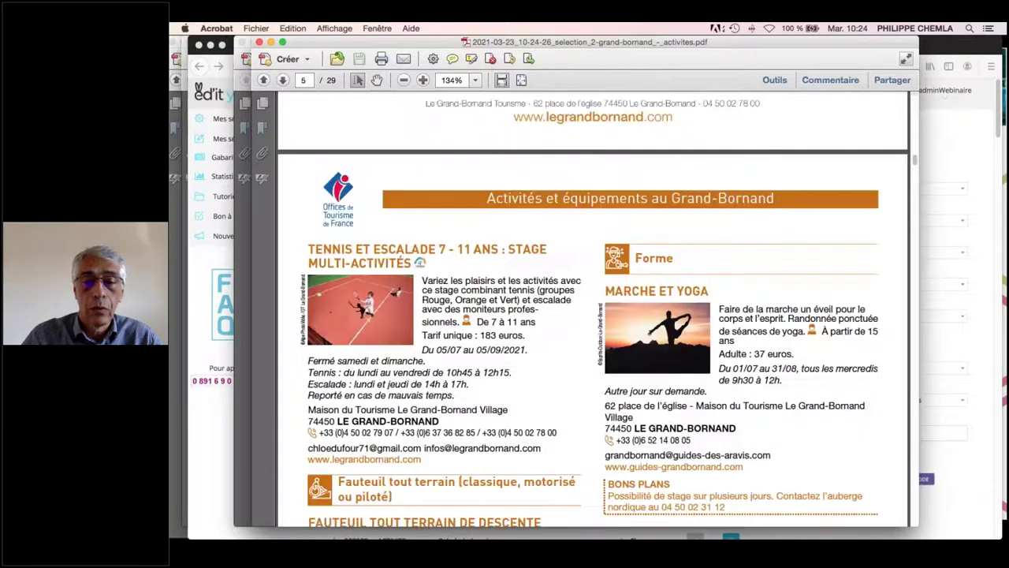
{"action": "left_click_drag", "start_coordinate": [608, 440], "coordinate": [725, 450]}
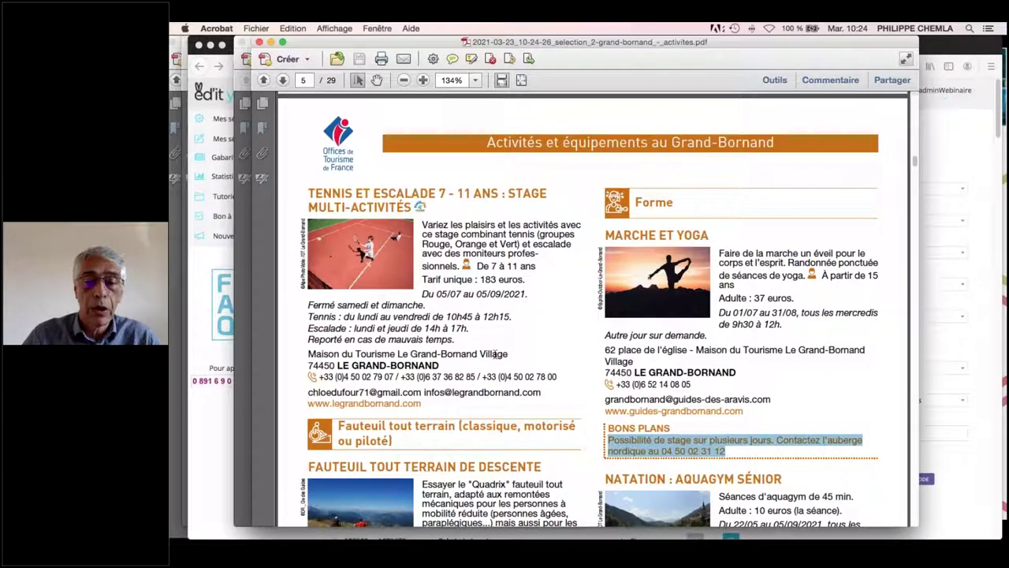
Switch to Firefox, set the Grand-Bornand activity grouping to "Pas de groupement", and generate and open the new PDF
{"action": "left_click", "coordinate": [950, 530]}
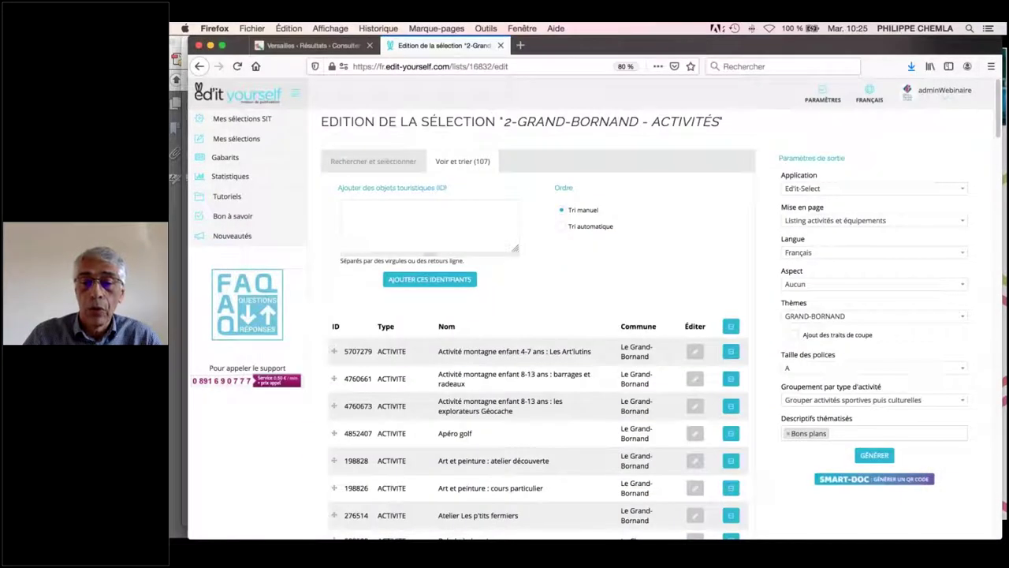
{"action": "left_click", "coordinate": [808, 404]}
{"action": "left_click", "coordinate": [803, 412]}
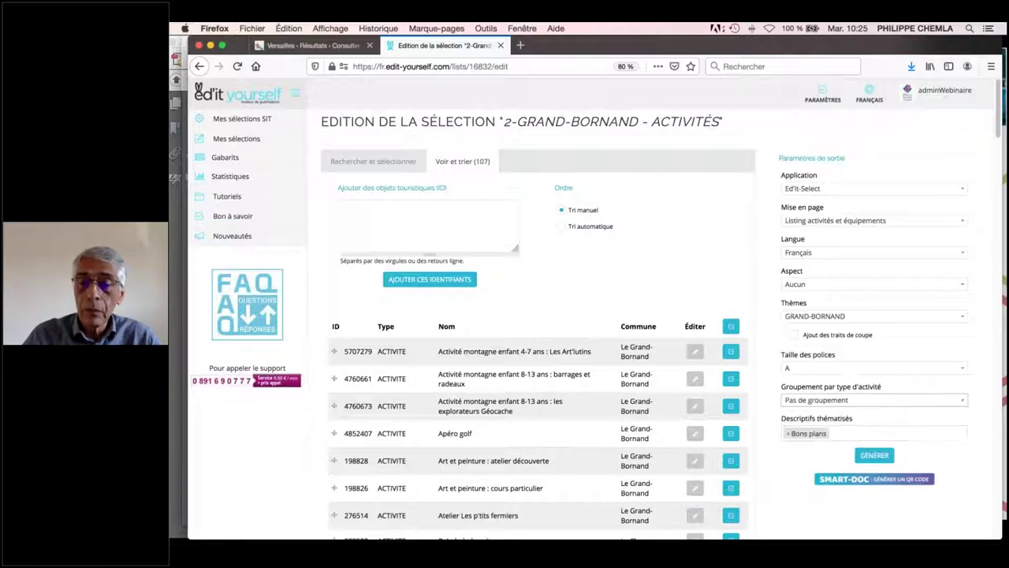
{"action": "left_click", "coordinate": [873, 456]}
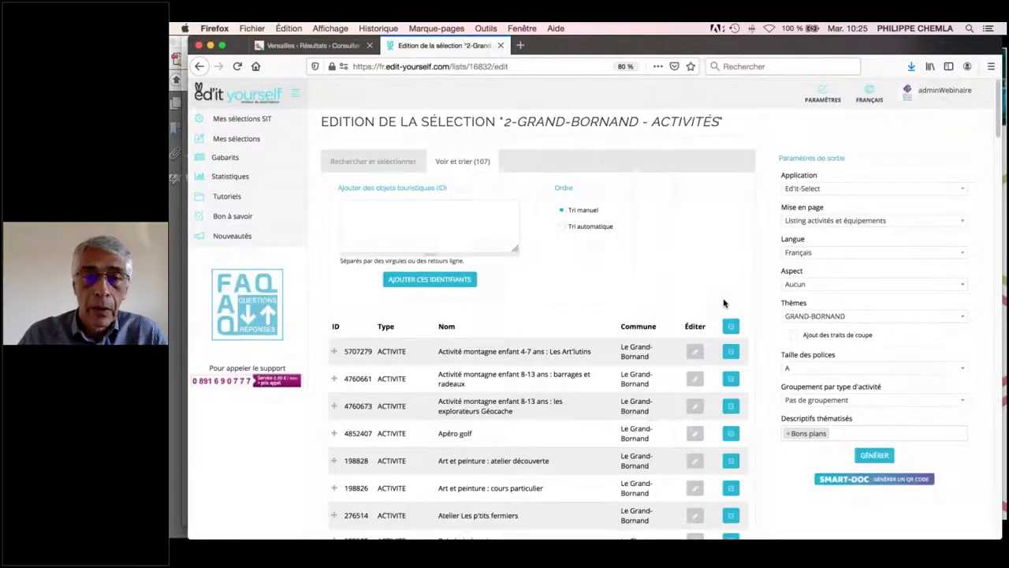
{"action": "left_click", "coordinate": [627, 248]}
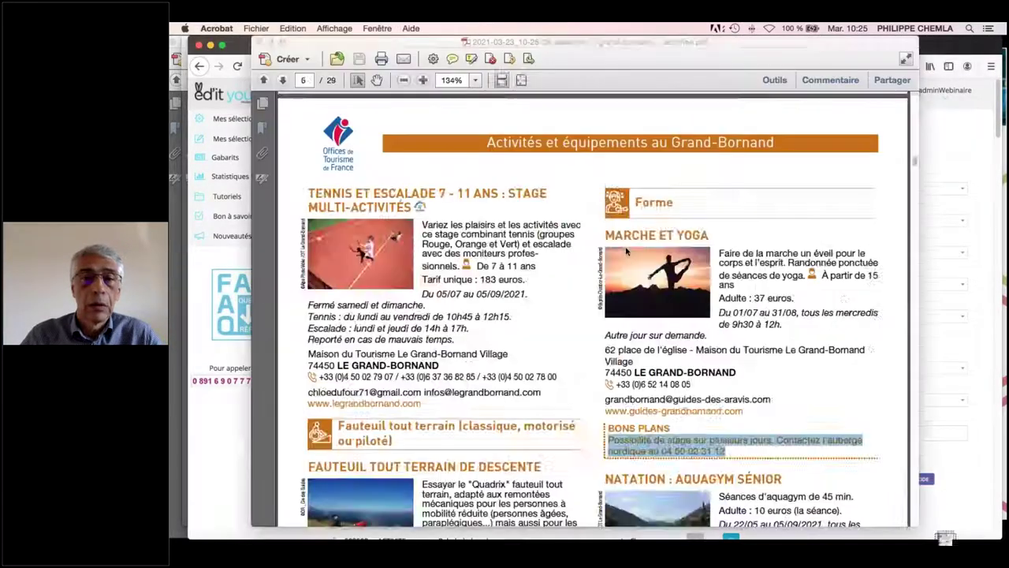
Highlight the first activity's title and its "RANDONNÉE PÉDESTRE" label, and examine the type labels through page 2 of the ungrouped brochure
{"action": "left_click_drag", "start_coordinate": [338, 185], "coordinate": [489, 188]}
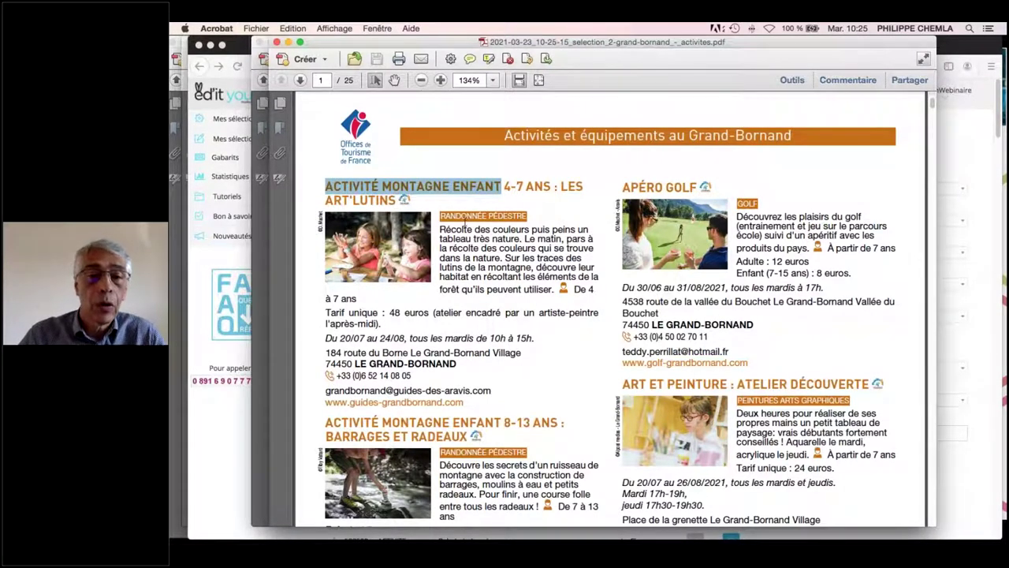
{"action": "left_click_drag", "start_coordinate": [443, 215], "coordinate": [472, 216]}
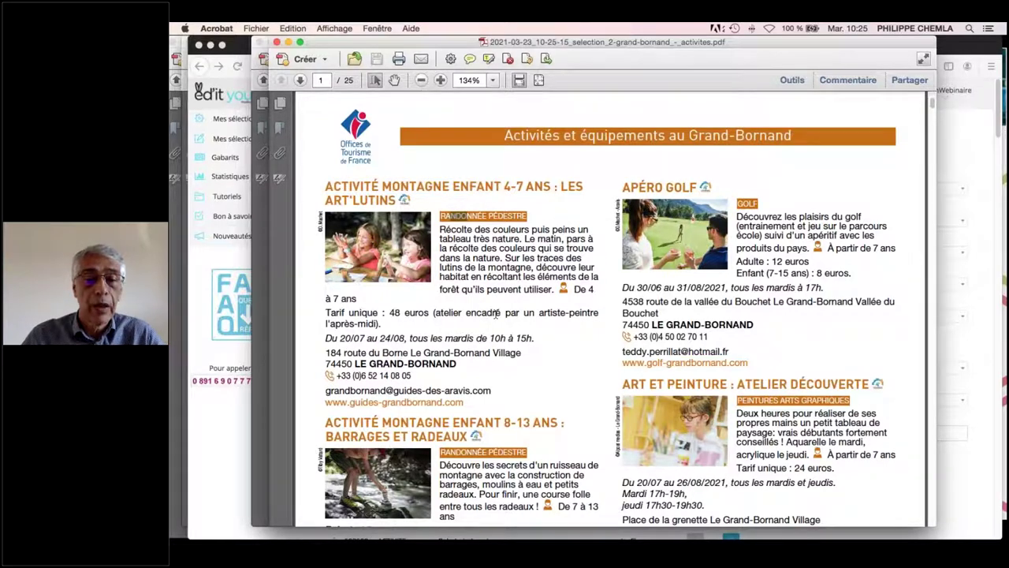
{"action": "scroll", "coordinate": [496, 313], "scroll_direction": "down", "scroll_amount": 1}
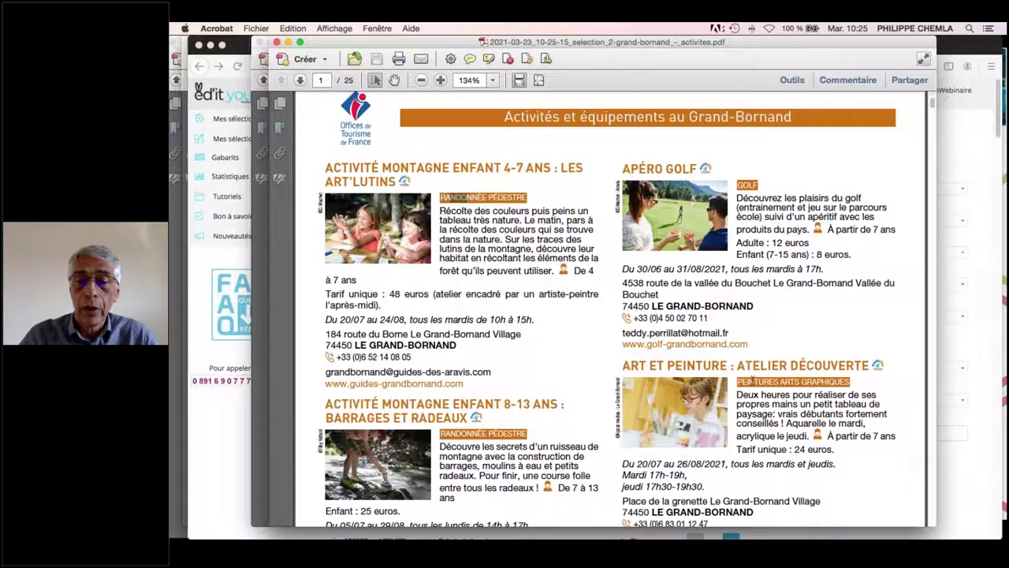
{"action": "scroll", "coordinate": [749, 378], "scroll_direction": "down", "scroll_amount": 8}
{"action": "scroll", "coordinate": [608, 309], "scroll_direction": "down", "scroll_amount": 20}
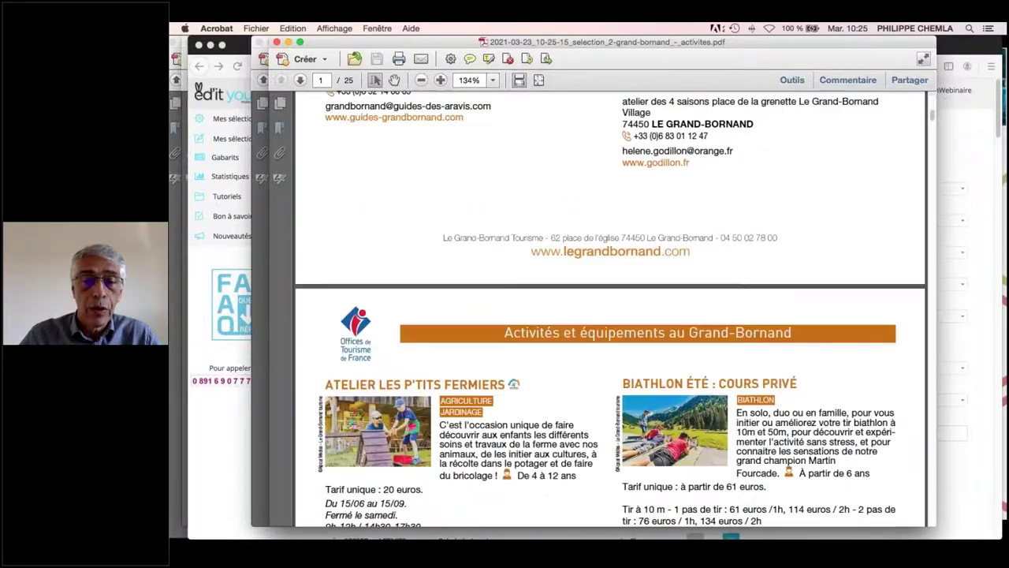
{"action": "scroll", "coordinate": [611, 309], "scroll_direction": "down", "scroll_amount": 8}
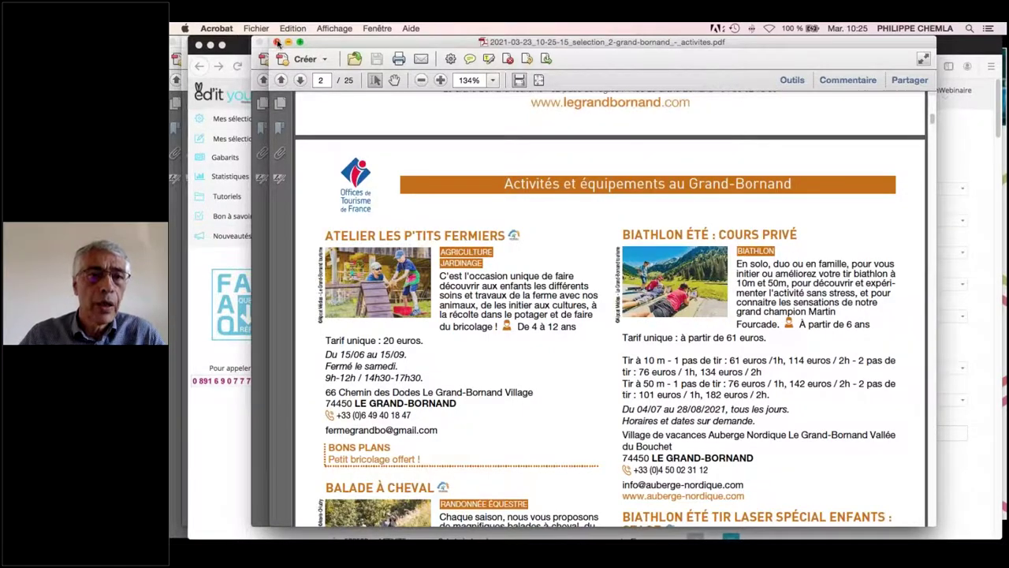
Close the Grand-Bornand and Vic-sur-Cère brochure PDFs and switch back to Firefox
{"action": "left_click", "coordinate": [277, 43]}
{"action": "left_click", "coordinate": [260, 43]}
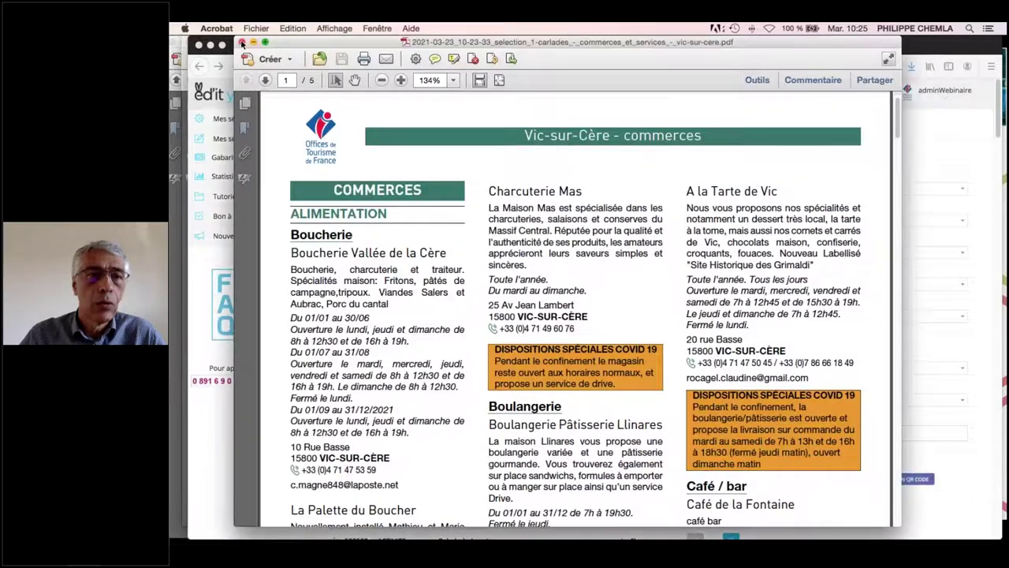
{"action": "left_click", "coordinate": [242, 43]}
{"action": "left_click", "coordinate": [226, 45]}
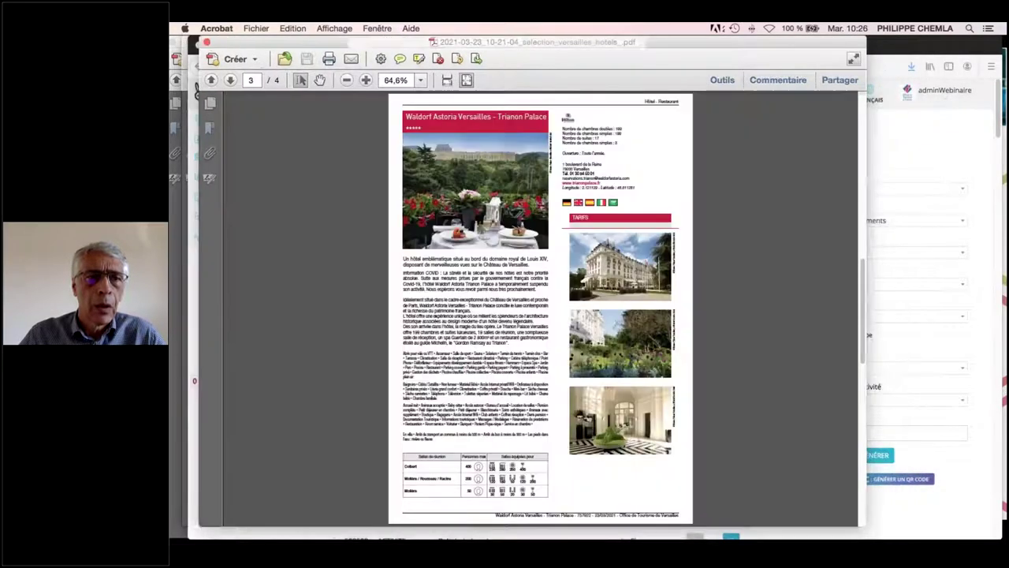
{"action": "left_click", "coordinate": [193, 273]}
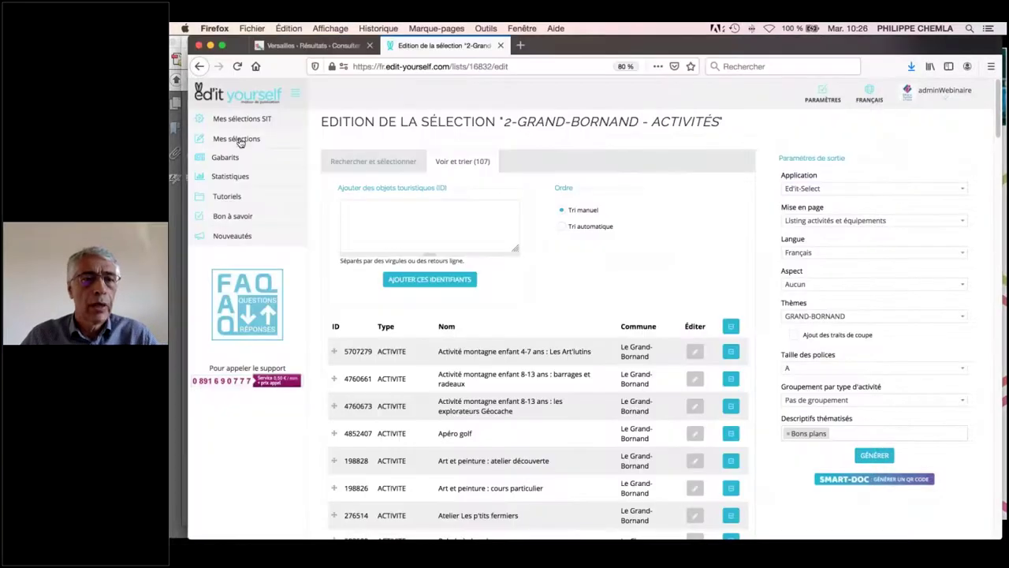
Open the saved selection "3-Valeyrieux - locations" for editing, generate its PDF with the "Tableau locations de tourisme (paysage)" layout and open it in Acrobat
{"action": "left_click", "coordinate": [241, 140]}
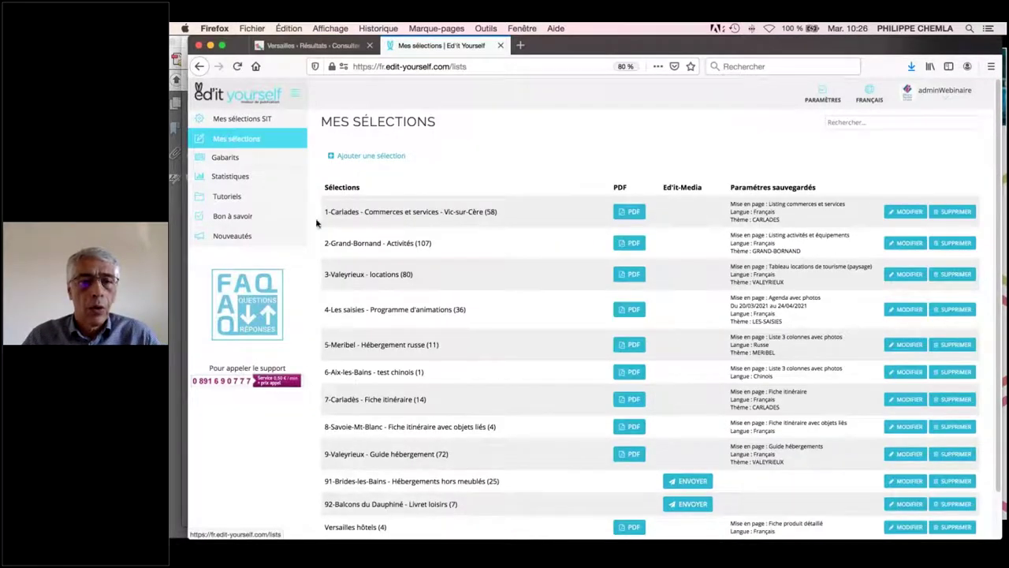
{"action": "left_click", "coordinate": [907, 275]}
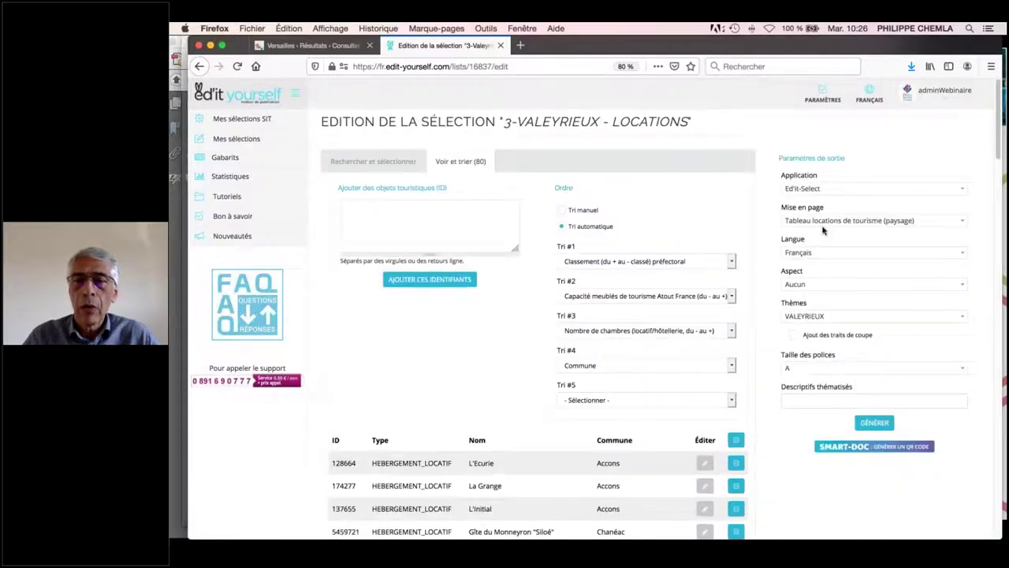
{"action": "left_click", "coordinate": [824, 222]}
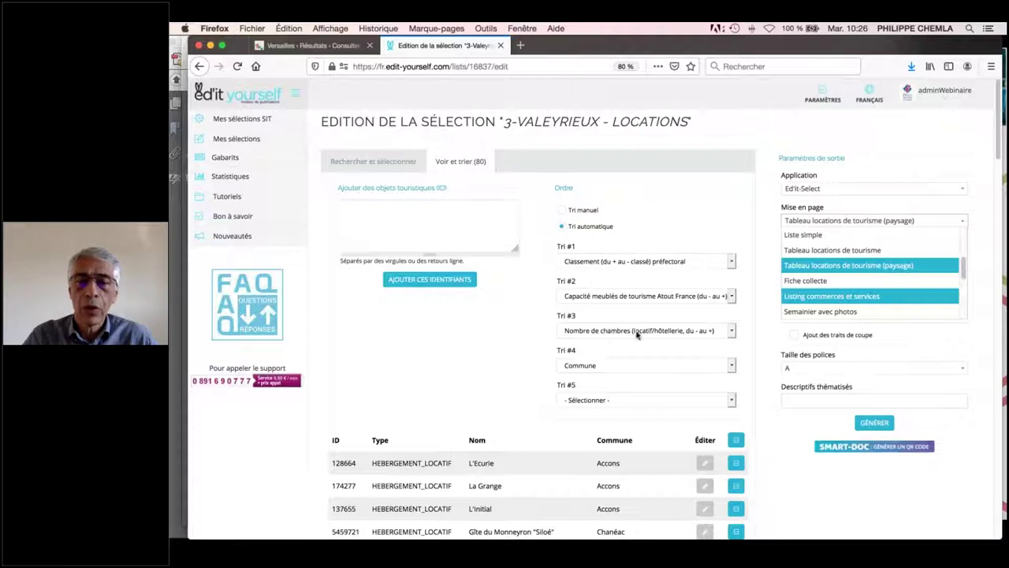
{"action": "left_click", "coordinate": [874, 423]}
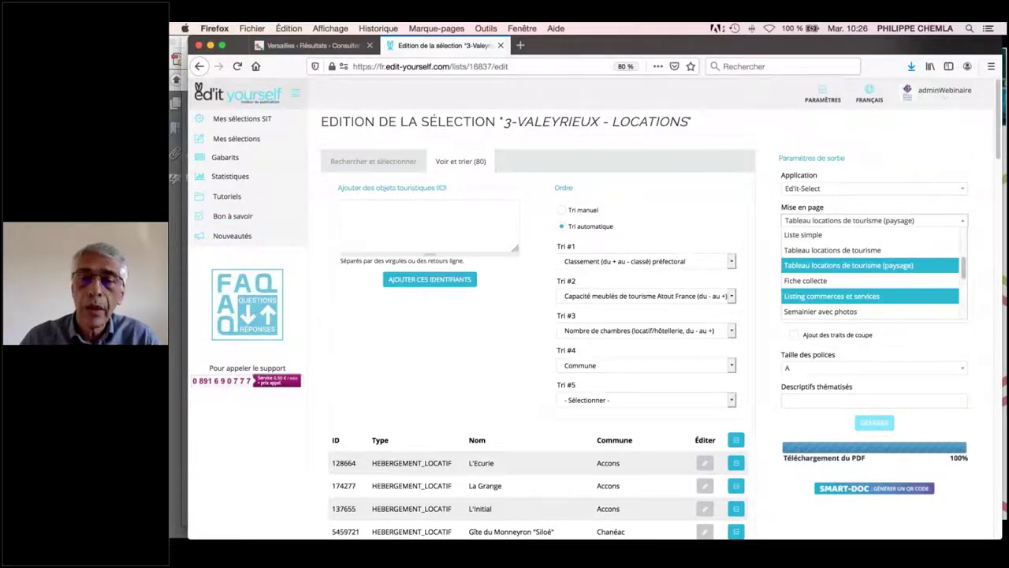
{"action": "left_click", "coordinate": [623, 247]}
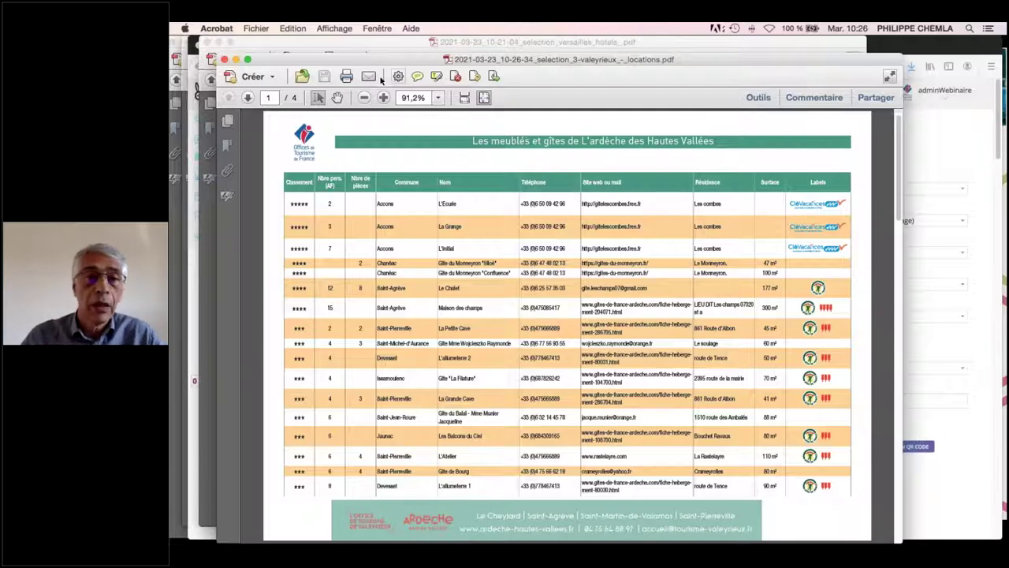
Close the Valeyrieux PDF, return to Firefox and open the saved selection "4-Les saisies - Programme d'animations" for editing
{"action": "left_click", "coordinate": [225, 61]}
{"action": "left_click", "coordinate": [938, 506]}
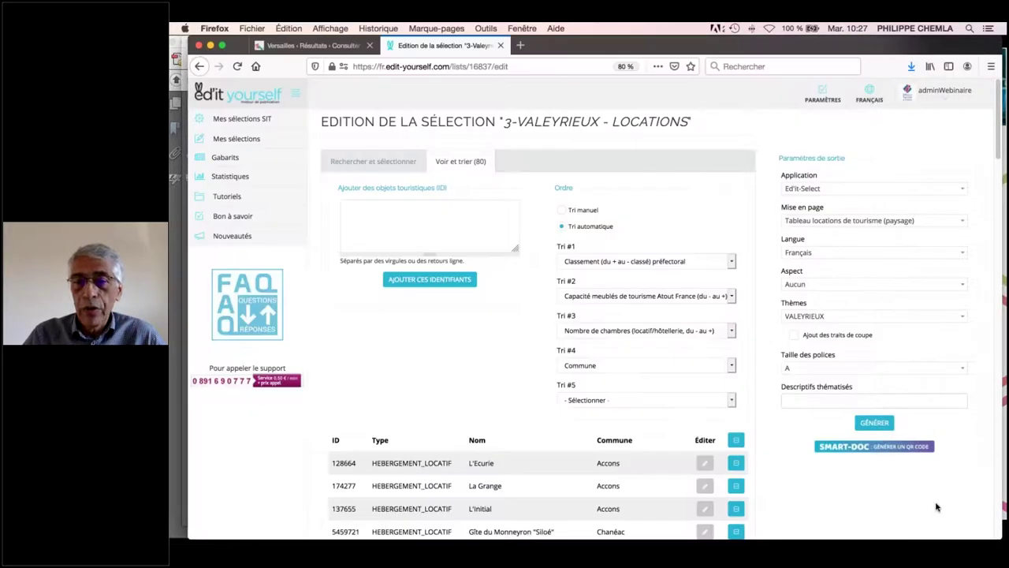
{"action": "left_click", "coordinate": [238, 142]}
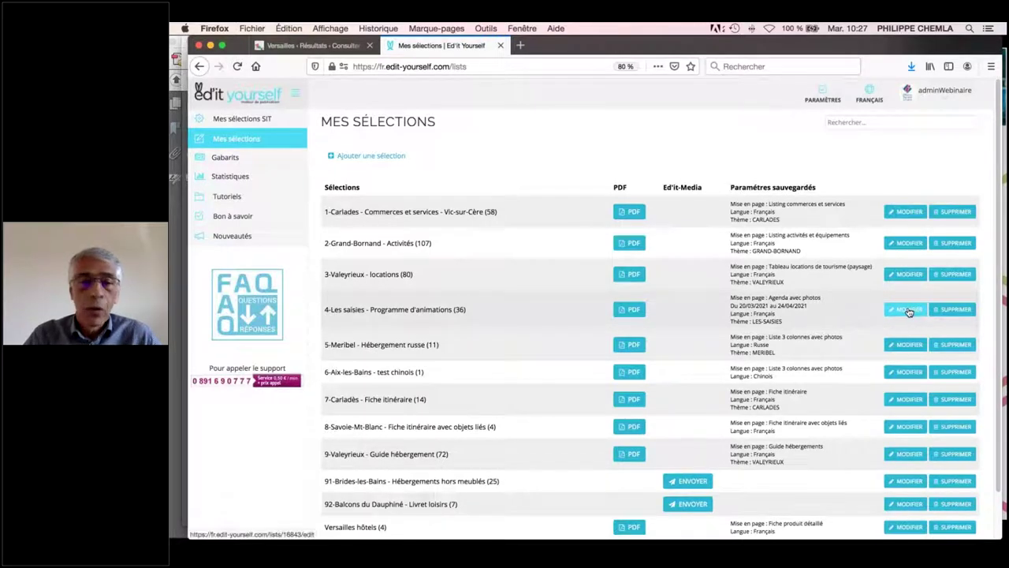
{"action": "left_click", "coordinate": [907, 310]}
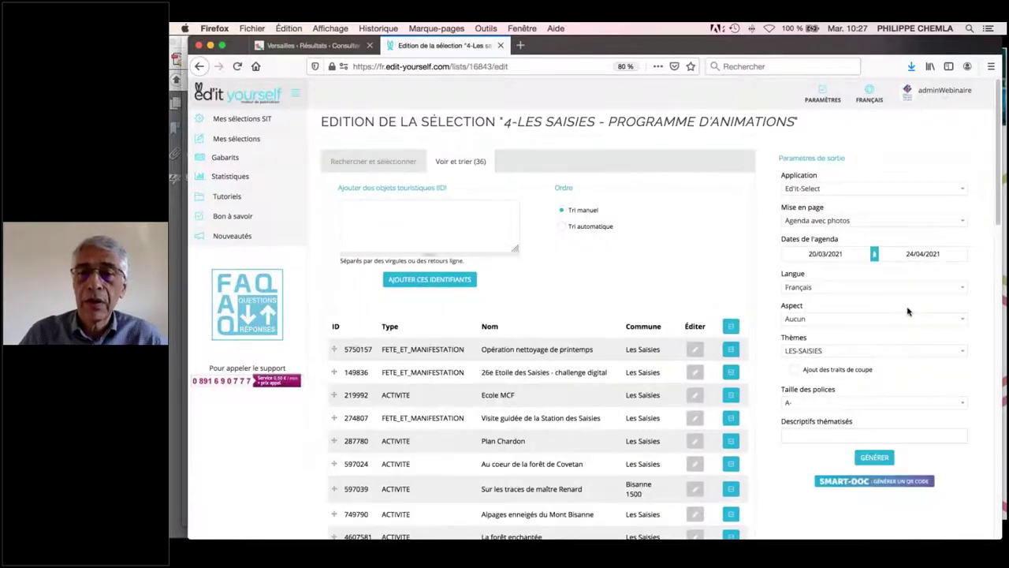
Generate the Les Saisies programme PDF with the "Agenda avec photos" layout and open it in Acrobat
{"action": "left_click", "coordinate": [821, 222]}
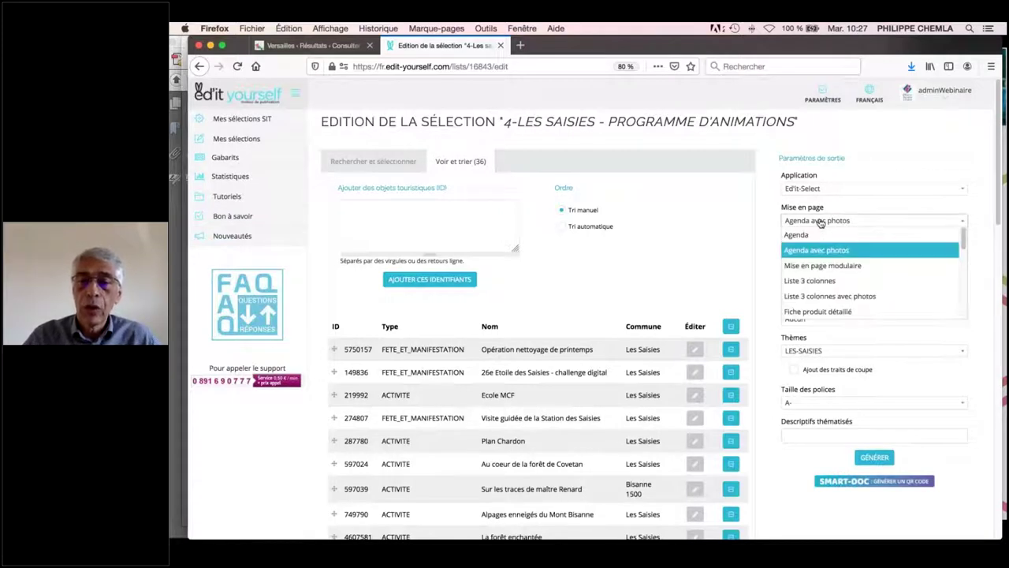
{"action": "left_click", "coordinate": [821, 223]}
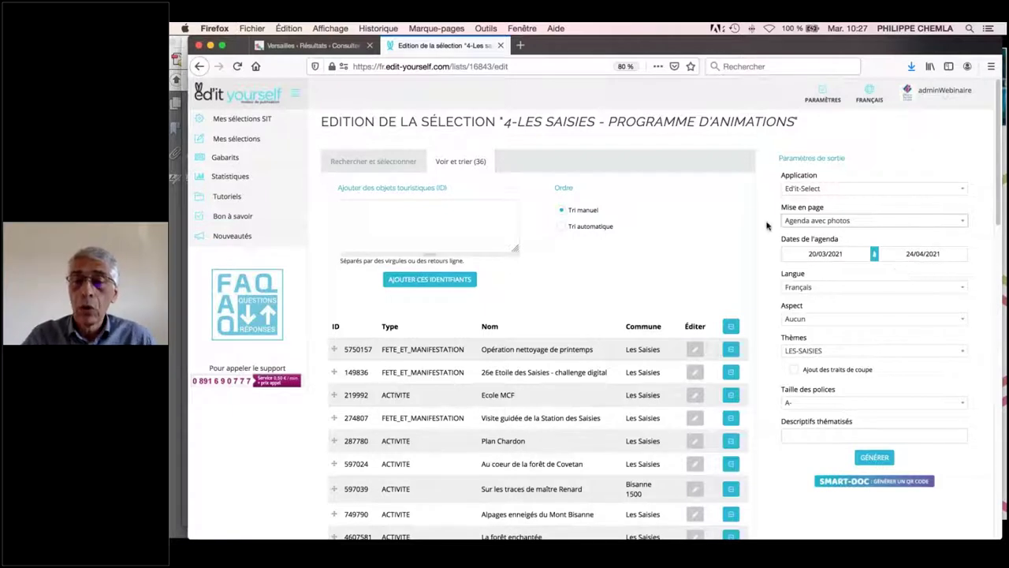
{"action": "left_click", "coordinate": [875, 458]}
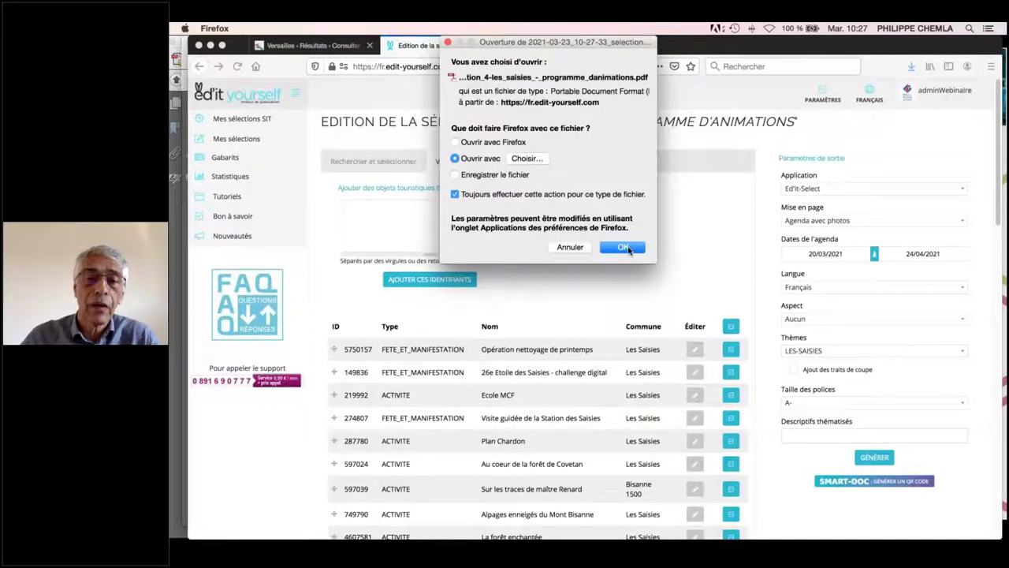
{"action": "left_click", "coordinate": [623, 247]}
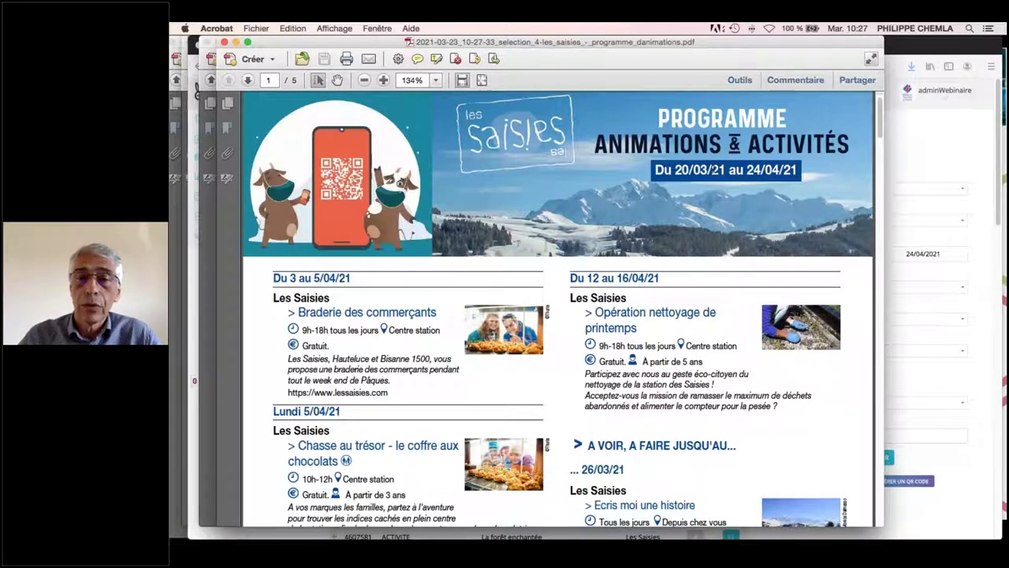
Examine the dated events on page 1 of the Les Saisies agenda, highlighting part of the first date heading and the "A VOIR, A FAIRE JUSQU'AU..." section
{"action": "scroll", "coordinate": [502, 295], "scroll_direction": "down", "scroll_amount": 3}
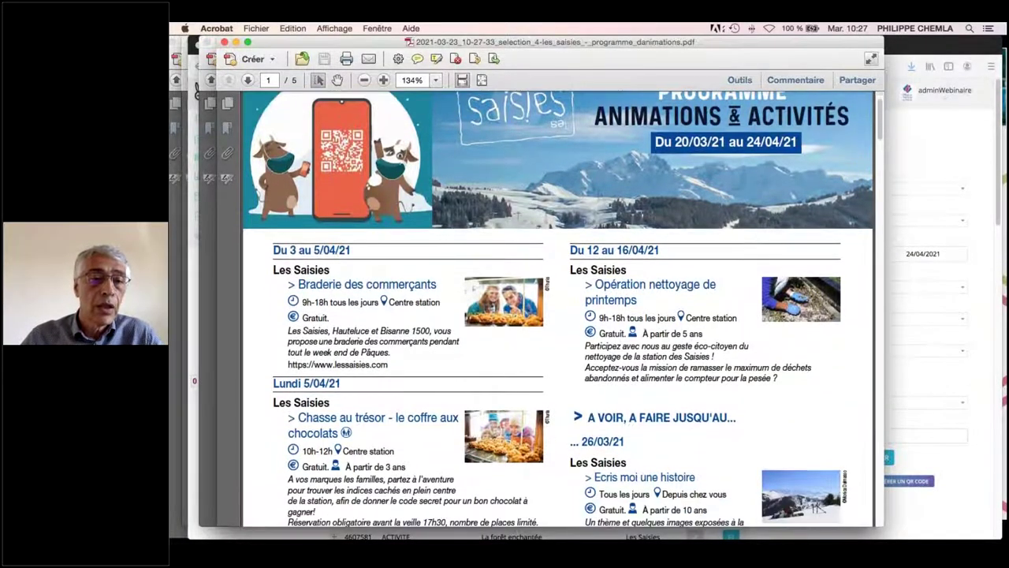
{"action": "left_click_drag", "start_coordinate": [288, 231], "coordinate": [311, 231]}
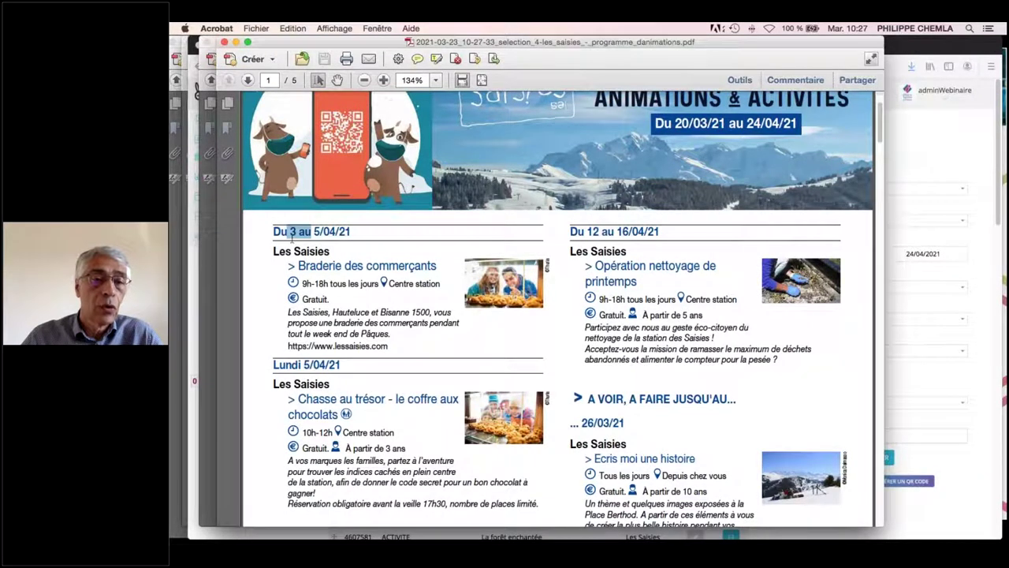
{"action": "scroll", "coordinate": [331, 313], "scroll_direction": "down", "scroll_amount": 4}
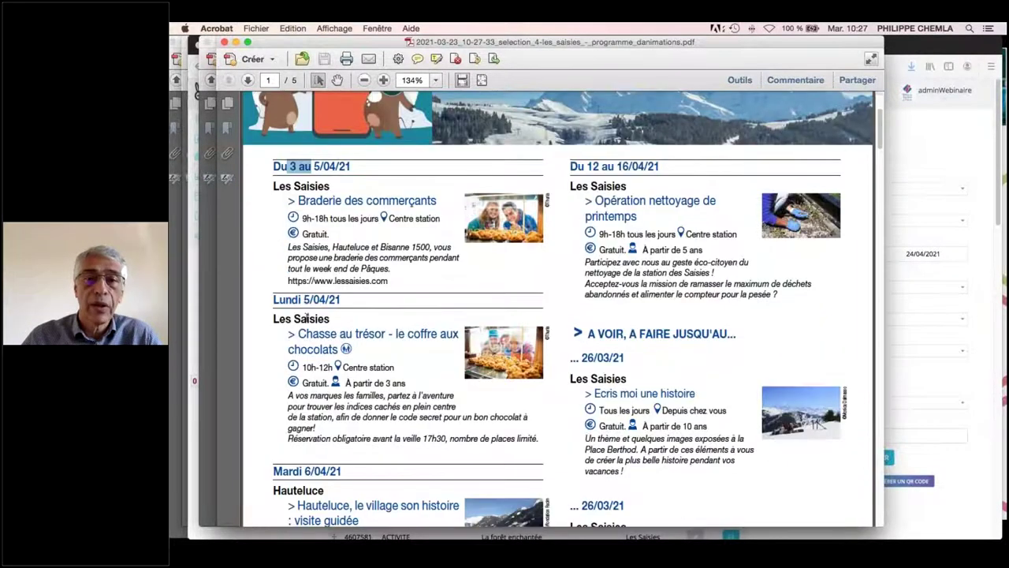
{"action": "scroll", "coordinate": [473, 308], "scroll_direction": "down", "scroll_amount": 3}
{"action": "left_click_drag", "start_coordinate": [595, 278], "coordinate": [718, 301]}
{"action": "left_click", "coordinate": [666, 316]}
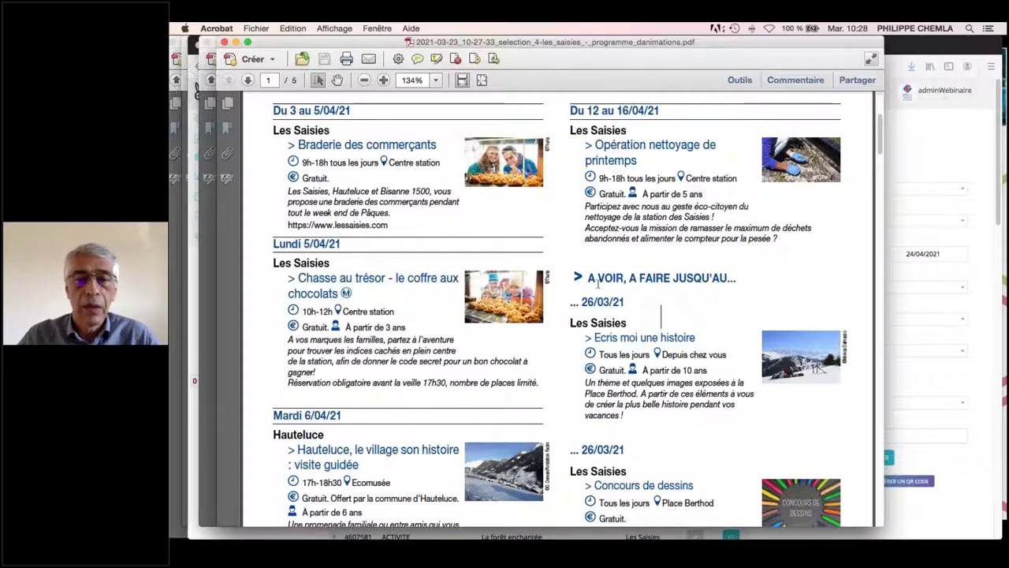
{"action": "left_click_drag", "start_coordinate": [661, 315], "coordinate": [657, 280]}
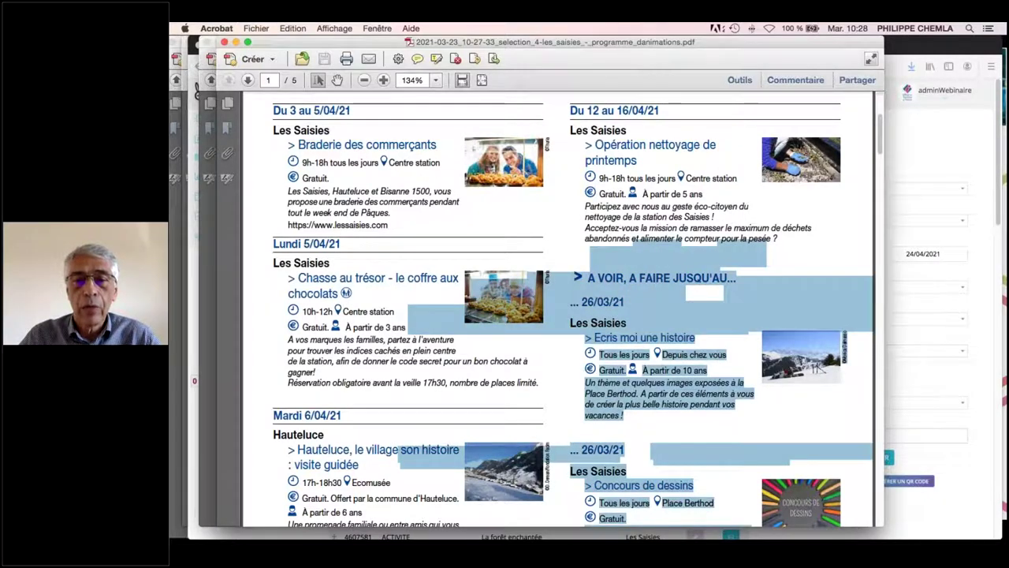
{"action": "left_click", "coordinate": [656, 286]}
{"action": "scroll", "coordinate": [678, 326], "scroll_direction": "down", "scroll_amount": 2}
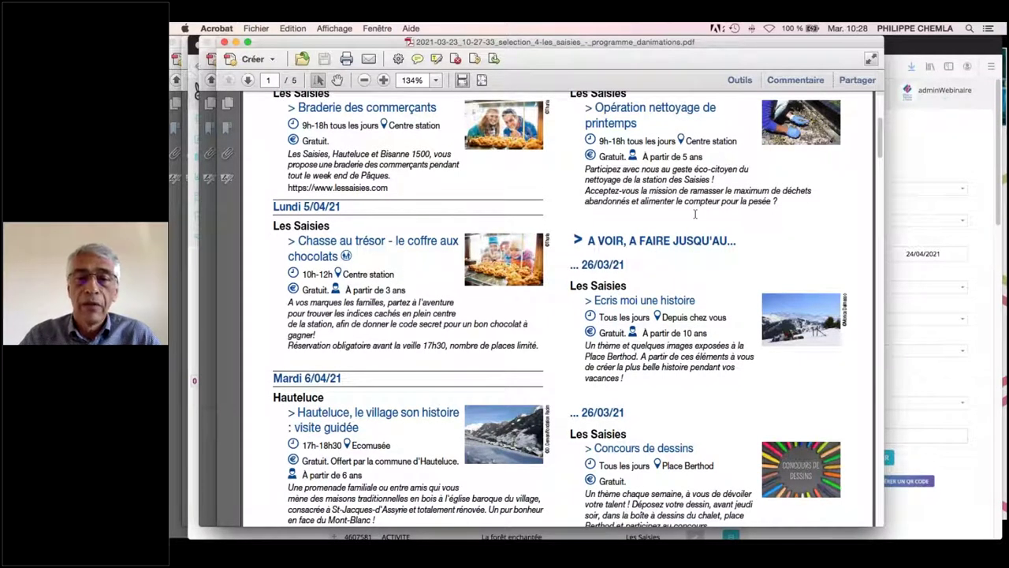
Review the ongoing events and the "ET AUSSI..." weekday listings through page 3 of the Les Saisies agenda
{"action": "scroll", "coordinate": [686, 277], "scroll_direction": "down", "scroll_amount": 15}
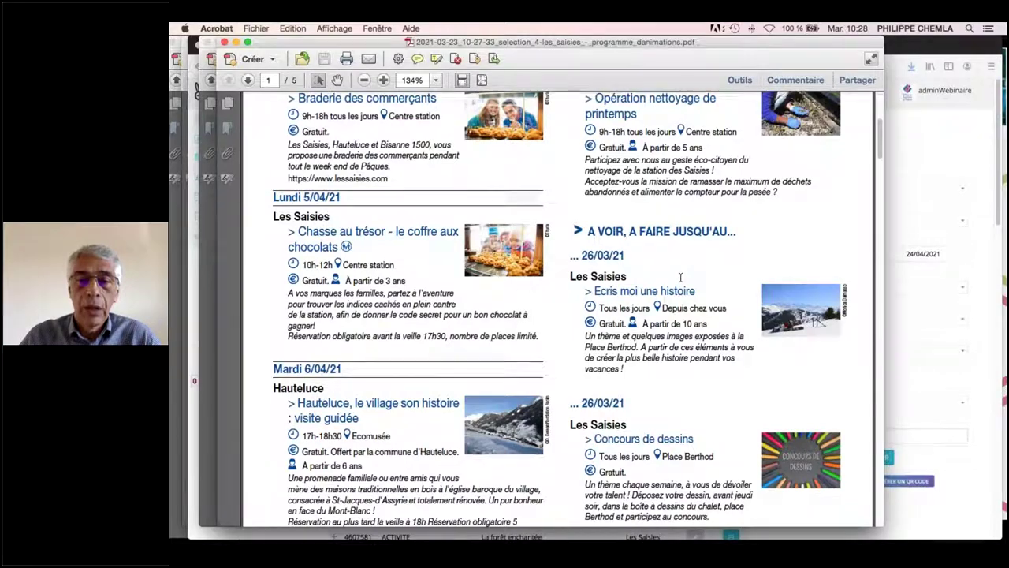
{"action": "scroll", "coordinate": [569, 335], "scroll_direction": "down", "scroll_amount": 20}
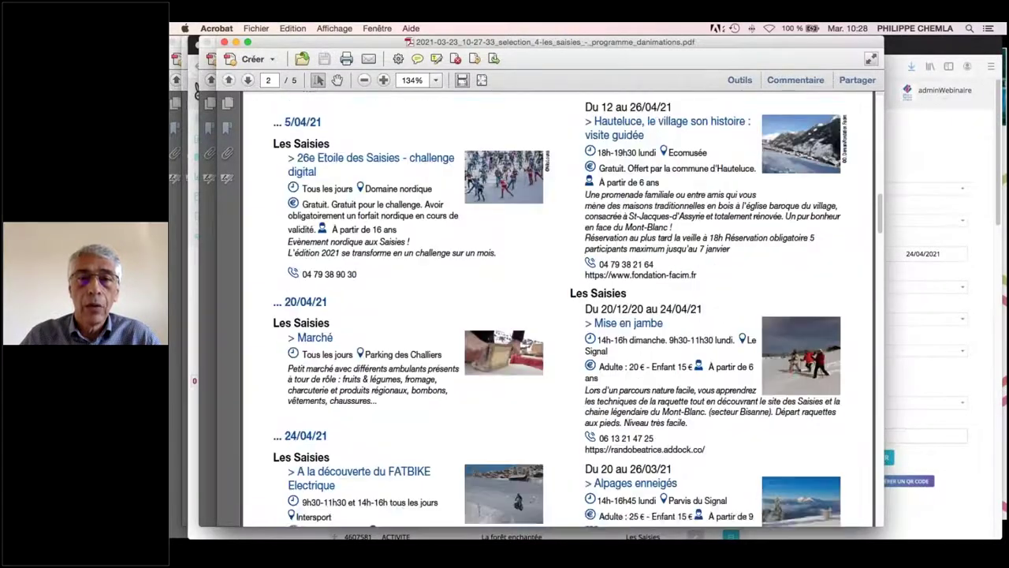
{"action": "scroll", "coordinate": [568, 335], "scroll_direction": "up", "scroll_amount": 3}
{"action": "scroll", "coordinate": [433, 331], "scroll_direction": "down", "scroll_amount": 18}
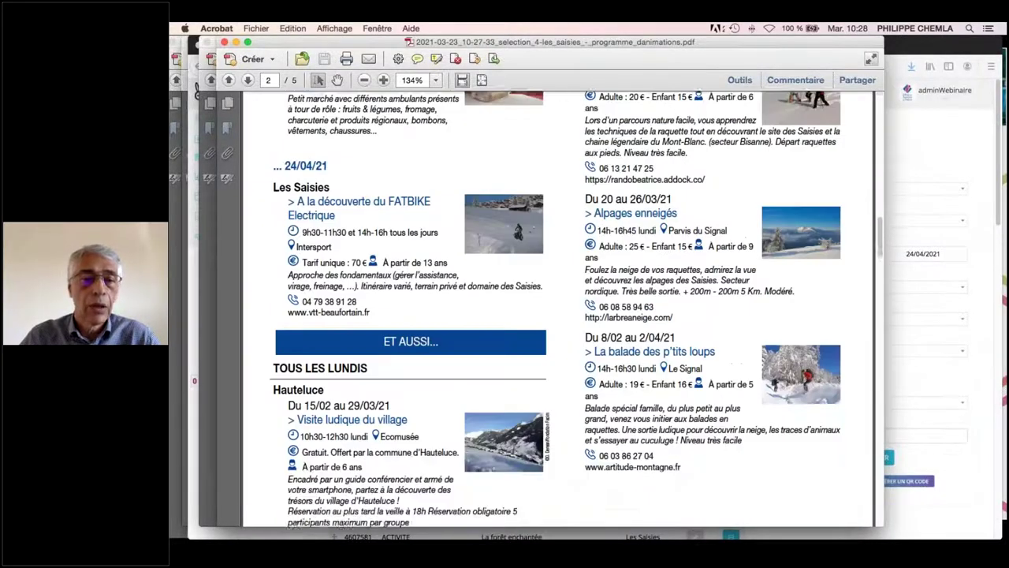
{"action": "scroll", "coordinate": [656, 303], "scroll_direction": "down", "scroll_amount": 16}
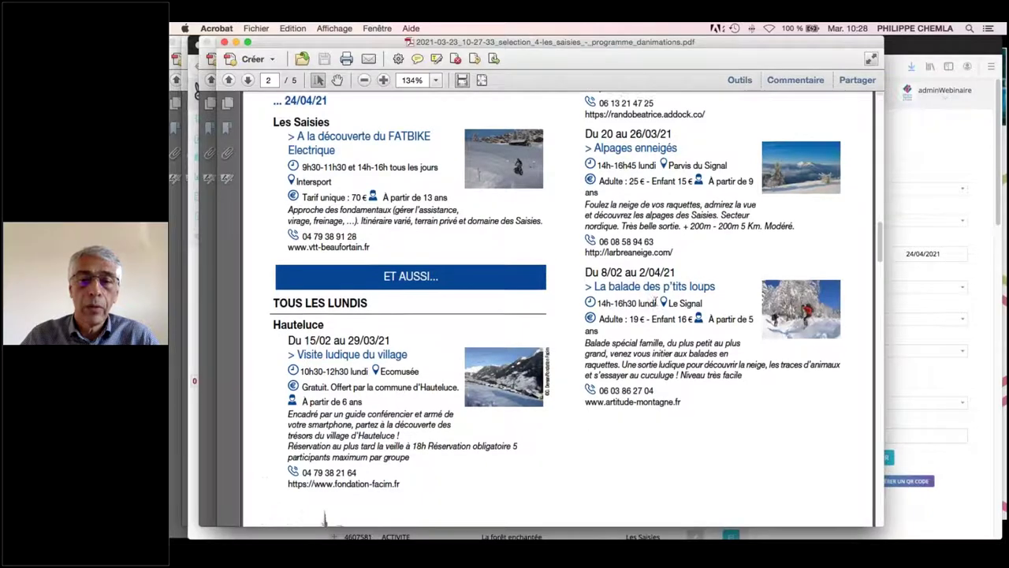
{"action": "scroll", "coordinate": [656, 304], "scroll_direction": "down", "scroll_amount": 15}
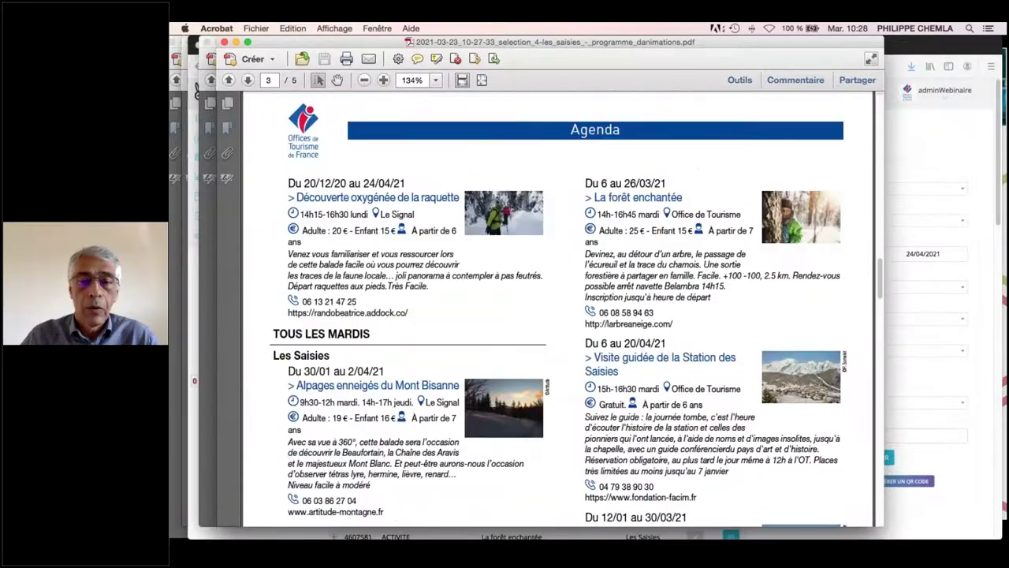
{"action": "scroll", "coordinate": [665, 276], "scroll_direction": "down", "scroll_amount": 4}
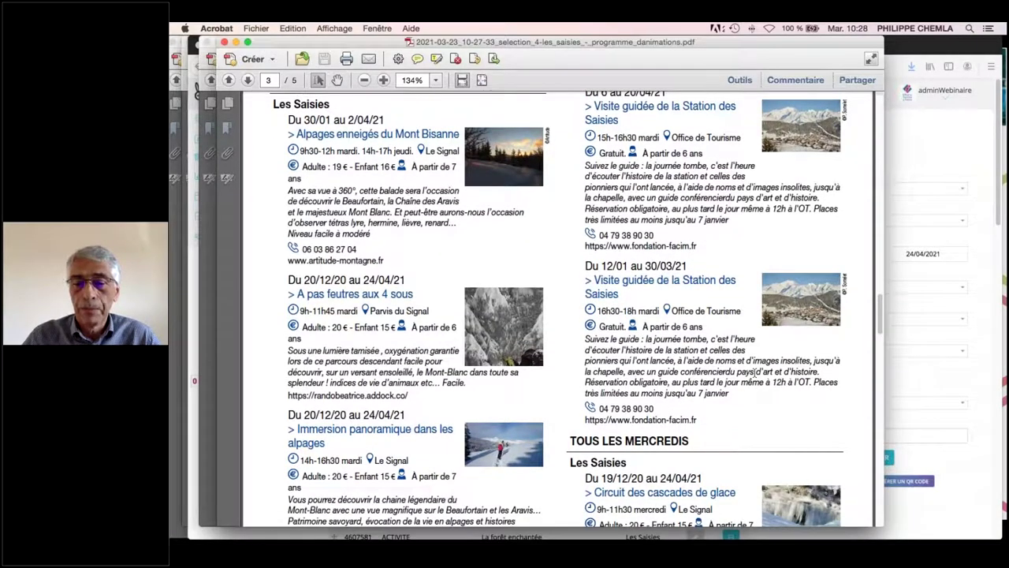
{"action": "scroll", "coordinate": [656, 308], "scroll_direction": "down", "scroll_amount": 3}
Switch to Firefox and change the Les Saisies selection's layout to "Semainier avec photos"
{"action": "left_click", "coordinate": [931, 459]}
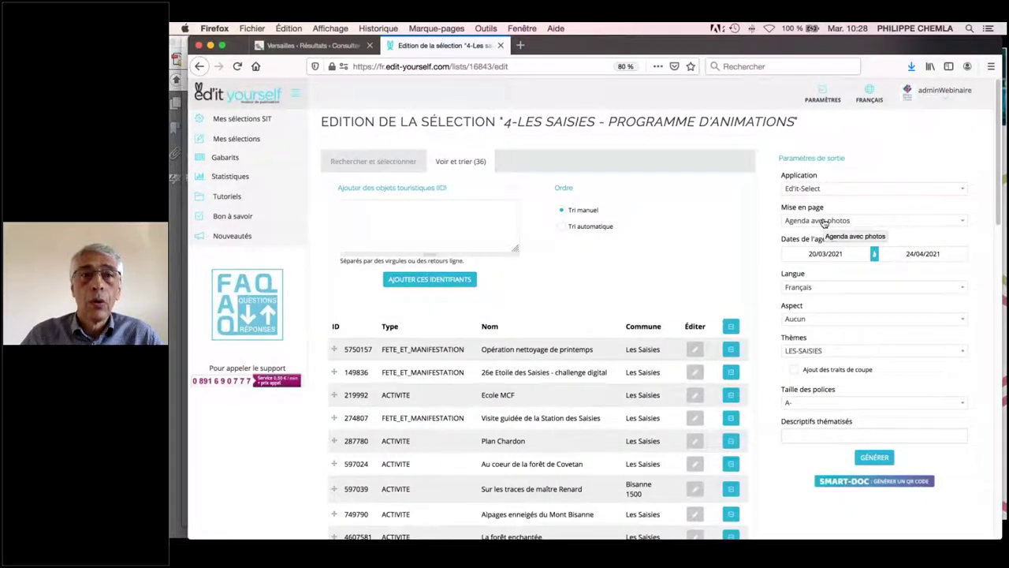
{"action": "left_click", "coordinate": [823, 221]}
{"action": "scroll", "coordinate": [855, 271], "scroll_direction": "down", "scroll_amount": 3}
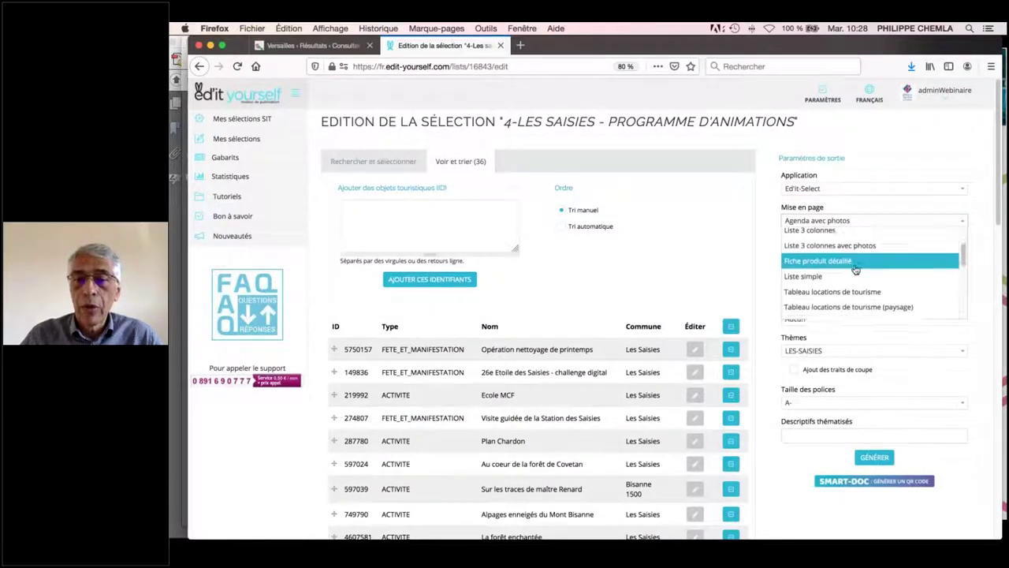
{"action": "scroll", "coordinate": [851, 276], "scroll_direction": "down", "scroll_amount": 3}
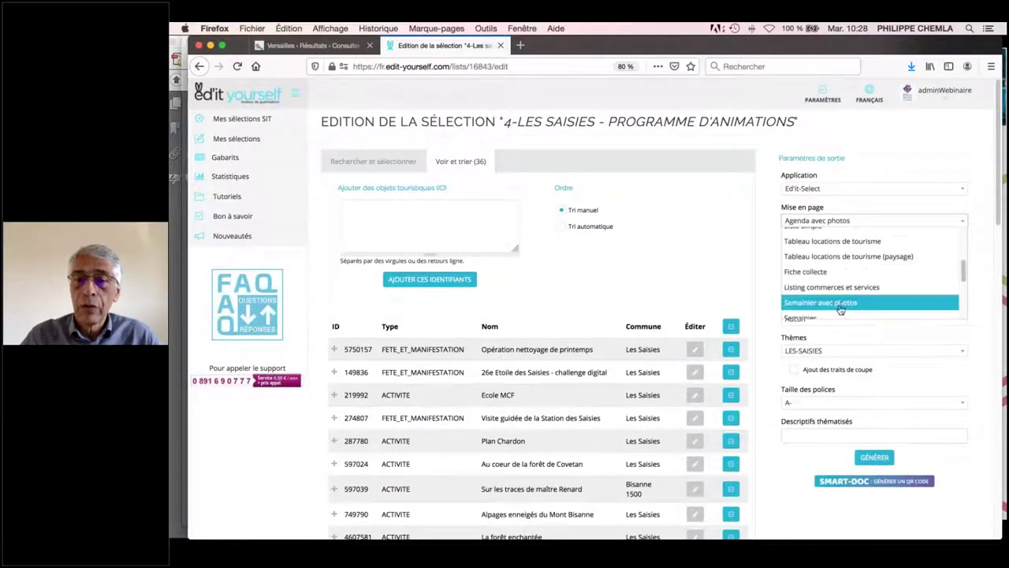
{"action": "scroll", "coordinate": [835, 295], "scroll_direction": "down", "scroll_amount": 1}
{"action": "left_click", "coordinate": [830, 287]}
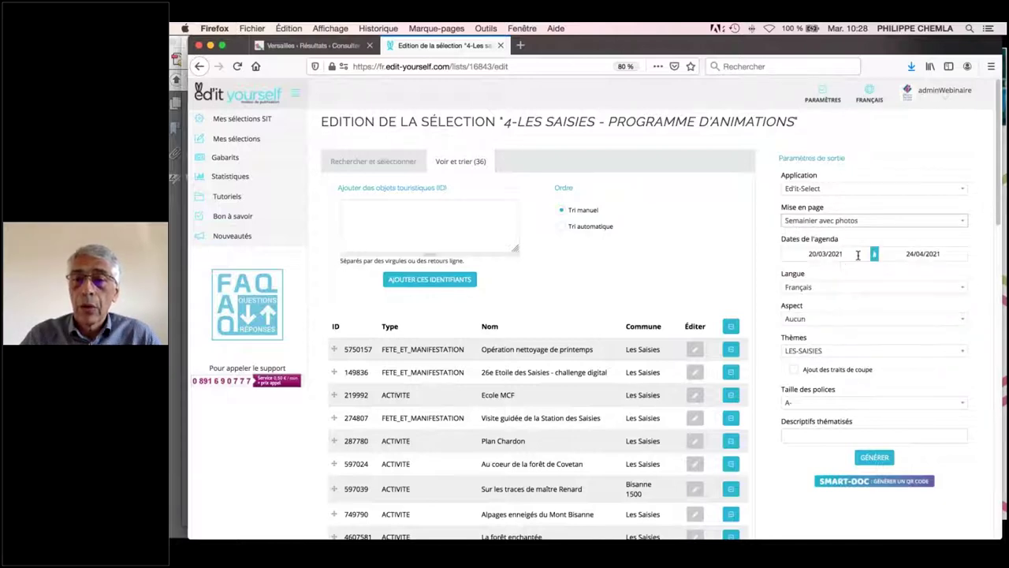
Set the end date of the Les Saisies agenda period to 27/03/2021
{"action": "left_click", "coordinate": [858, 255]}
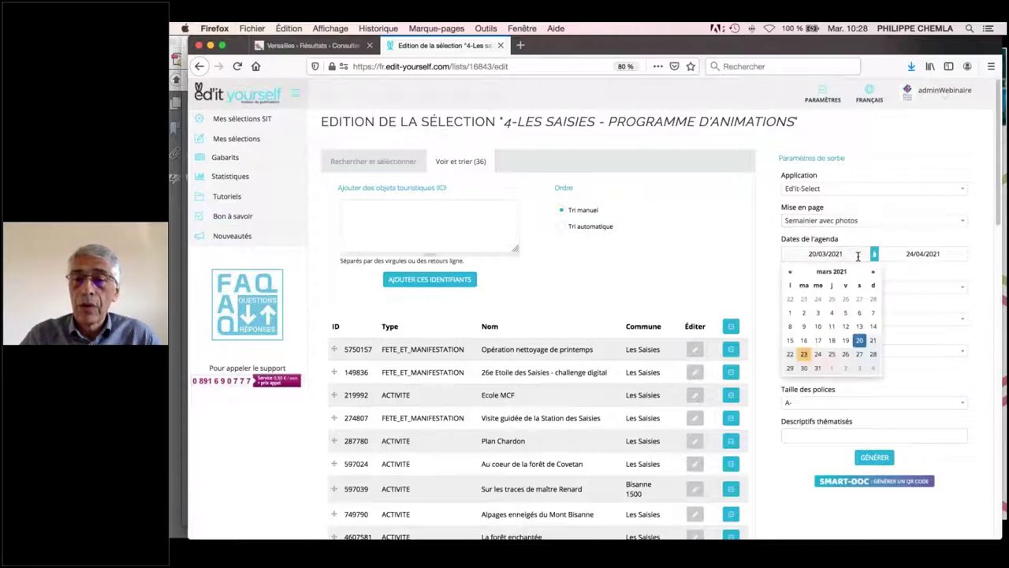
{"action": "left_click", "coordinate": [946, 254]}
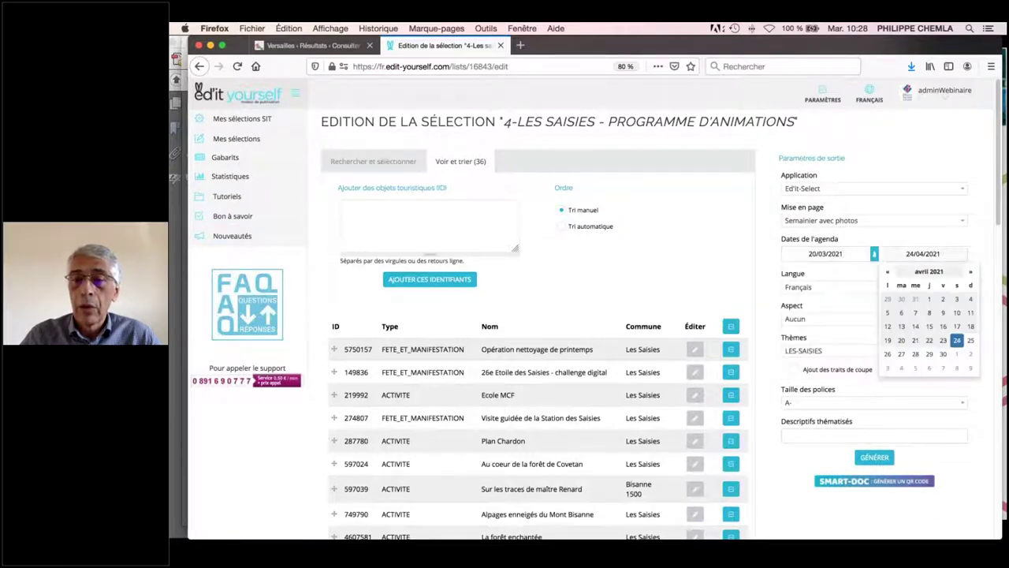
{"action": "left_click", "coordinate": [887, 271]}
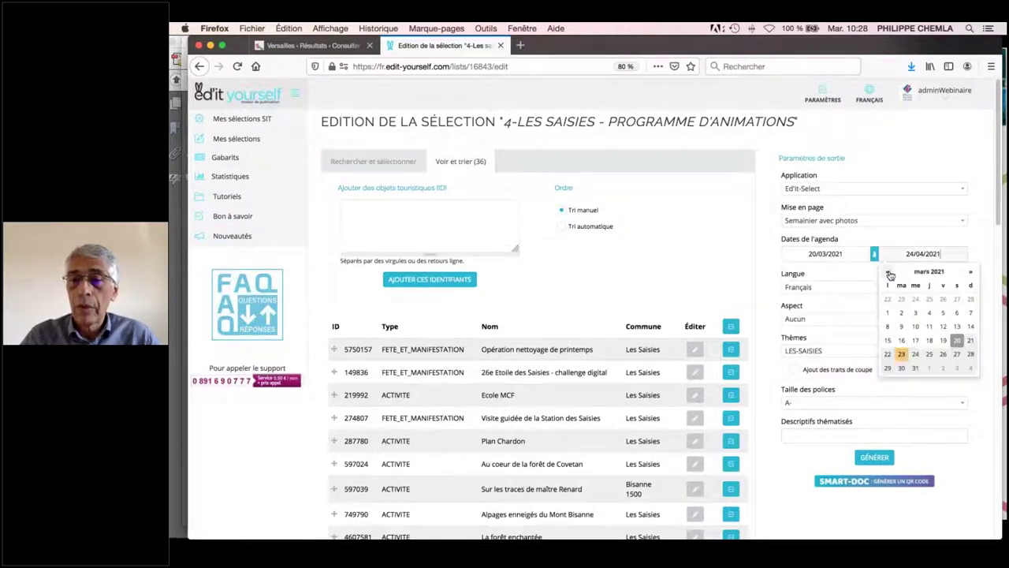
{"action": "left_click", "coordinate": [955, 355]}
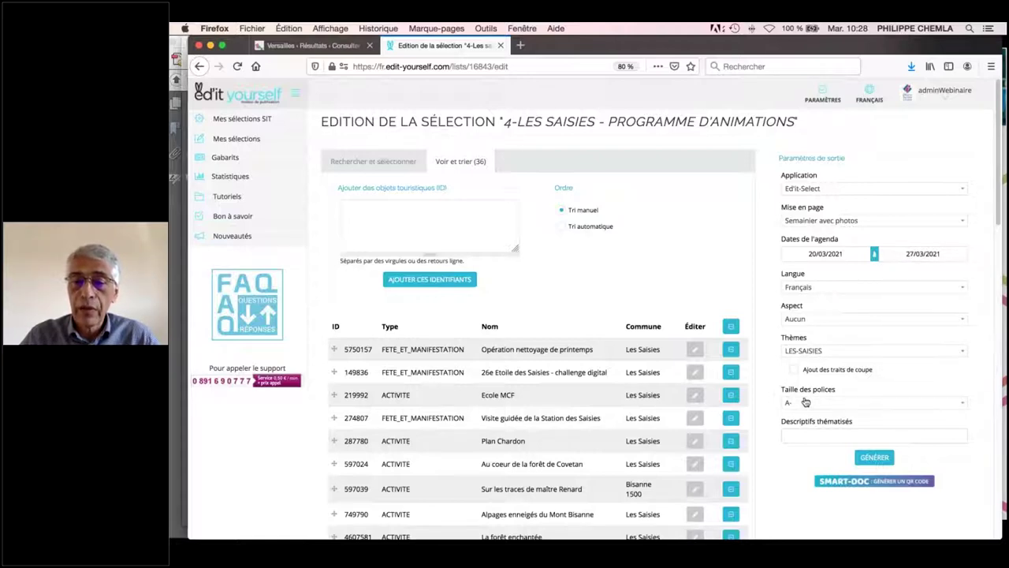
Generate the Les Saisies "Semainier avec photos" PDF, open it in Acrobat and review the daily listings on page 1
{"action": "left_click", "coordinate": [877, 459]}
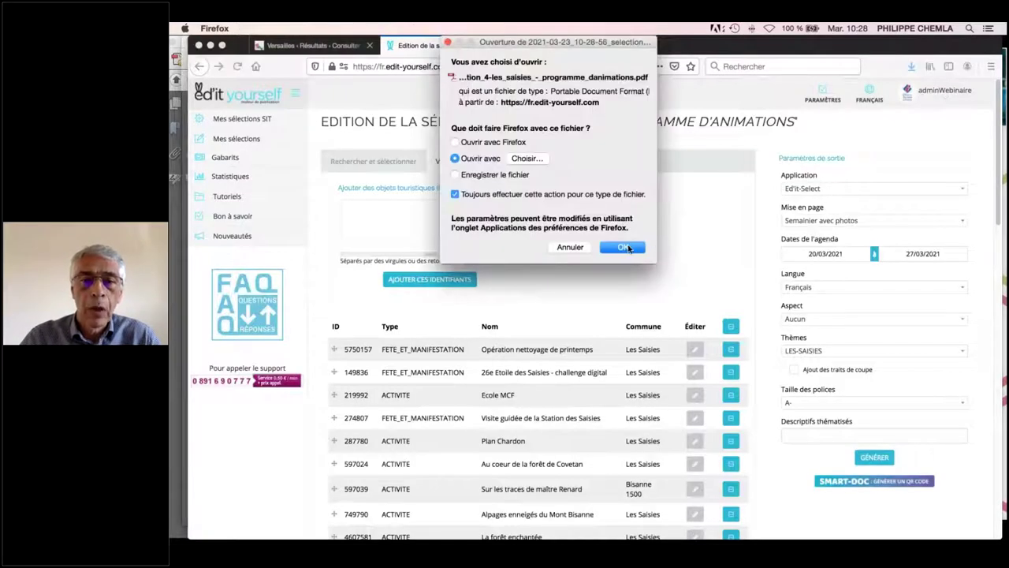
{"action": "left_click", "coordinate": [635, 248]}
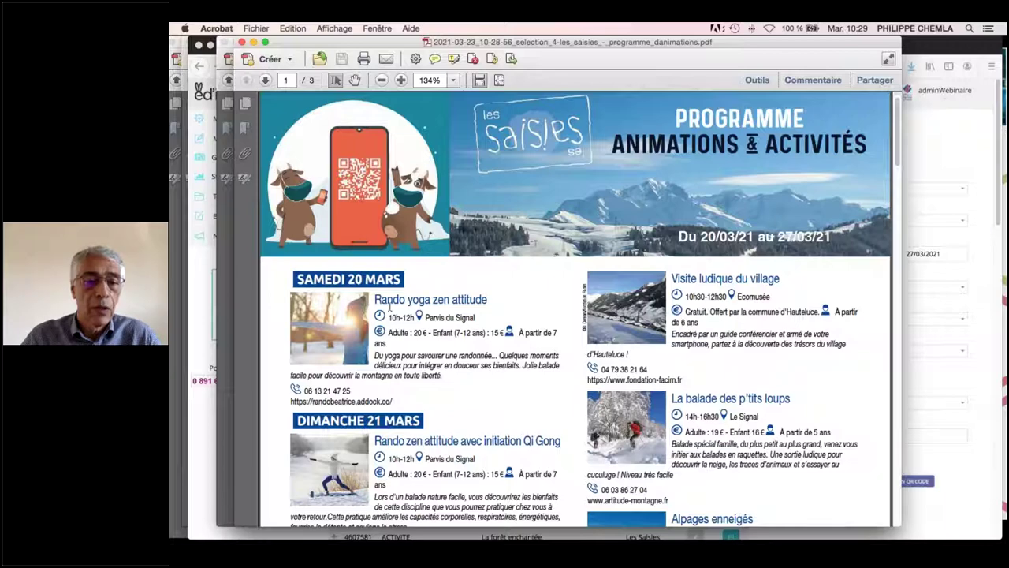
{"action": "scroll", "coordinate": [389, 308], "scroll_direction": "down", "scroll_amount": 10}
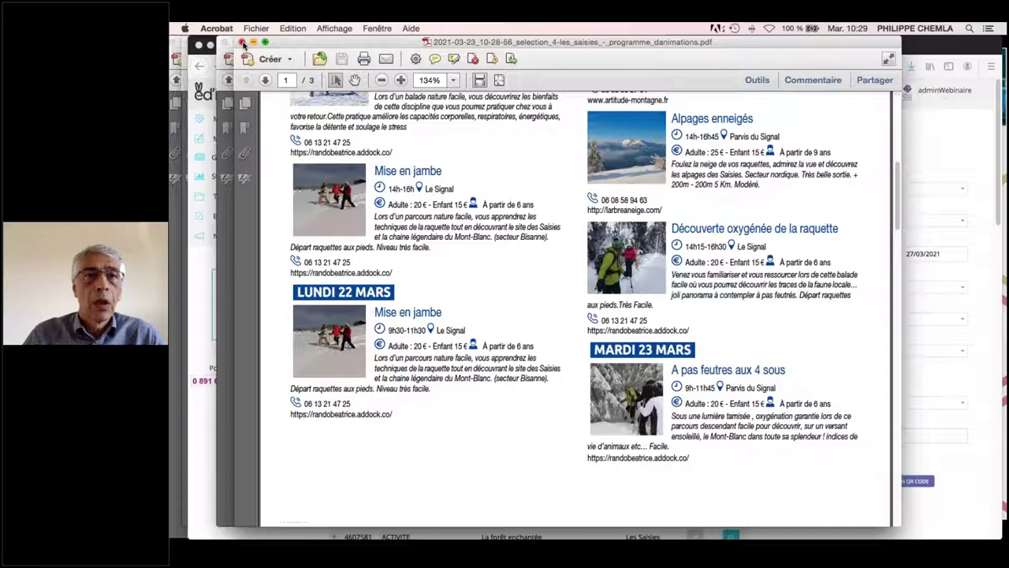
Switch to Firefox and change the Les Saisies selection's layout to "Agenda avec focus et rubriques - photos"
{"action": "left_click", "coordinate": [196, 300]}
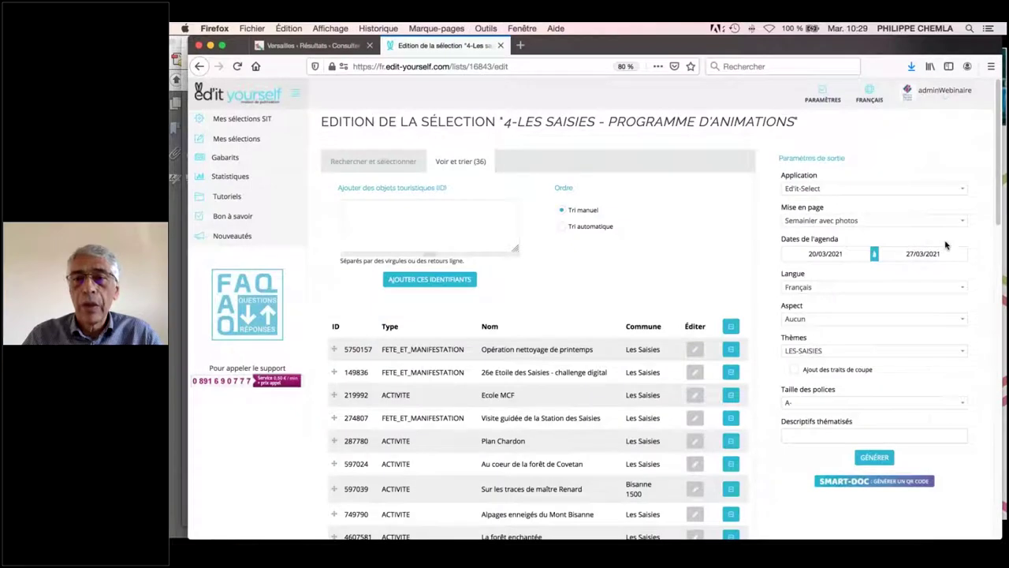
{"action": "left_click", "coordinate": [808, 223]}
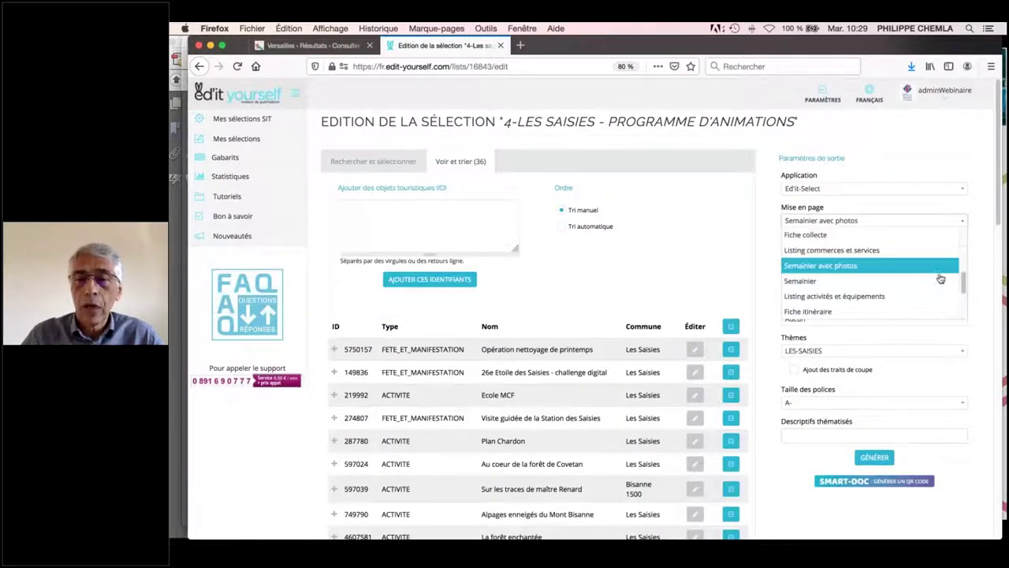
{"action": "left_click_drag", "start_coordinate": [957, 281], "coordinate": [961, 315]}
{"action": "left_click", "coordinate": [947, 312]}
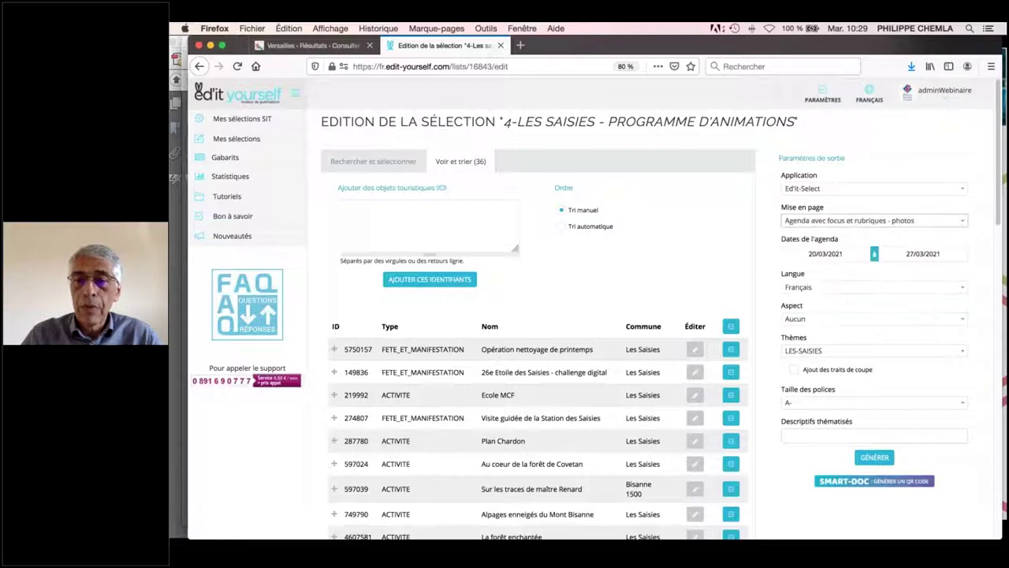
Set the end date of the Les Saisies agenda period to 24/04/2021
{"action": "left_click", "coordinate": [946, 254]}
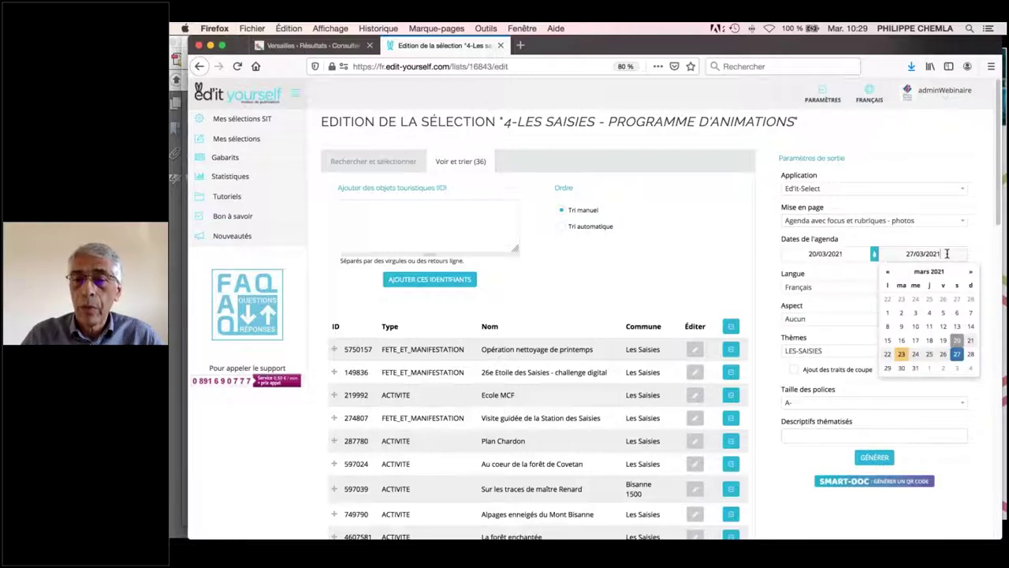
{"action": "left_click", "coordinate": [971, 271]}
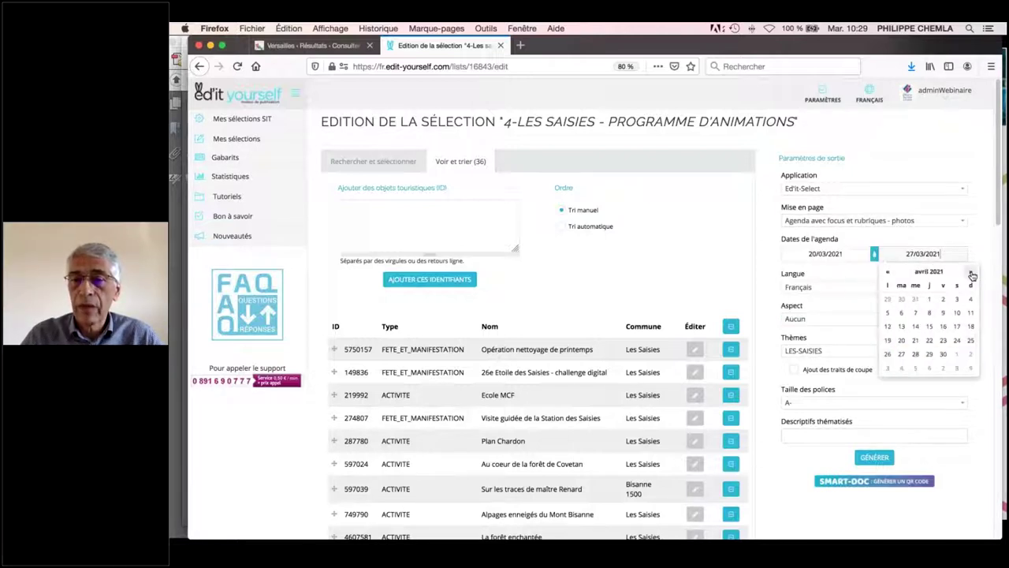
{"action": "left_click", "coordinate": [957, 340]}
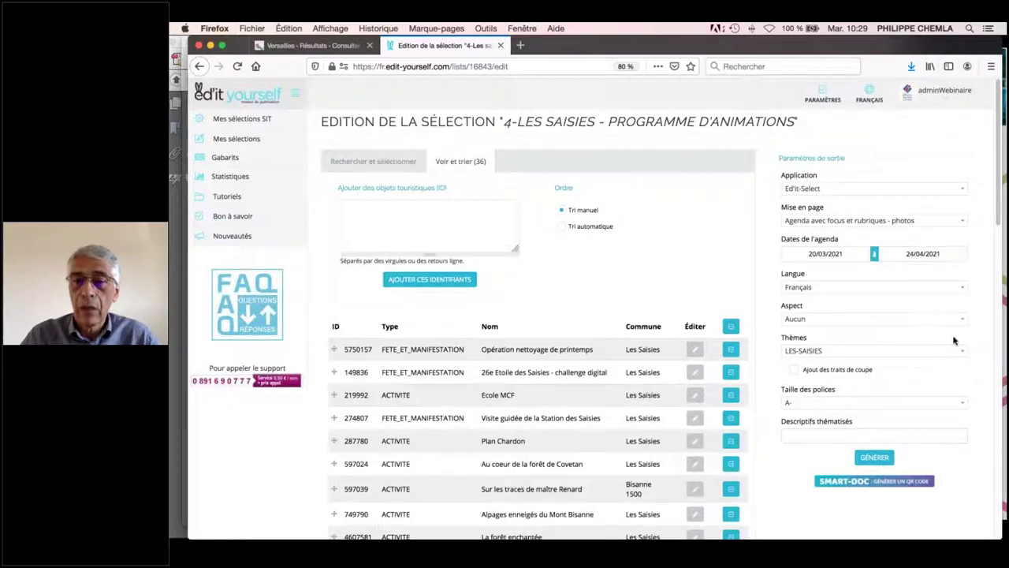
Generate the "Agenda avec focus et rubriques - photos" PDF and open it in Acrobat to view the first dated events
{"action": "left_click", "coordinate": [877, 459]}
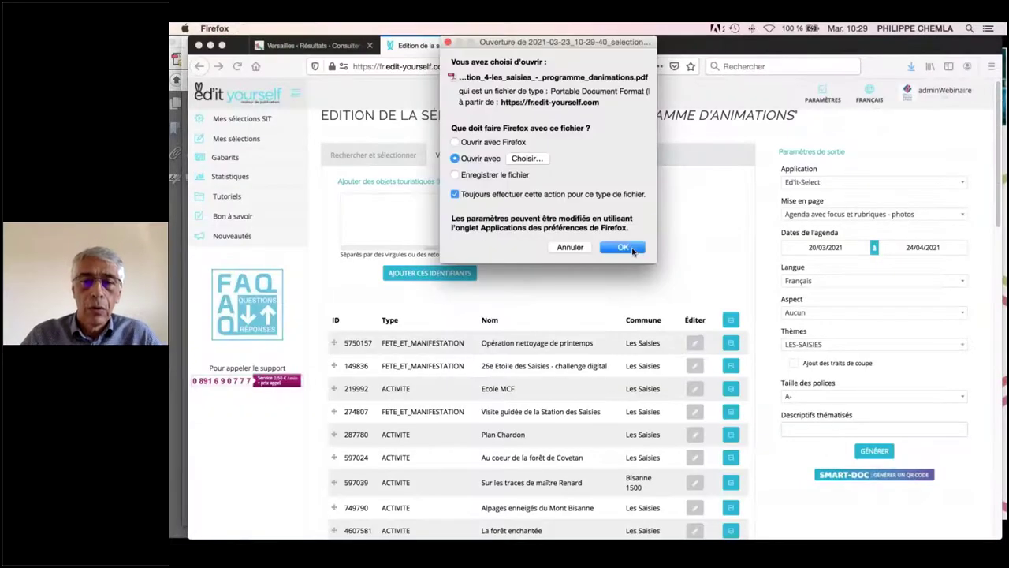
{"action": "left_click", "coordinate": [624, 248]}
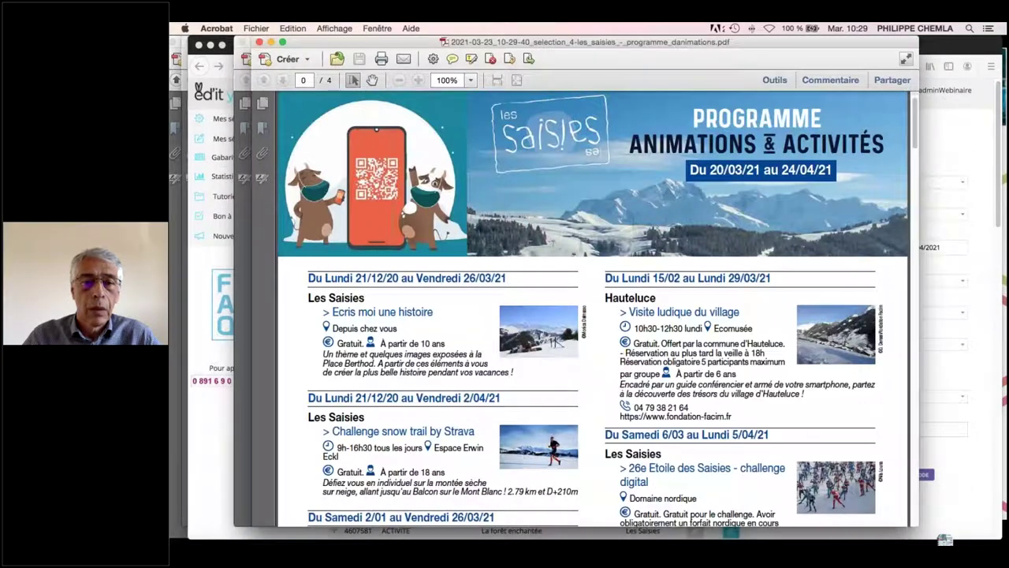
{"action": "scroll", "coordinate": [478, 236], "scroll_direction": "down", "scroll_amount": 5}
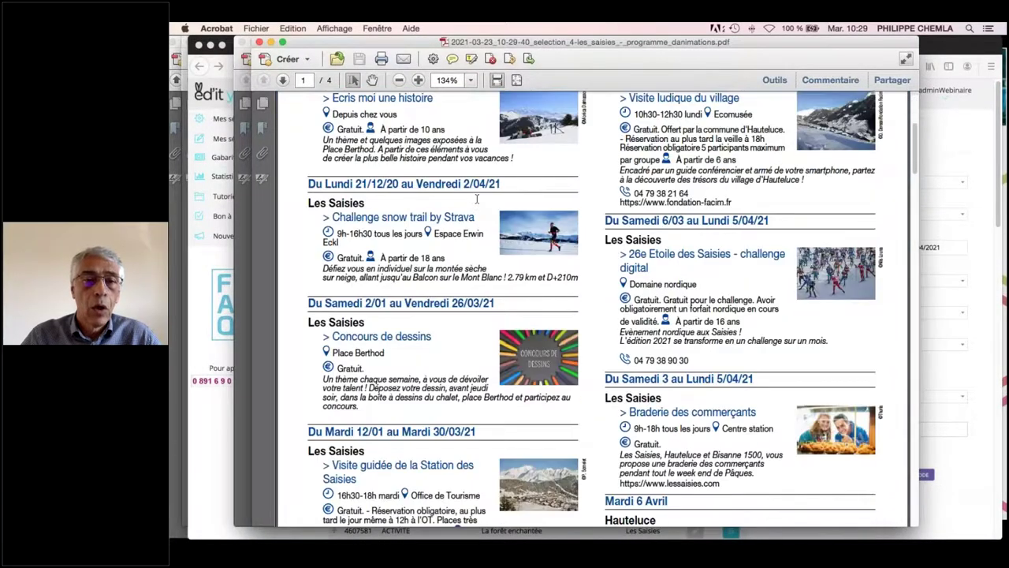
{"action": "scroll", "coordinate": [496, 213], "scroll_direction": "up", "scroll_amount": 4}
{"action": "scroll", "coordinate": [496, 213], "scroll_direction": "up", "scroll_amount": 1}
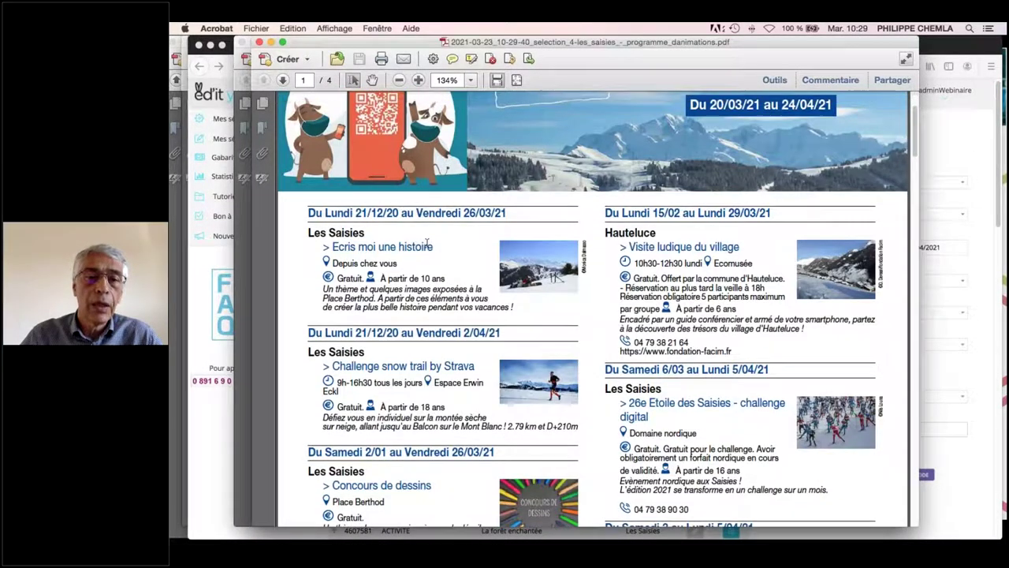
Review the agenda's dated events and its MARCHÉS, ACTIVITÉS and JEUX DE PÂQUES sections through page 4
{"action": "scroll", "coordinate": [593, 309], "scroll_direction": "down", "scroll_amount": 10}
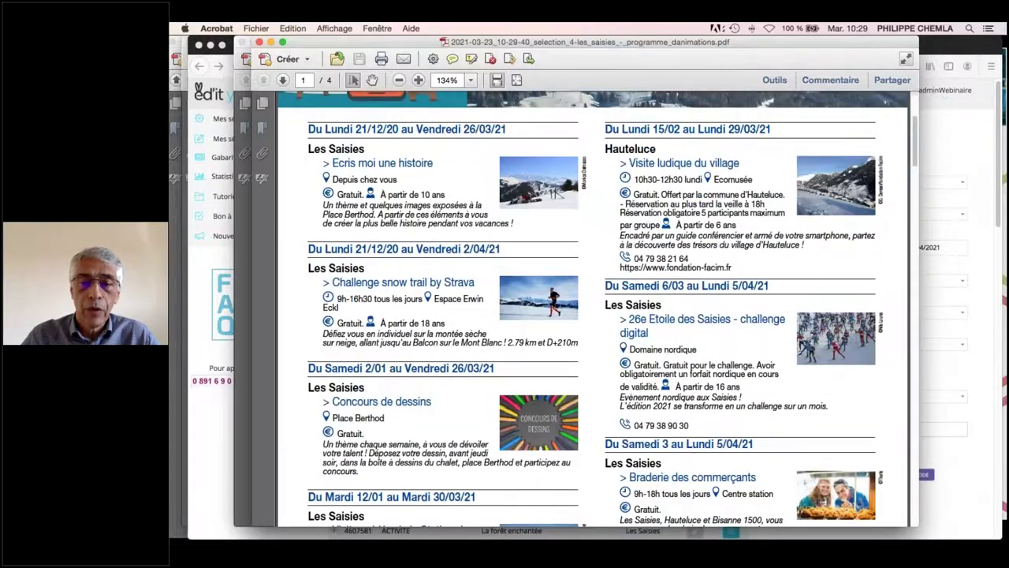
{"action": "scroll", "coordinate": [593, 310], "scroll_direction": "down", "scroll_amount": 10}
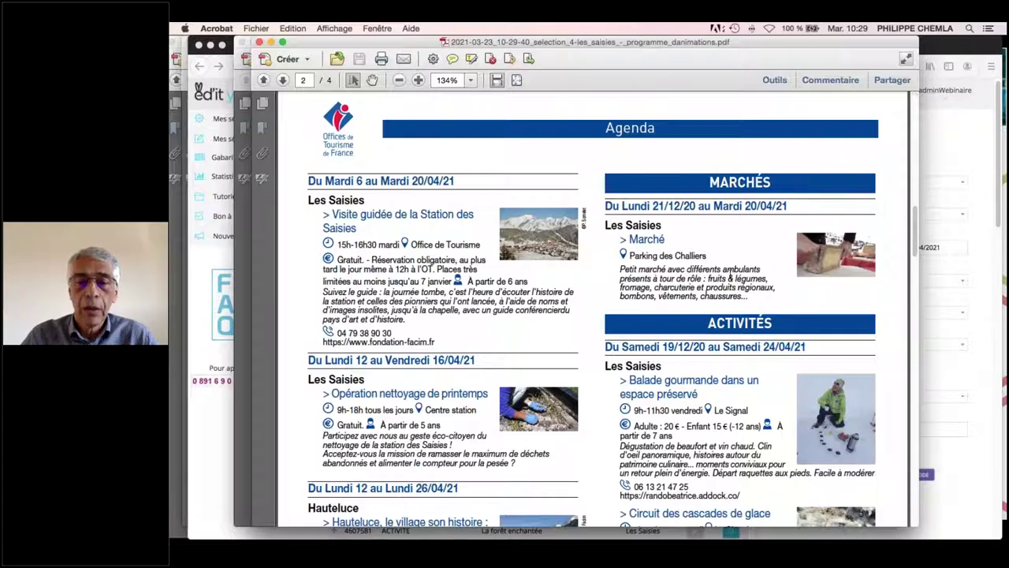
{"action": "scroll", "coordinate": [730, 276], "scroll_direction": "down", "scroll_amount": 10}
{"action": "scroll", "coordinate": [359, 515], "scroll_direction": "down", "scroll_amount": 10}
{"action": "scroll", "coordinate": [668, 282], "scroll_direction": "down", "scroll_amount": 15}
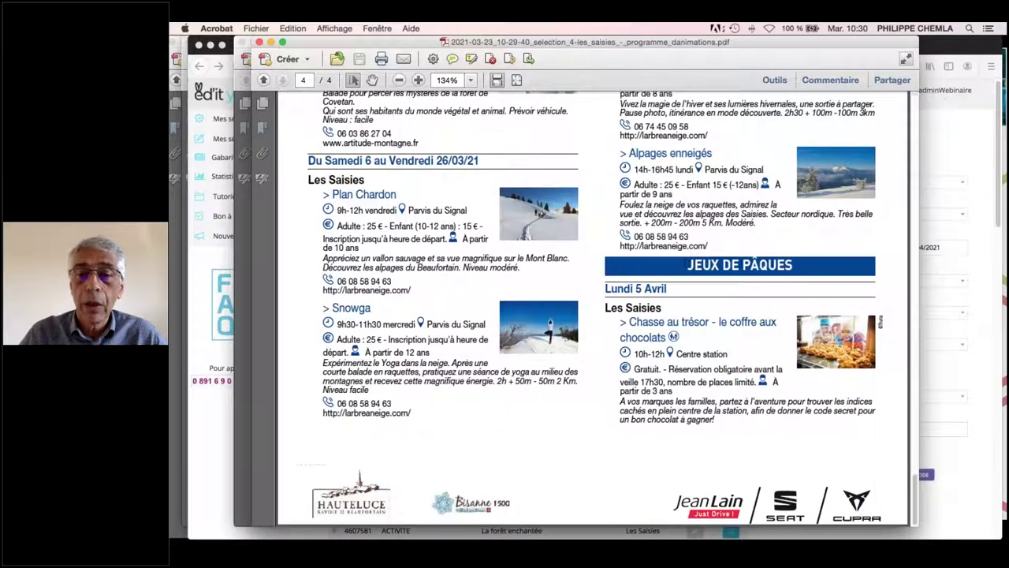
Switch to Firefox and open the "Agenda sur mesure" settings
{"action": "left_click", "coordinate": [972, 479]}
{"action": "left_click", "coordinate": [823, 94]}
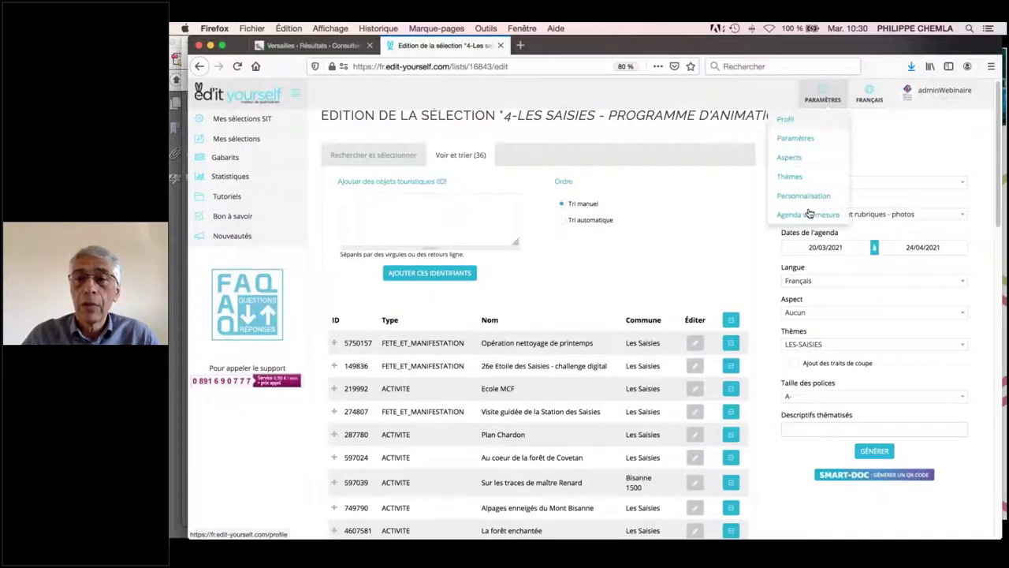
{"action": "left_click", "coordinate": [810, 216]}
Examine the Zoom identifiers and the category-based rubrics, including the categories offered for the MARCHÉS rubric
{"action": "left_click", "coordinate": [371, 237]}
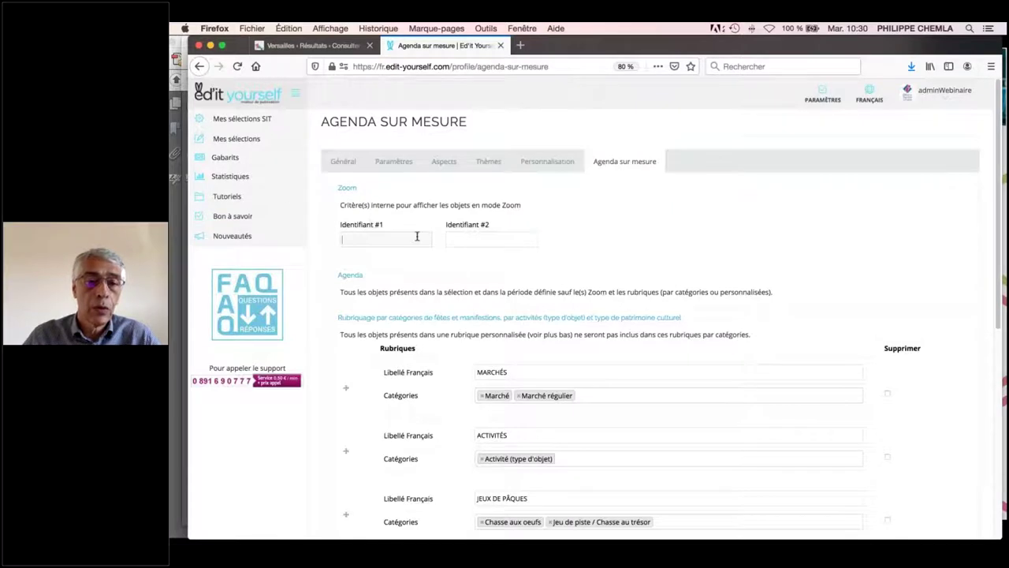
{"action": "scroll", "coordinate": [547, 341], "scroll_direction": "down", "scroll_amount": 3}
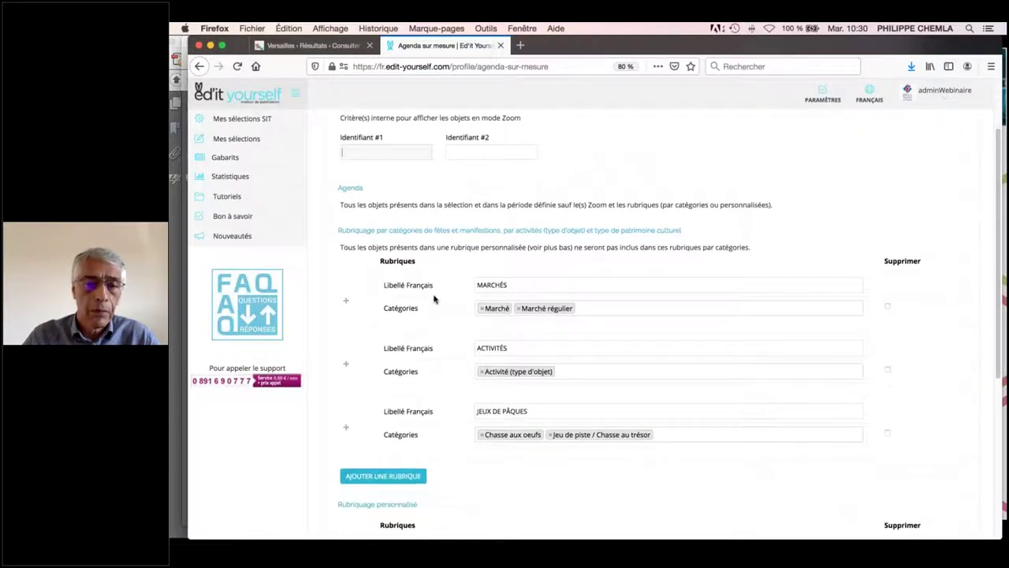
{"action": "left_click", "coordinate": [604, 308]}
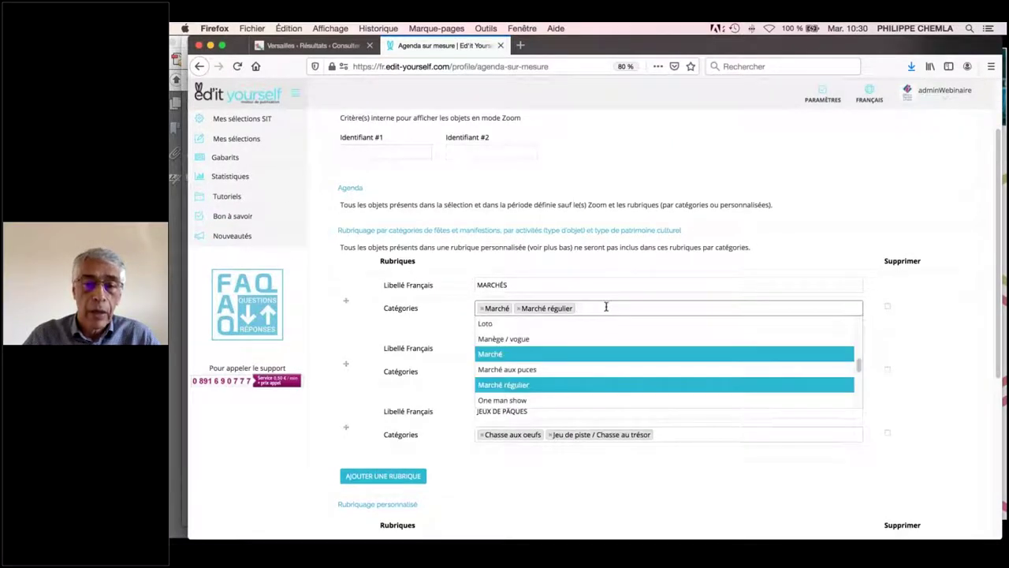
{"action": "left_click", "coordinate": [683, 484]}
{"action": "scroll", "coordinate": [456, 381], "scroll_direction": "down", "scroll_amount": 3}
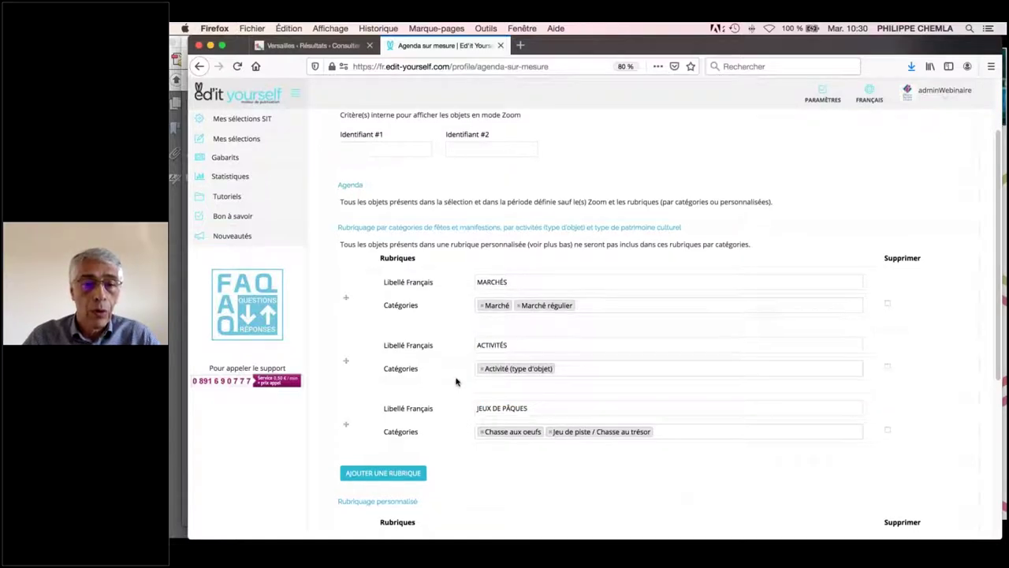
Examine the custom ÉQUIPEMENTS rubric, its filter by identifiers, and the label language and commune grouping options
{"action": "scroll", "coordinate": [456, 379], "scroll_direction": "down", "scroll_amount": 3}
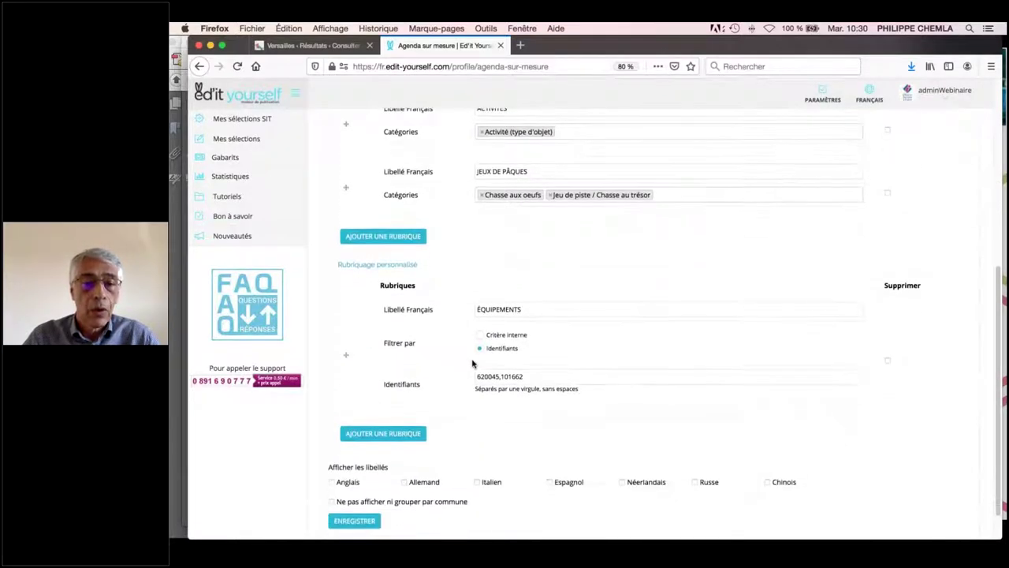
{"action": "left_click", "coordinate": [520, 310]}
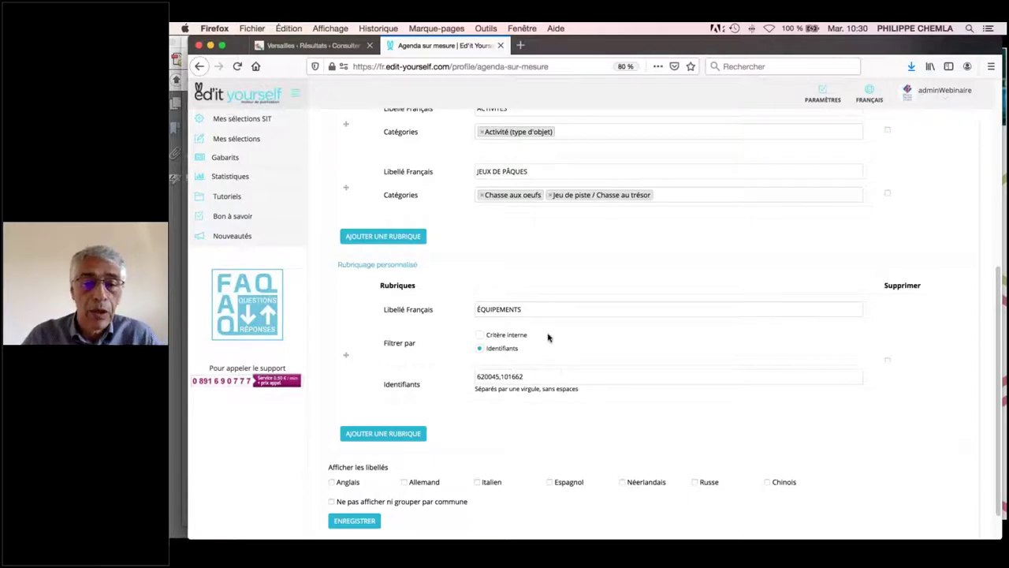
{"action": "scroll", "coordinate": [544, 350], "scroll_direction": "down", "scroll_amount": 1}
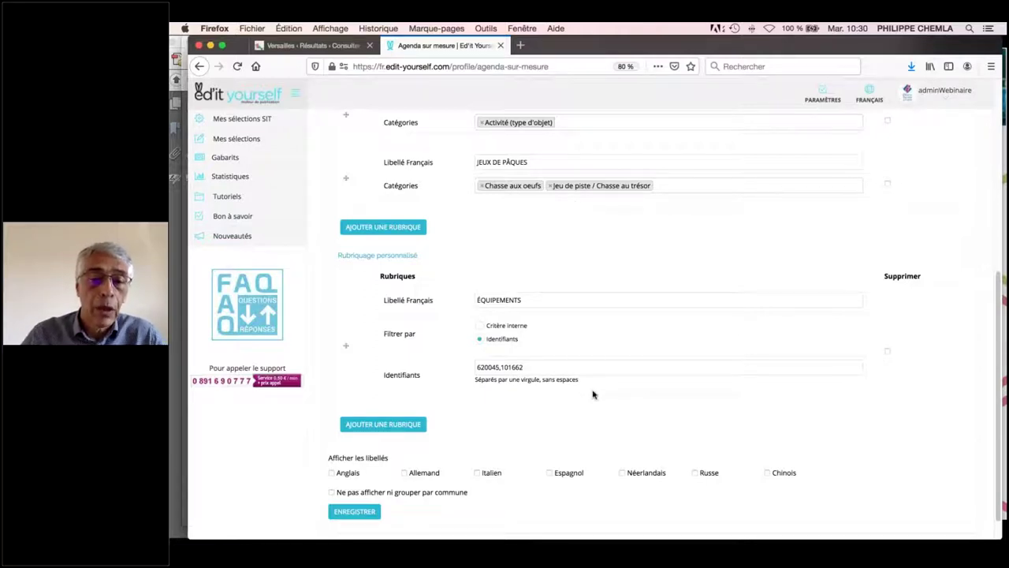
{"action": "scroll", "coordinate": [583, 338], "scroll_direction": "down", "scroll_amount": 3}
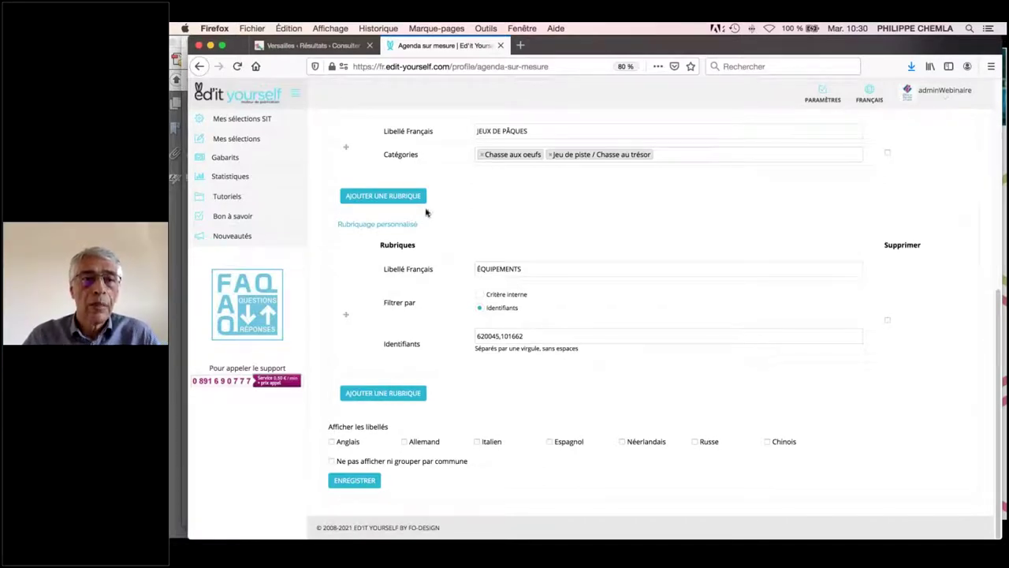
Return to the saved selections, generate the "5-Meribel - Hébergement russe" PDF and open it in Acrobat
{"action": "left_click", "coordinate": [237, 139]}
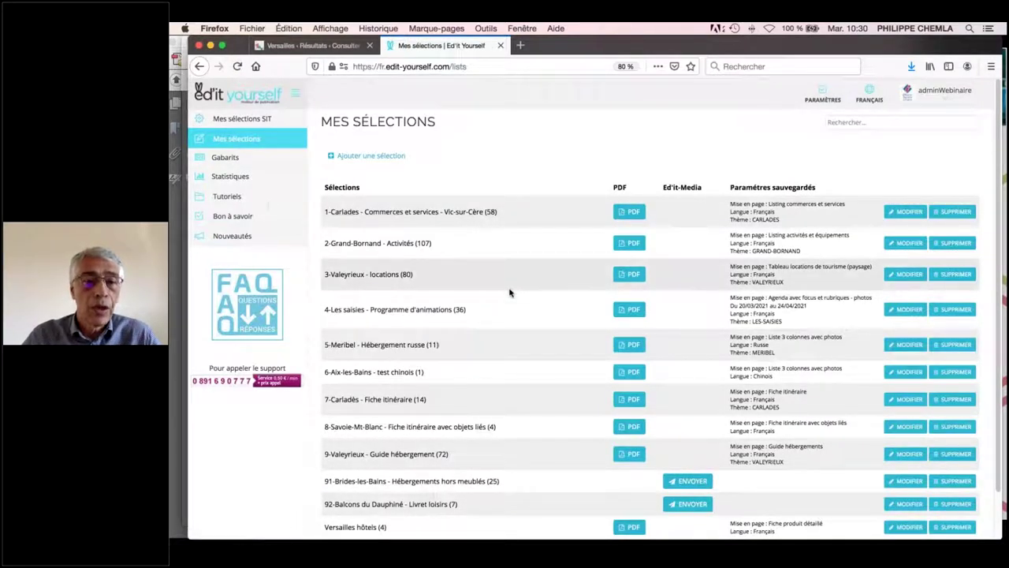
{"action": "scroll", "coordinate": [509, 293], "scroll_direction": "down", "scroll_amount": 2}
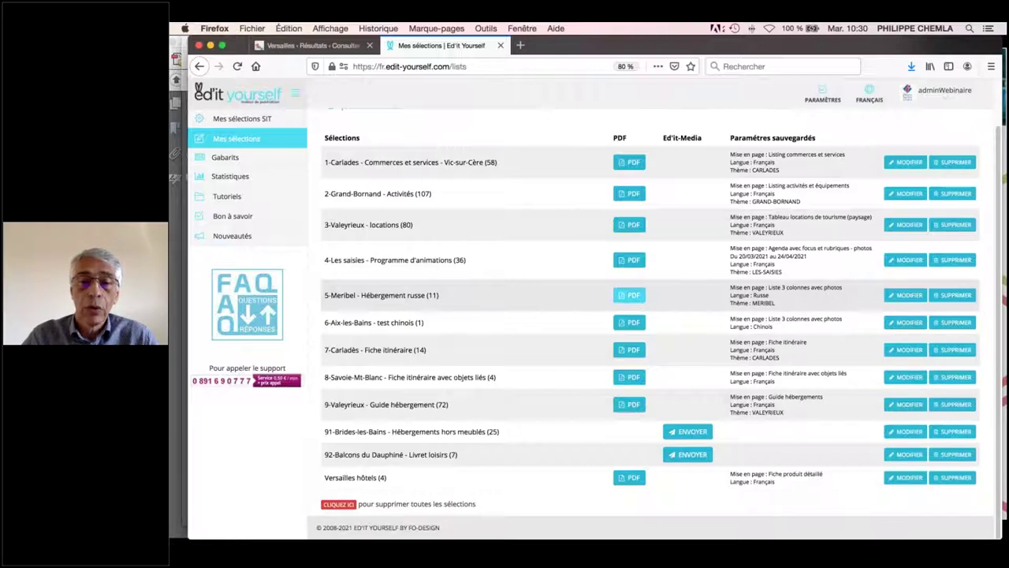
{"action": "left_click", "coordinate": [645, 295]}
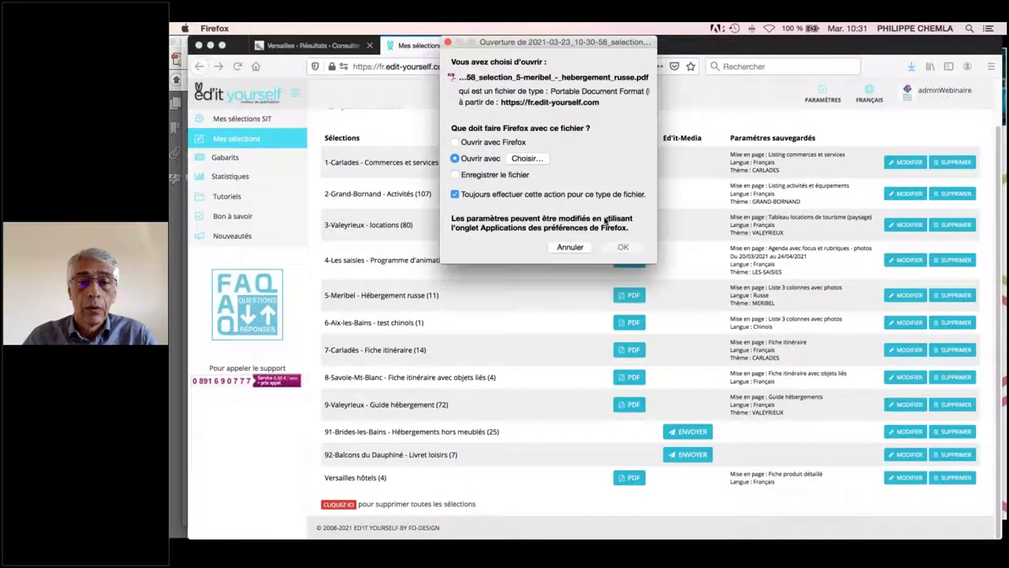
{"action": "left_click", "coordinate": [623, 248]}
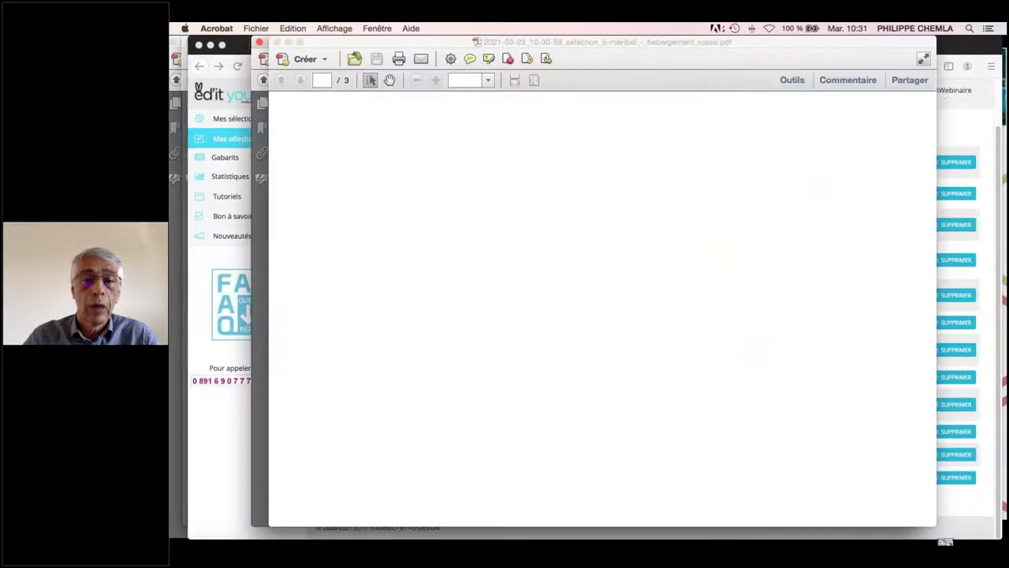
Review the Russian hotel listings on page 1 of the Méribel brochure
{"action": "scroll", "coordinate": [623, 309], "scroll_direction": "down", "scroll_amount": 2}
{"action": "scroll", "coordinate": [741, 140], "scroll_direction": "up", "scroll_amount": 1}
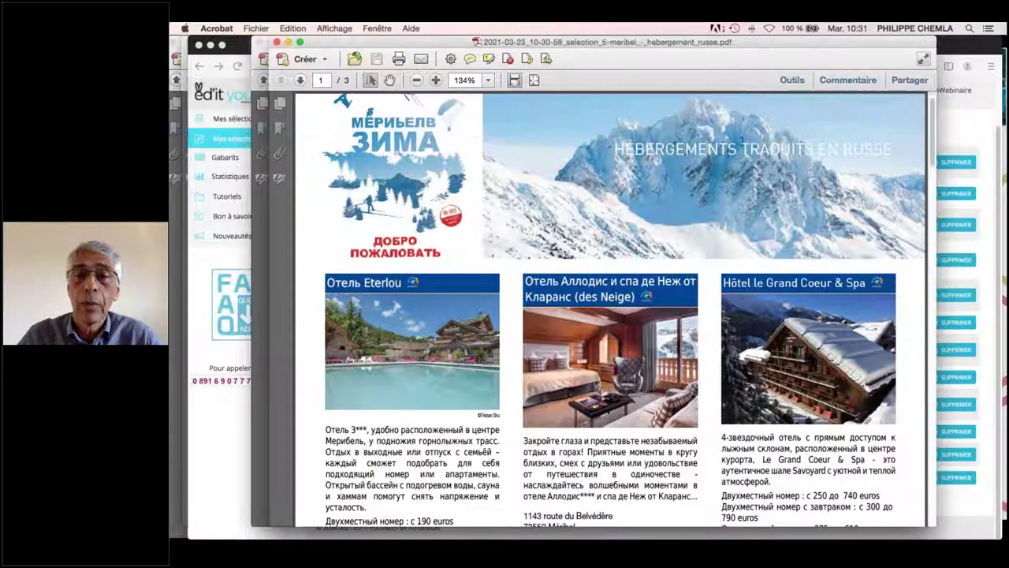
{"action": "scroll", "coordinate": [611, 308], "scroll_direction": "down", "scroll_amount": 5}
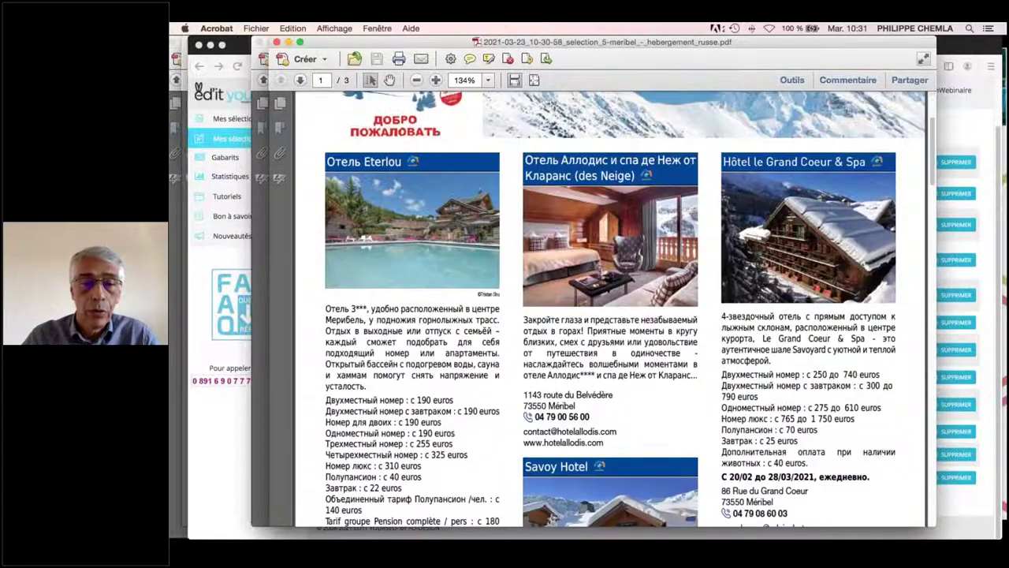
Switch to Firefox, generate the "6-Aix-les-Bains - test chinois" PDF and view its restaurant listing in Acrobat
{"action": "left_click", "coordinate": [228, 424]}
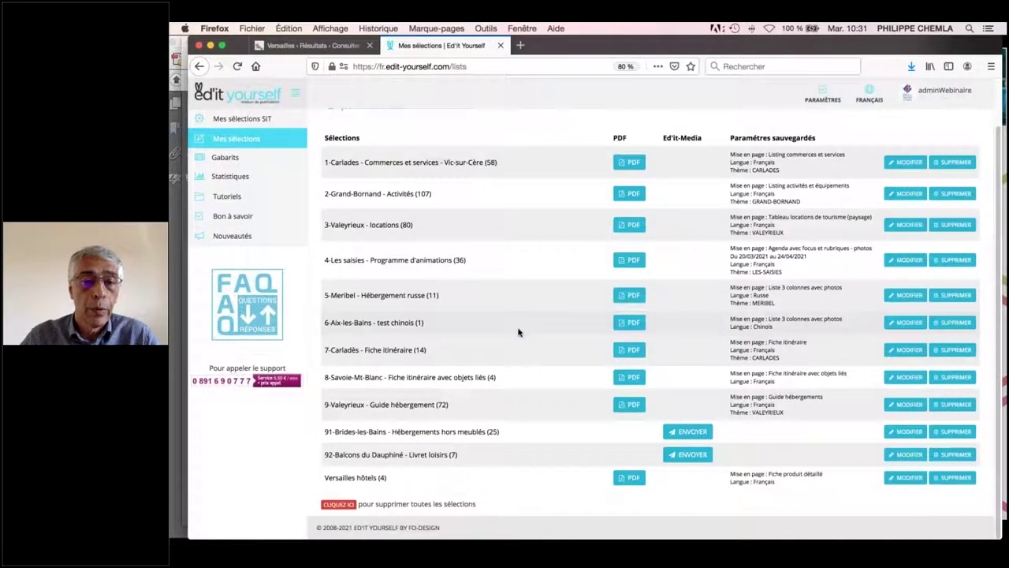
{"action": "left_click", "coordinate": [635, 323]}
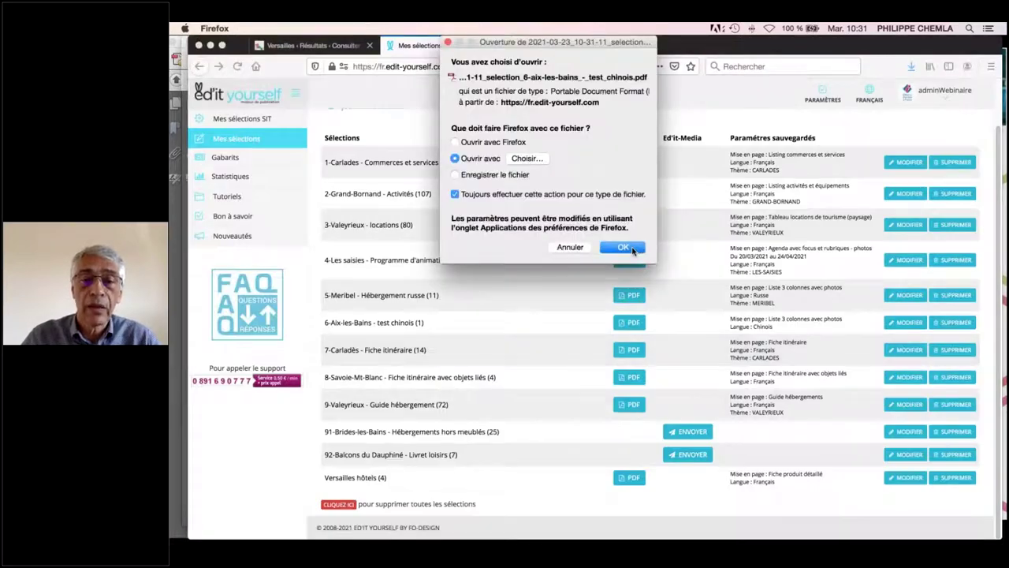
{"action": "left_click", "coordinate": [623, 248]}
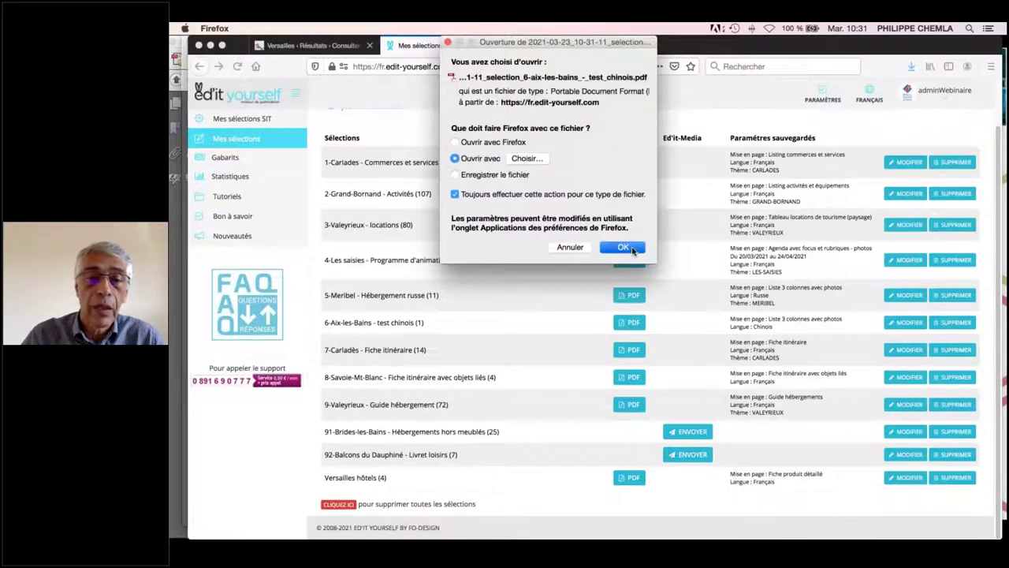
{"action": "scroll", "coordinate": [599, 393], "scroll_direction": "down", "scroll_amount": 5}
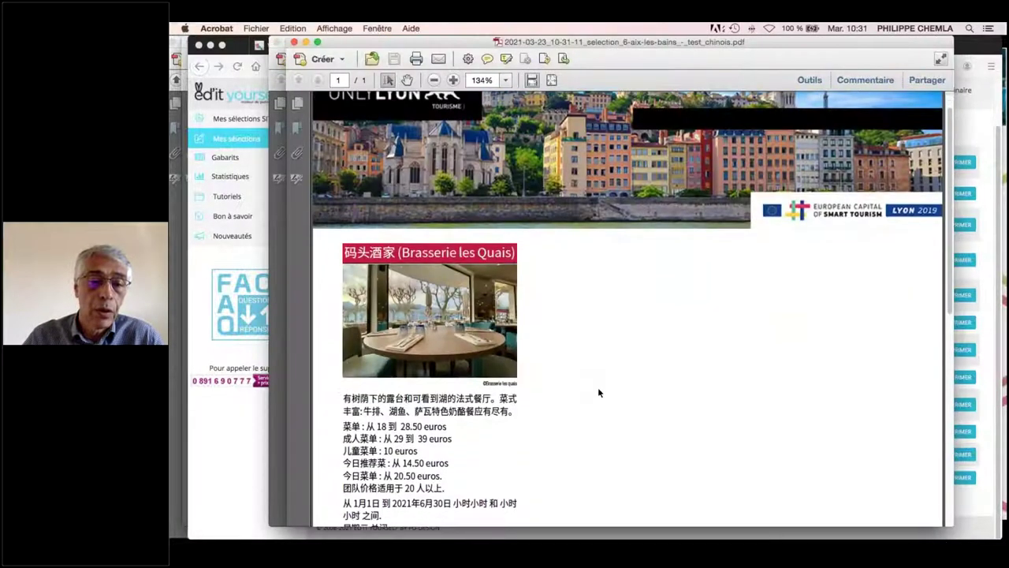
Switch to Firefox, generate the "7-Carladès - Fiche itinéraire" PDF from the saved selections and open it in Acrobat
{"action": "left_click", "coordinate": [232, 429]}
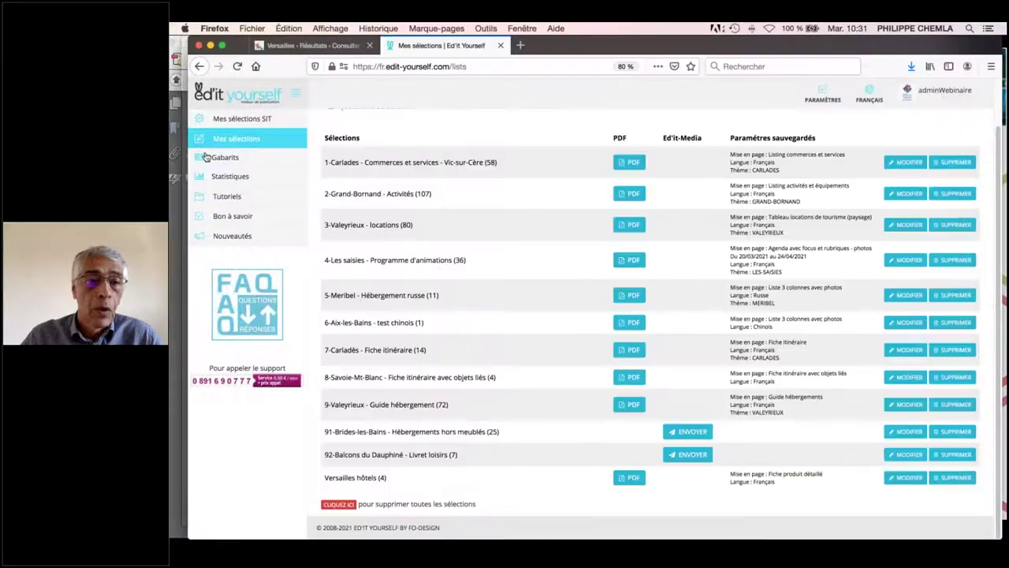
{"action": "left_click", "coordinate": [249, 146]}
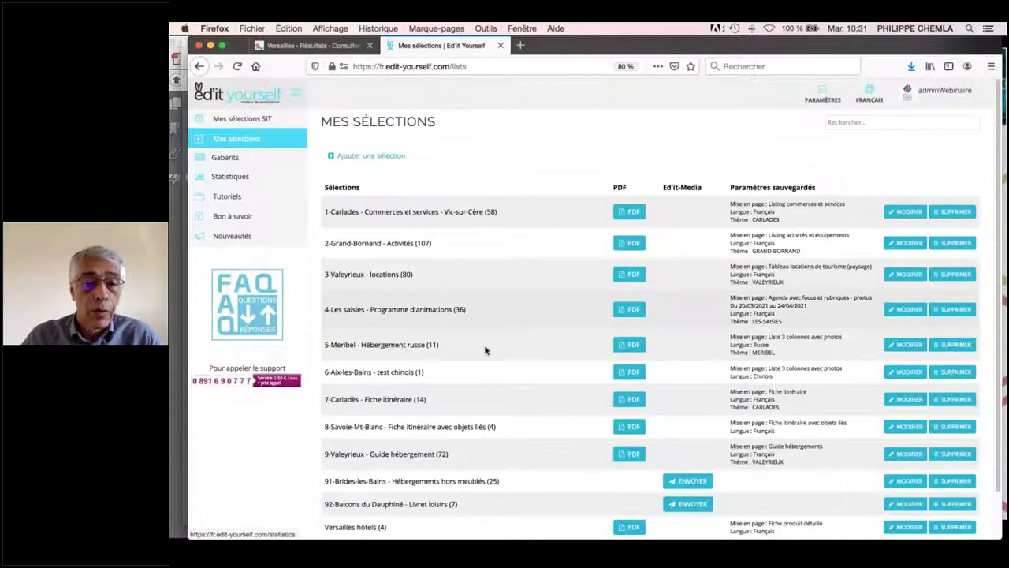
{"action": "scroll", "coordinate": [512, 365], "scroll_direction": "down", "scroll_amount": 2}
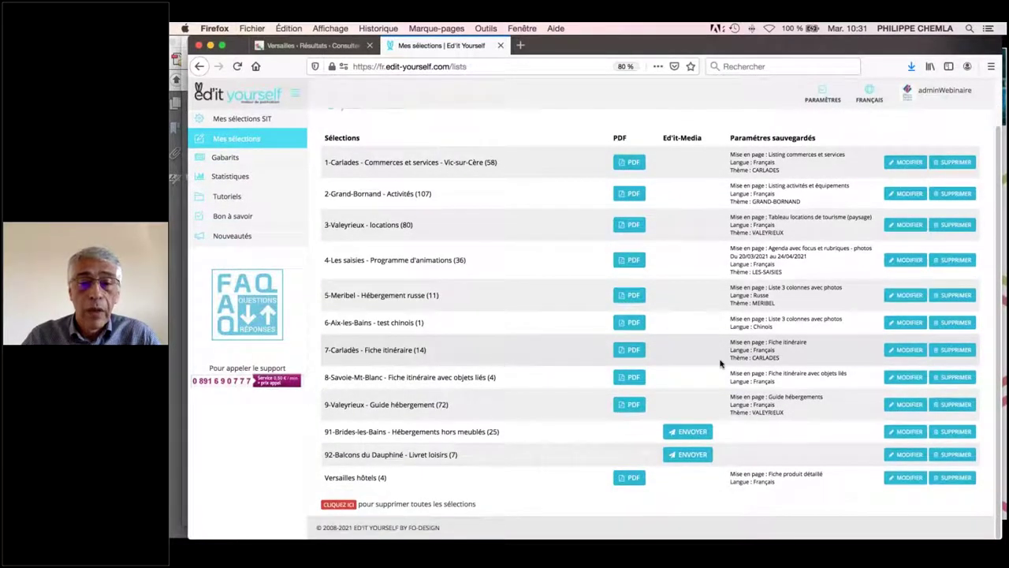
{"action": "left_click", "coordinate": [629, 349]}
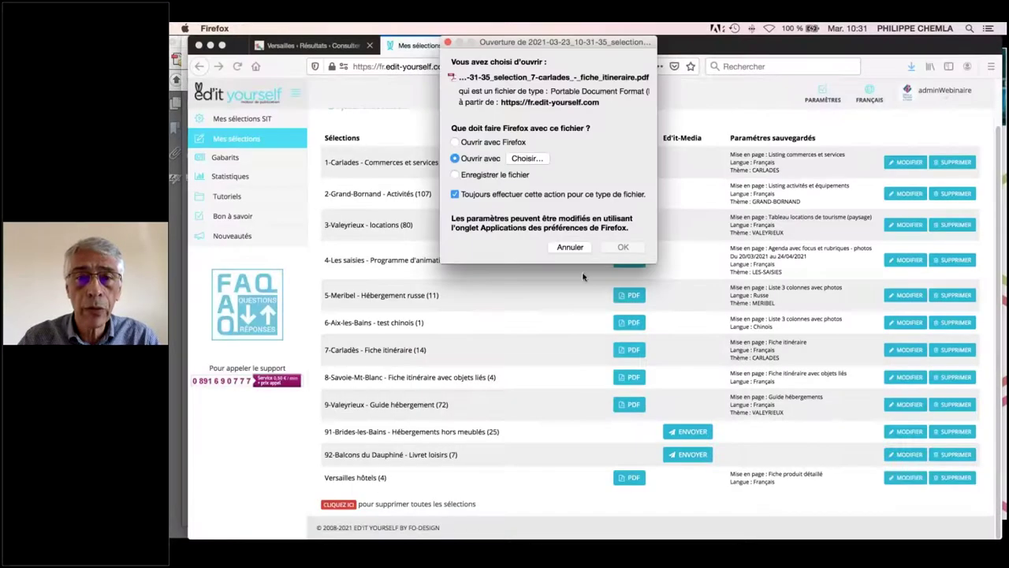
{"action": "left_click", "coordinate": [635, 251]}
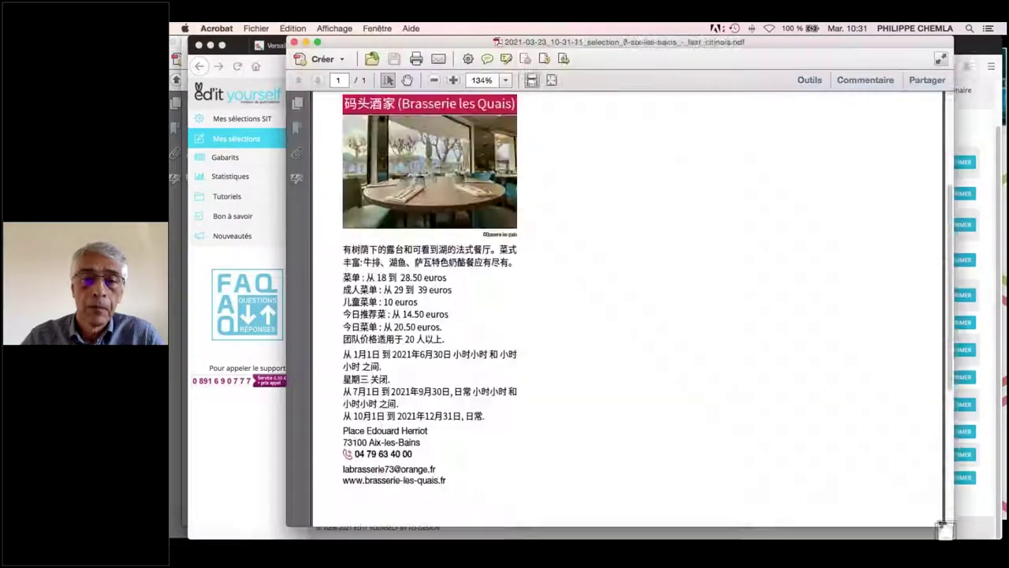
Review the two pages of the "Entre Cère et Goul" itinerary sheet at full-page size, highlighting its "À découvrir" text
{"action": "scroll", "coordinate": [633, 249], "scroll_direction": "down", "scroll_amount": 4}
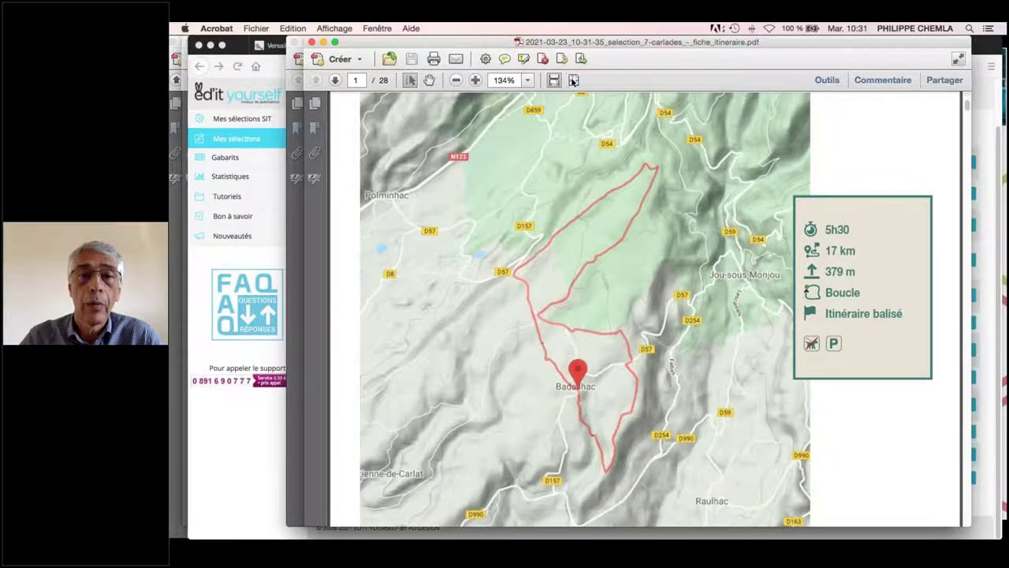
{"action": "key", "text": "super+0"}
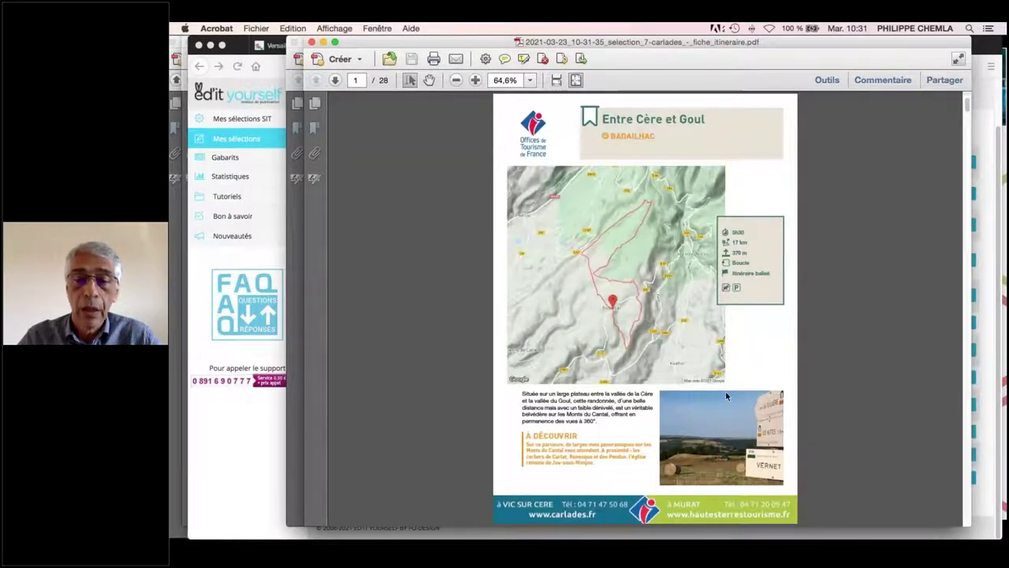
{"action": "left_click_drag", "start_coordinate": [594, 464], "coordinate": [526, 435]}
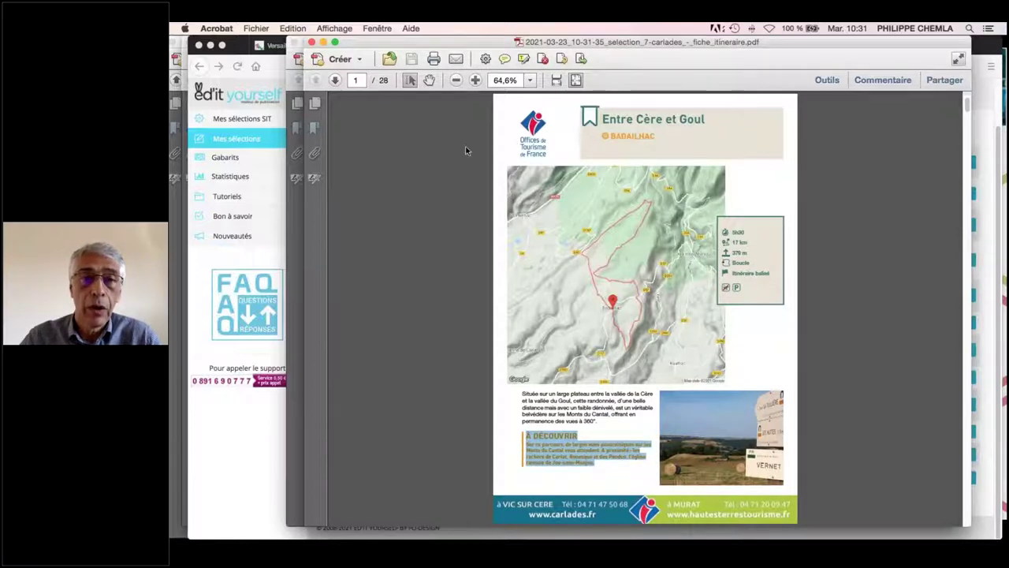
{"action": "left_click", "coordinate": [334, 81]}
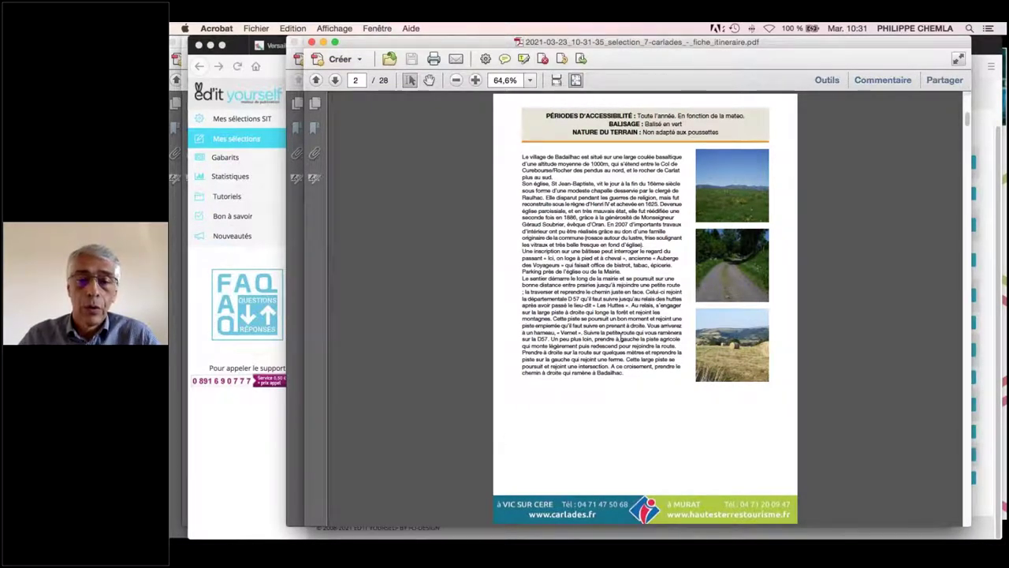
{"action": "left_click", "coordinate": [315, 79]}
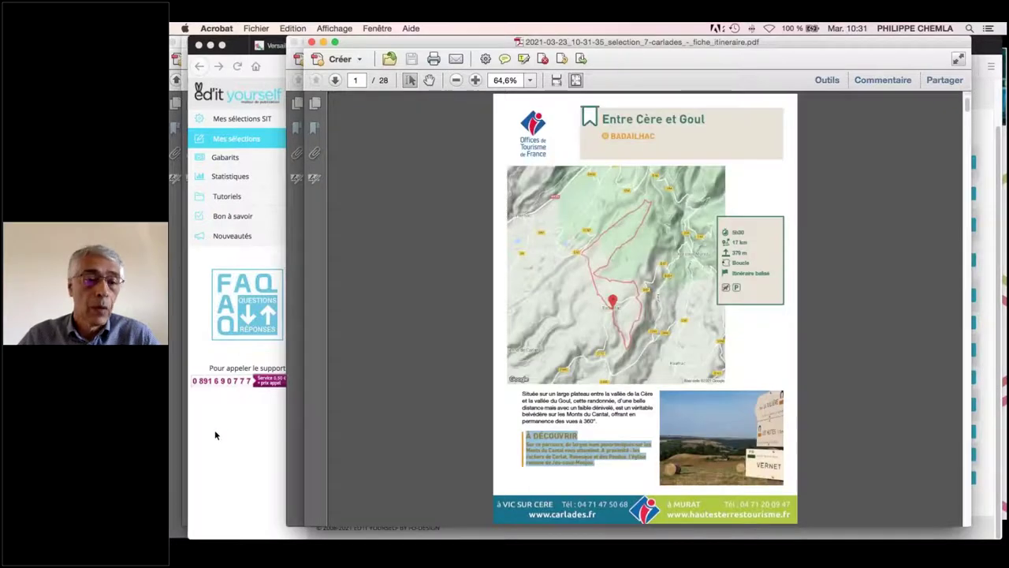
Switch to Firefox, generate the "8-Savoie-Mt-Blanc - Fiche itinéraire avec objets liés" PDF and view its first two pages in Acrobat
{"action": "key", "text": "super+Tab"}
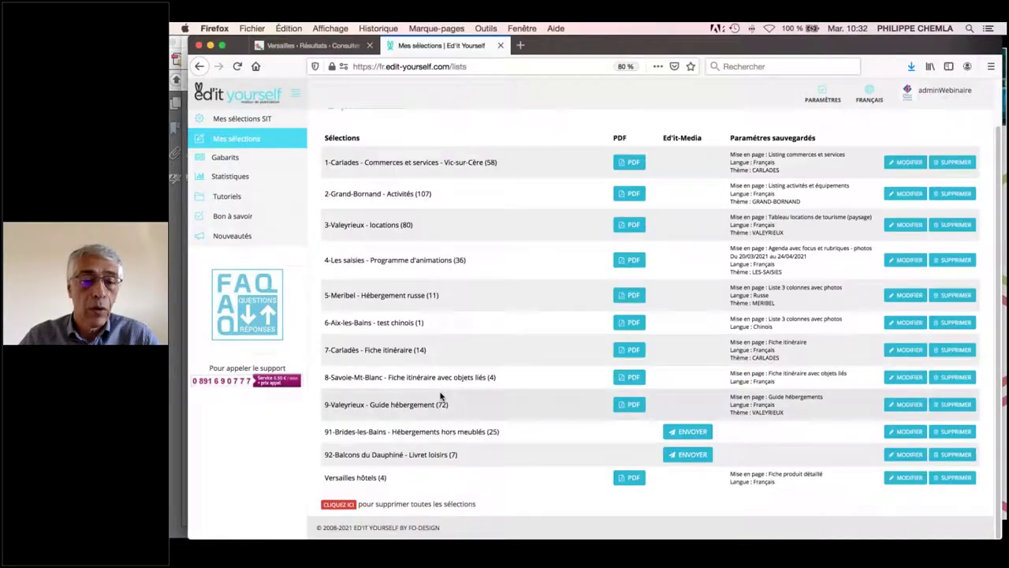
{"action": "left_click", "coordinate": [628, 378]}
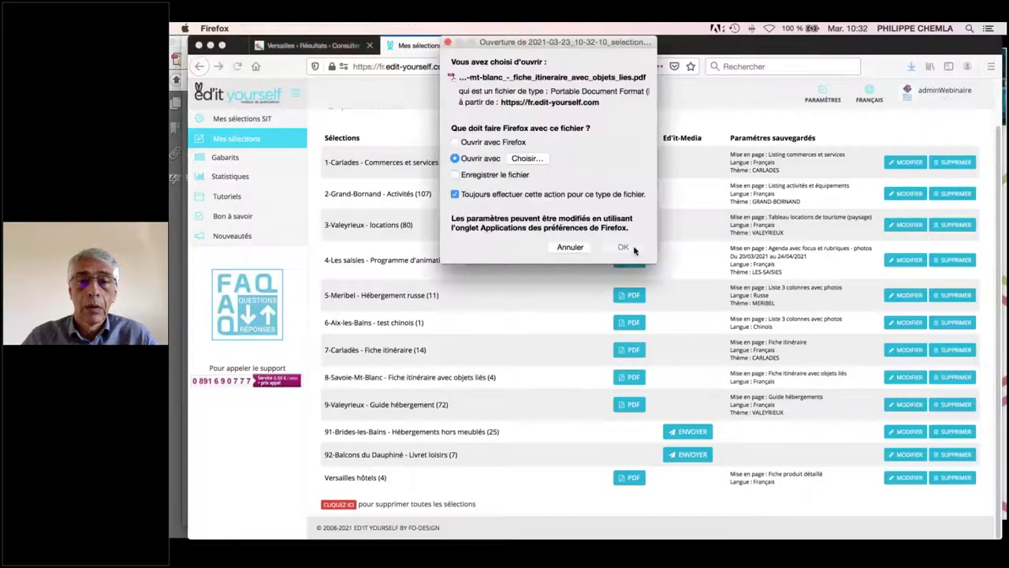
{"action": "left_click", "coordinate": [636, 249]}
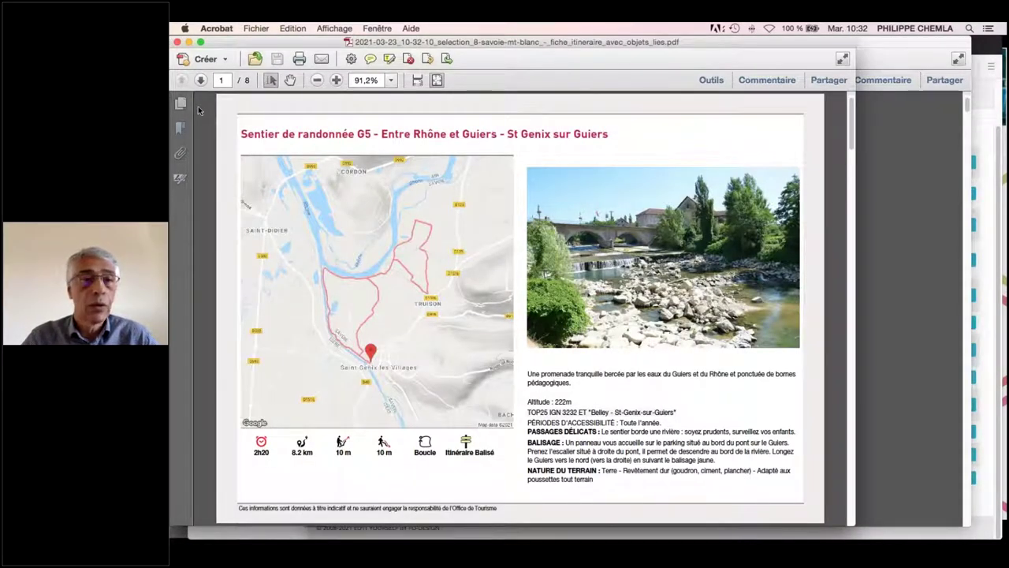
{"action": "left_click", "coordinate": [200, 80]}
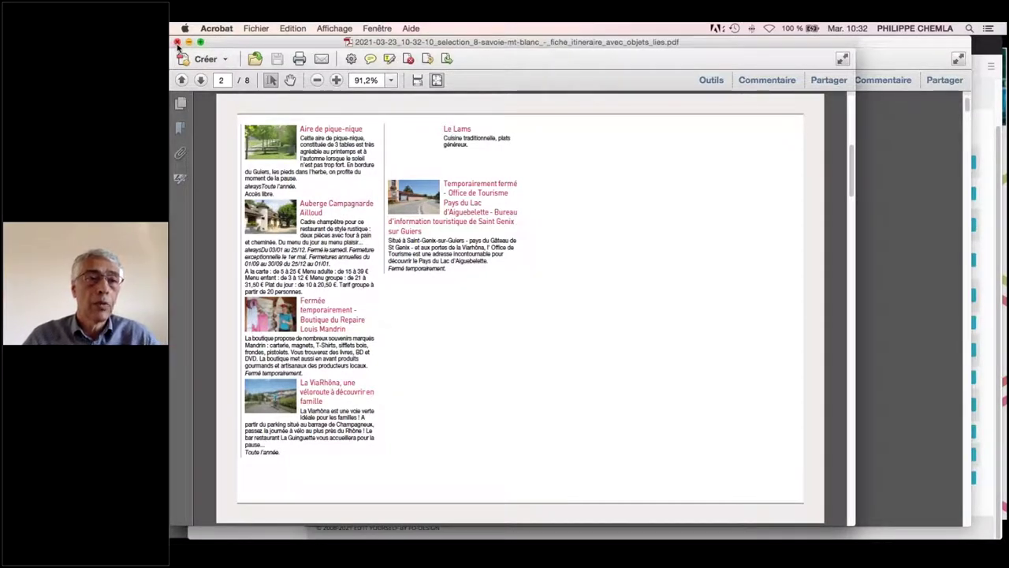
{"action": "left_click", "coordinate": [182, 79]}
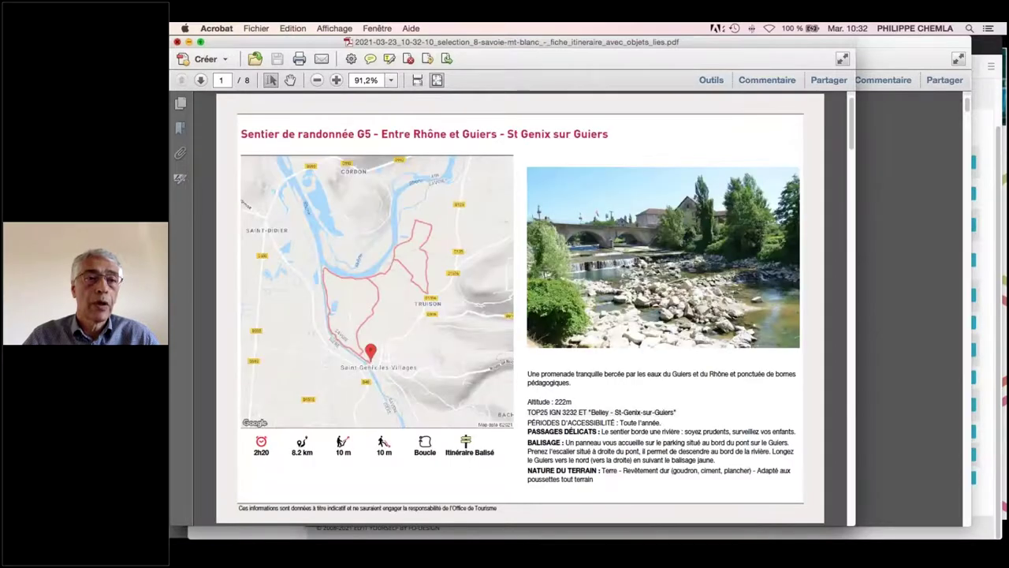
Back in Firefox, edit the "91-Brides-les-Bains - Hébergements hors meublés" selection and generate it for the Ed'it-Media application, continuing to that site
{"action": "key", "text": "super+q"}
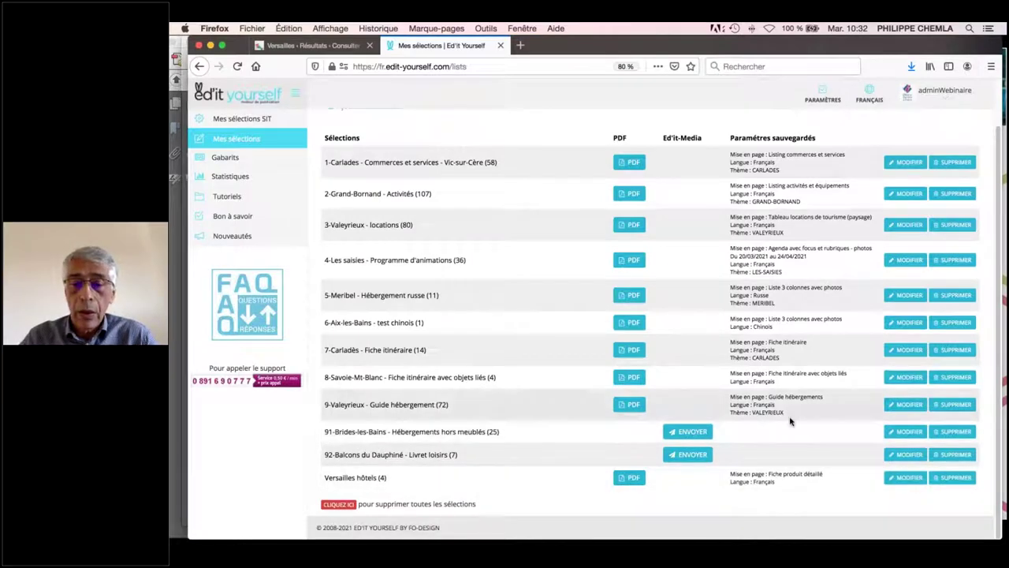
{"action": "left_click", "coordinate": [908, 433]}
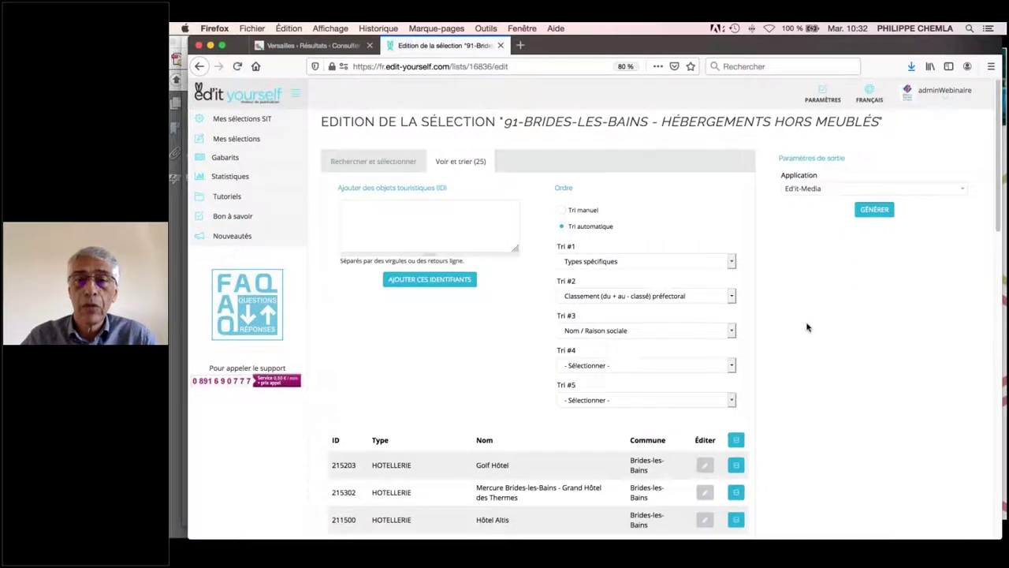
{"action": "left_click", "coordinate": [802, 190]}
{"action": "key", "text": "super+0"}
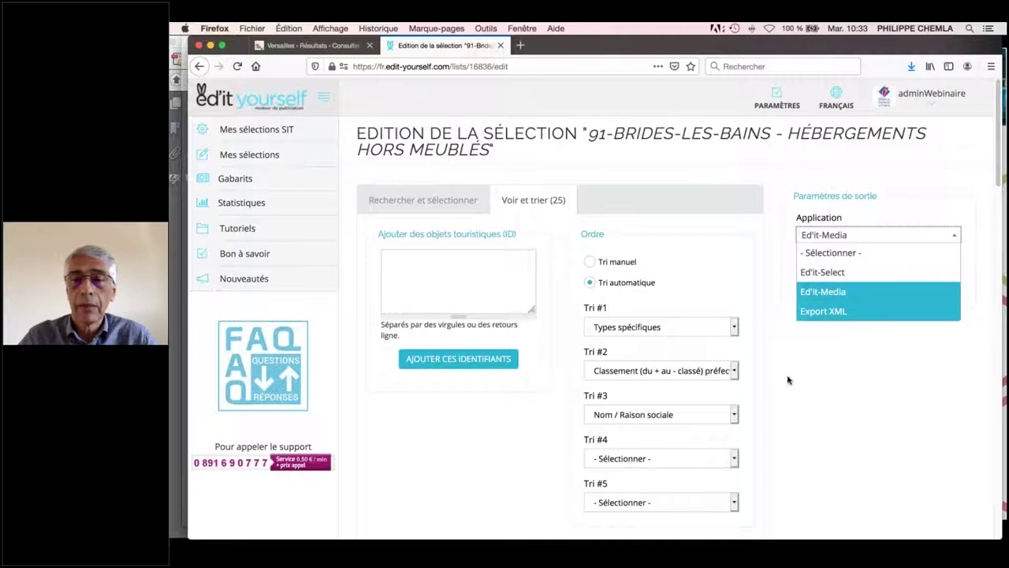
{"action": "left_click", "coordinate": [833, 290]}
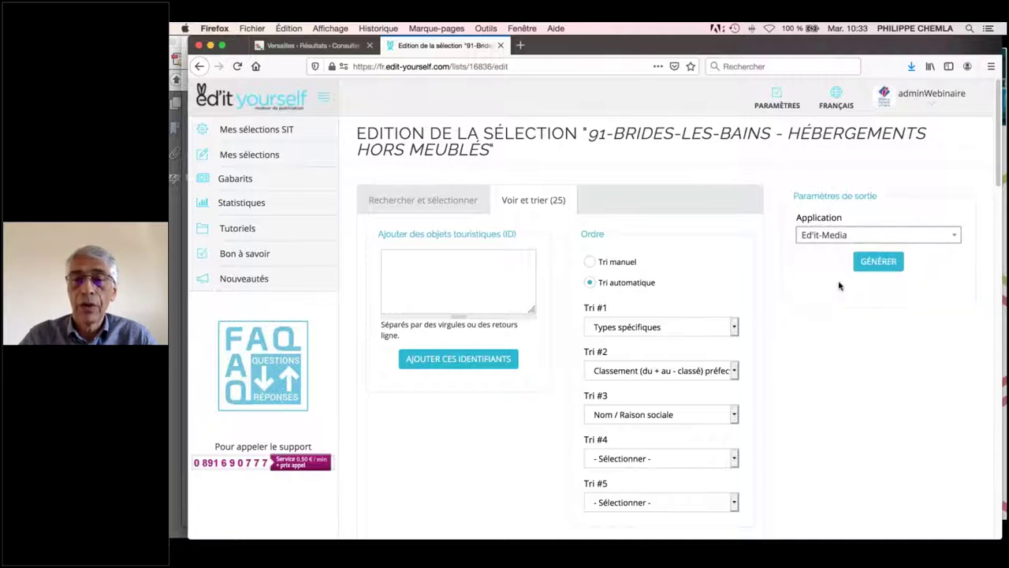
{"action": "left_click", "coordinate": [877, 264]}
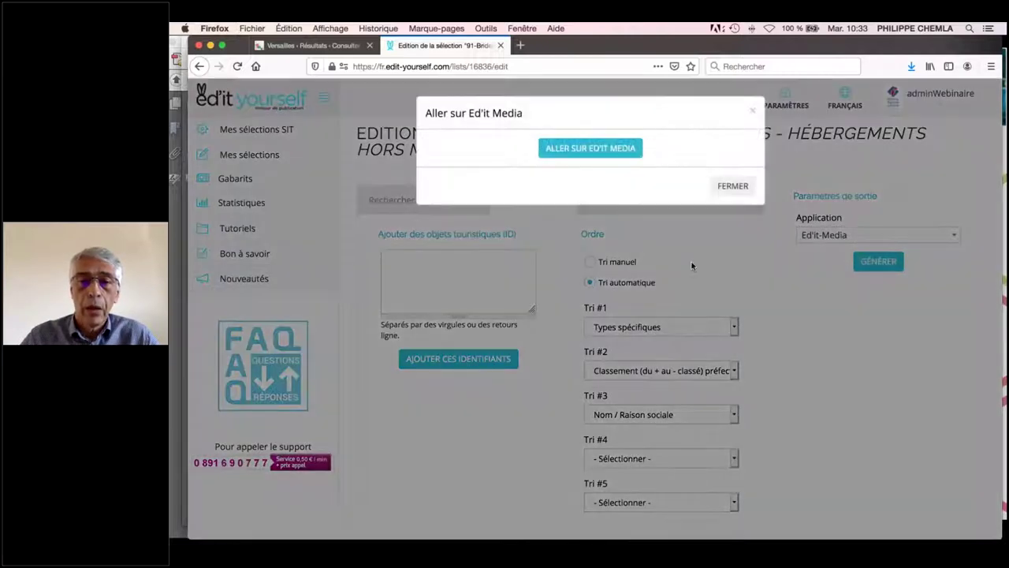
{"action": "left_click", "coordinate": [573, 150]}
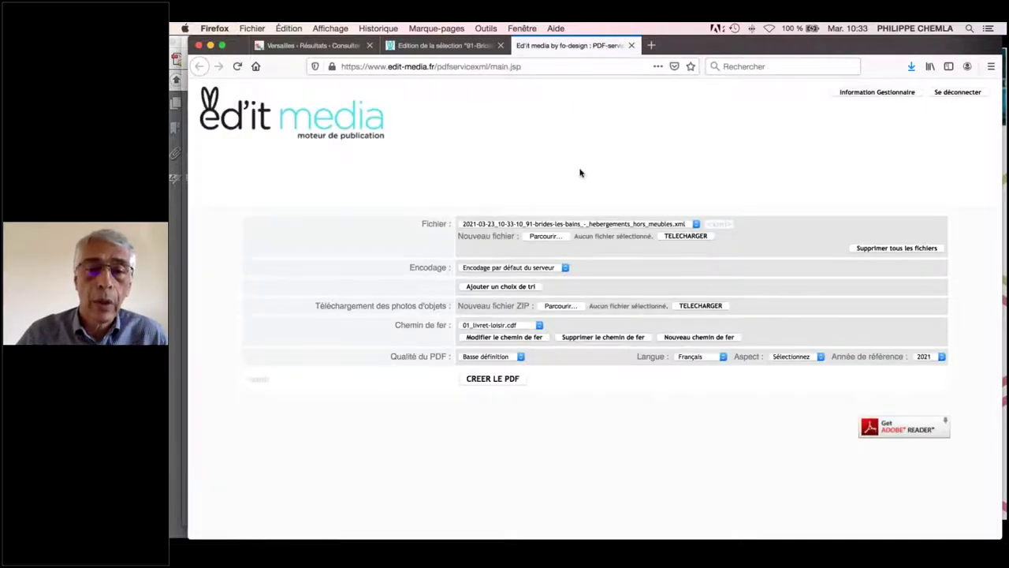
Choose the latest 91-brides-les-bains hebergements_hors_meubles XML file and the "hebergements-ETE.cdf" chemin de fer
{"action": "left_click", "coordinate": [527, 224]}
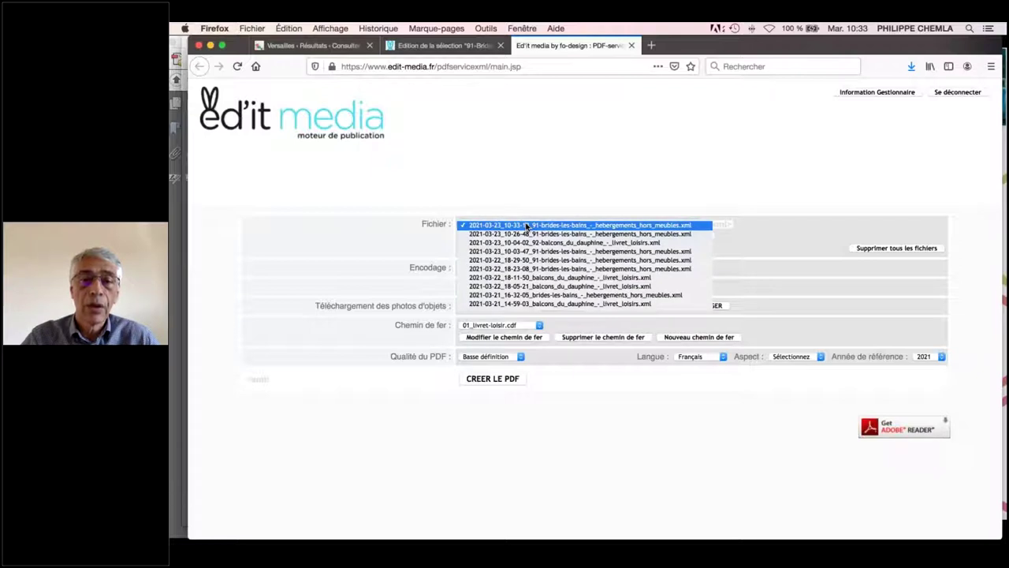
{"action": "left_click", "coordinate": [526, 225]}
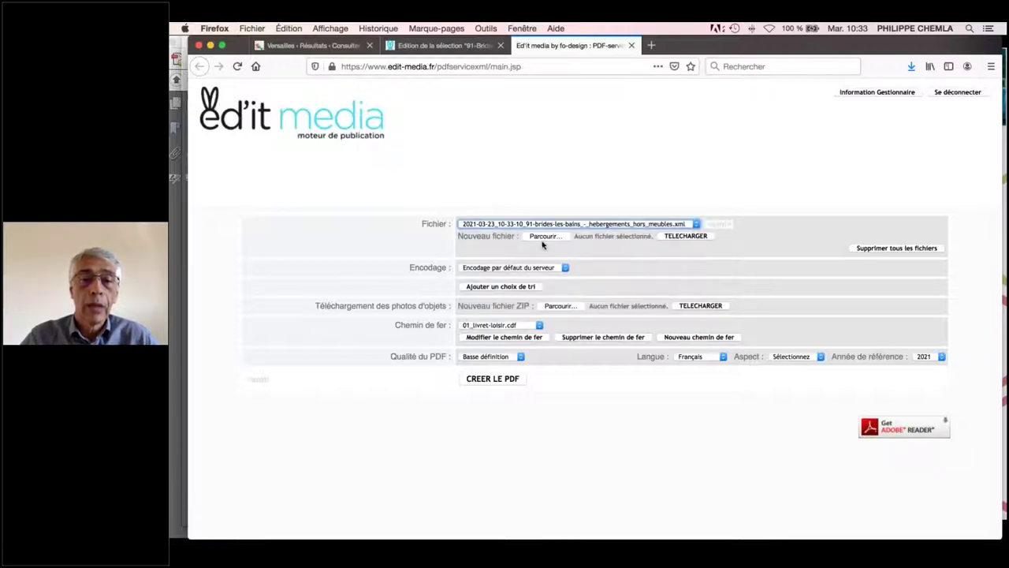
{"action": "left_click", "coordinate": [508, 328]}
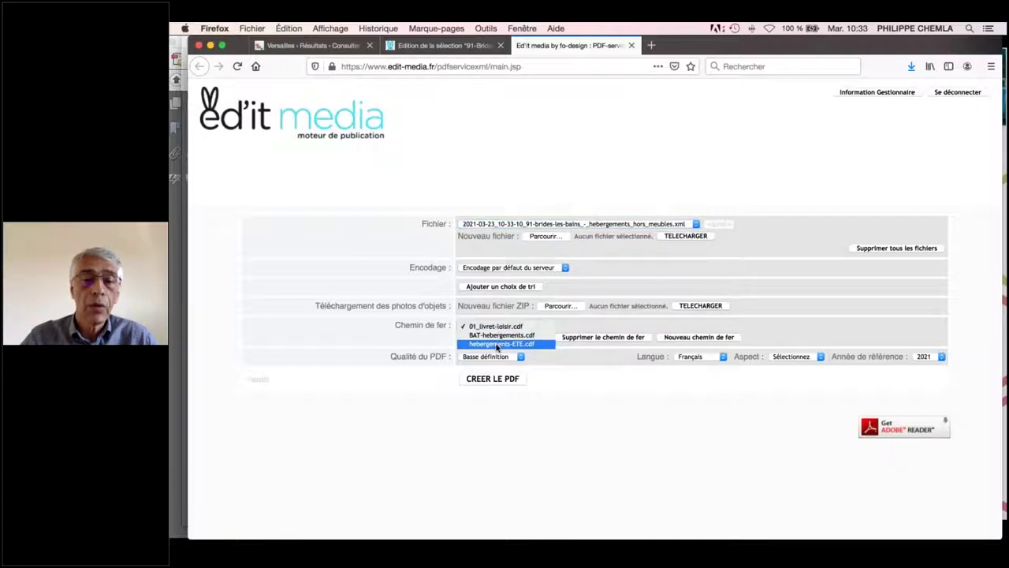
{"action": "left_click", "coordinate": [497, 345]}
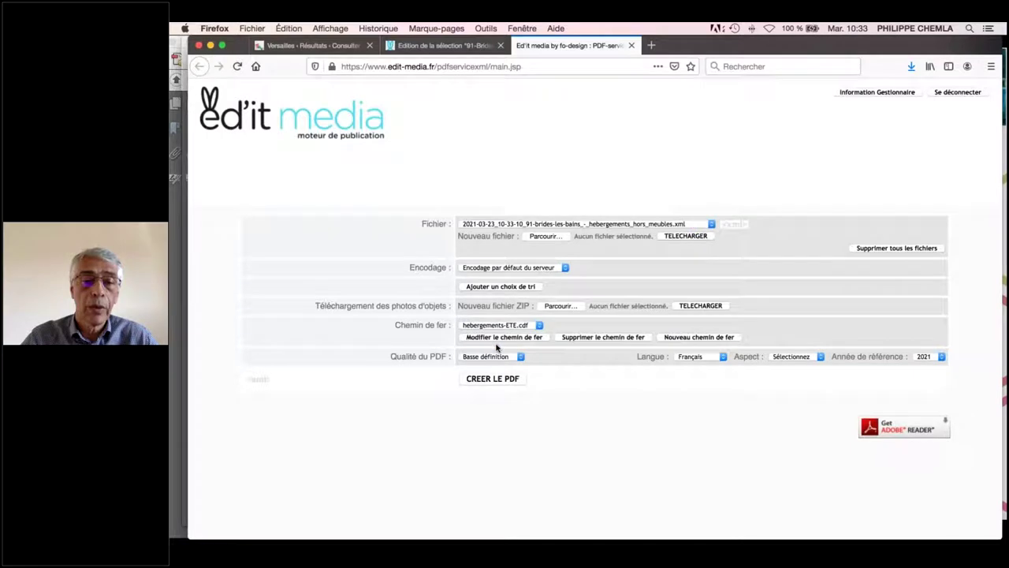
Open the hebergements-ETE chemin de fer for editing, review its pagination and inserted pages, and set the Aspect to Eté
{"action": "left_click", "coordinate": [499, 338]}
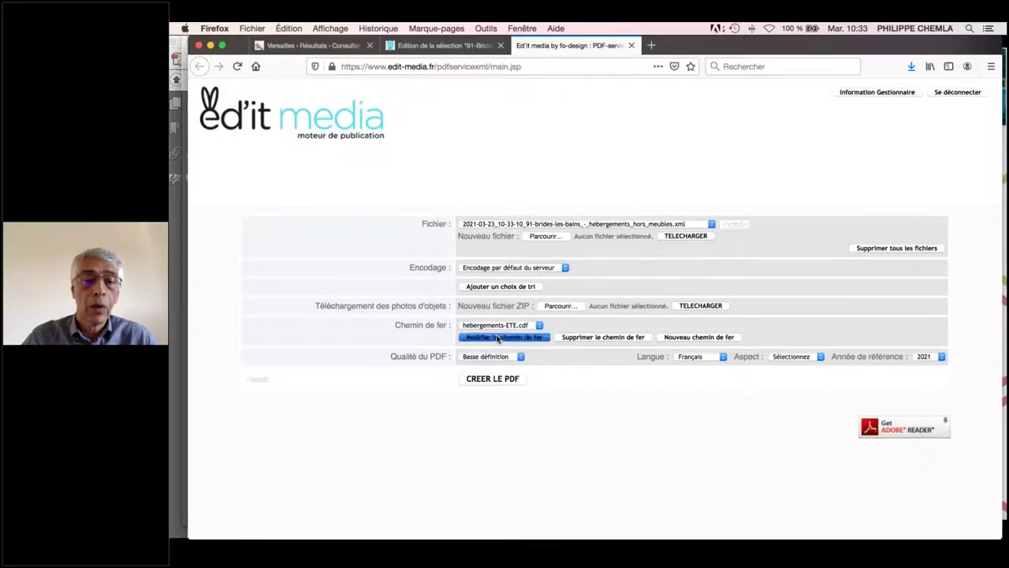
{"action": "scroll", "coordinate": [497, 248], "scroll_direction": "up", "scroll_amount": 3}
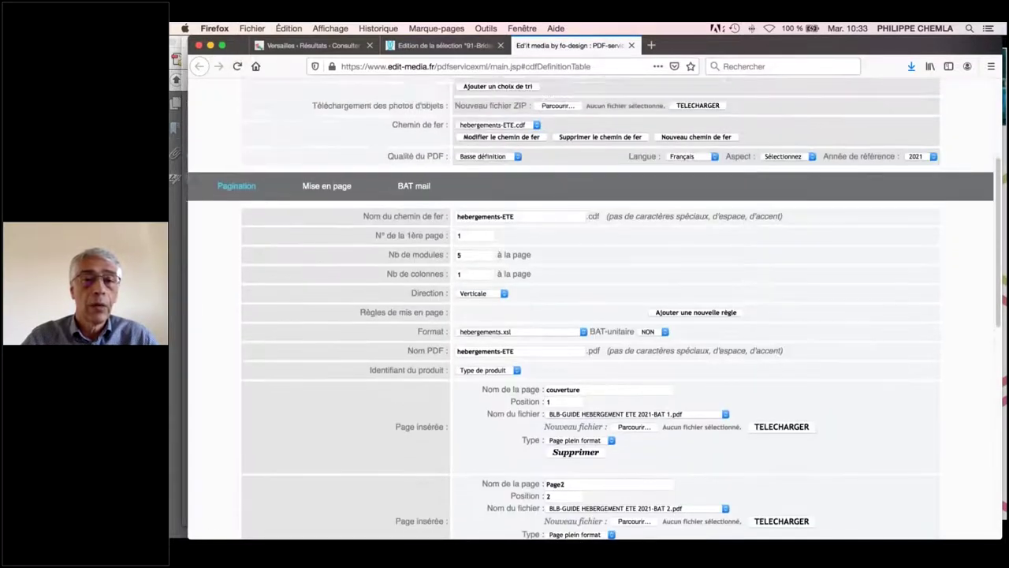
{"action": "scroll", "coordinate": [611, 378], "scroll_direction": "down", "scroll_amount": 3}
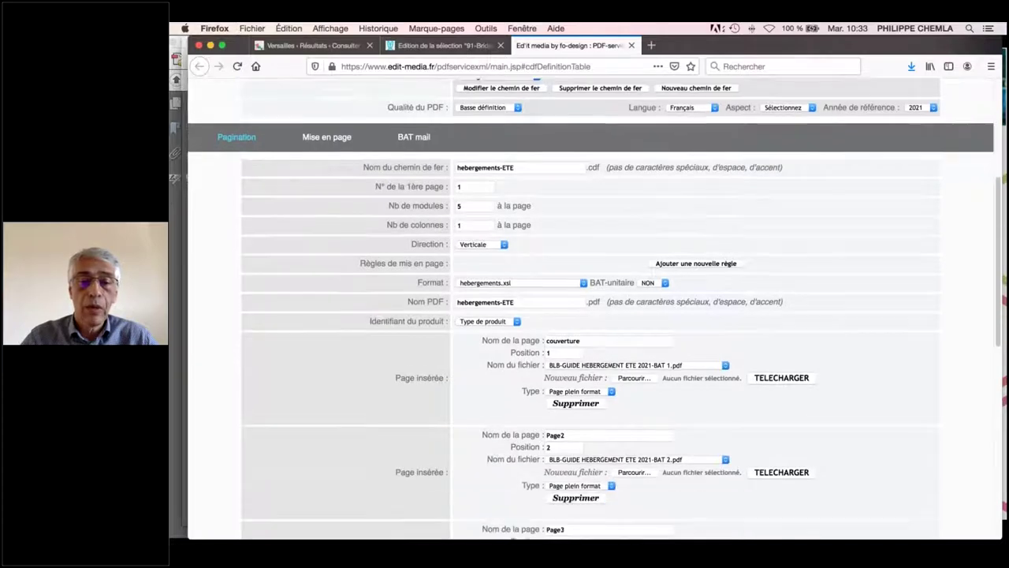
{"action": "scroll", "coordinate": [604, 337], "scroll_direction": "down", "scroll_amount": 10}
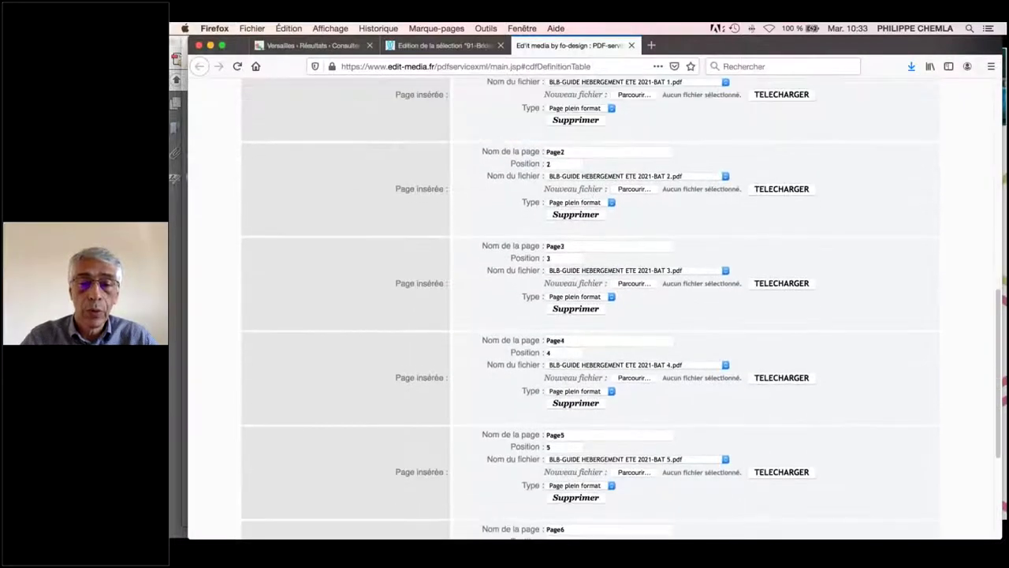
{"action": "scroll", "coordinate": [511, 332], "scroll_direction": "up", "scroll_amount": 5}
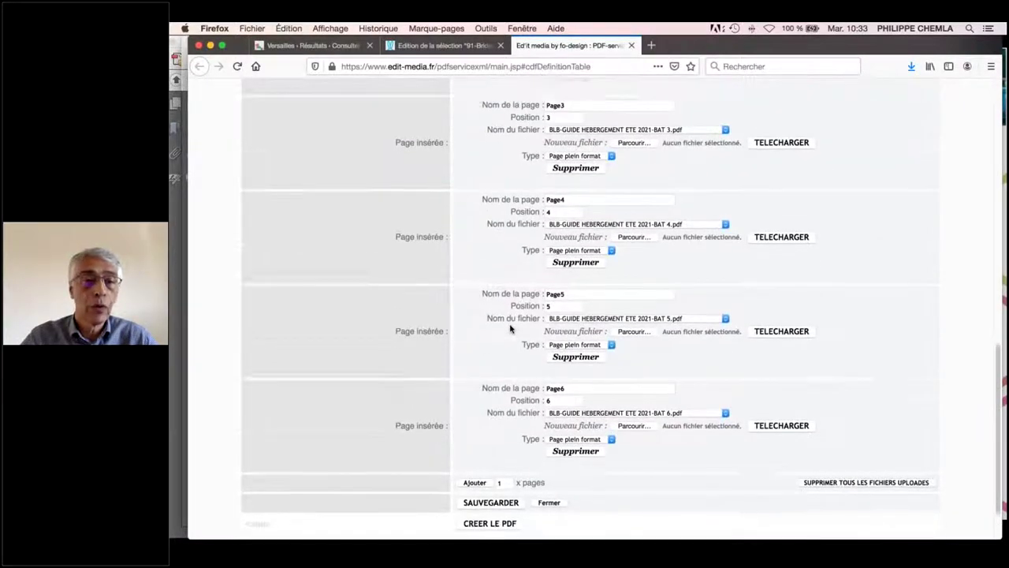
{"action": "scroll", "coordinate": [356, 151], "scroll_direction": "up", "scroll_amount": 9}
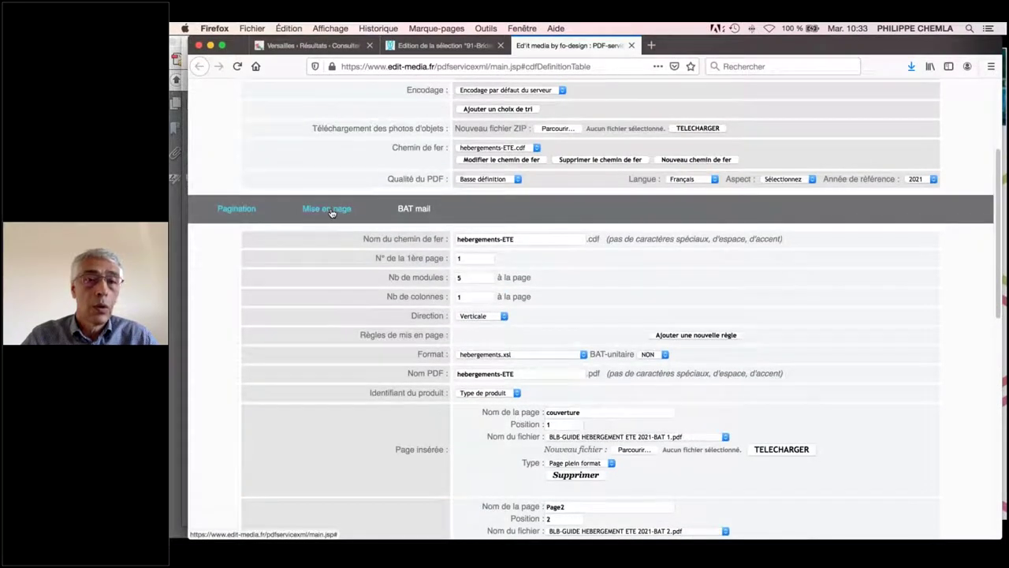
{"action": "left_click", "coordinate": [797, 180]}
{"action": "left_click", "coordinate": [800, 192]}
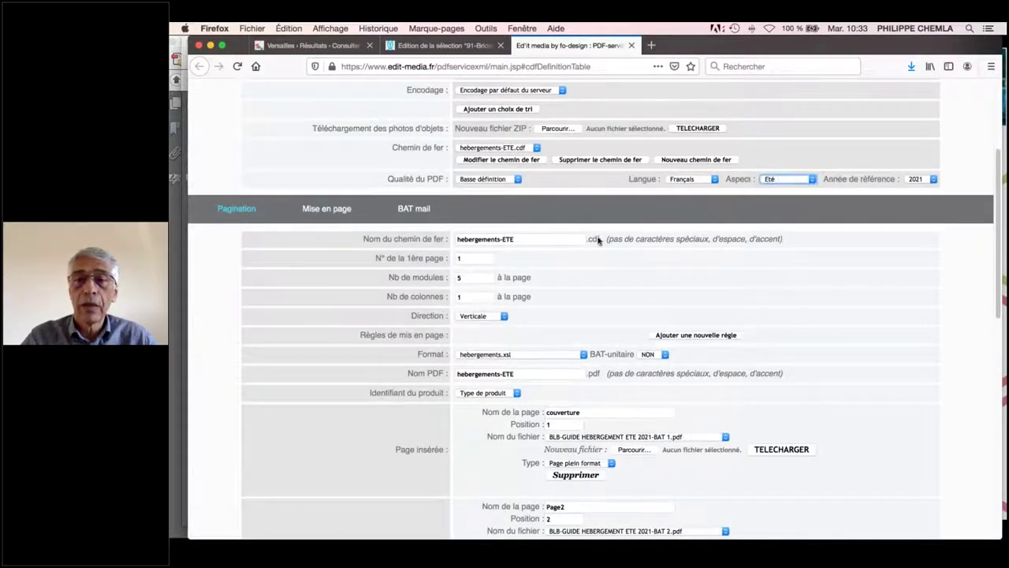
Examine the page layout of the chemin de fer, from the cover through the hotel modules to pages 12 and 13
{"action": "left_click", "coordinate": [328, 209]}
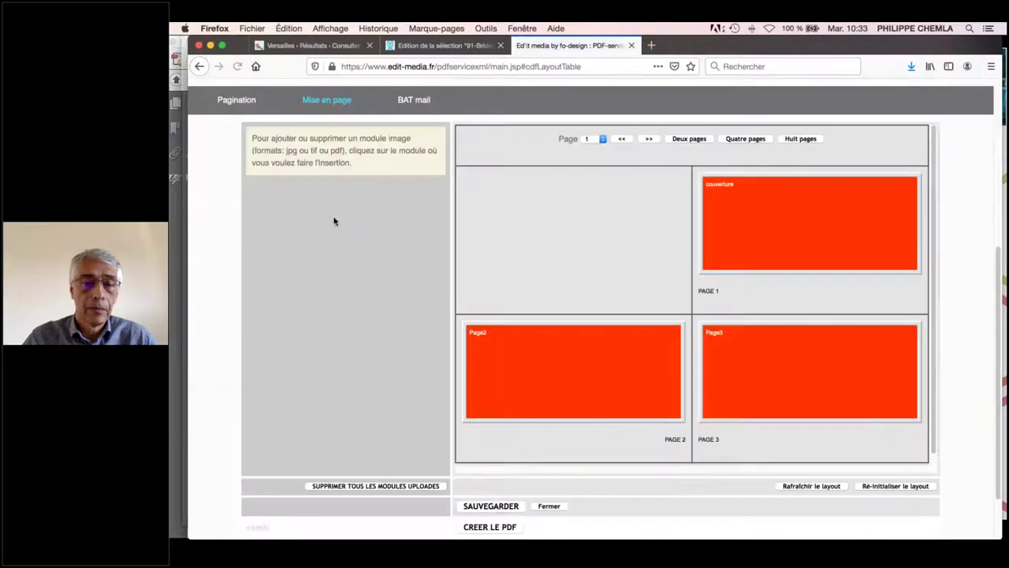
{"action": "left_click", "coordinate": [649, 138]}
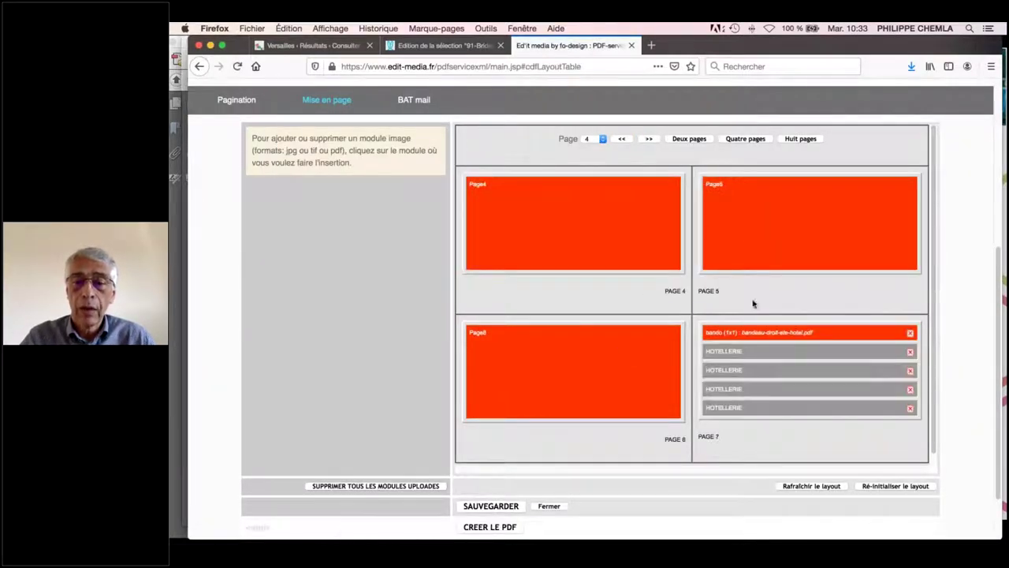
{"action": "left_click", "coordinate": [650, 139]}
{"action": "left_click", "coordinate": [650, 139]}
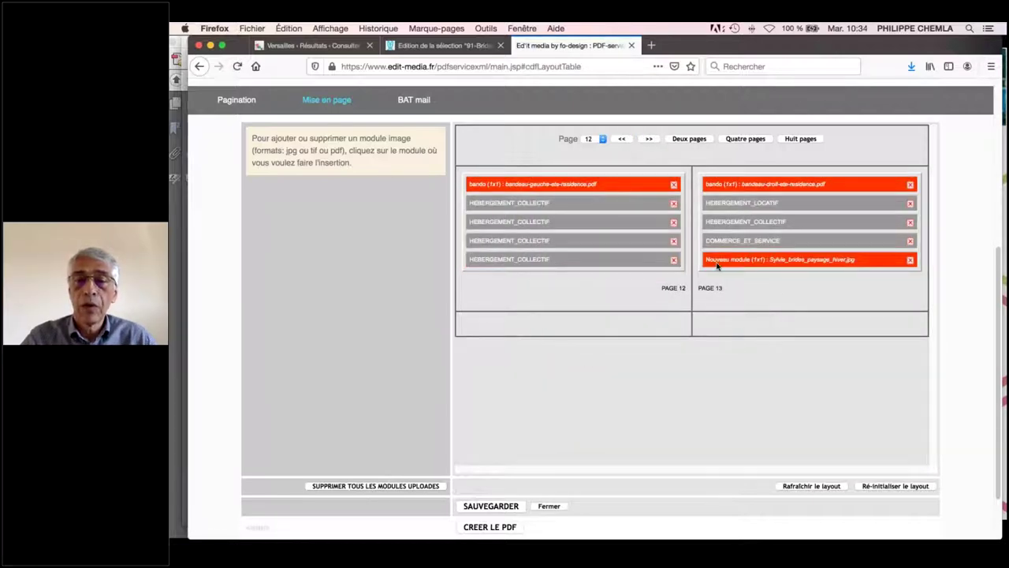
Move the Sylvie_brides_paysage_hiver.jpg image module from page 13 to page 12 and save the module
{"action": "left_click", "coordinate": [763, 261]}
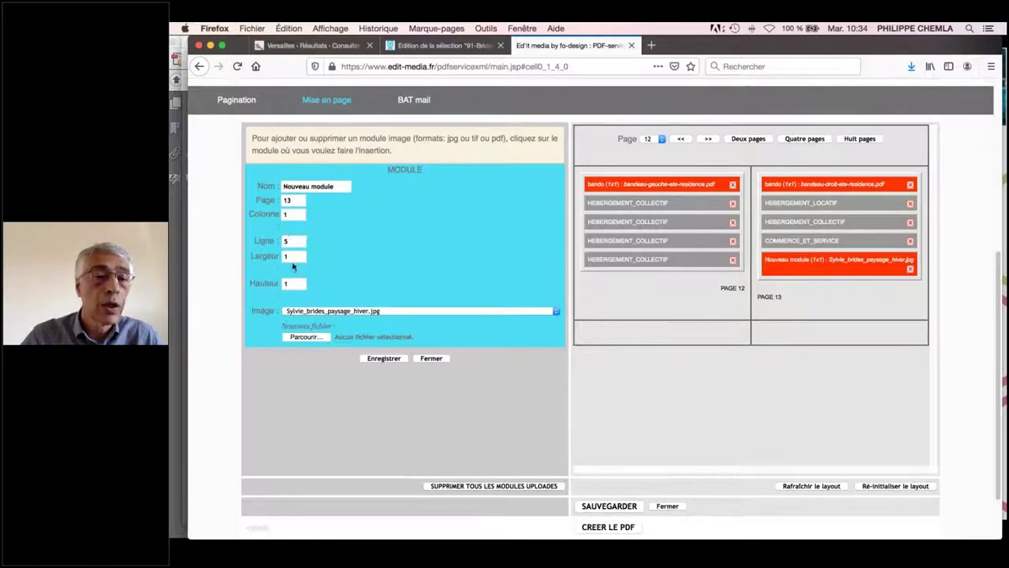
{"action": "left_click_drag", "start_coordinate": [296, 200], "coordinate": [274, 199]}
{"action": "type", "text": "12"}
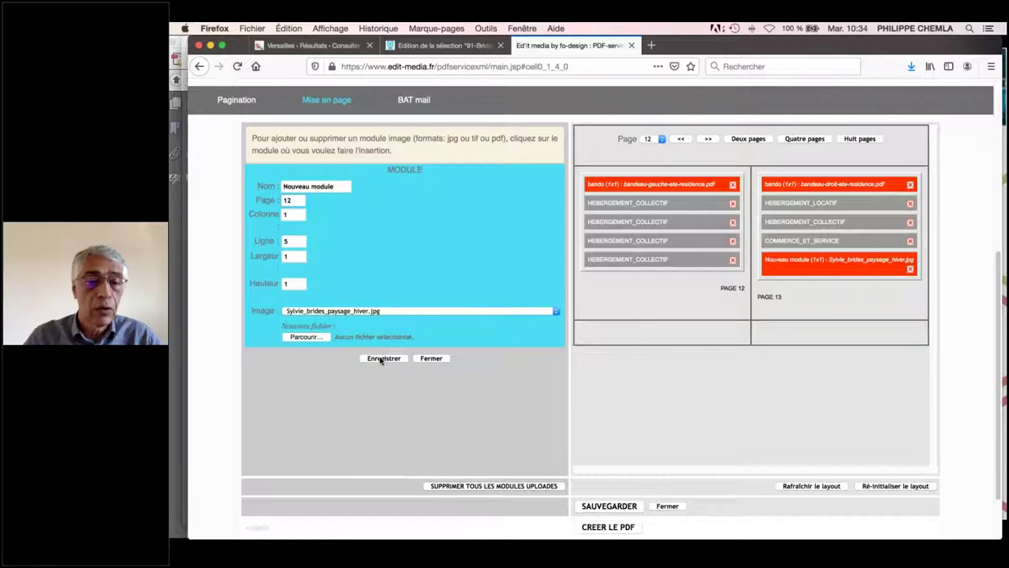
{"action": "left_click", "coordinate": [384, 358]}
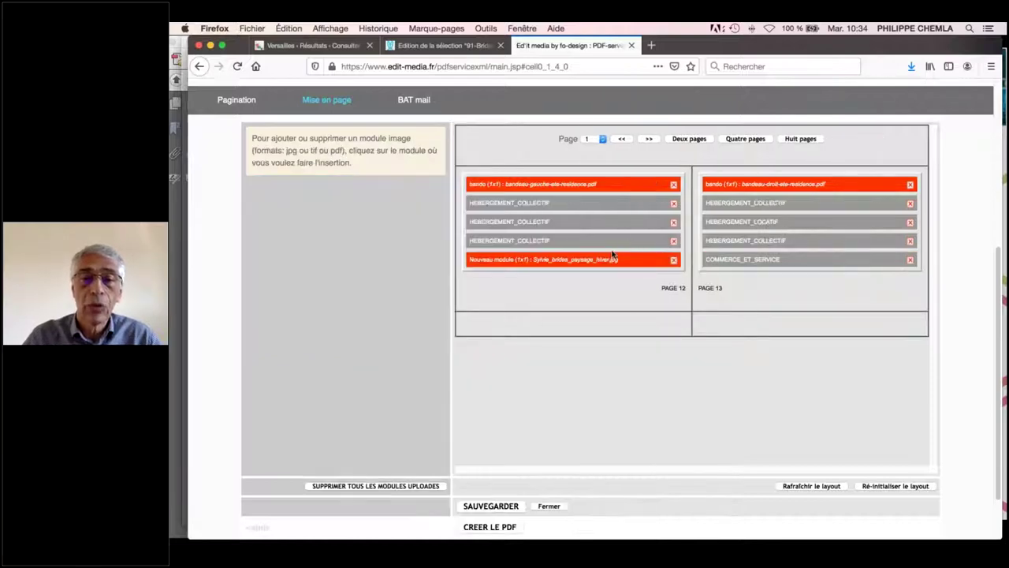
Set the Sylvie_brides_paysage_hiver.jpg image module's page back to 13 and save the module
{"action": "left_click", "coordinate": [535, 259]}
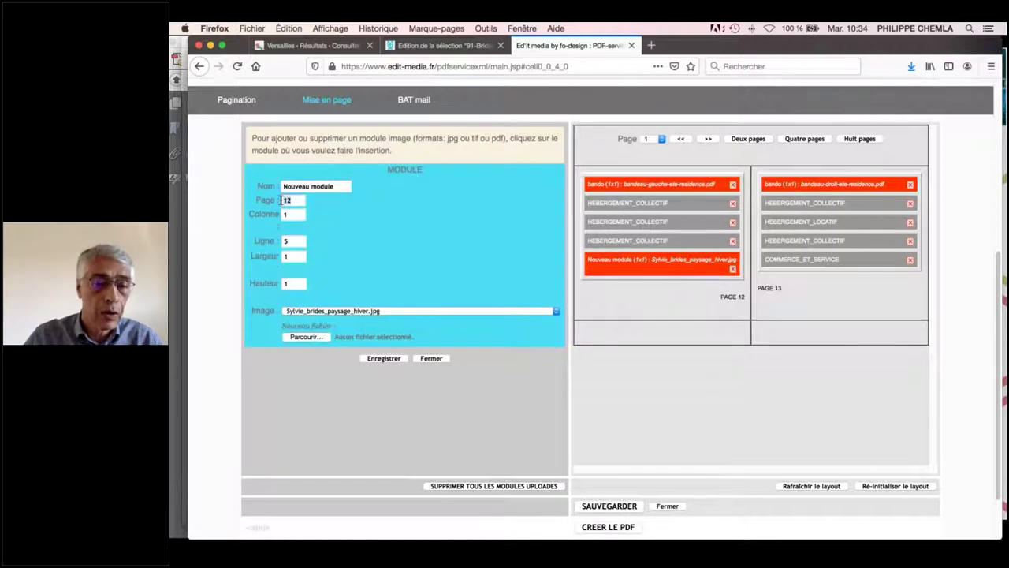
{"action": "double_click", "coordinate": [285, 200]}
{"action": "type", "text": "13"}
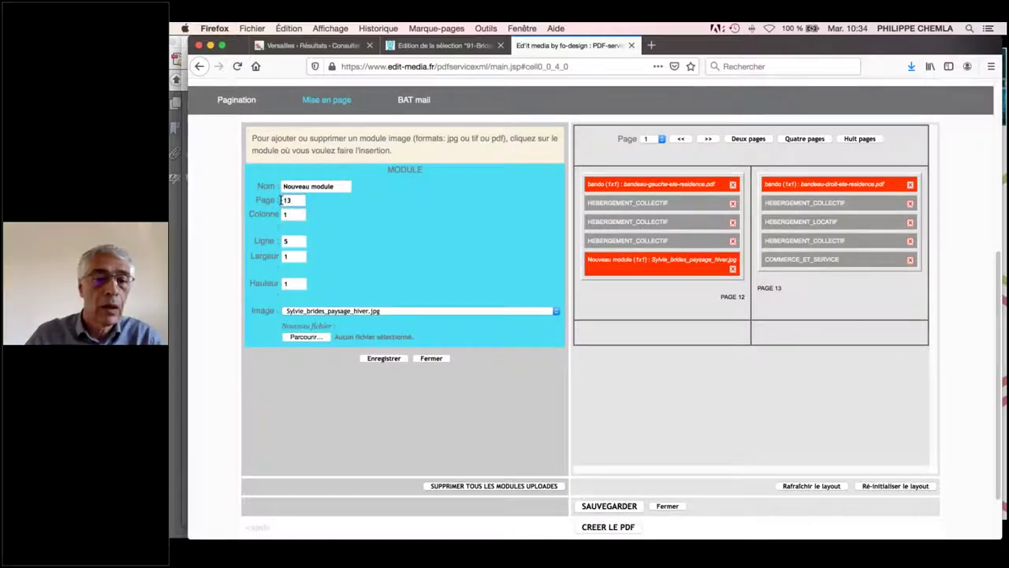
{"action": "left_click", "coordinate": [385, 358]}
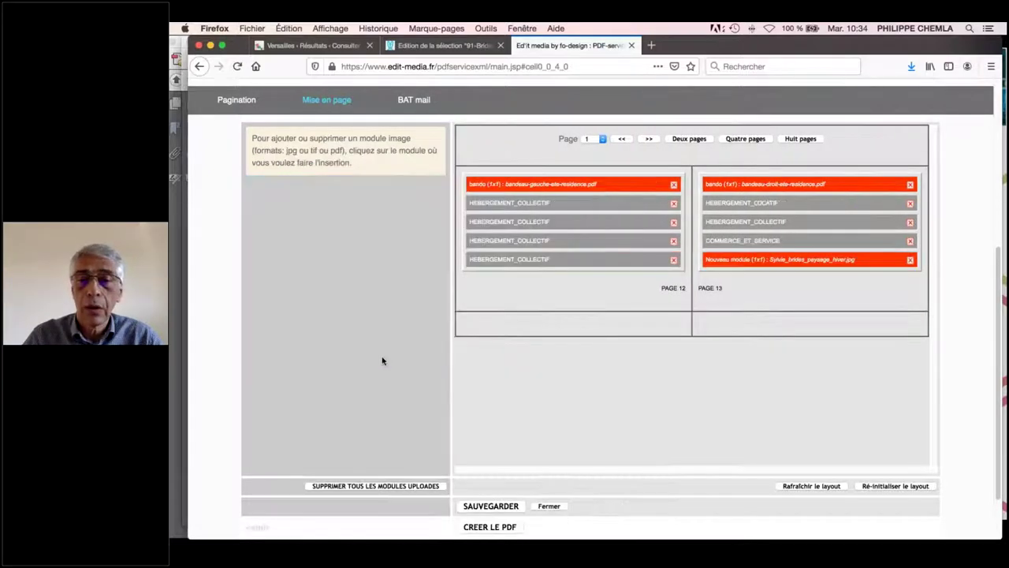
Create the PDF from the hebergements-ETE chemin de fer and open the generated file with Adobe Acrobat Pro
{"action": "scroll", "coordinate": [543, 385], "scroll_direction": "down", "scroll_amount": 2}
{"action": "left_click", "coordinate": [490, 456]}
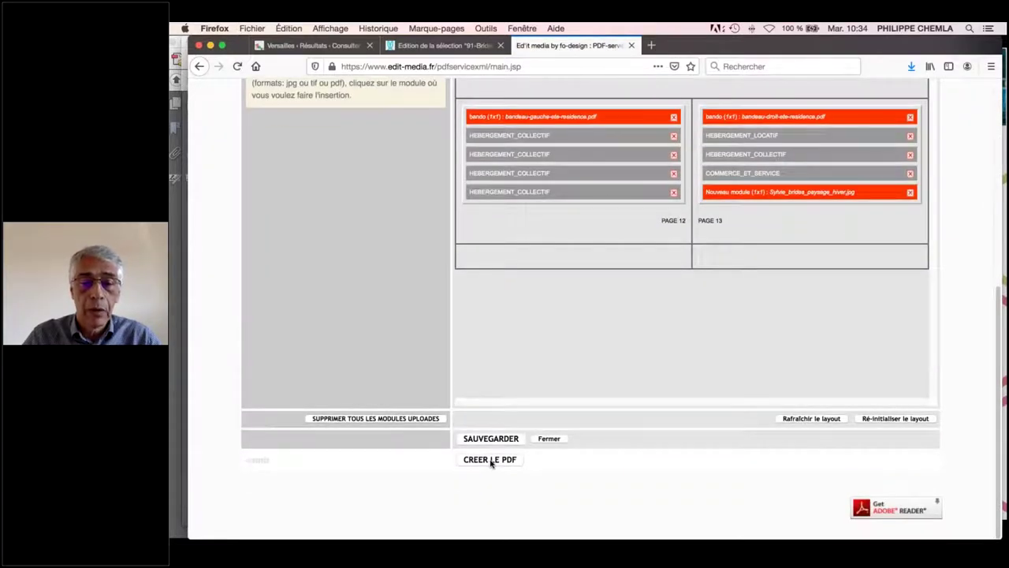
{"action": "left_click", "coordinate": [491, 460]}
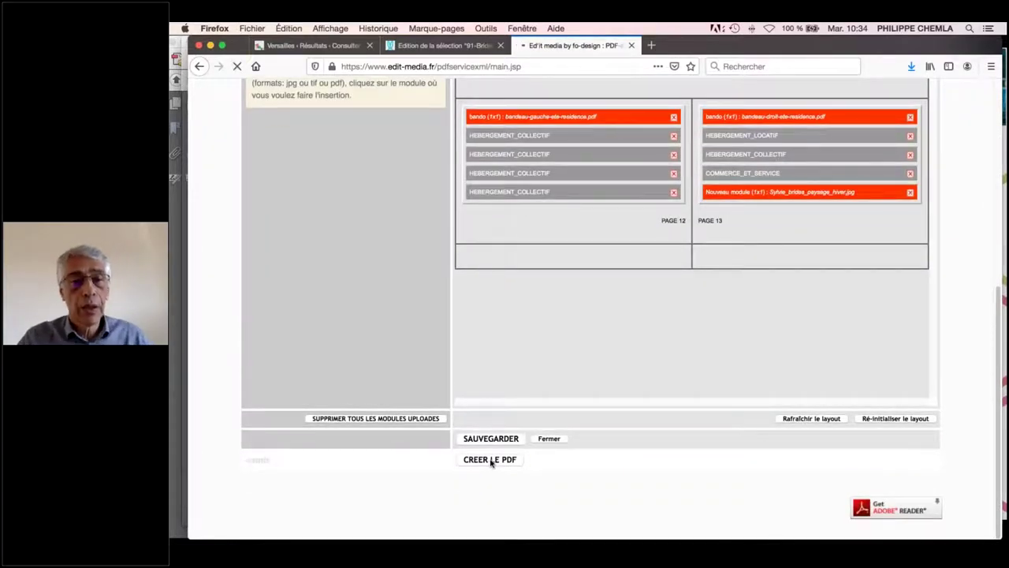
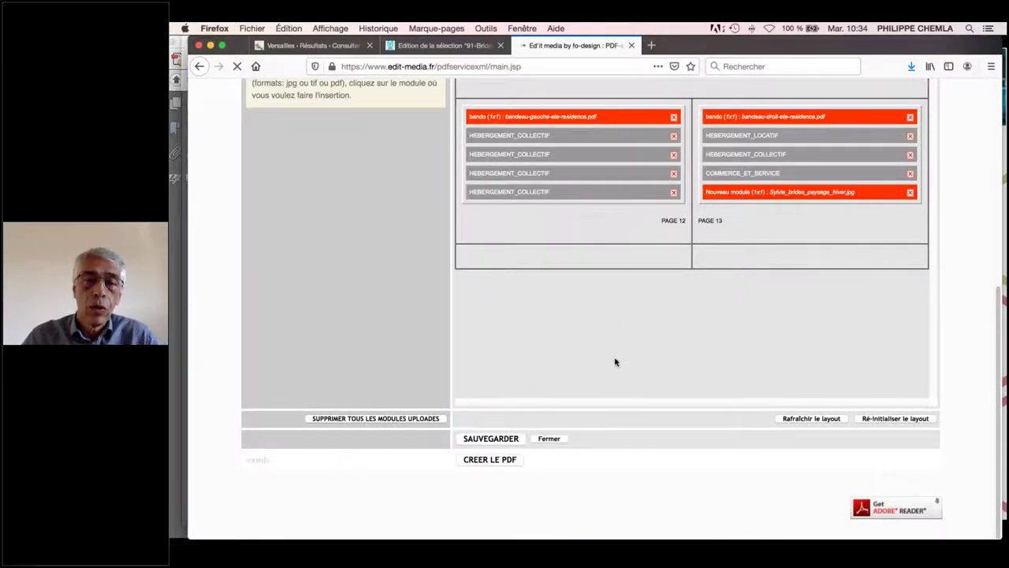
{"action": "scroll", "coordinate": [615, 346], "scroll_direction": "down", "scroll_amount": 5}
{"action": "scroll", "coordinate": [601, 397], "scroll_direction": "down", "scroll_amount": 3}
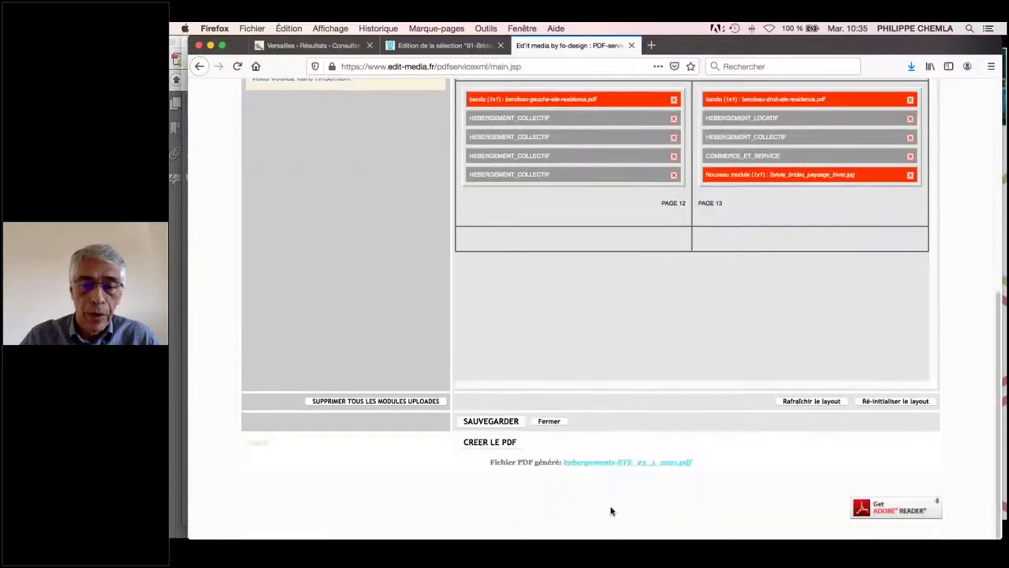
{"action": "left_click", "coordinate": [600, 465]}
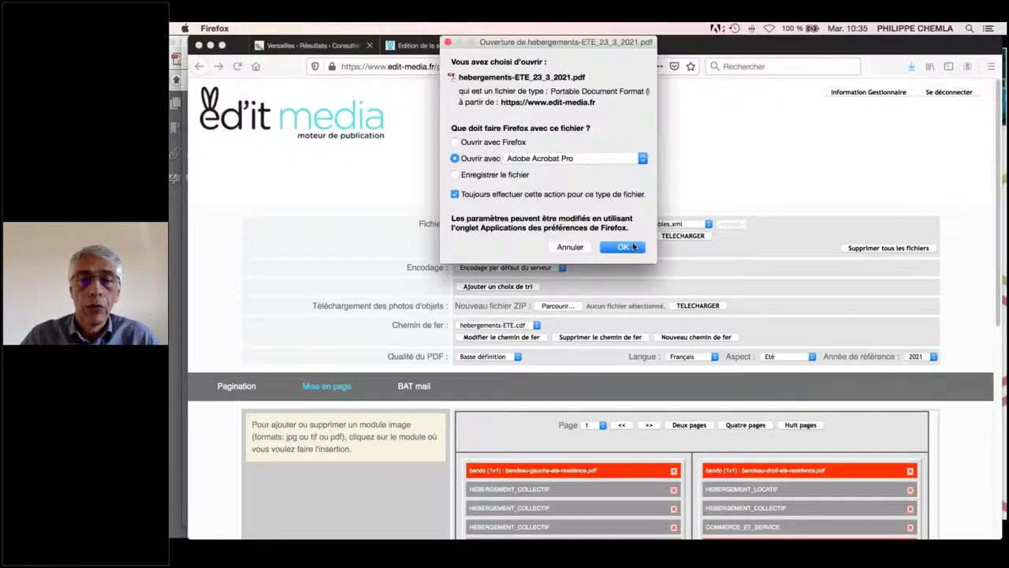
{"action": "left_click", "coordinate": [624, 247]}
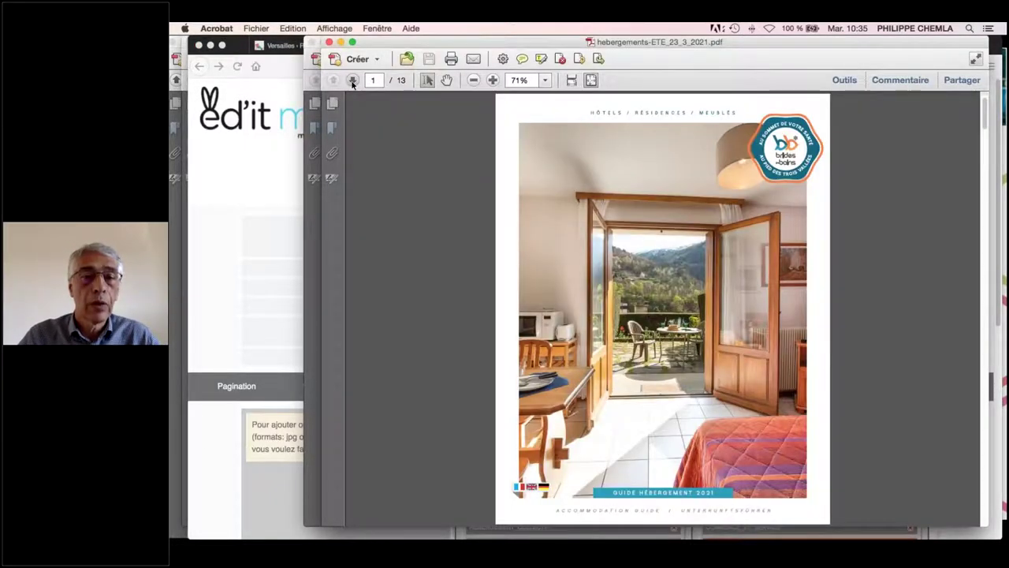
Examine the generated guide from the cover to page 7, viewing its hotel entries at page width
{"action": "left_click", "coordinate": [353, 80]}
{"action": "left_click", "coordinate": [353, 80]}
{"action": "left_click", "coordinate": [352, 80]}
{"action": "left_click", "coordinate": [352, 81]}
{"action": "left_click", "coordinate": [353, 80]}
{"action": "left_click", "coordinate": [353, 81]}
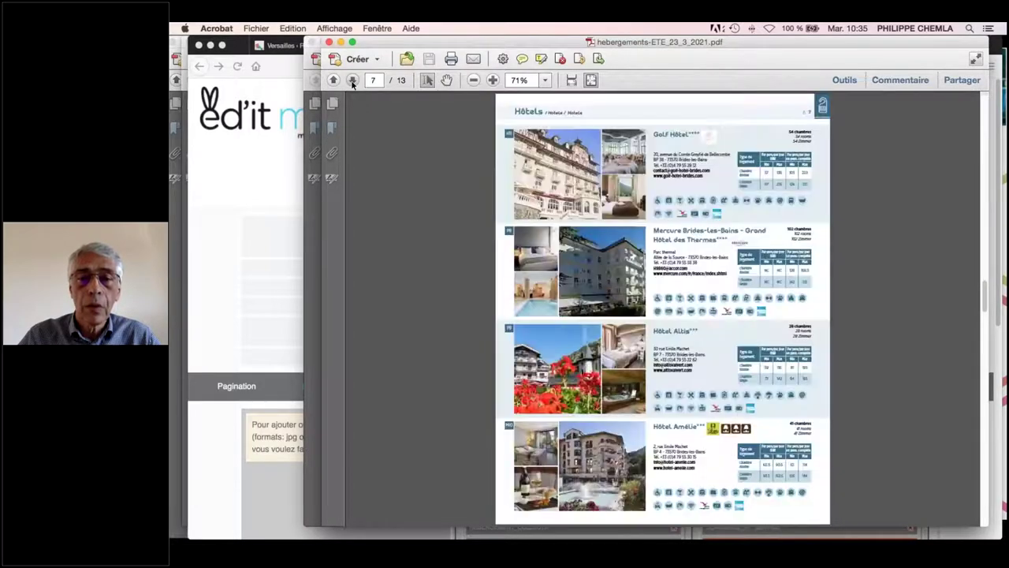
{"action": "left_click", "coordinate": [572, 81]}
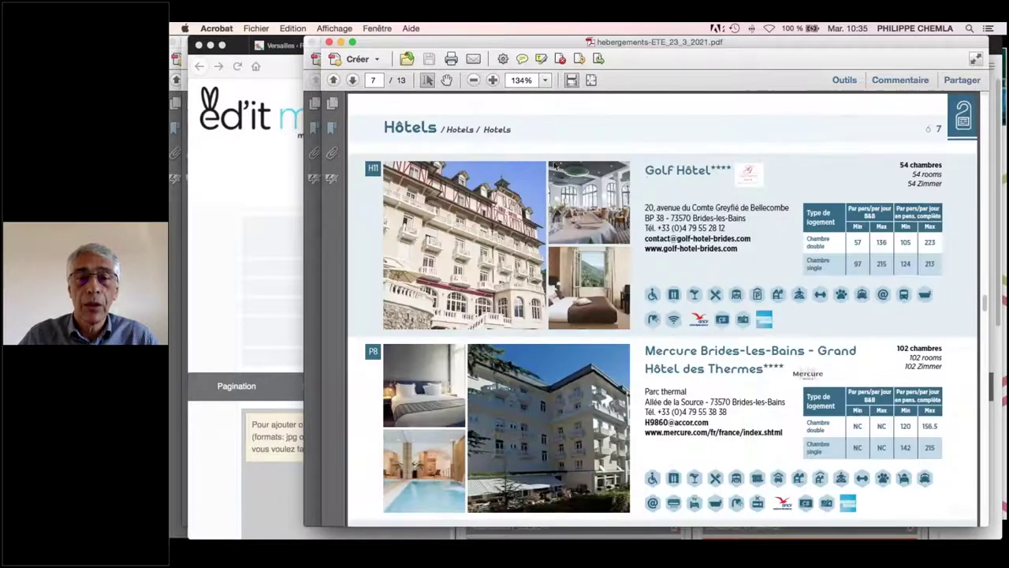
{"action": "left_click_drag", "start_coordinate": [505, 43], "coordinate": [428, 42]}
{"action": "scroll", "coordinate": [568, 307], "scroll_direction": "down", "scroll_amount": 3}
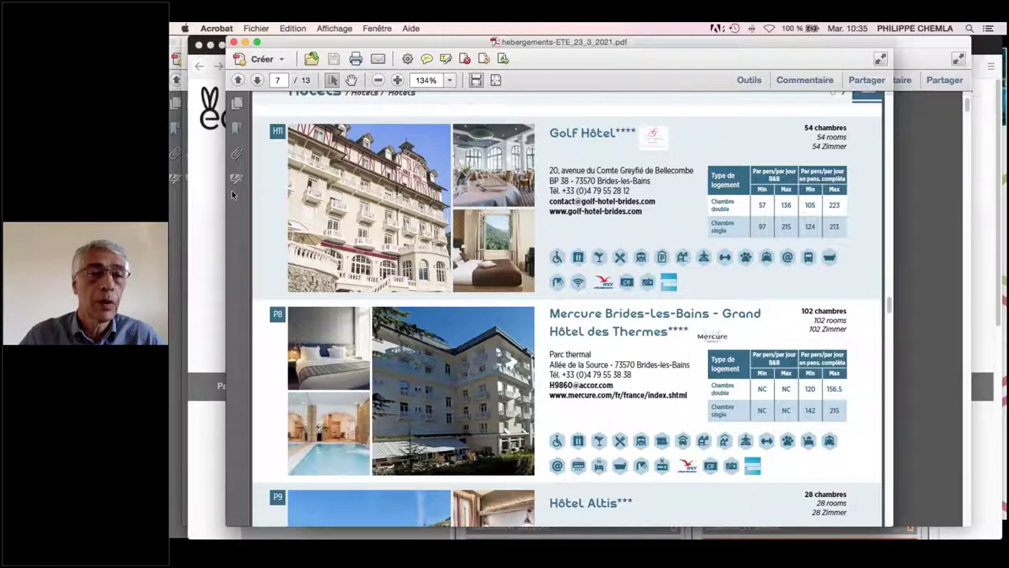
Review the rest of the generated guide from page 7 to page 13 in full-page view
{"action": "left_click", "coordinate": [495, 79]}
{"action": "left_click", "coordinate": [257, 80]}
{"action": "left_click", "coordinate": [257, 80]}
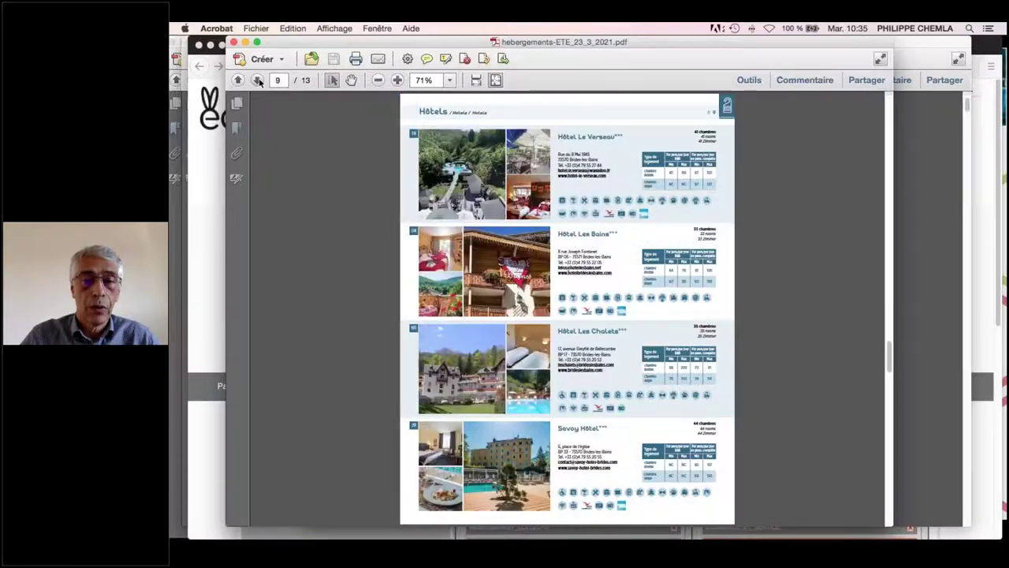
{"action": "left_click", "coordinate": [257, 80]}
{"action": "left_click", "coordinate": [257, 80]}
{"action": "left_click", "coordinate": [257, 80]}
{"action": "left_click", "coordinate": [257, 79]}
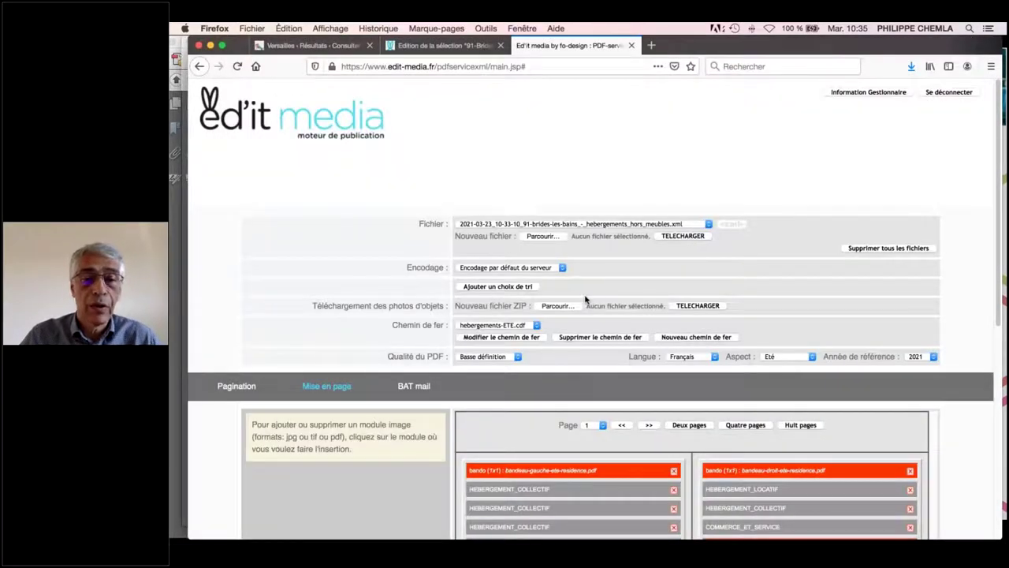
Back in Firefox, return to the chemin de fer's pagination and add three inserted pages after Page6
{"action": "scroll", "coordinate": [585, 298], "scroll_direction": "down", "scroll_amount": 2}
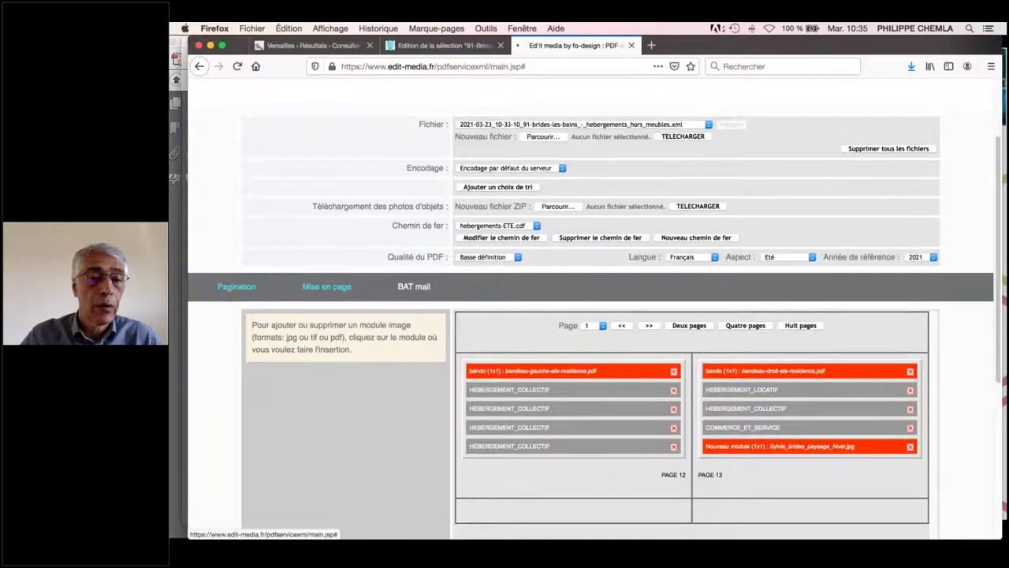
{"action": "left_click", "coordinate": [236, 288]}
{"action": "scroll", "coordinate": [579, 288], "scroll_direction": "down", "scroll_amount": 10}
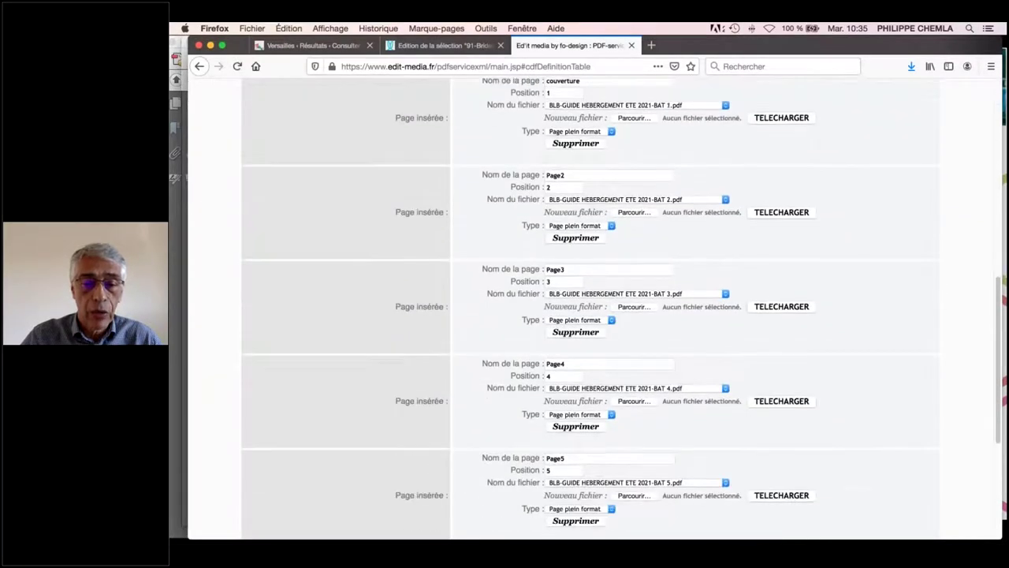
{"action": "scroll", "coordinate": [525, 408], "scroll_direction": "down", "scroll_amount": 2}
{"action": "left_click", "coordinate": [499, 401]}
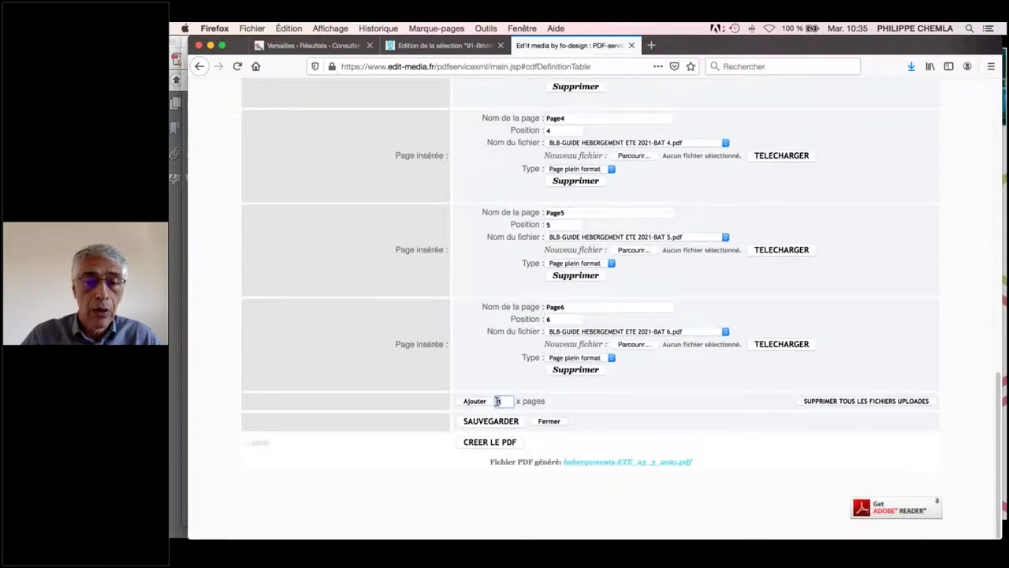
{"action": "left_click", "coordinate": [475, 400]}
{"action": "scroll", "coordinate": [626, 323], "scroll_direction": "down", "scroll_amount": 20}
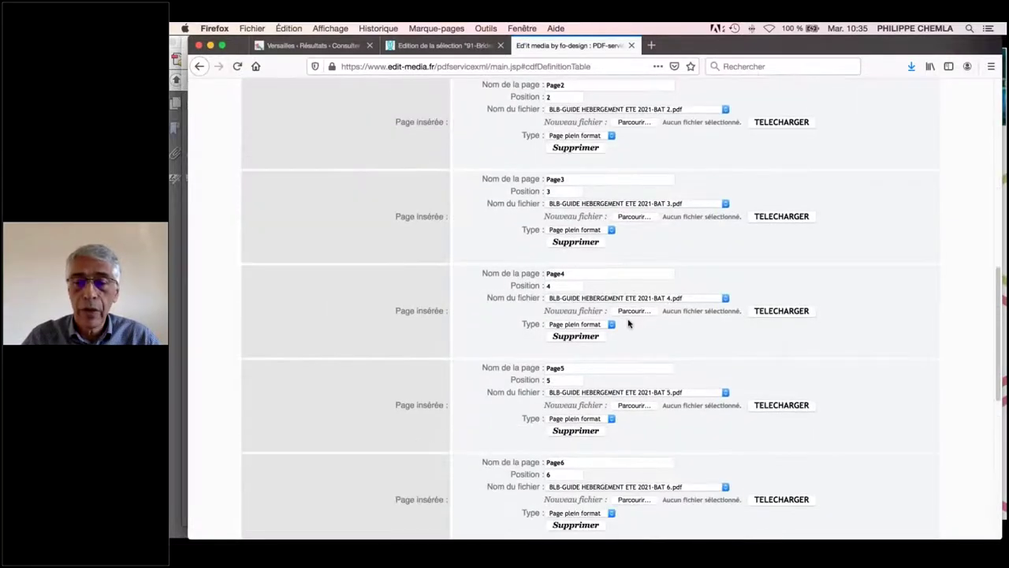
{"action": "scroll", "coordinate": [629, 253], "scroll_direction": "up", "scroll_amount": 2}
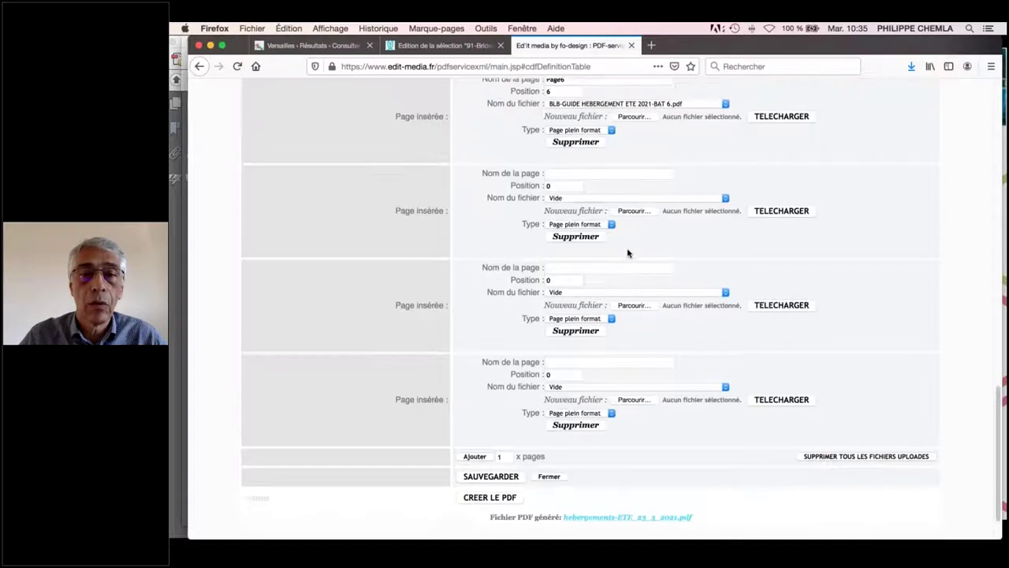
Name the first added page "page14", set its position to 14 and choose "BLB-GUIDE HEBERGEMENT ETE 2021-BAT 34.pdf" from the desktop's WEBINAIRE 23 MARS folder
{"action": "left_click", "coordinate": [567, 182]}
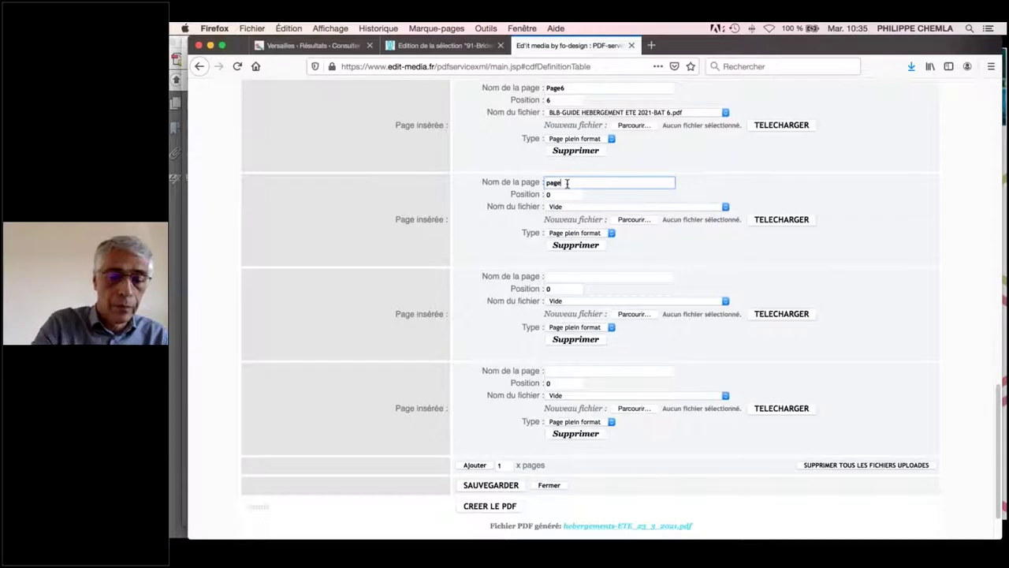
{"action": "left_click", "coordinate": [545, 194]}
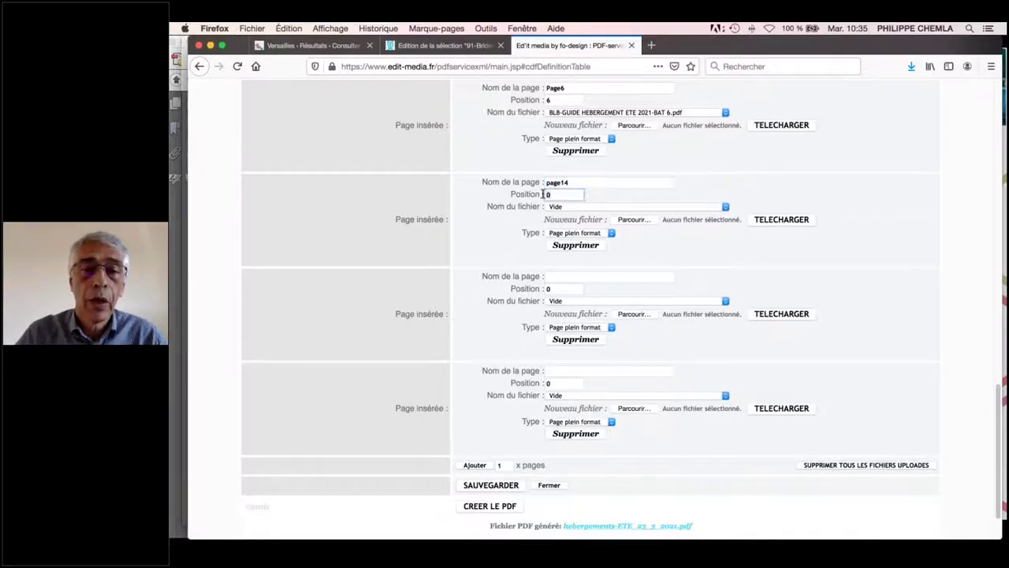
{"action": "key", "text": "Delete"}
{"action": "type", "text": "14"}
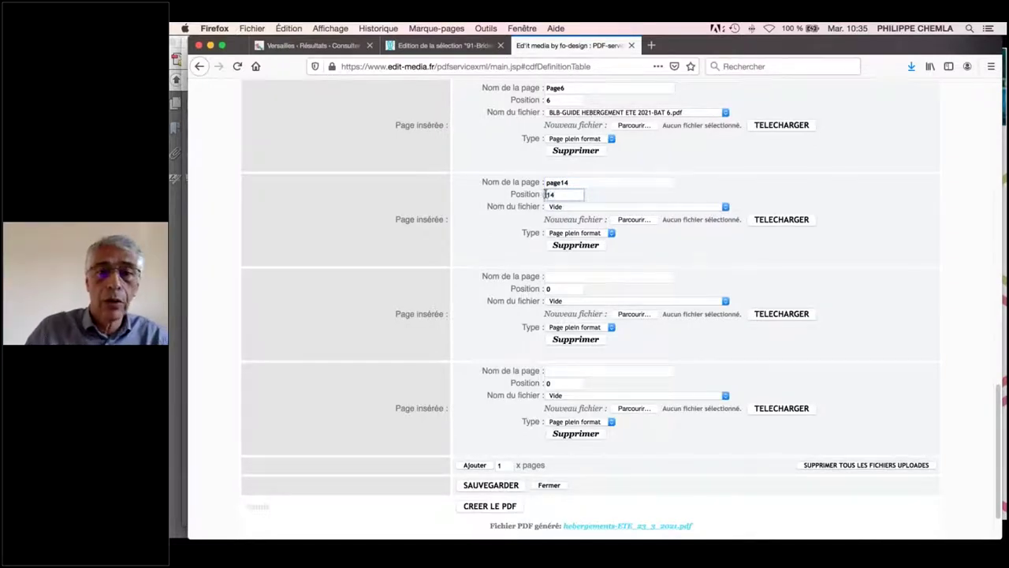
{"action": "left_click", "coordinate": [637, 220]}
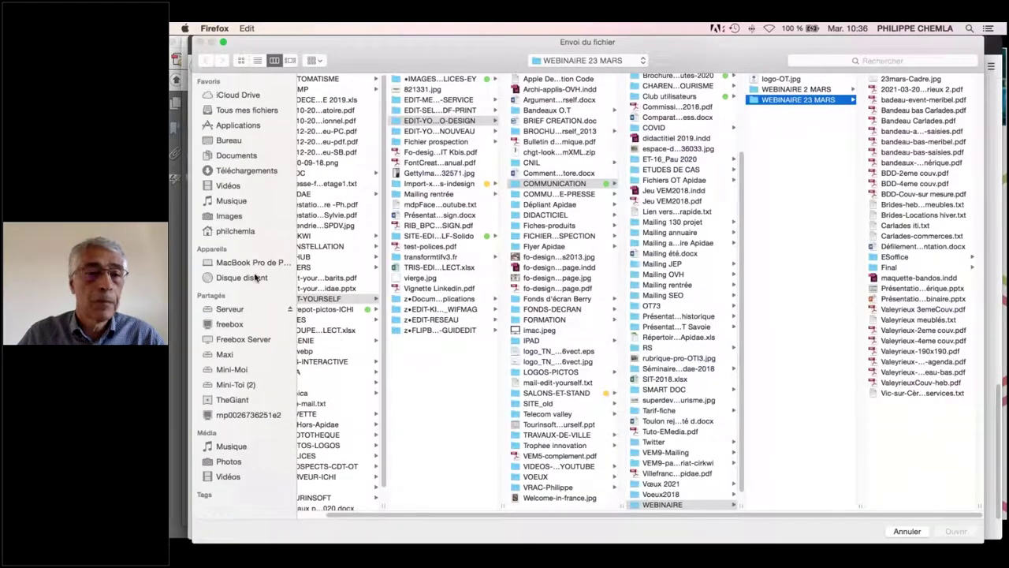
{"action": "left_click", "coordinate": [241, 141]}
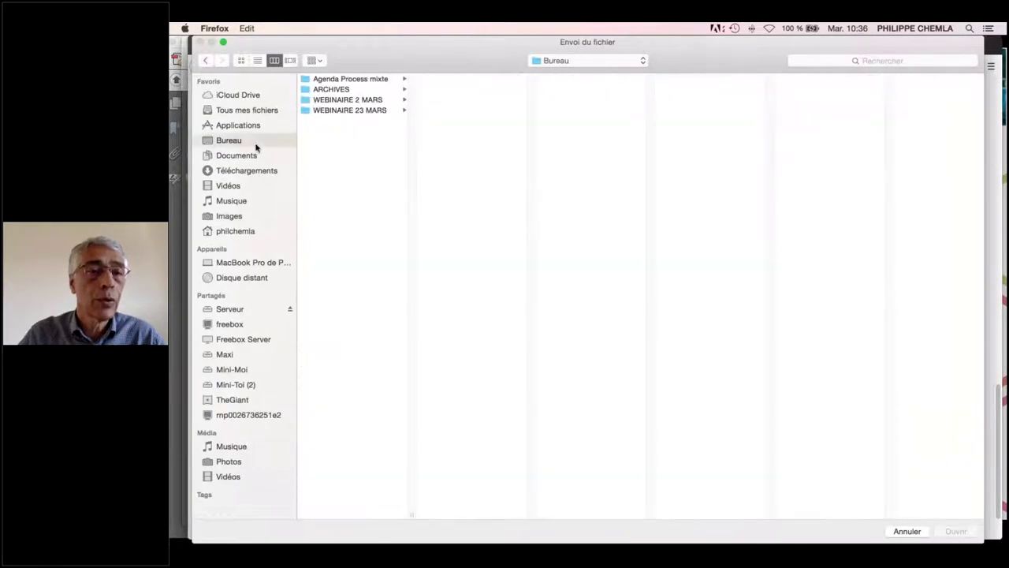
{"action": "left_click", "coordinate": [330, 110]}
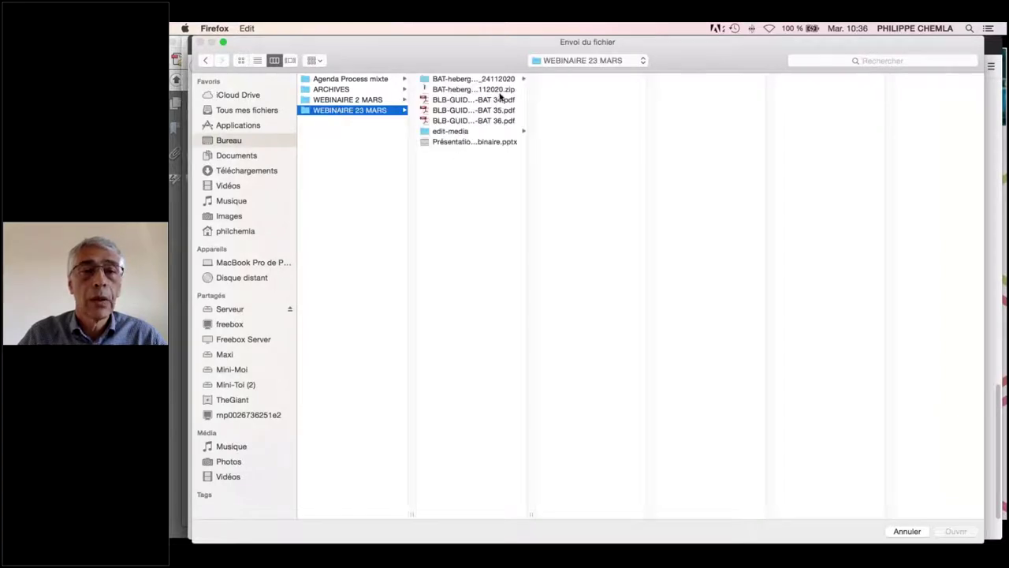
{"action": "left_click", "coordinate": [473, 101]}
{"action": "left_click", "coordinate": [954, 533]}
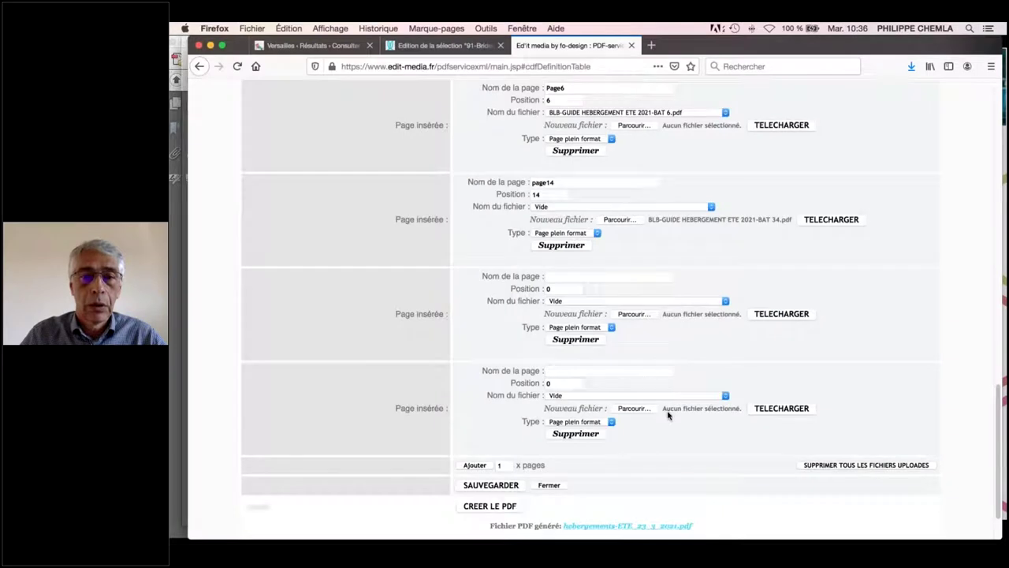
Name the second added page "Page 15", set its position to 15 and choose "BLB-GUIDE HEBERGEMENT ETE 2021-BAT 35.pdf" as its file
{"action": "left_click", "coordinate": [562, 276]}
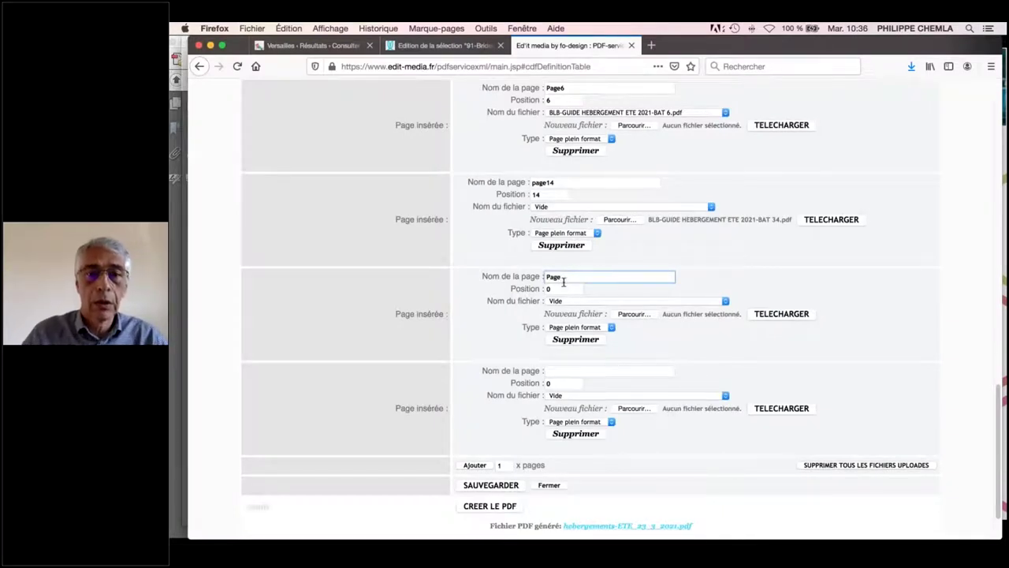
{"action": "type", "text": "Page 15"}
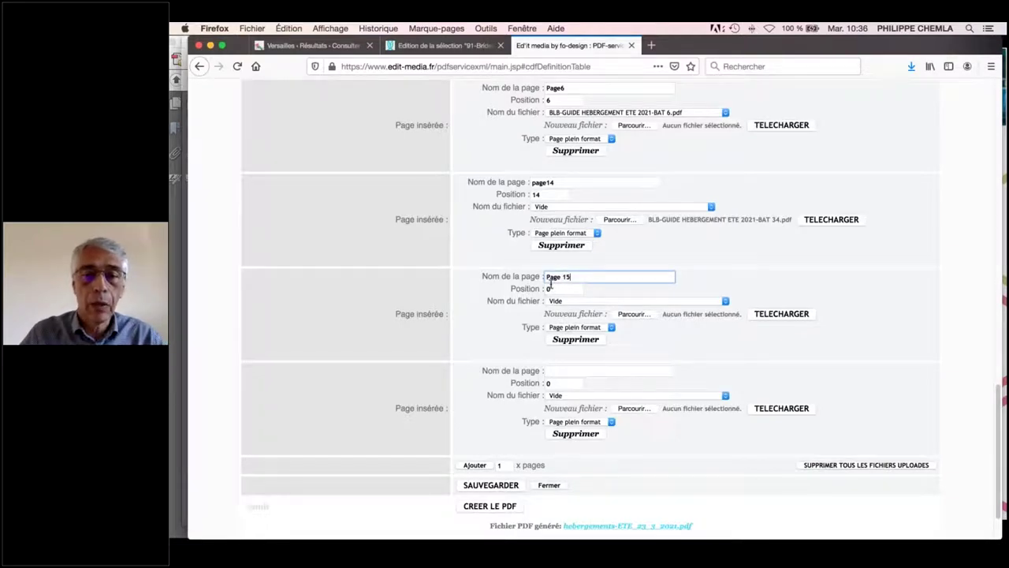
{"action": "left_click", "coordinate": [552, 289]}
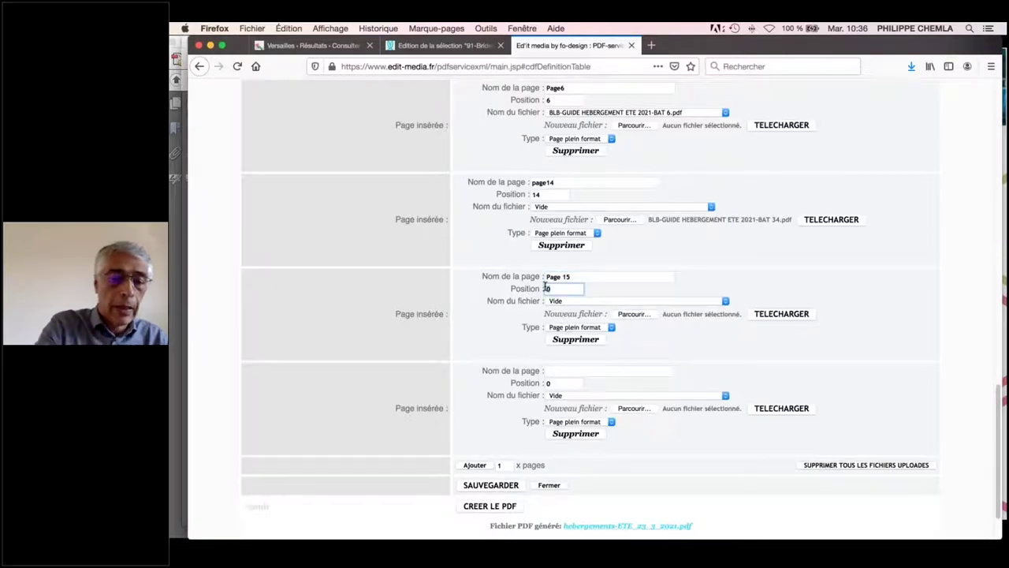
{"action": "type", "text": "14"}
{"action": "key", "text": "BackSpace"}
{"action": "type", "text": "5"}
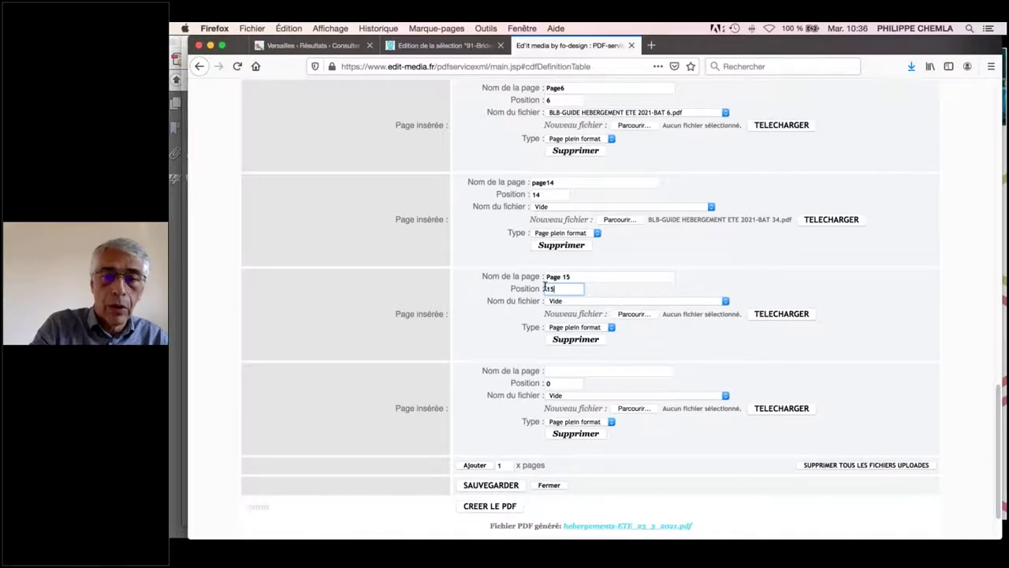
{"action": "left_click", "coordinate": [636, 314]}
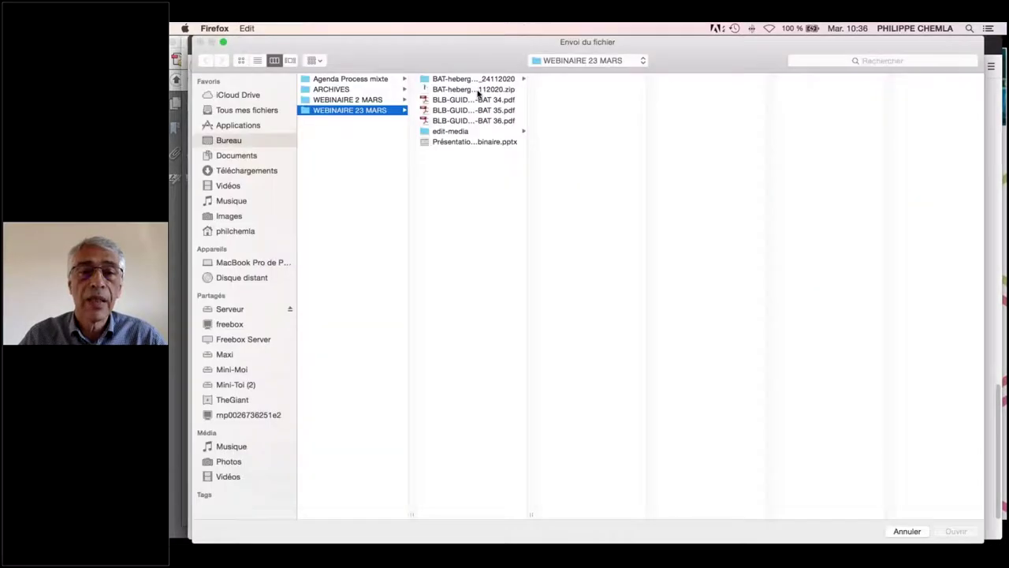
{"action": "left_click", "coordinate": [498, 113]}
{"action": "left_click", "coordinate": [955, 533]}
Name the third added page "Page 16", set its position to 16 and choose "BLB-GUIDE HEBERGEMENT ETE 2021-BAT 36.pdf" as its file
{"action": "left_click", "coordinate": [564, 371]}
{"action": "type", "text": "Page 16"}
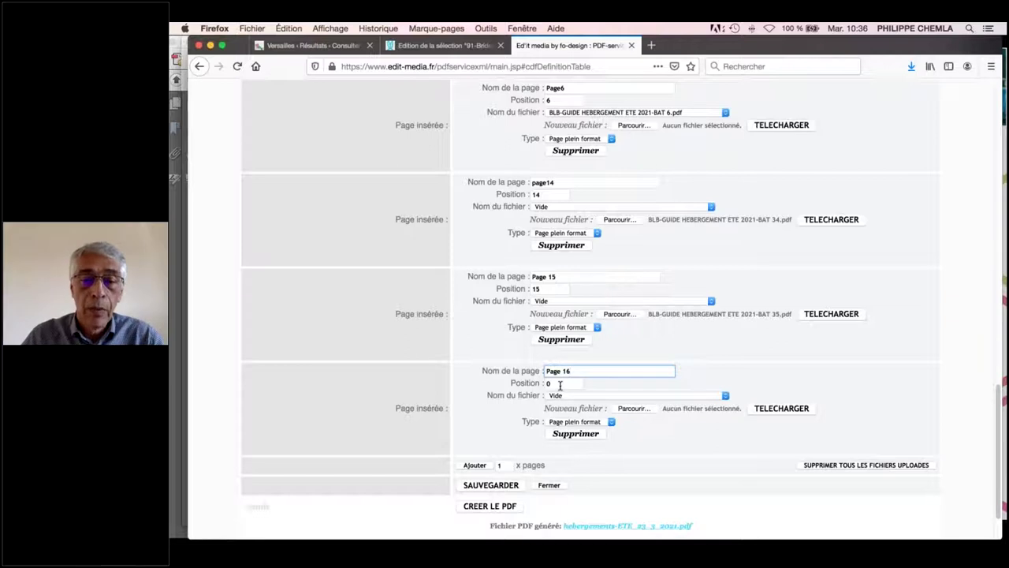
{"action": "left_click", "coordinate": [560, 384]}
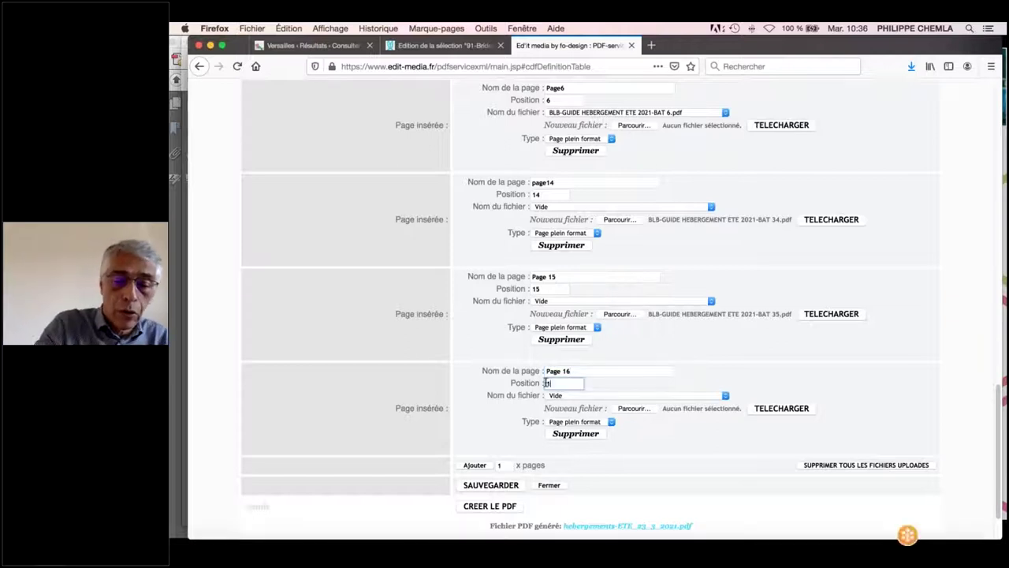
{"action": "left_click", "coordinate": [635, 409]}
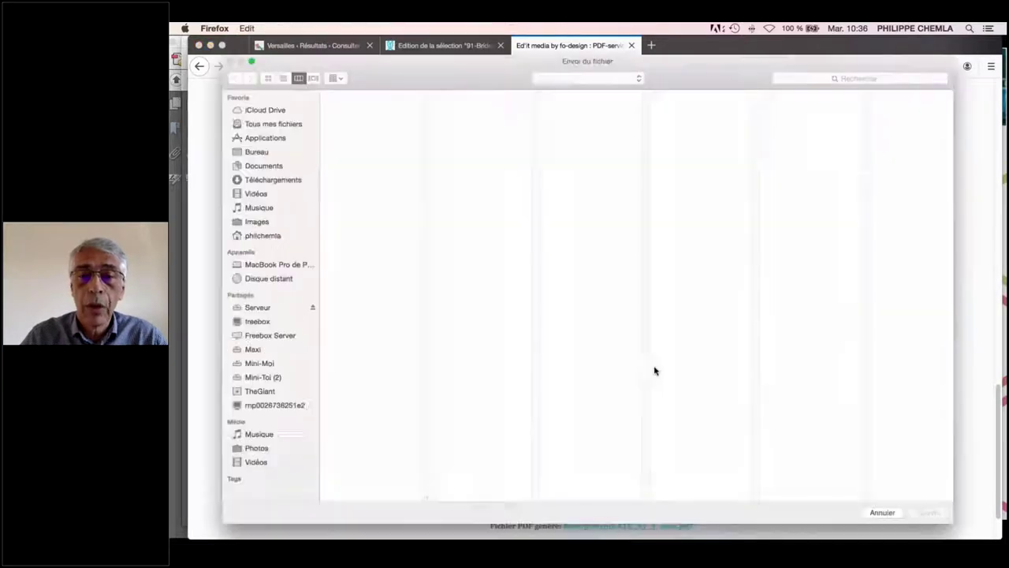
{"action": "left_click", "coordinate": [483, 121]}
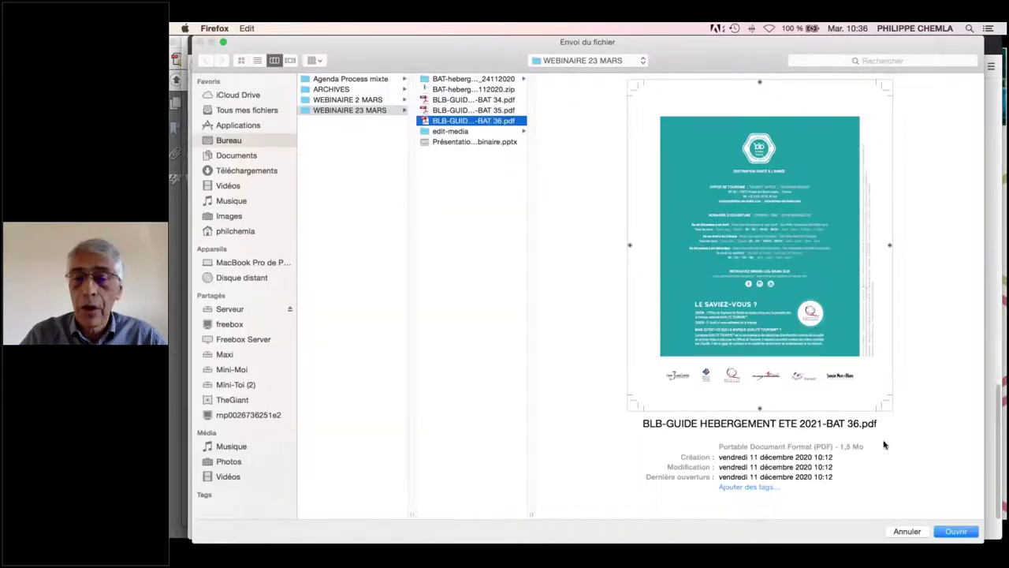
{"action": "left_click", "coordinate": [952, 531]}
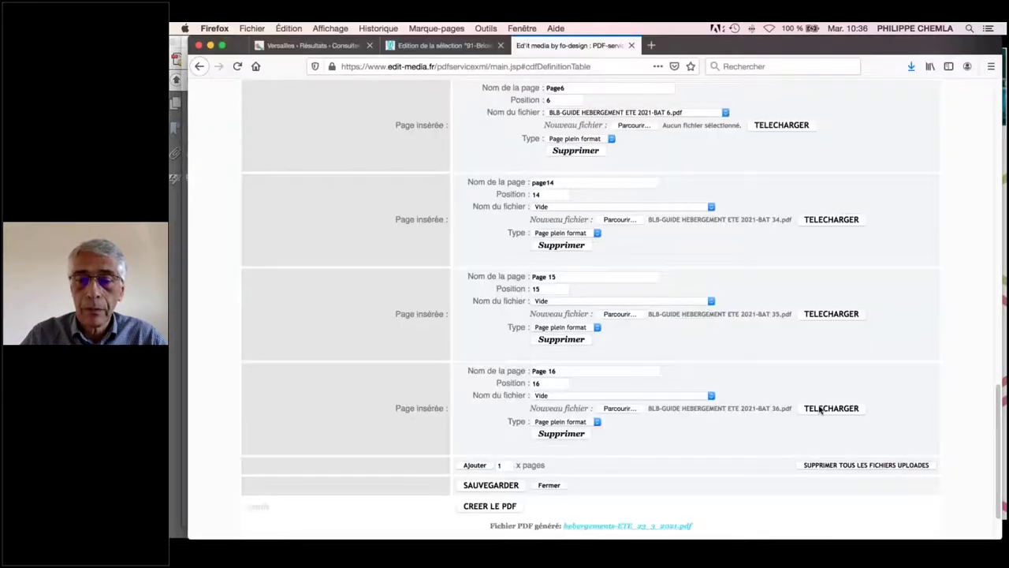
Upload the PDF files chosen for the added inserted pages and save the hebergements-ETE chemin de fer
{"action": "left_click", "coordinate": [824, 409]}
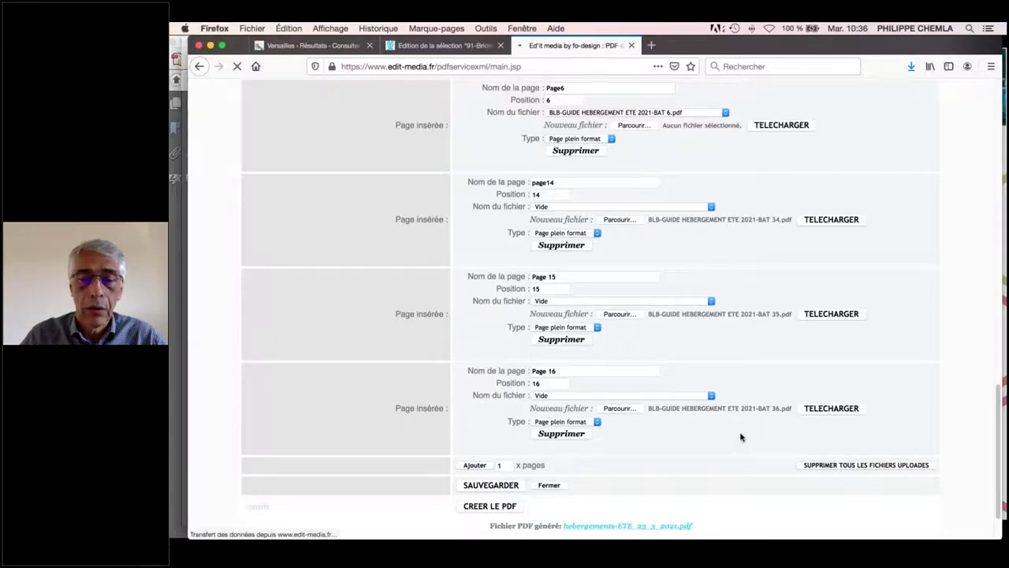
{"action": "scroll", "coordinate": [464, 516], "scroll_direction": "down", "scroll_amount": 5}
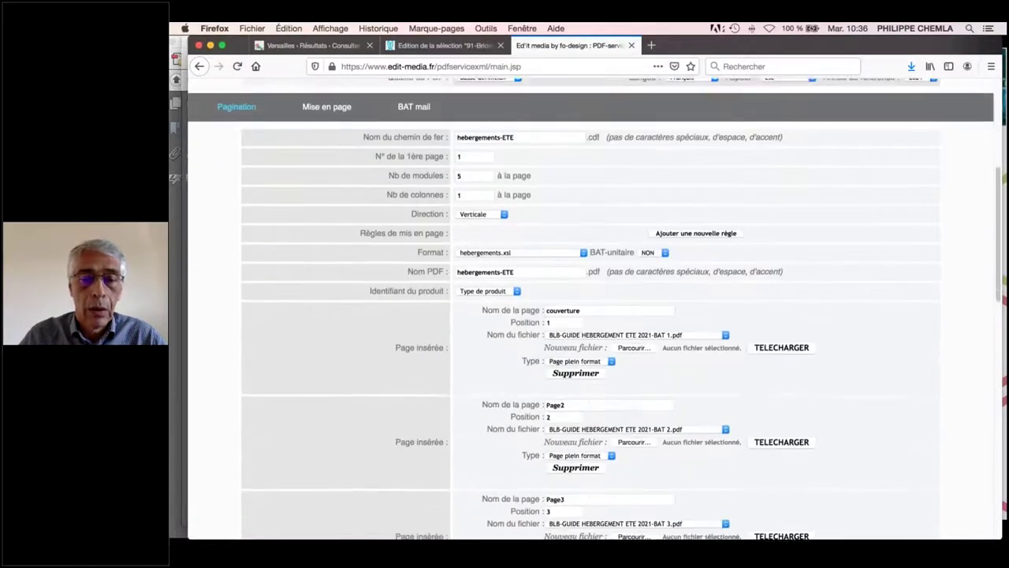
{"action": "scroll", "coordinate": [505, 394], "scroll_direction": "down", "scroll_amount": 15}
{"action": "left_click", "coordinate": [491, 421]}
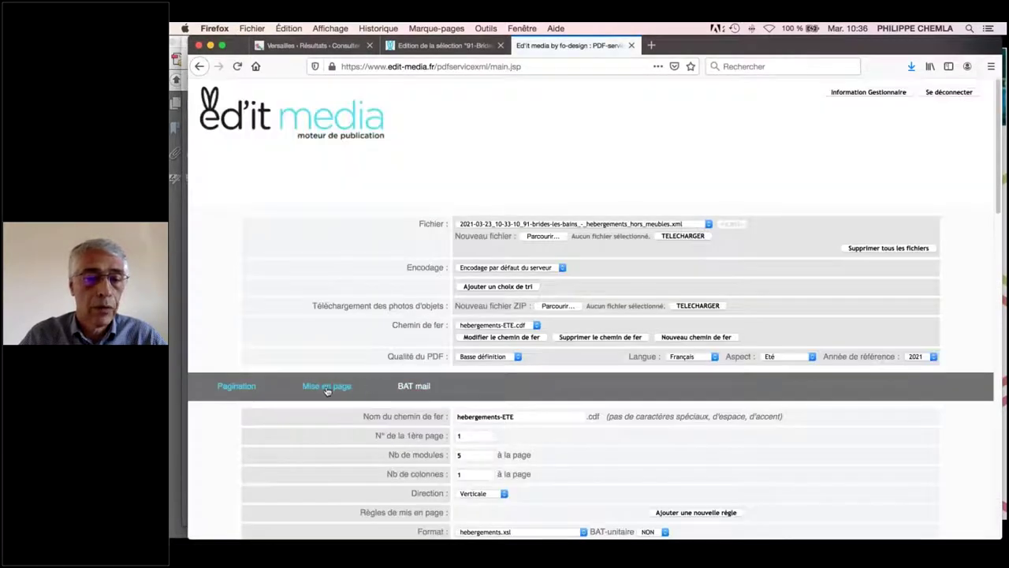
Refresh the chemin de fer's page layout and browse it through to page 16 to check the inserted closing pages
{"action": "left_click", "coordinate": [325, 388]}
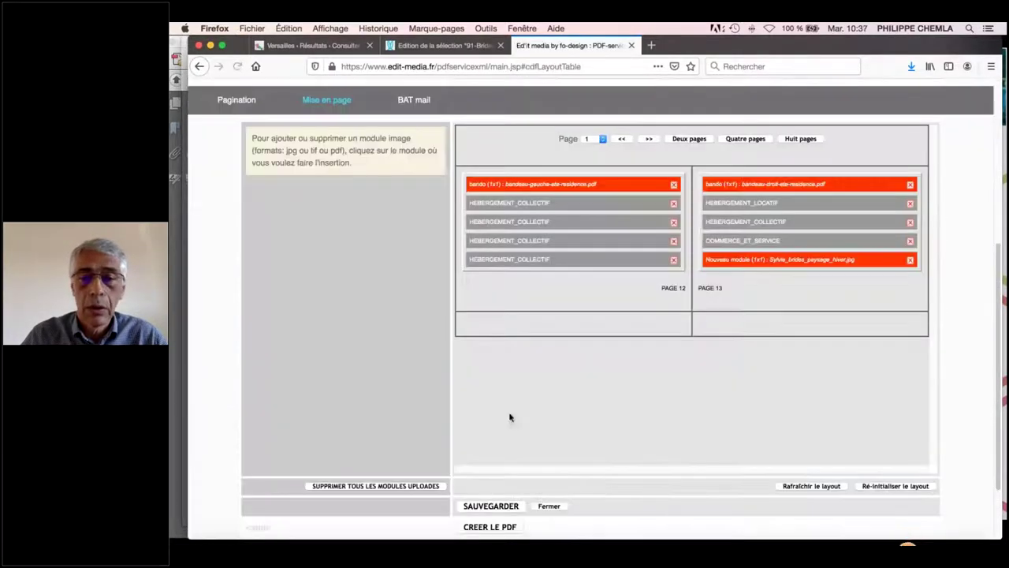
{"action": "left_click", "coordinate": [812, 487]}
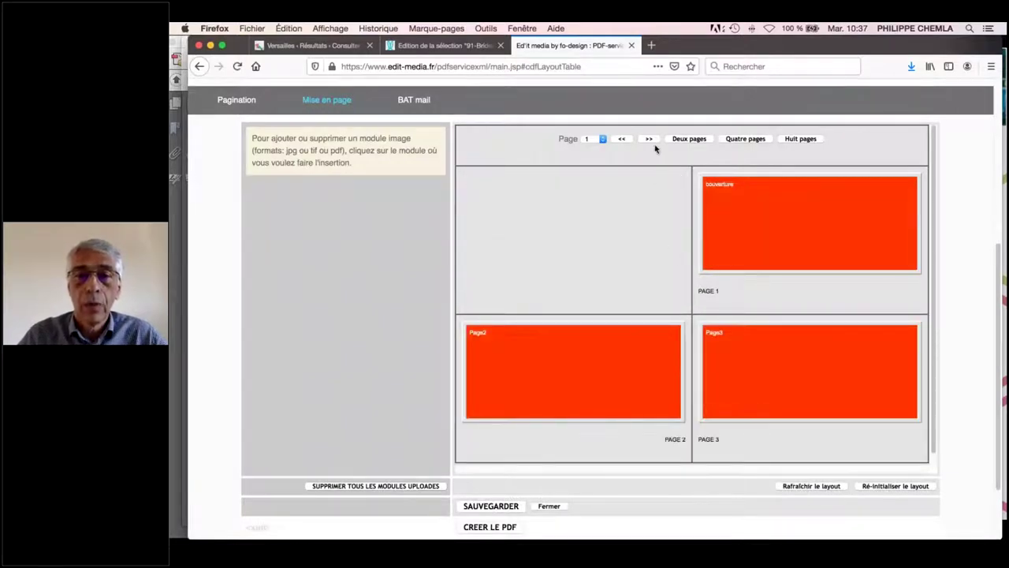
{"action": "left_click", "coordinate": [649, 139]}
{"action": "left_click", "coordinate": [649, 138]}
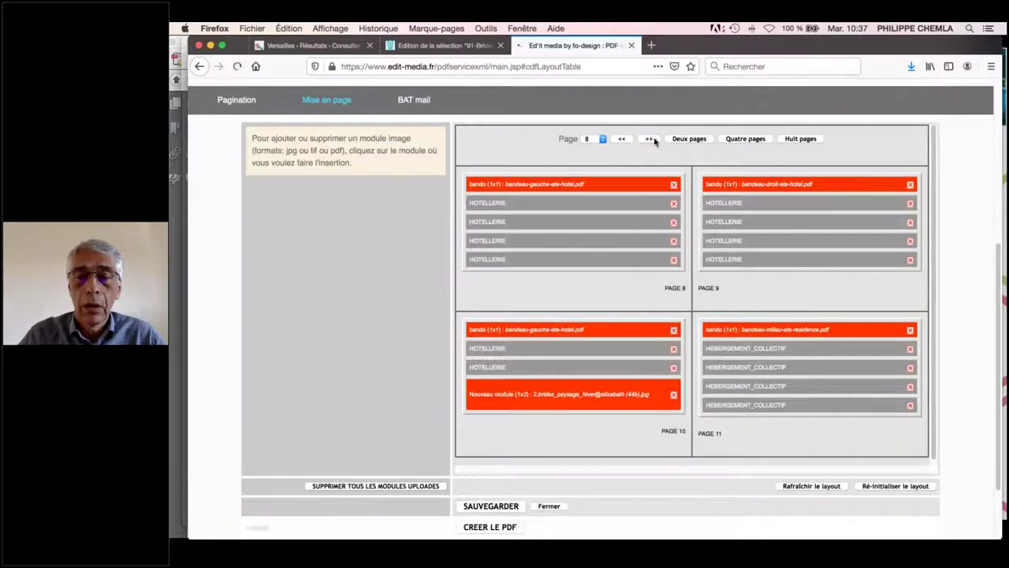
{"action": "left_click", "coordinate": [651, 140]}
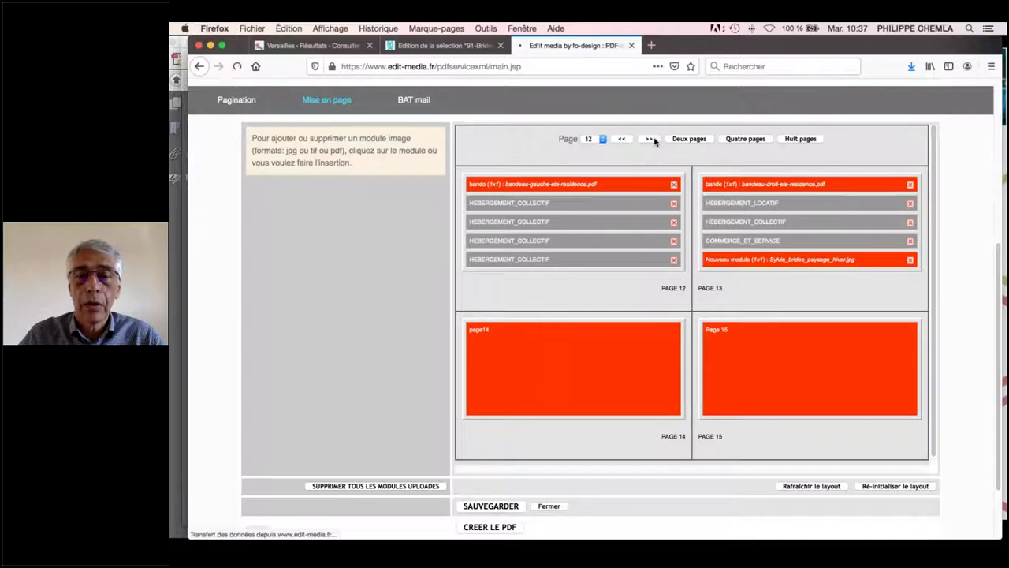
Set the PDF quality to "Haute définition", save the chemin de fer and create the guide's PDF
{"action": "scroll", "coordinate": [520, 300], "scroll_direction": "up", "scroll_amount": 3}
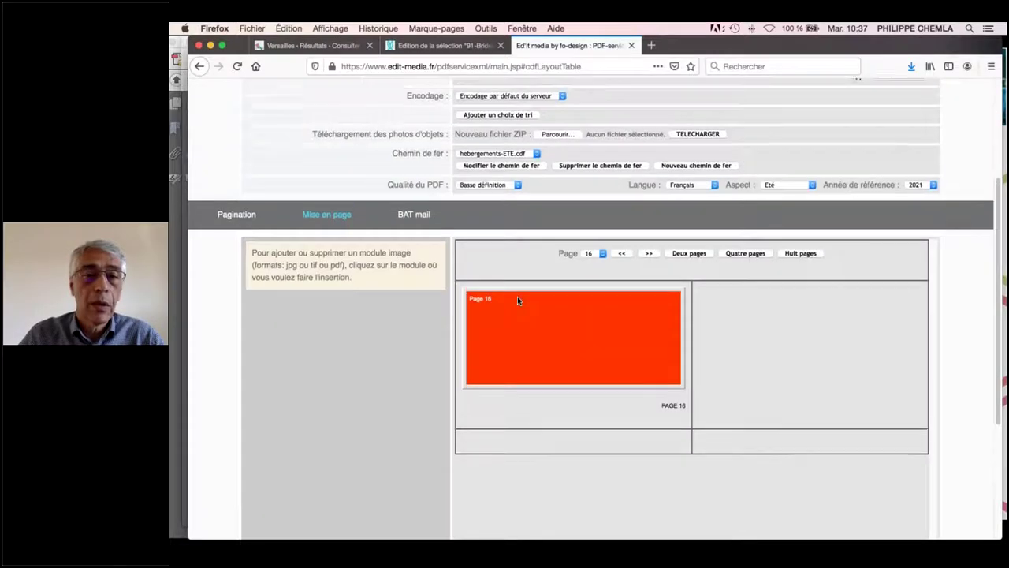
{"action": "left_click", "coordinate": [497, 193]}
{"action": "left_click", "coordinate": [506, 202]}
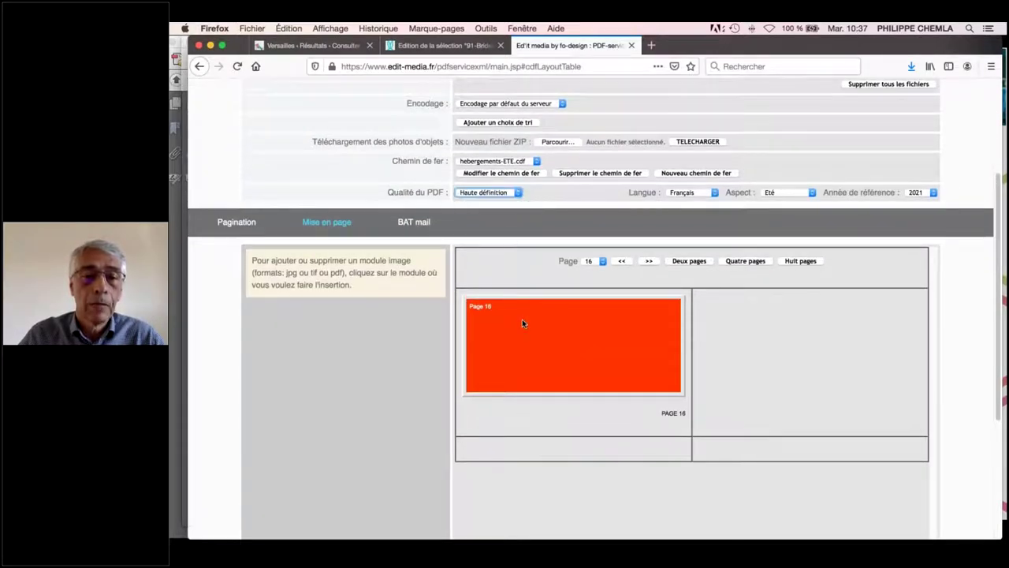
{"action": "scroll", "coordinate": [522, 319], "scroll_direction": "down", "scroll_amount": 5}
{"action": "left_click", "coordinate": [496, 422]}
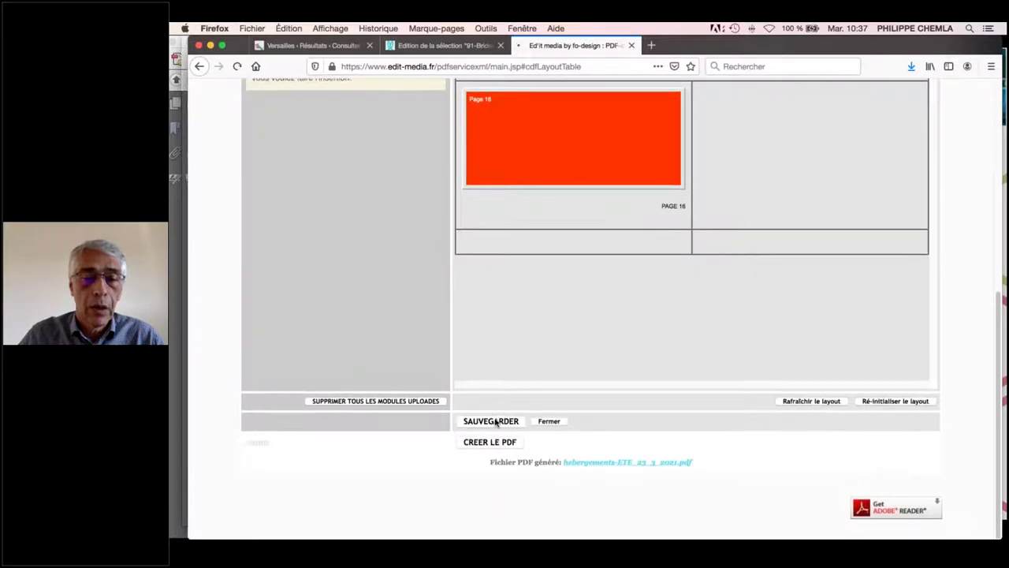
{"action": "left_click", "coordinate": [484, 442]}
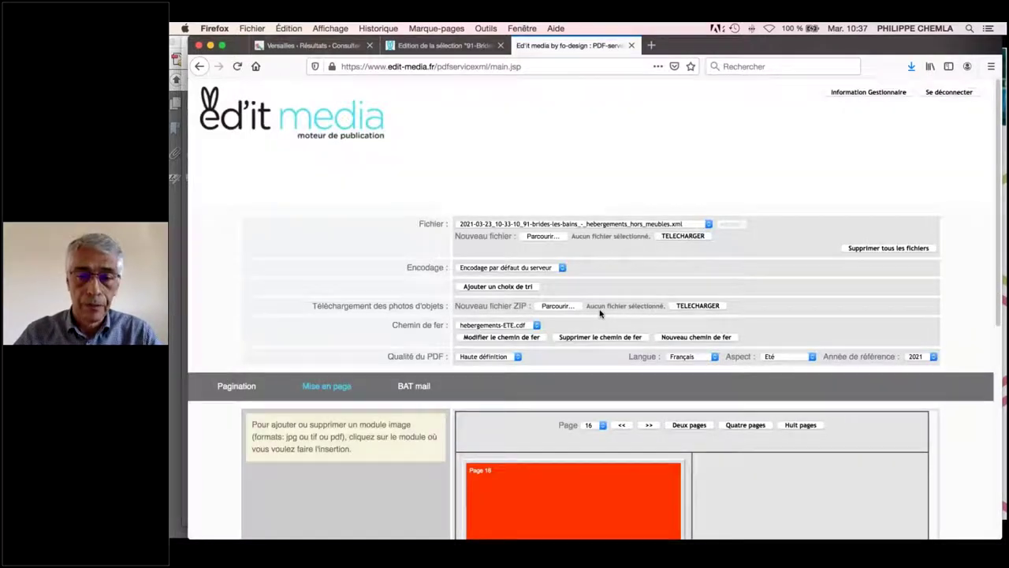
Open the generated "hebergements-ETE_23_3_2021.pdf" in Adobe Acrobat Pro
{"action": "scroll", "coordinate": [599, 314], "scroll_direction": "down", "scroll_amount": 15}
{"action": "left_click", "coordinate": [597, 465]}
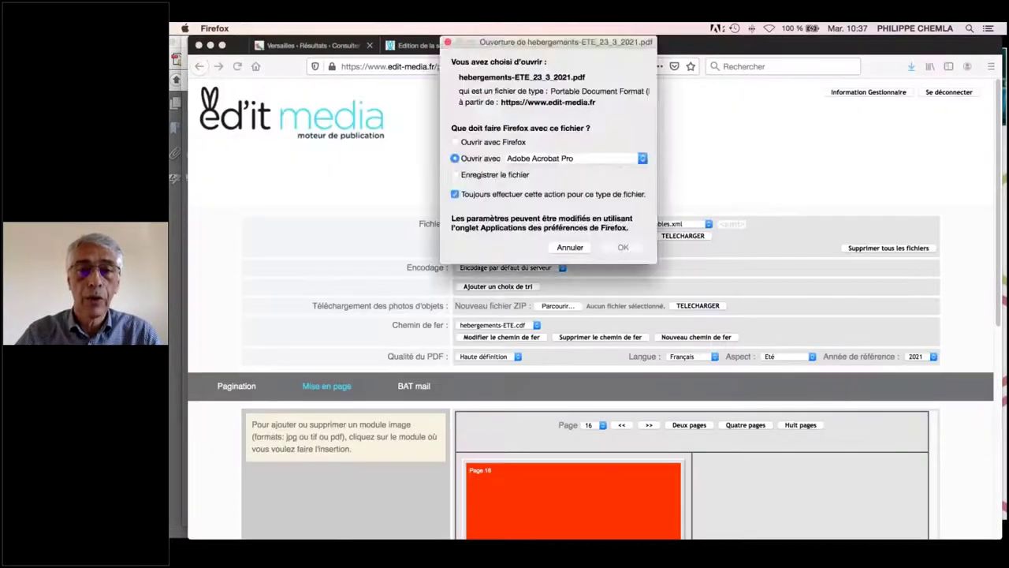
{"action": "left_click", "coordinate": [697, 163]}
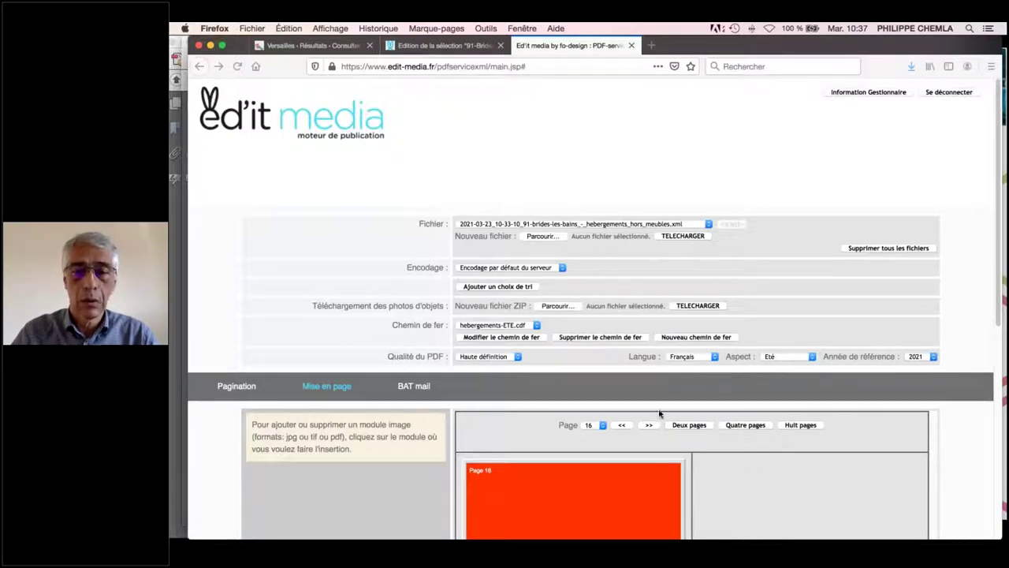
{"action": "scroll", "coordinate": [995, 530], "scroll_direction": "down", "scroll_amount": 10}
{"action": "left_click_drag", "start_coordinate": [995, 530], "coordinate": [969, 509]}
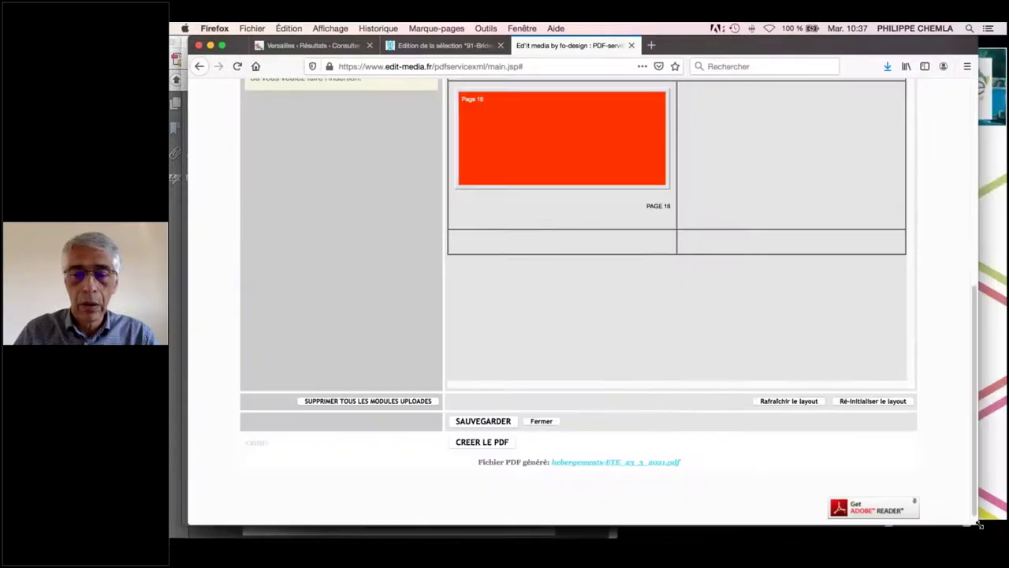
{"action": "left_click", "coordinate": [593, 462]}
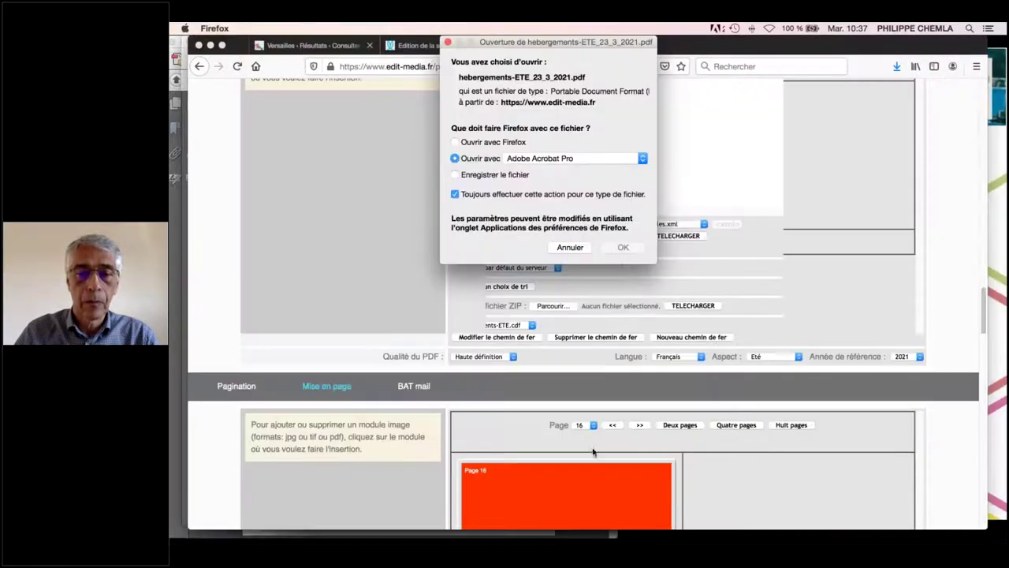
{"action": "left_click", "coordinate": [617, 248]}
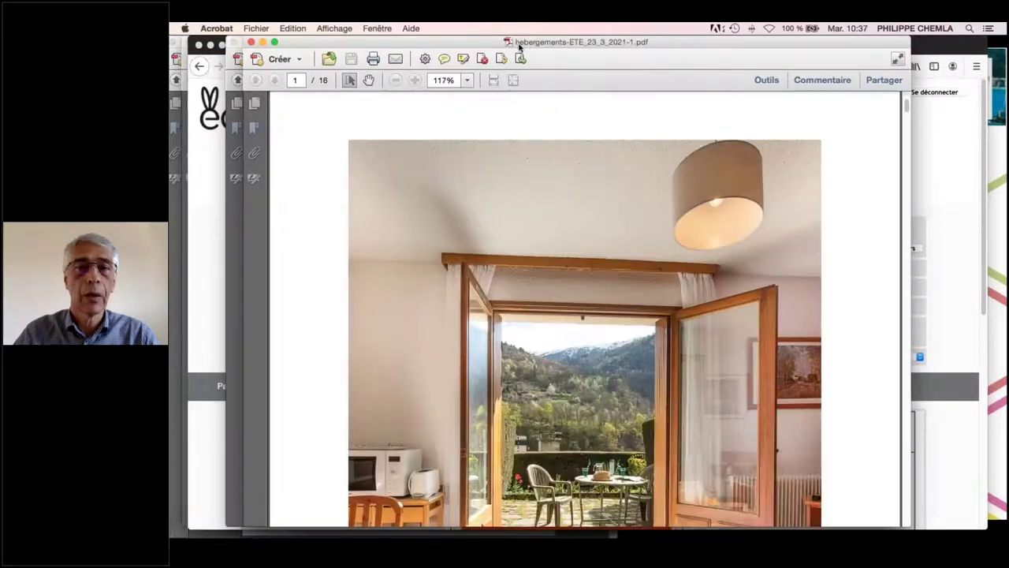
Review the new guide PDF in full-page view from the cover to page 7, and return to Ed'it Media in Firefox
{"action": "left_click", "coordinate": [513, 81]}
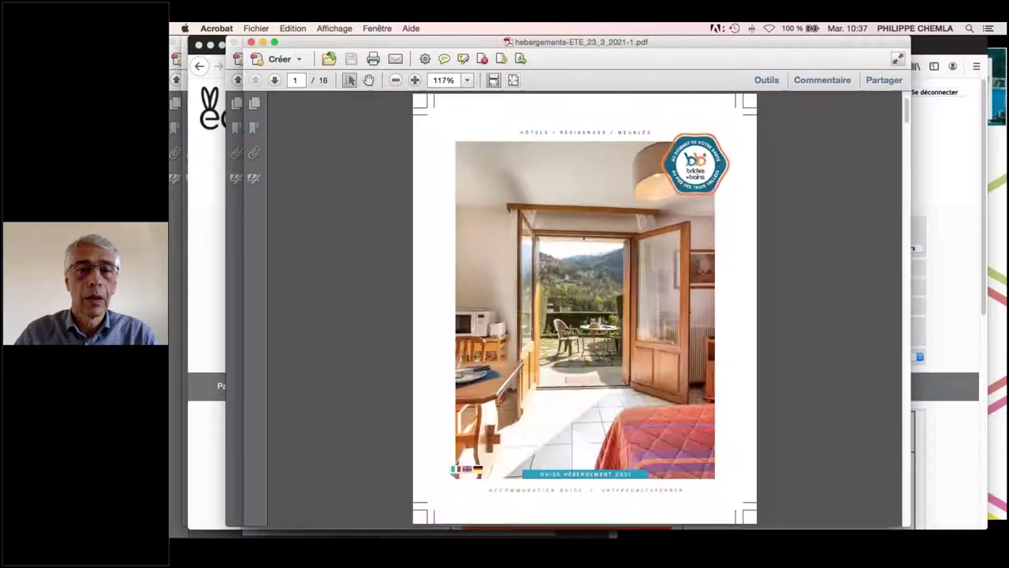
{"action": "double_click", "coordinate": [274, 81]}
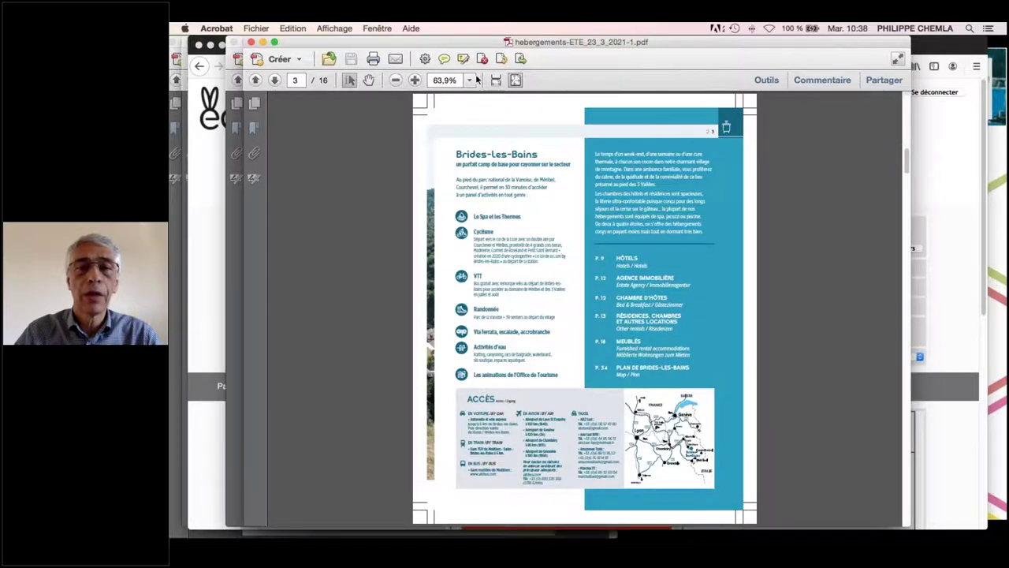
{"action": "left_click", "coordinate": [275, 80]}
{"action": "left_click", "coordinate": [274, 80]}
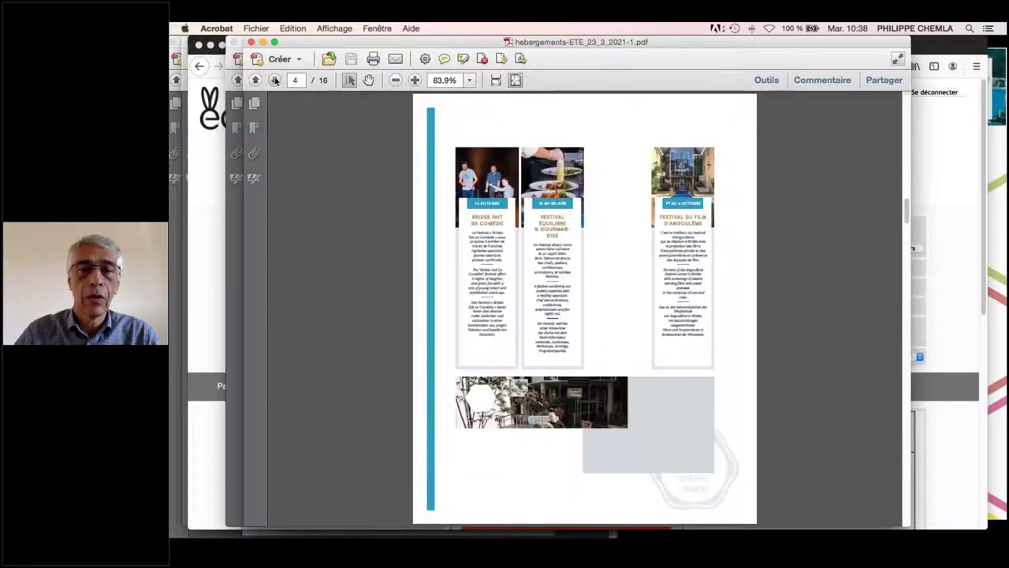
{"action": "left_click", "coordinate": [275, 80]}
{"action": "left_click", "coordinate": [275, 81]}
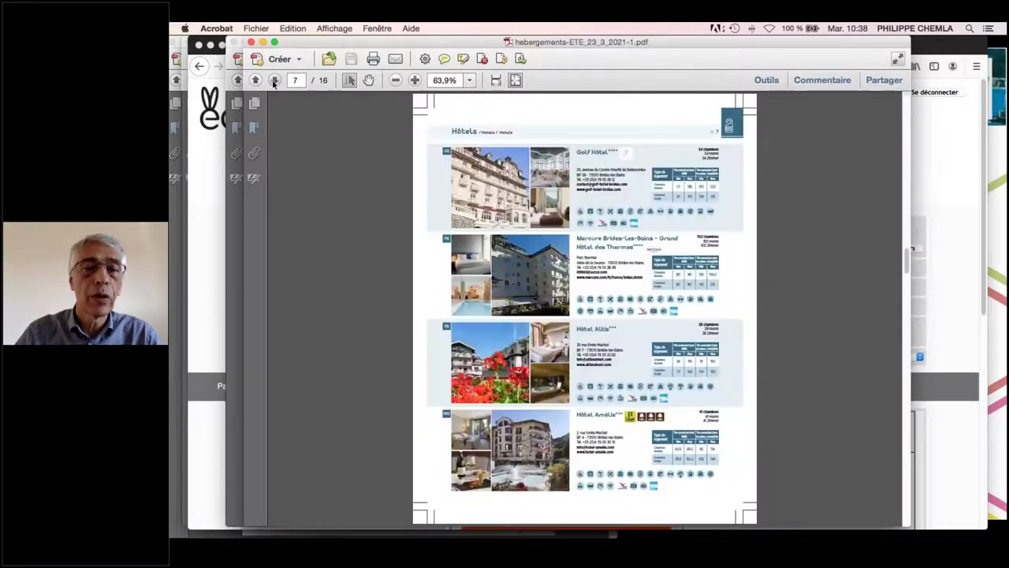
{"action": "left_click", "coordinate": [210, 257]}
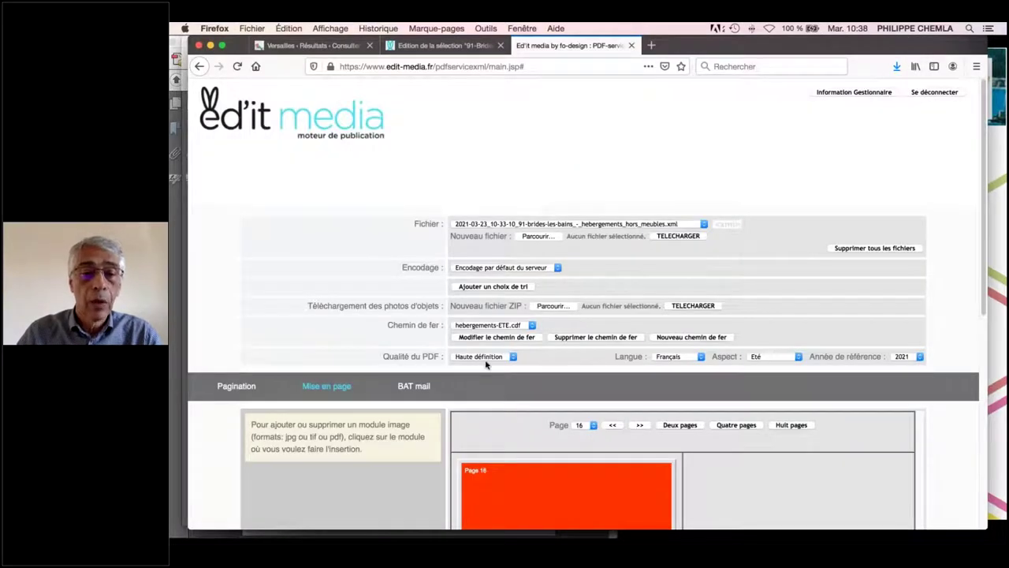
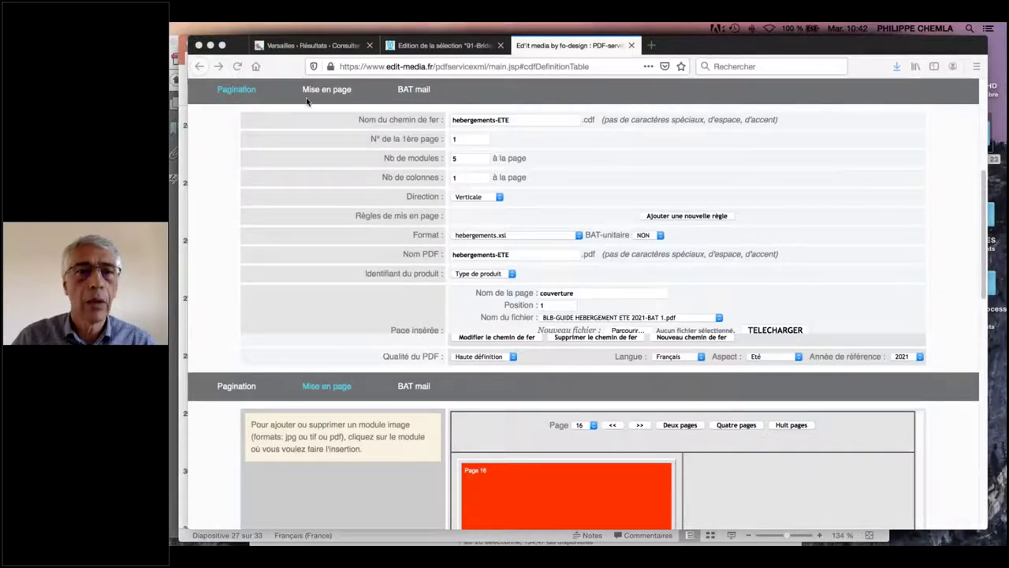
Switch to Ed'it Yourself and view the available aspects in the account parameters
{"action": "left_click", "coordinate": [436, 46]}
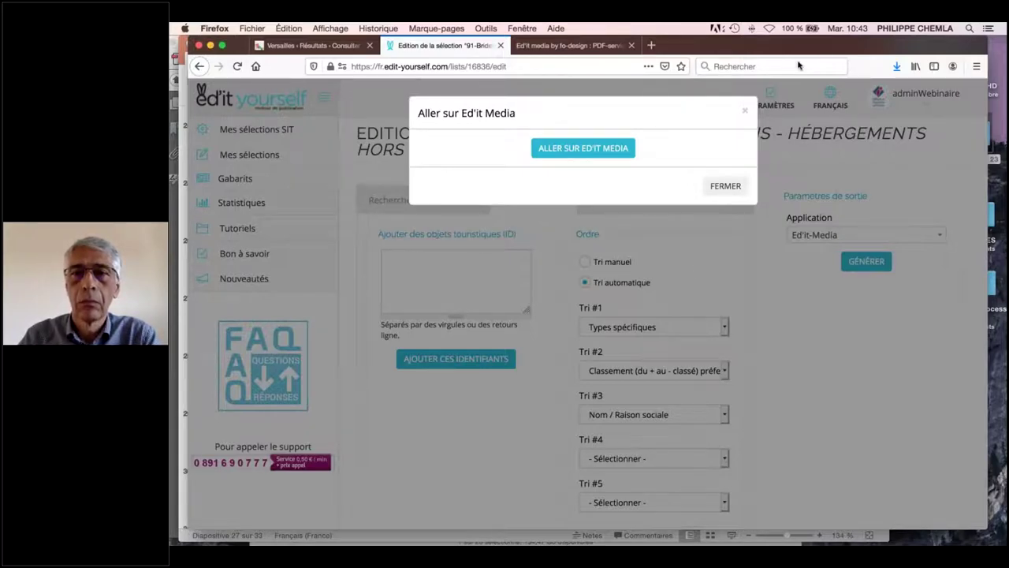
{"action": "left_click", "coordinate": [775, 101]}
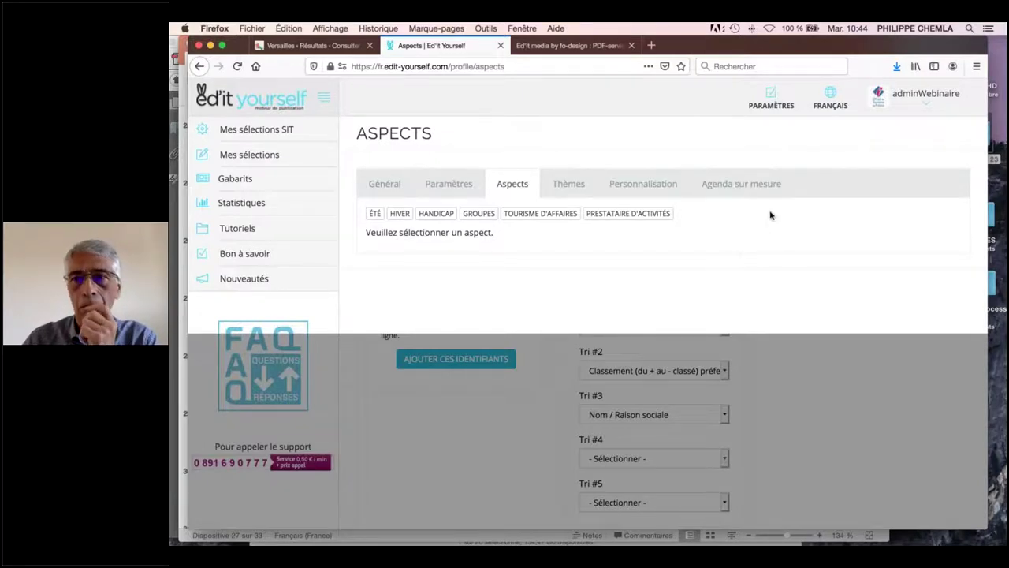
{"action": "left_click", "coordinate": [999, 65]}
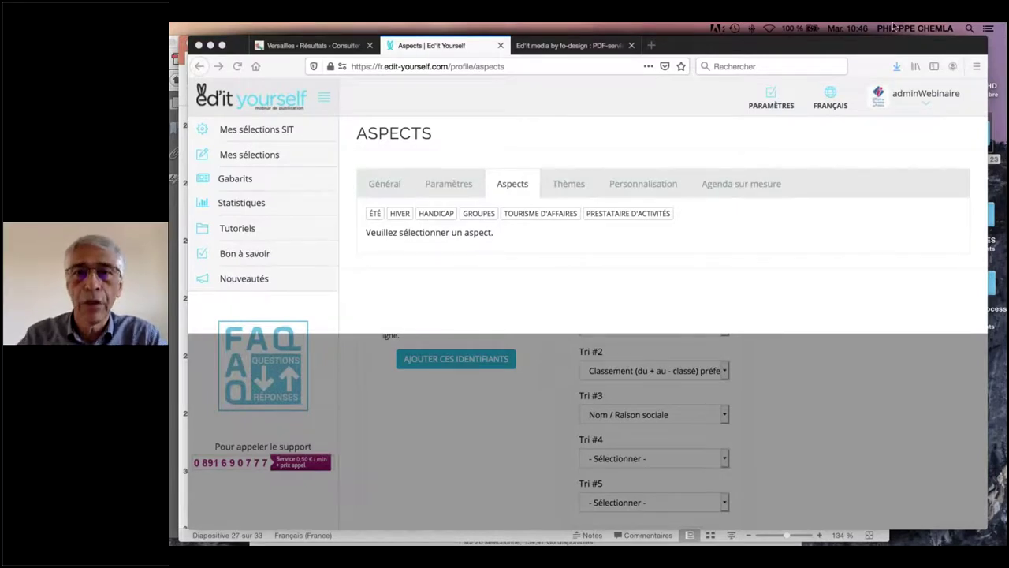
{"action": "mouse_move", "coordinate": [593, 533]}
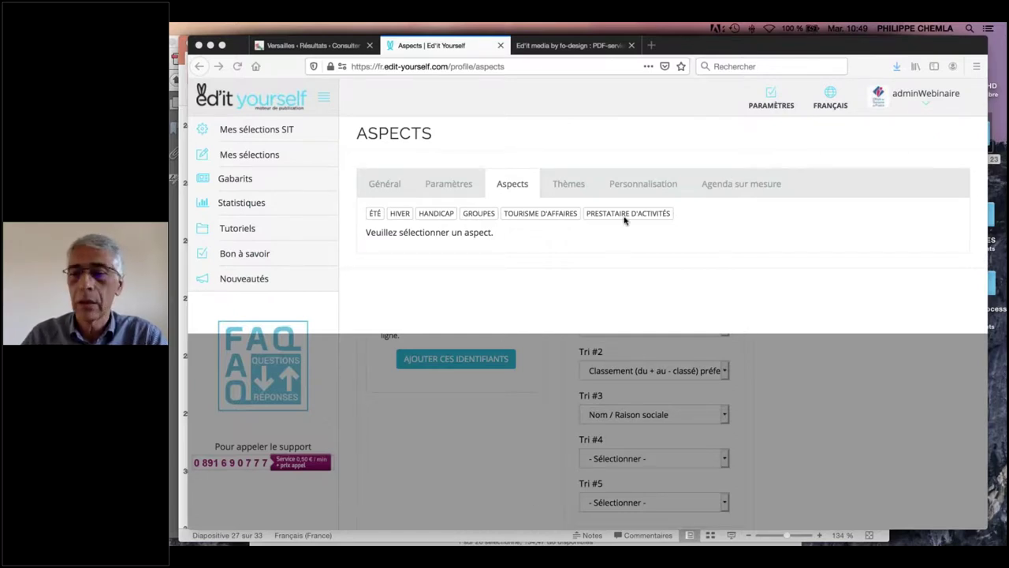
Switch to Finder, inspect the "BAT-hebergements_ete_24112020" archive and its extracted folder of proof PDFs, and close the window
{"action": "left_click", "coordinate": [586, 46]}
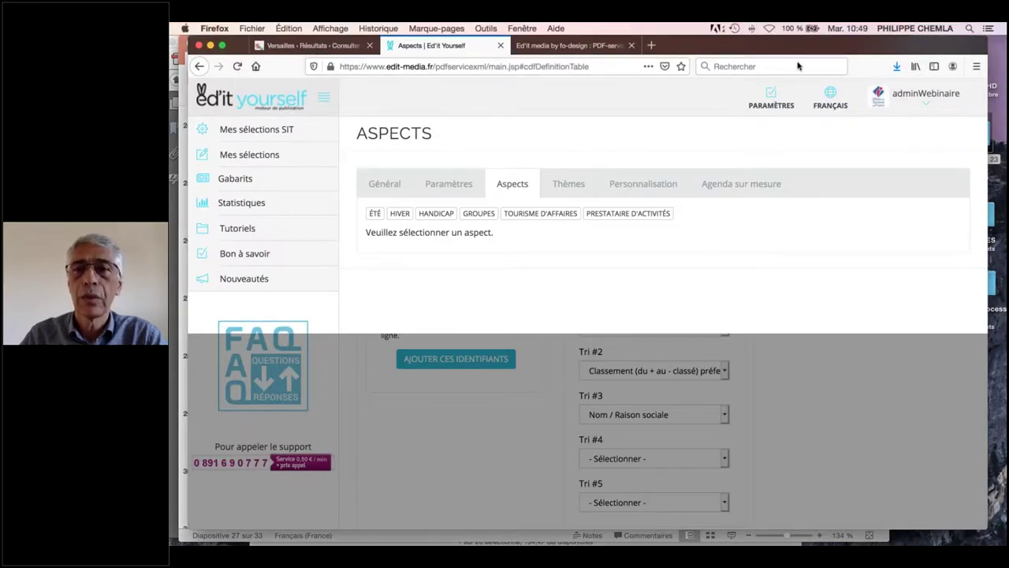
{"action": "key", "text": "ctrl+Tab"}
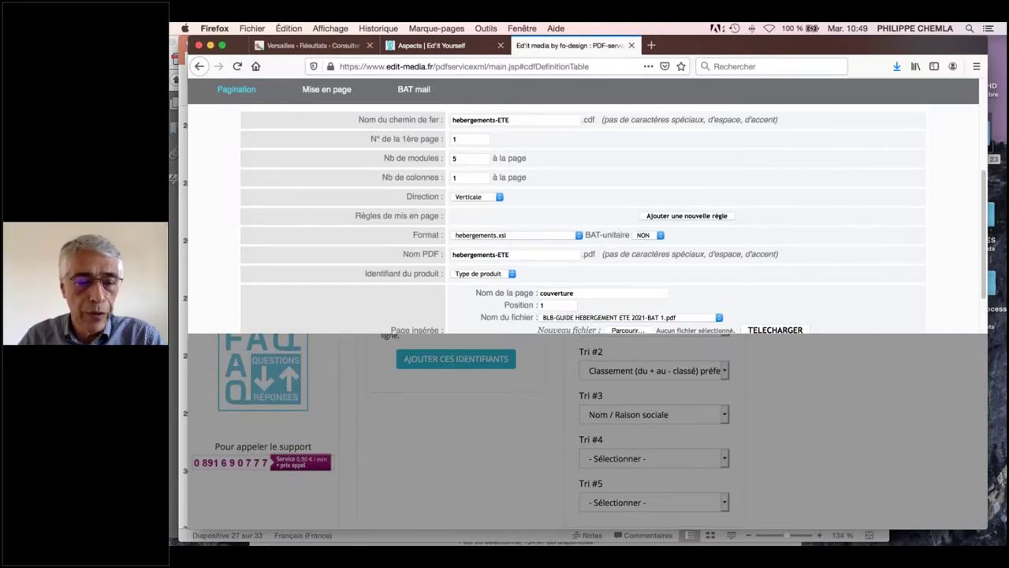
{"action": "key", "text": "super+Tab"}
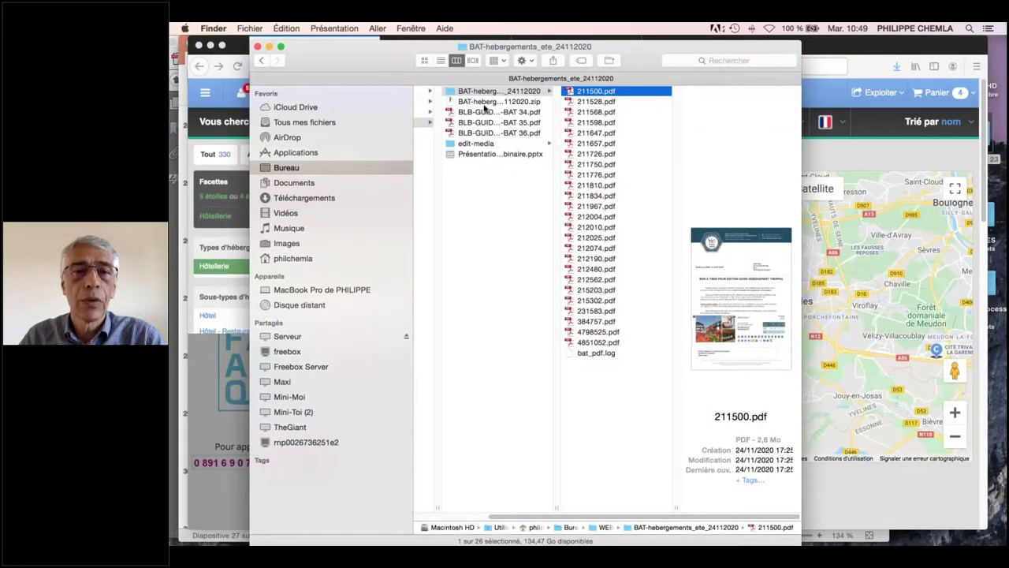
{"action": "key", "text": "Left"}
{"action": "key", "text": "Down"}
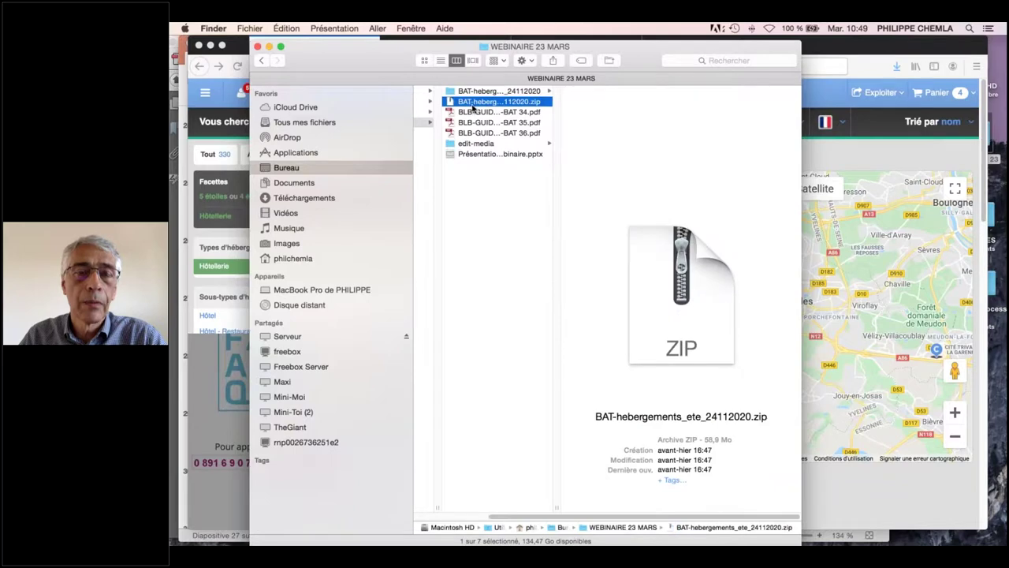
{"action": "left_click", "coordinate": [474, 108]}
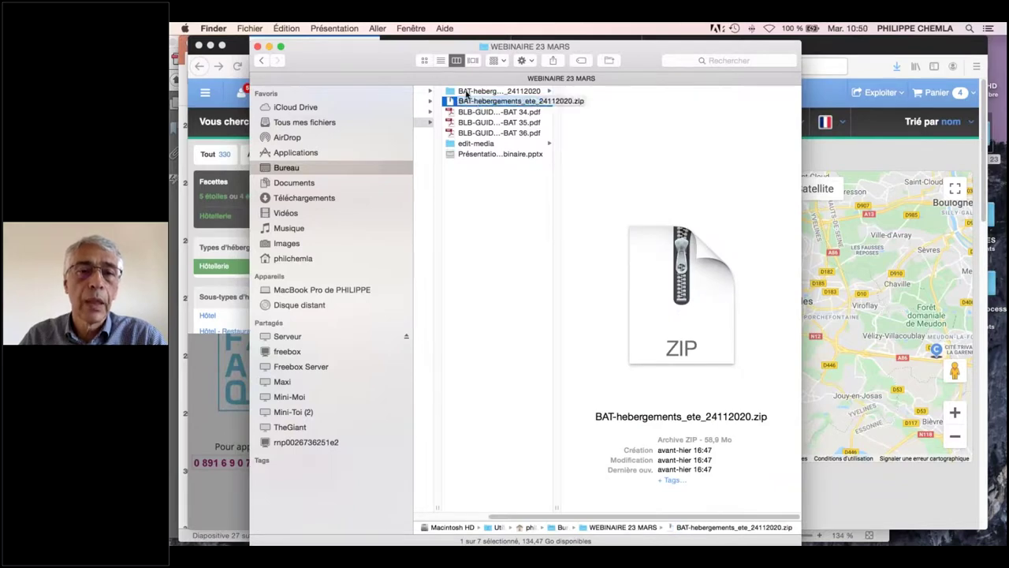
{"action": "left_click", "coordinate": [462, 93]}
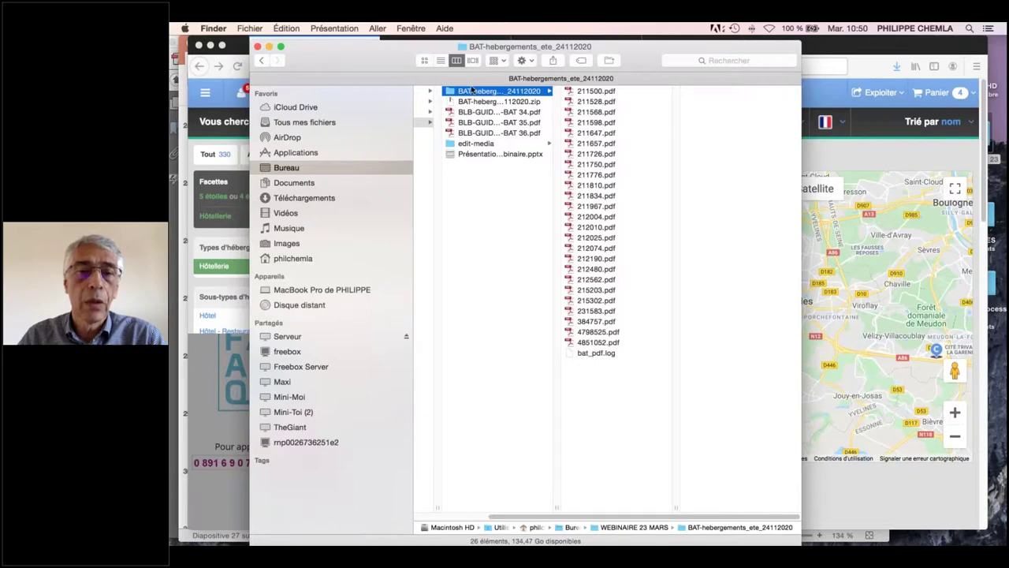
{"action": "left_click", "coordinate": [257, 47]}
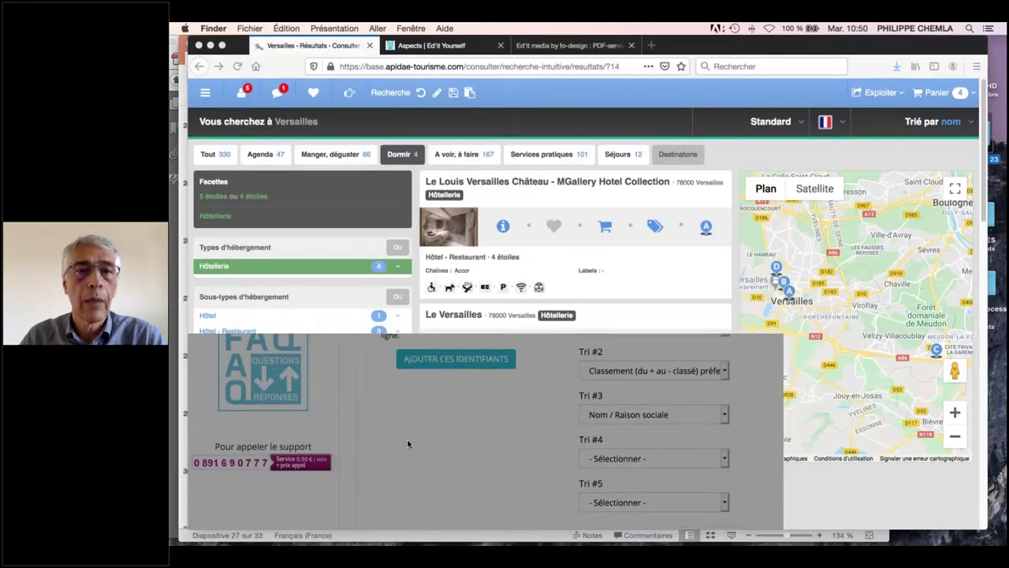
{"action": "left_click", "coordinate": [408, 443]}
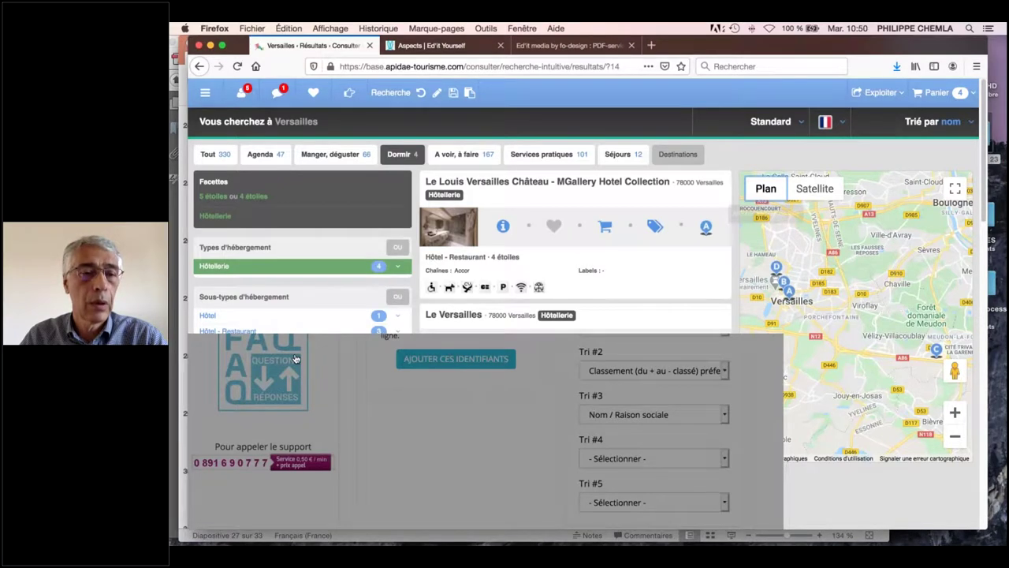
{"action": "mouse_move", "coordinate": [308, 530]}
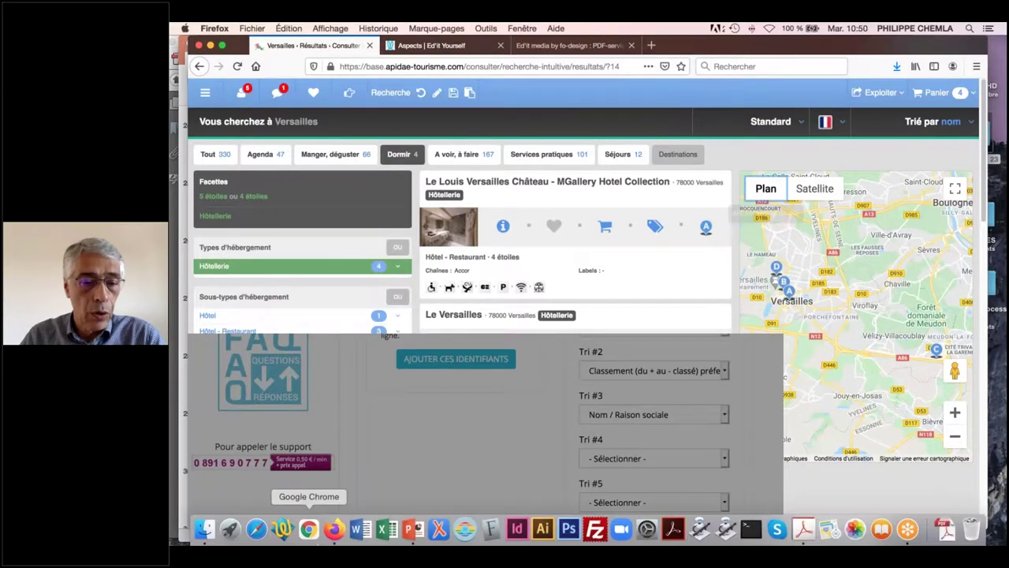